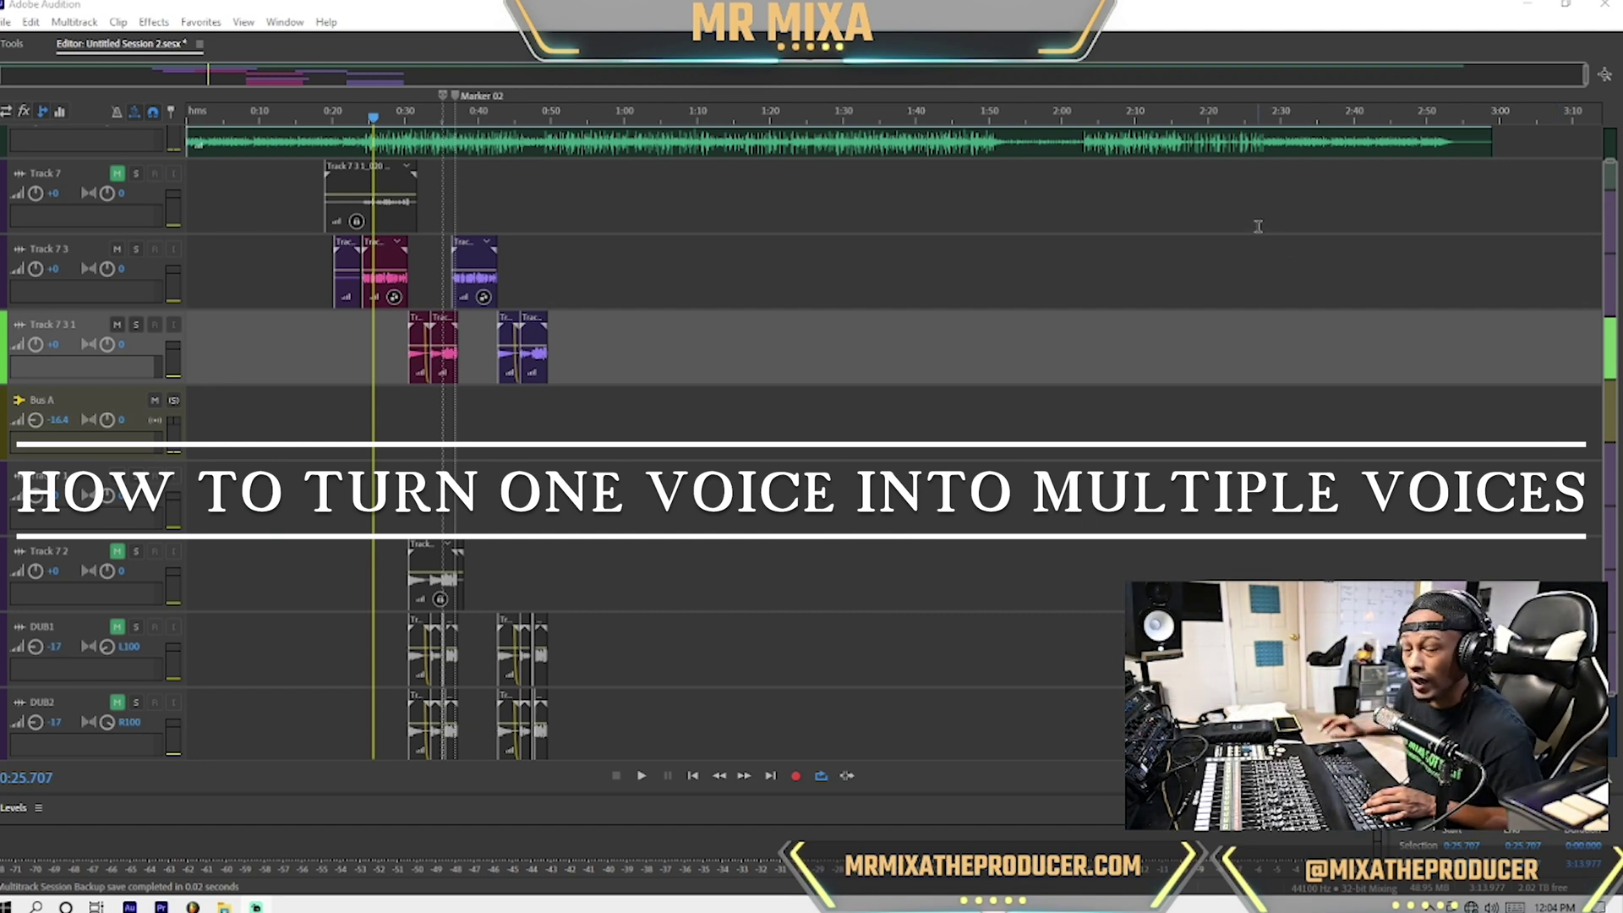
Unlock the pink Track 7 3 clip by unchecking Lock in Time.
scroll(462, 528, "down", 1)
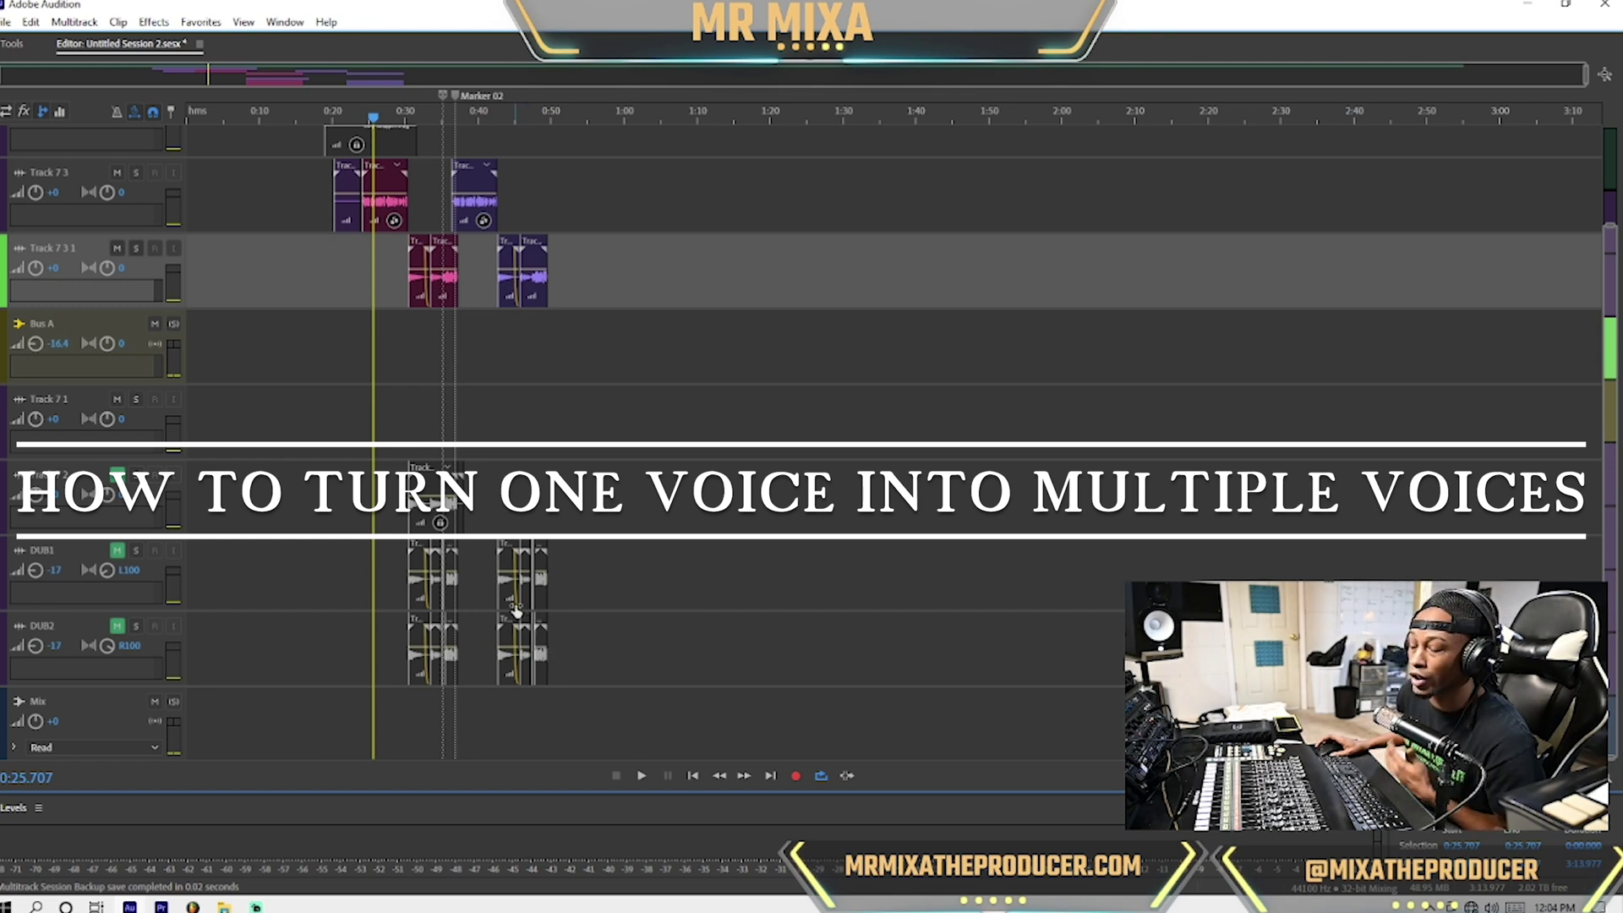
left_click(400, 185)
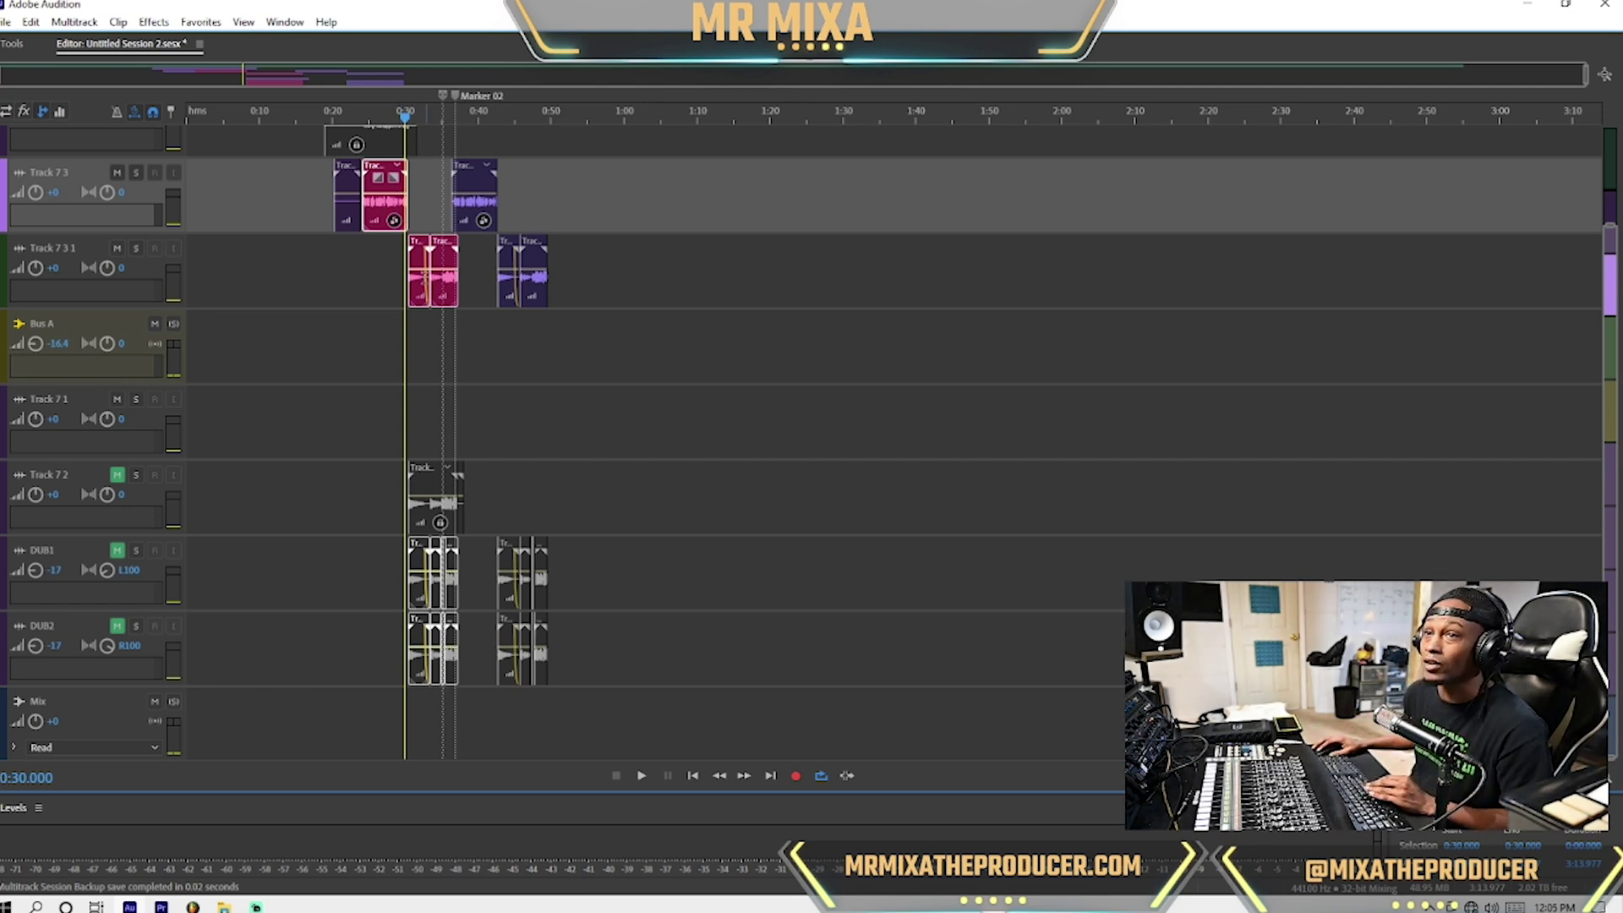
left_click(373, 263)
scroll(372, 263, "up", 5)
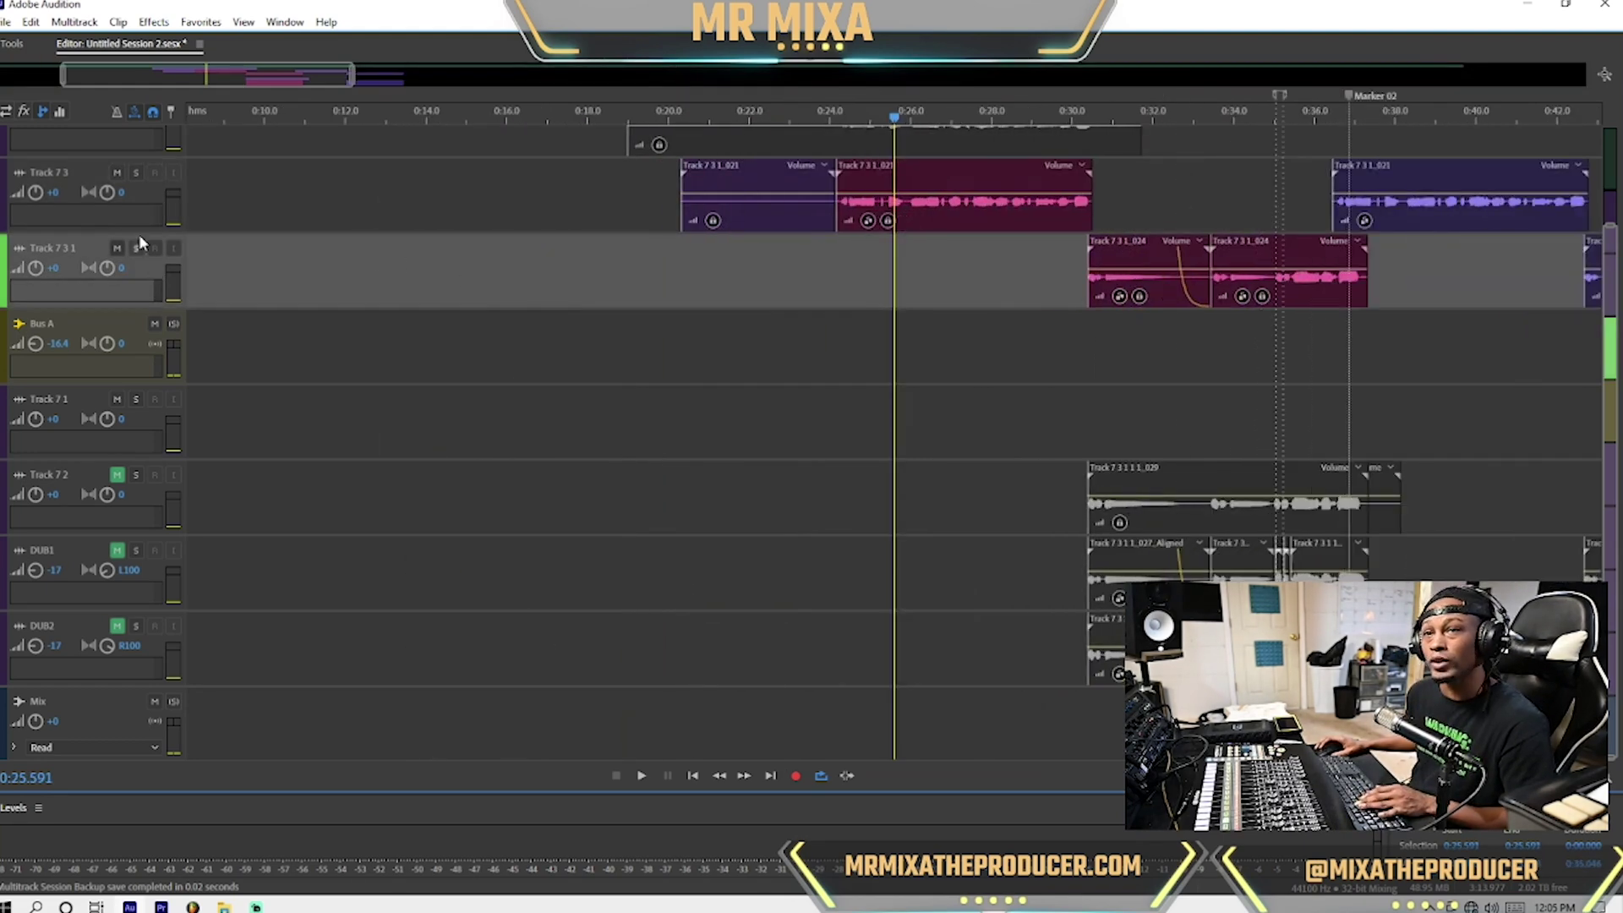
scroll(174, 218, "up", 2)
left_click(1040, 190)
right_click(1041, 191)
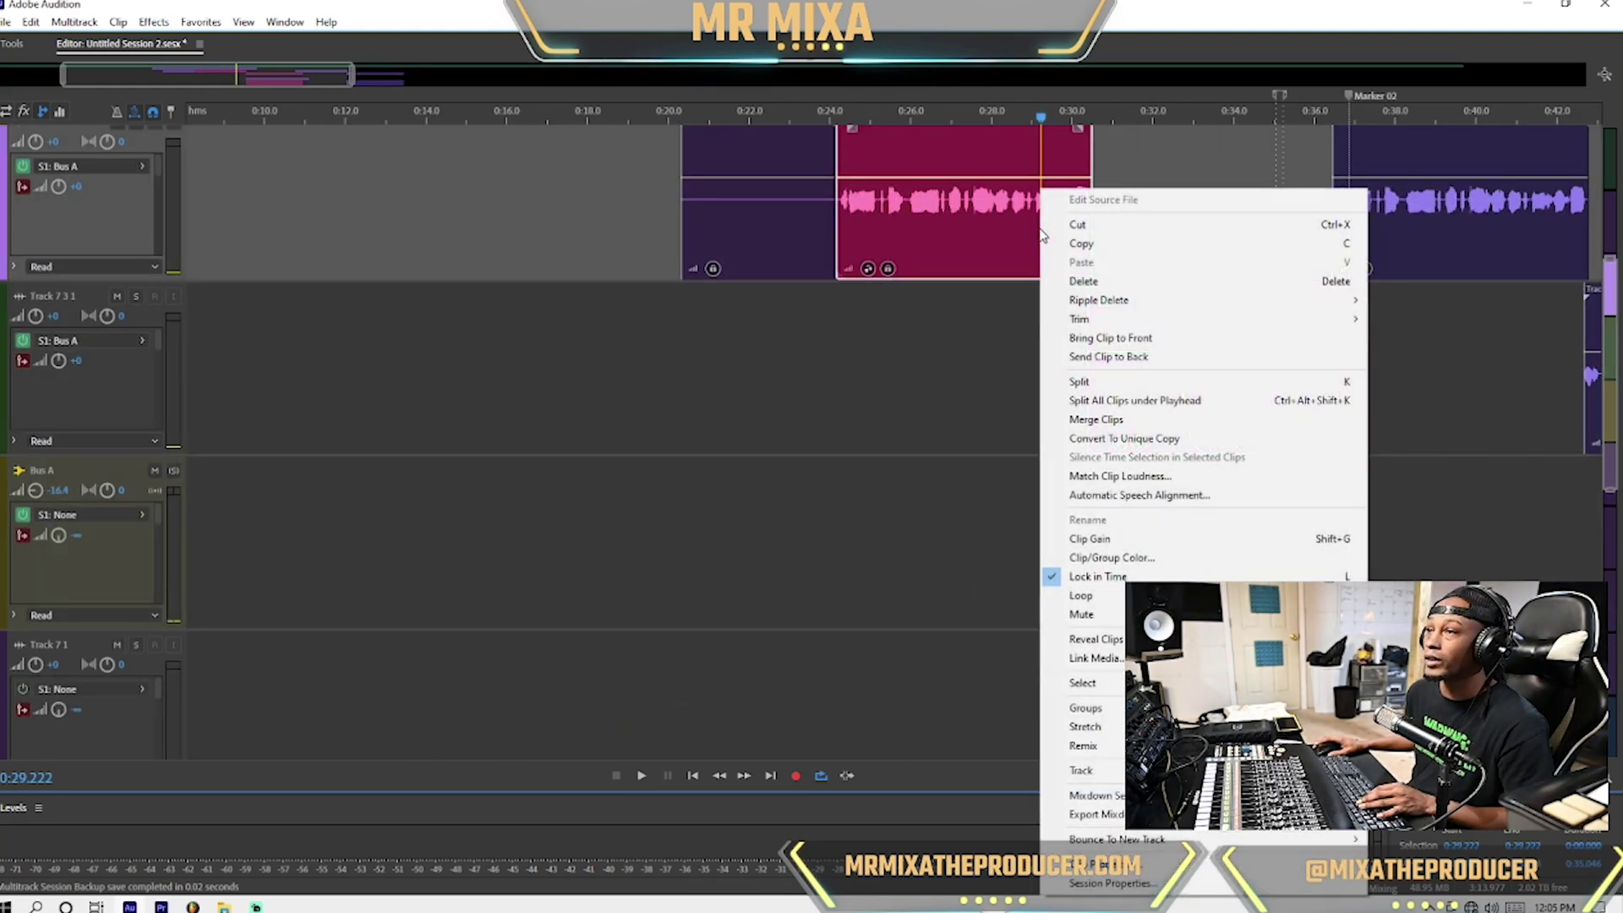
left_click(1124, 575)
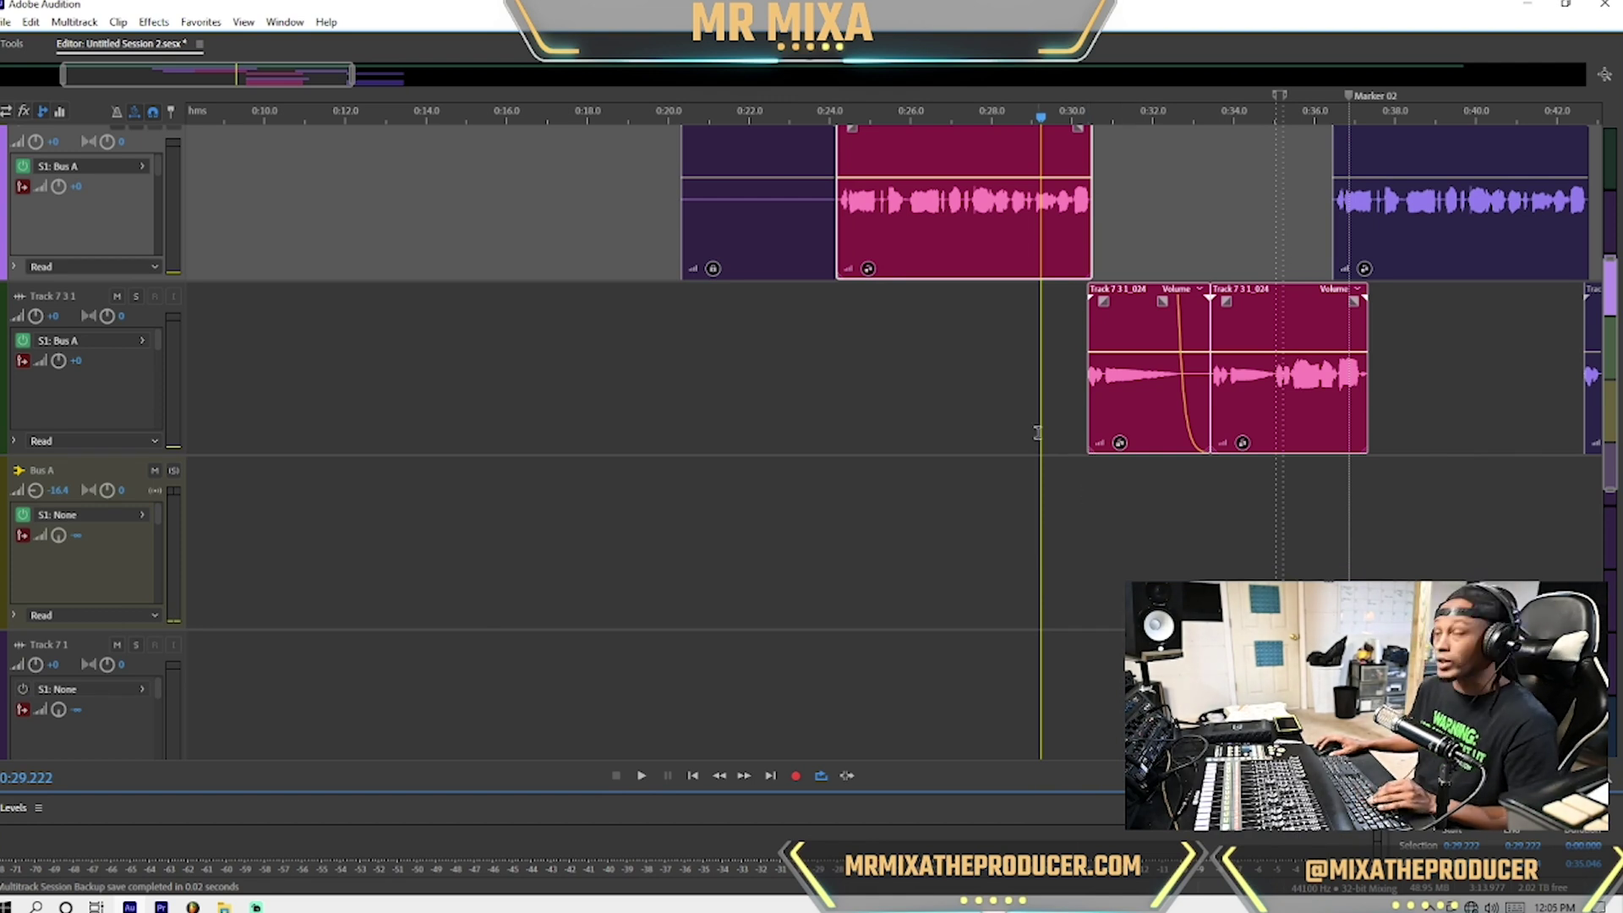
Deselect all clips, set the playhead at 0:26.414 and select Track 7 3.
key("ctrl+shift+a")
left_click(914, 306)
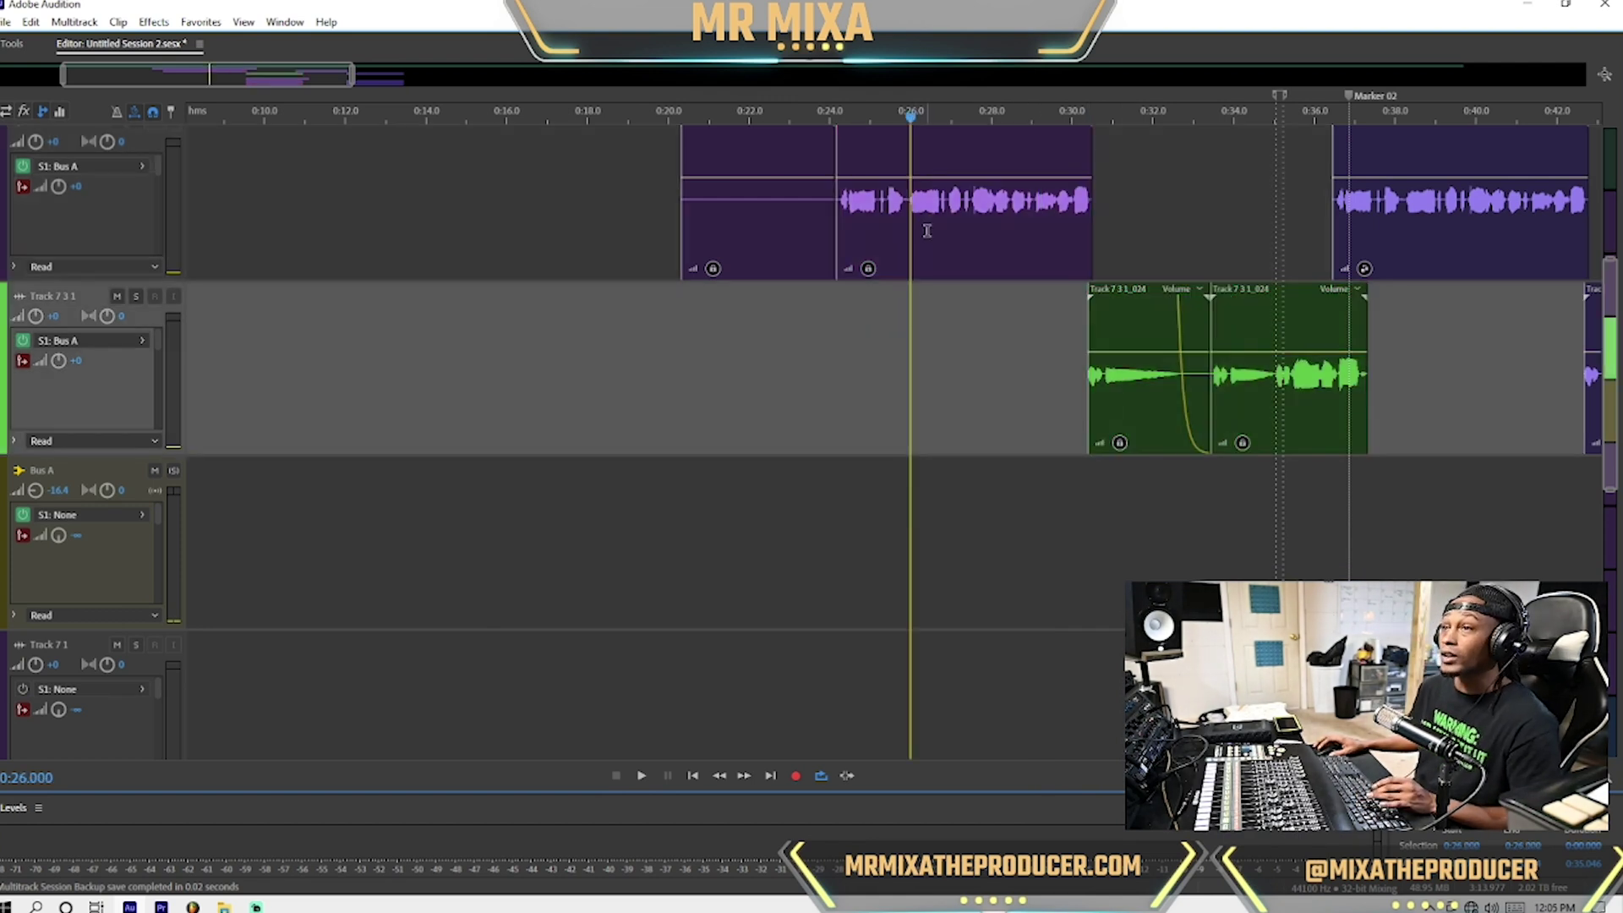
left_click(927, 230)
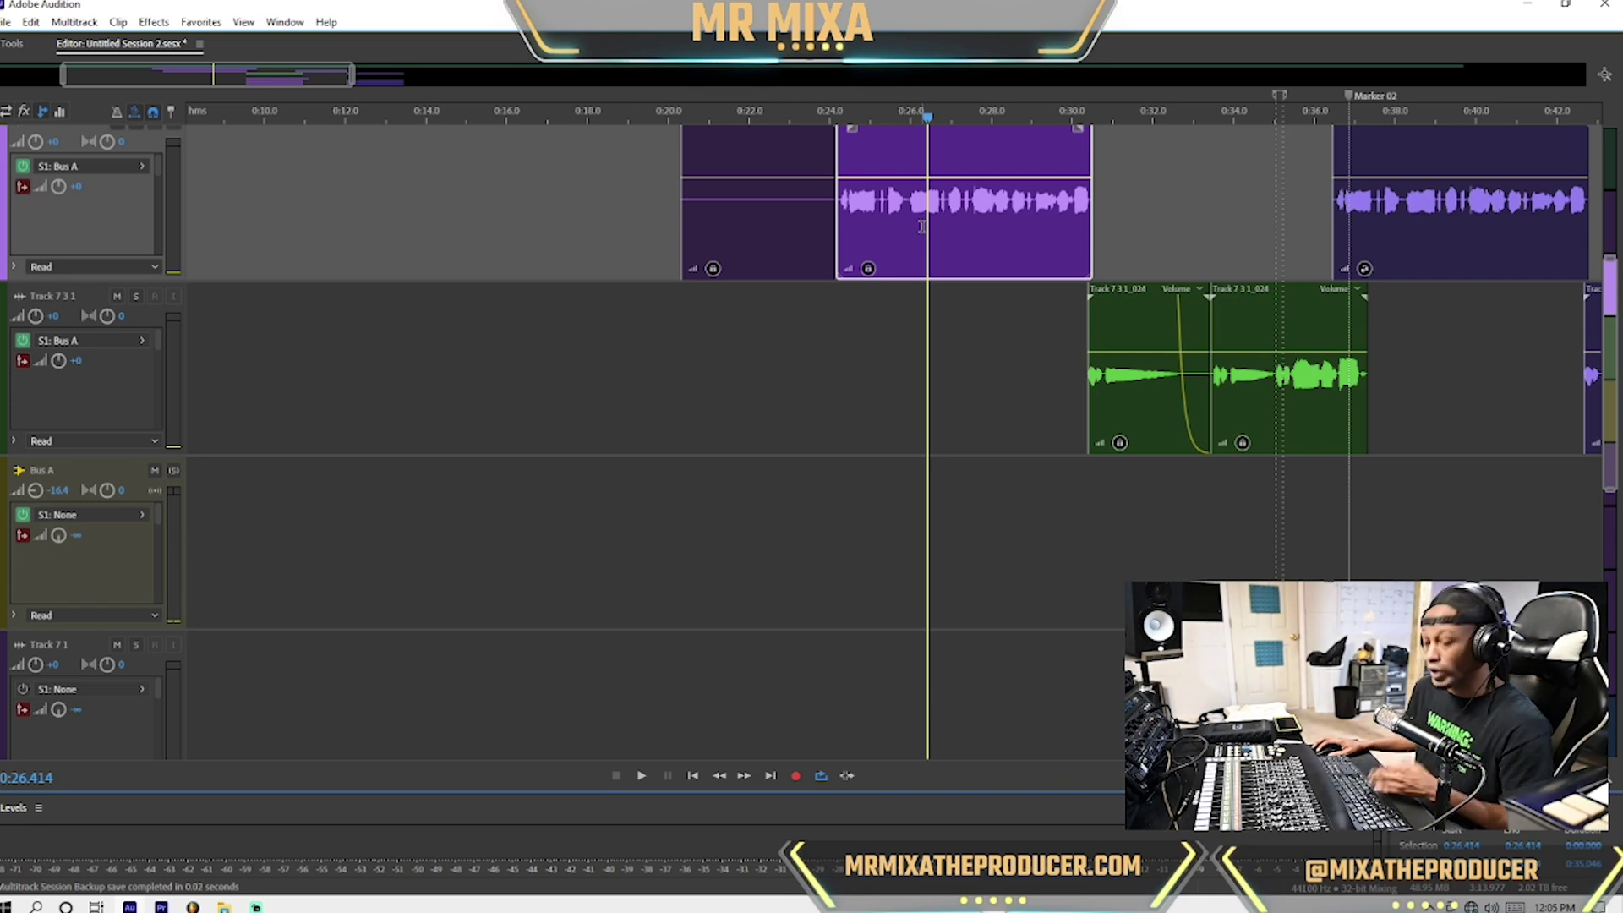
scroll(923, 226, "down", 5)
scroll(862, 377, "up", 2)
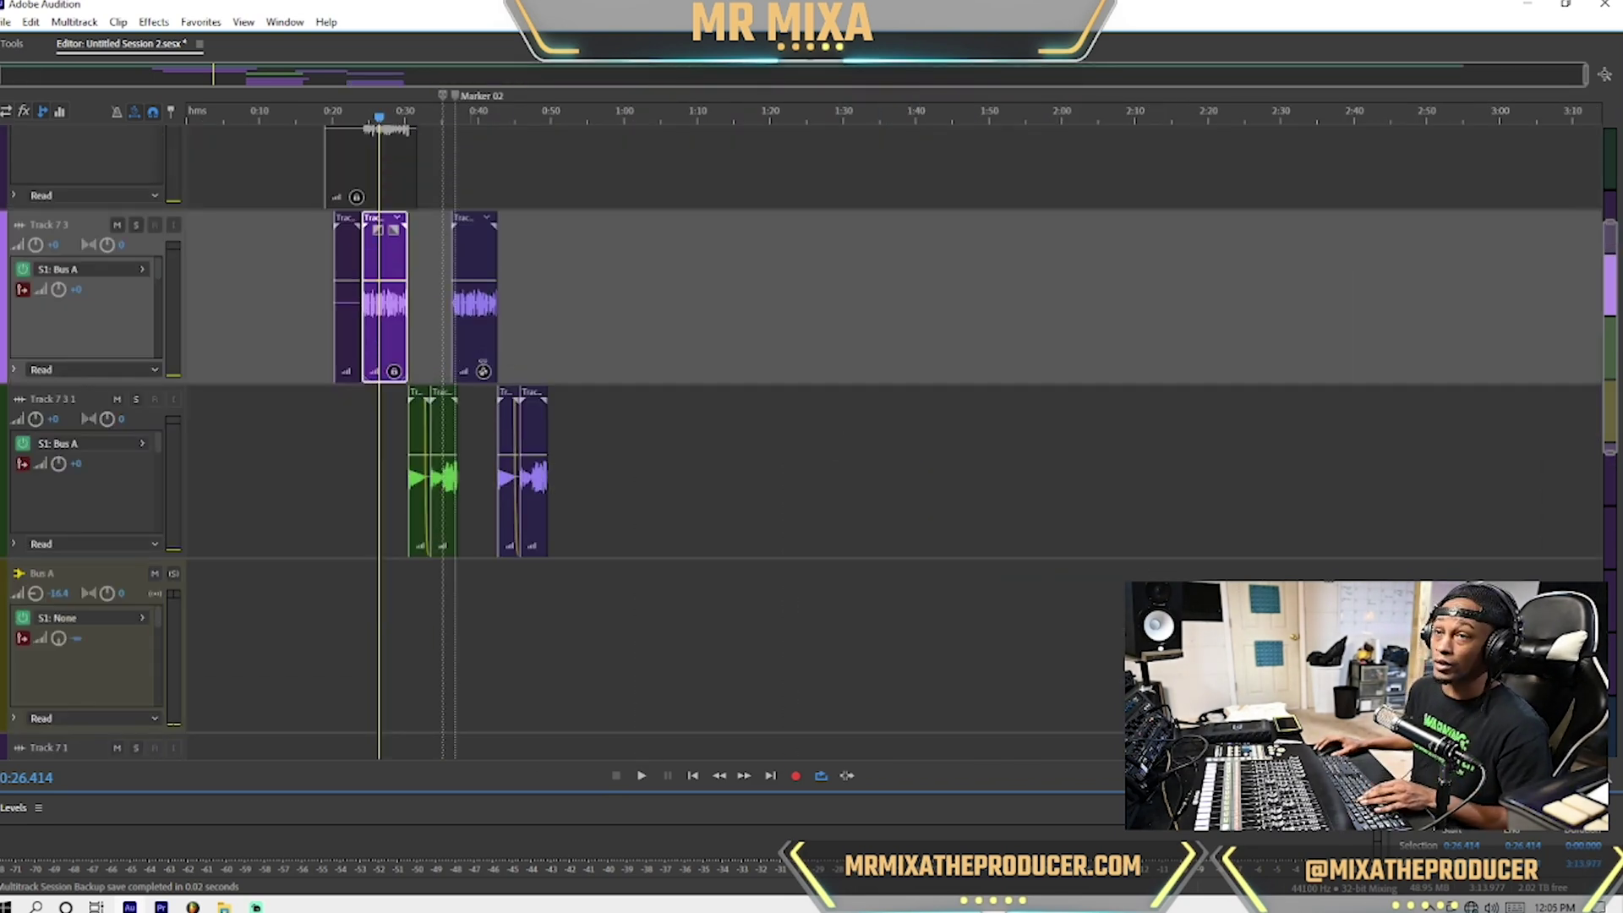
left_click(533, 308)
Duplicate Track 7 3 as Track 7 3 2 and delete its duplicated clips.
key("ctrl+shift+d")
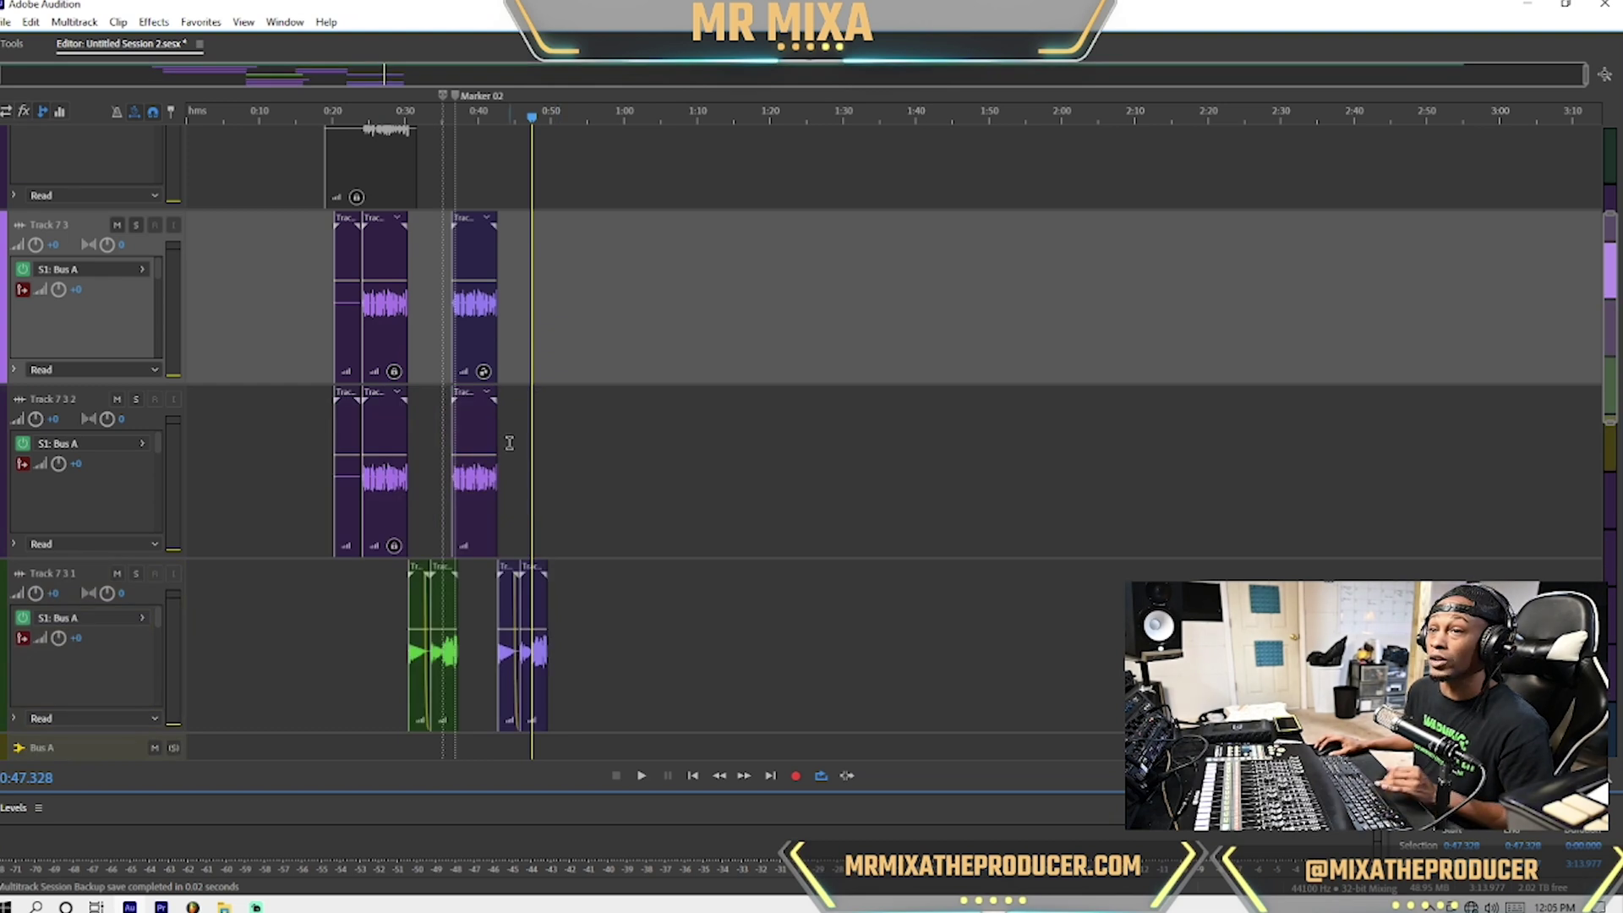
left_click_drag(509, 443, 290, 426)
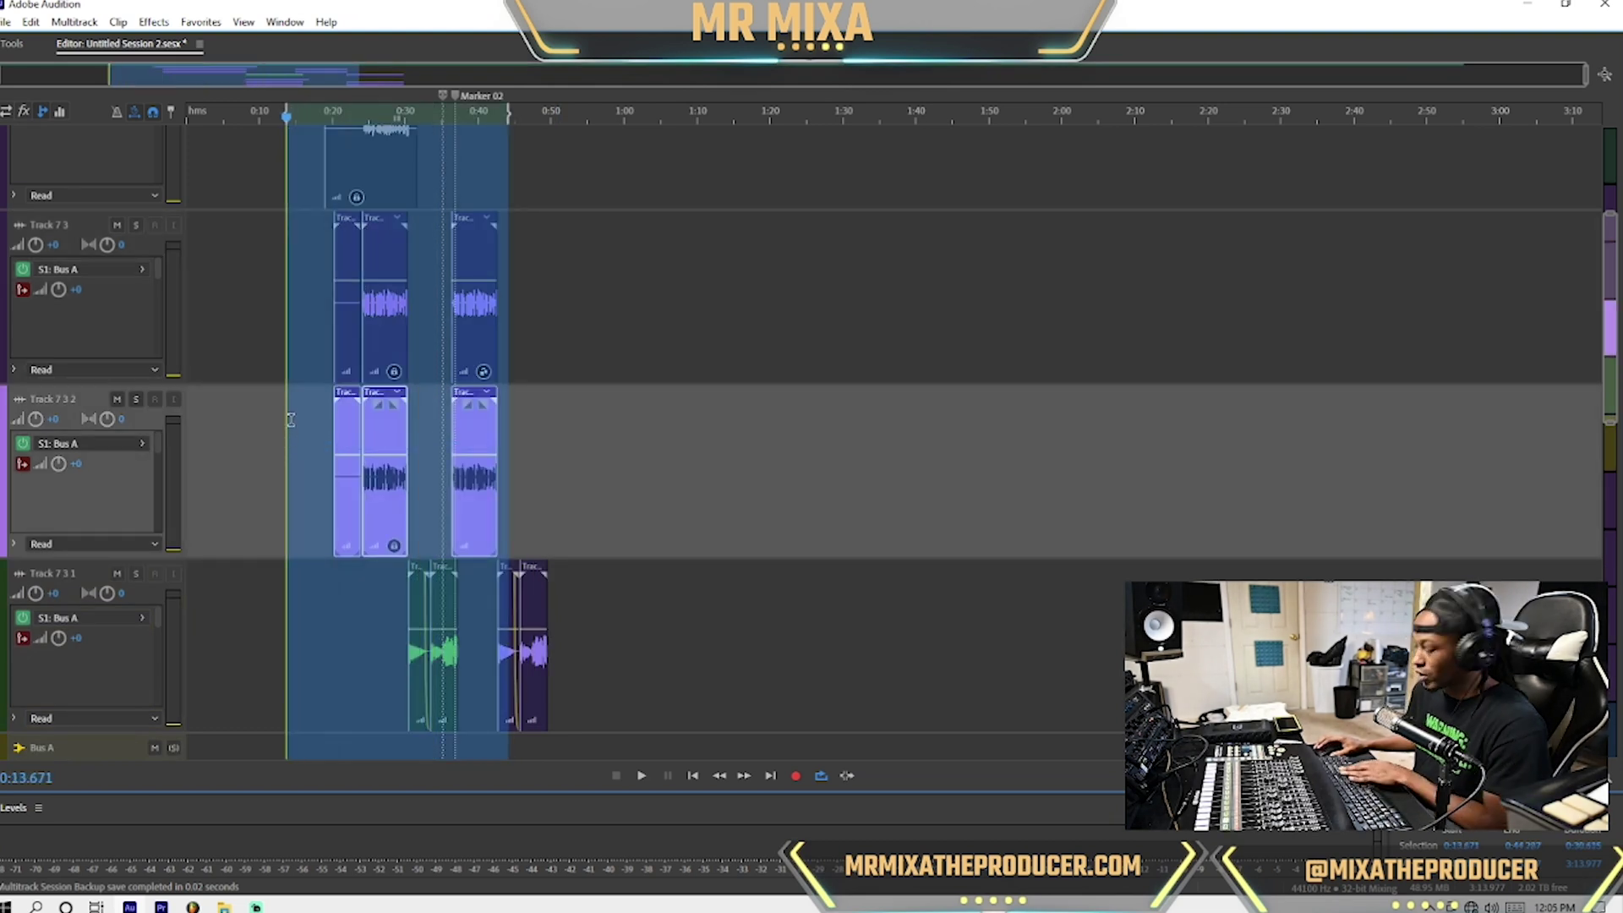
key("Delete")
left_click(371, 414)
Set the playhead just before the vocal phrase near 0:26.4 and play the layered vocals.
left_click(533, 340)
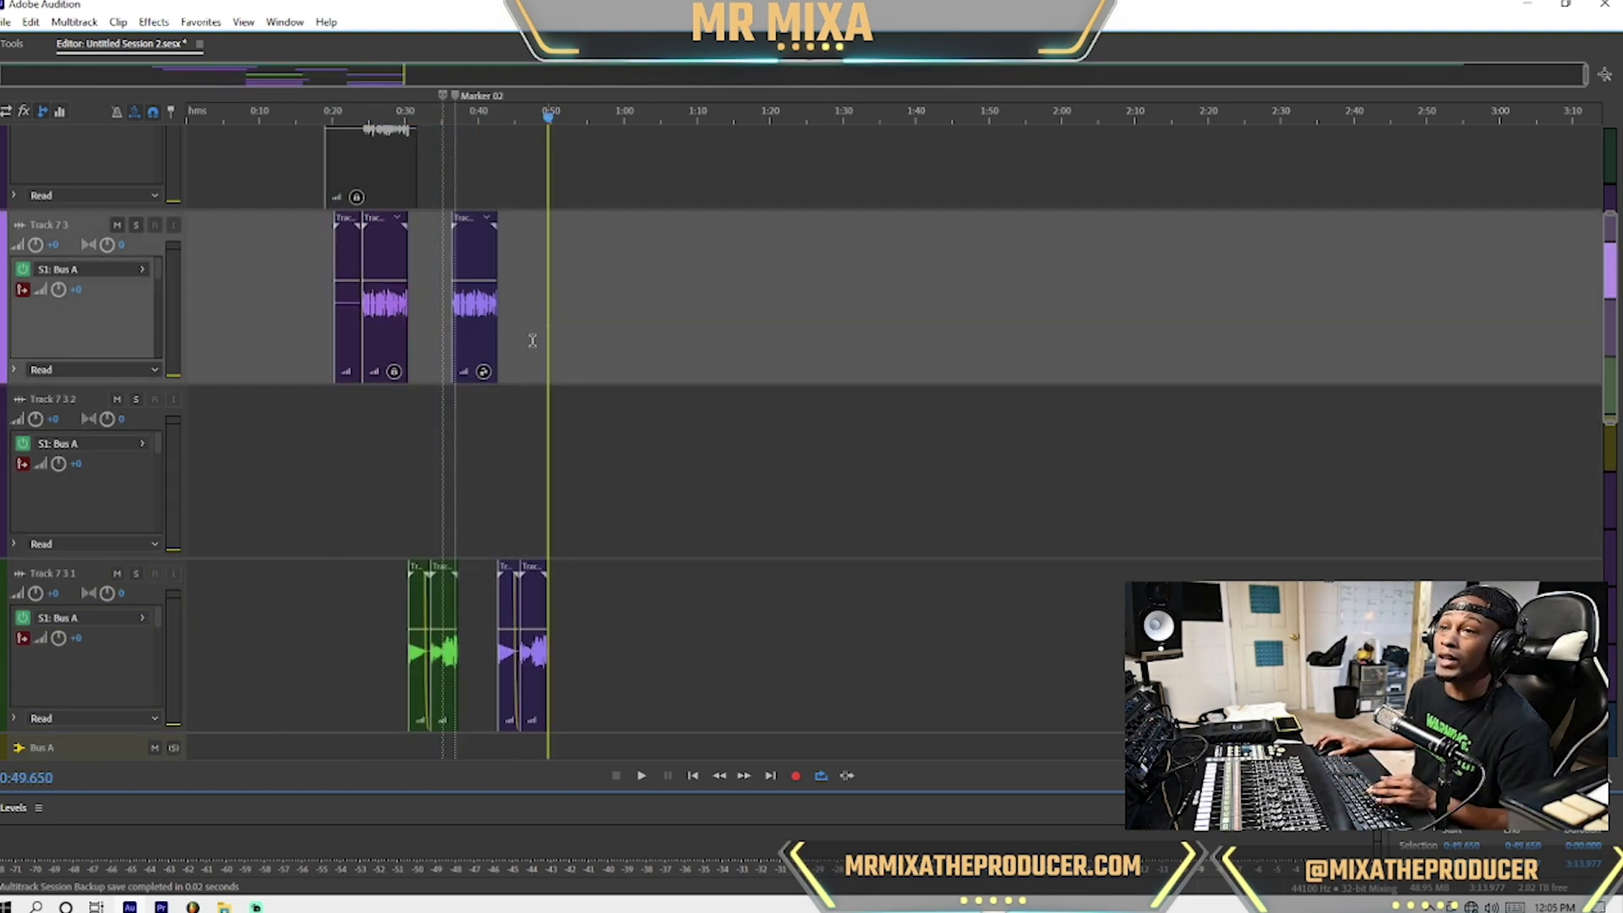
left_click(379, 425)
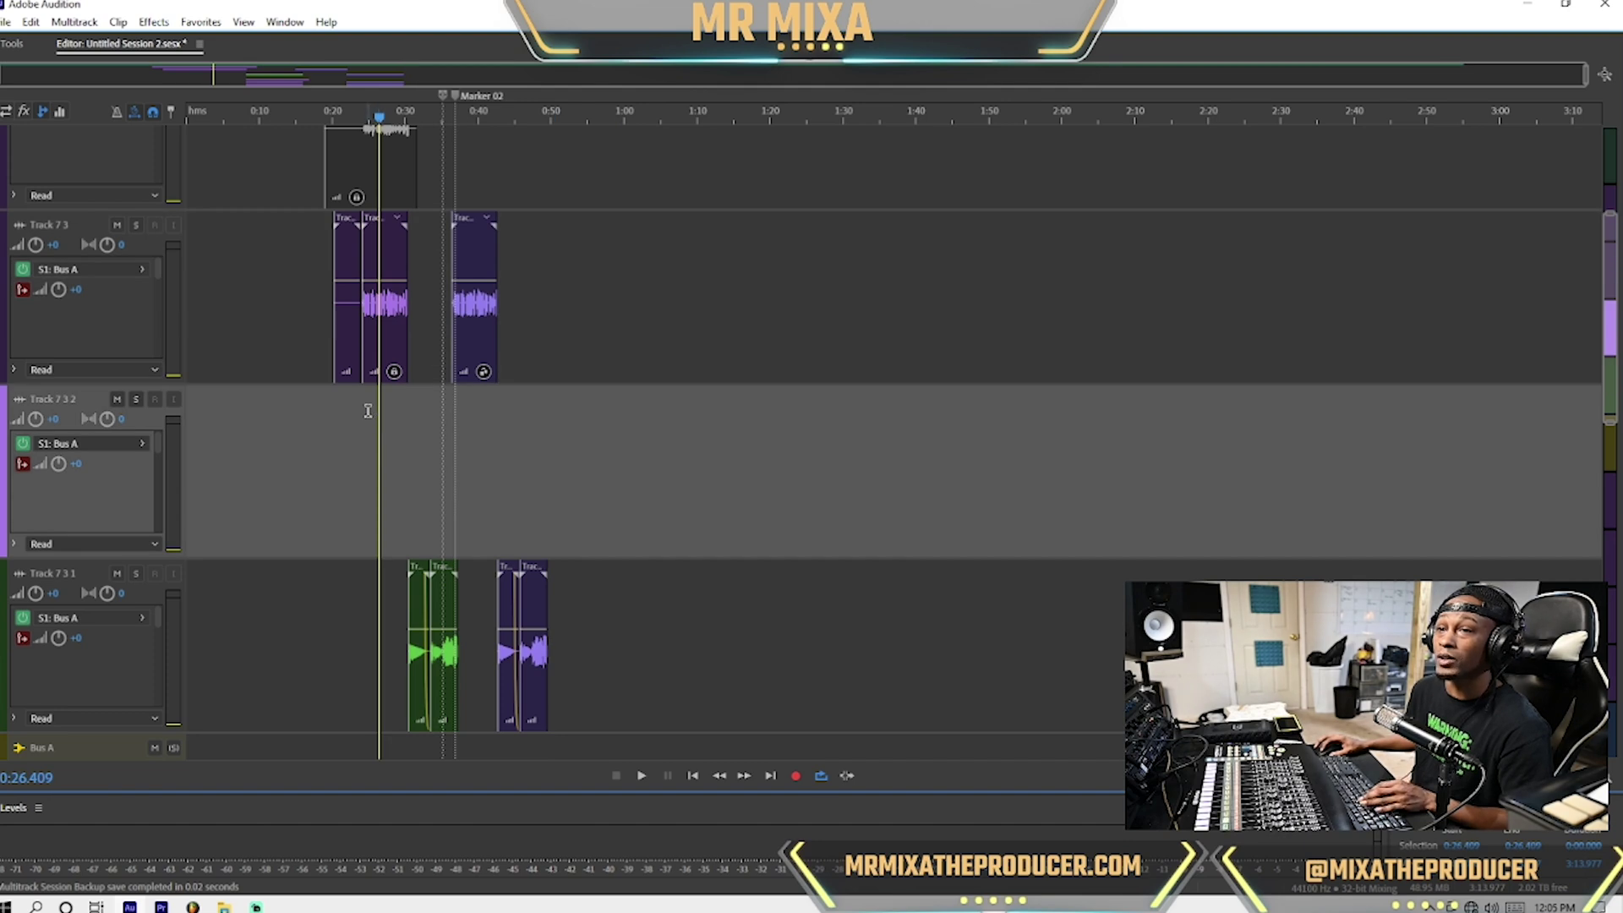
left_click(367, 405)
key("space")
key("equal")
key("equal")
key("equal")
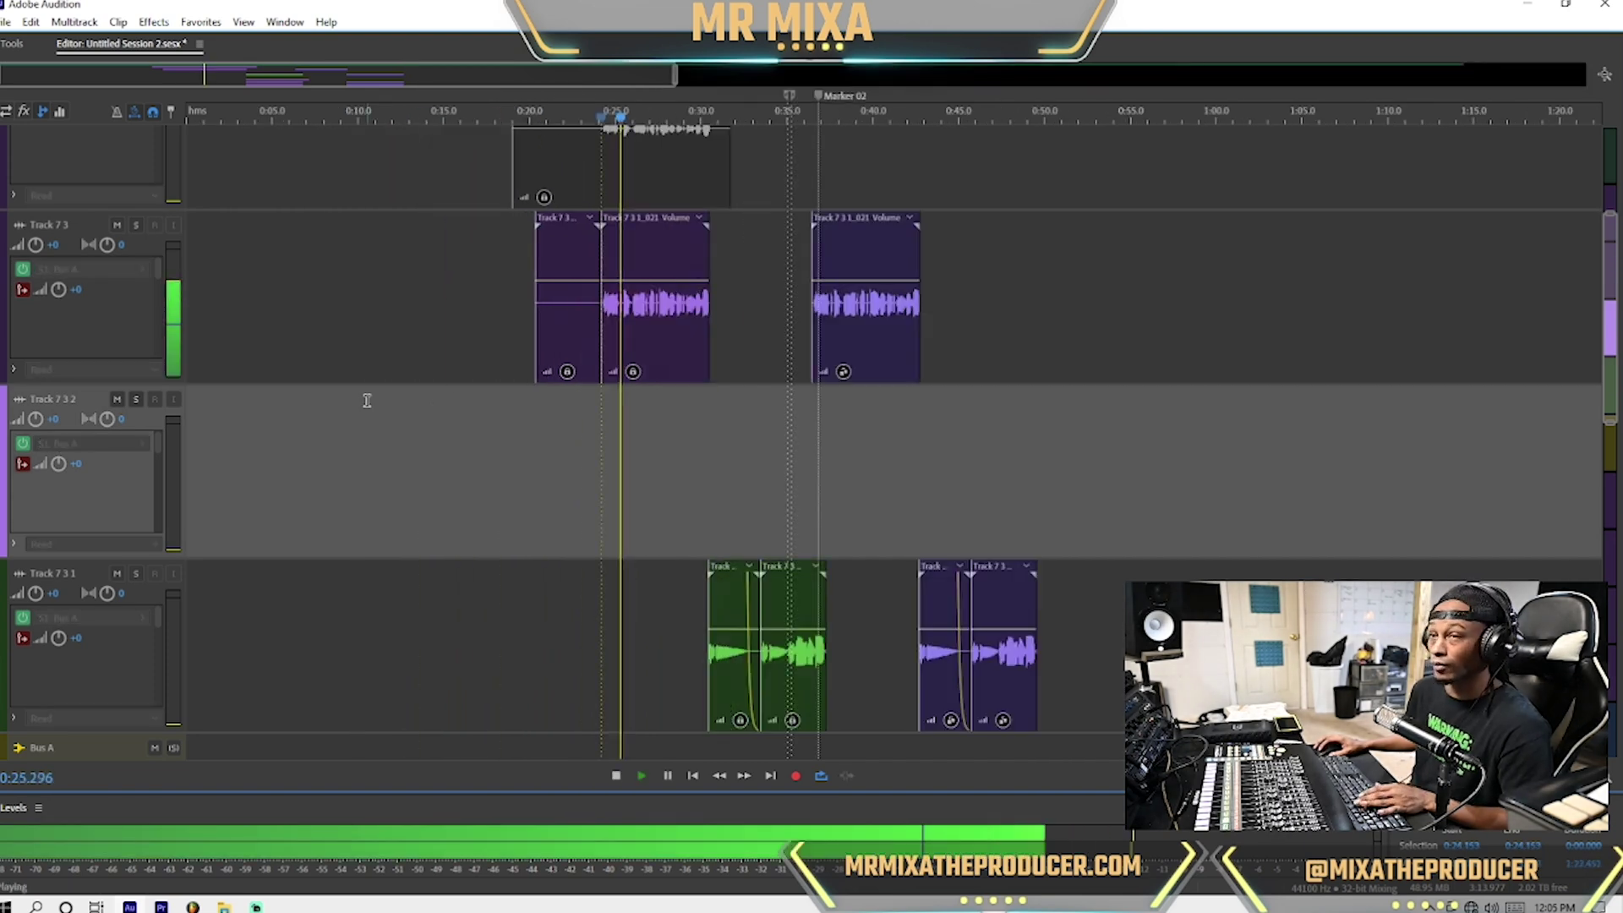
key("alt+minus")
key("minus")
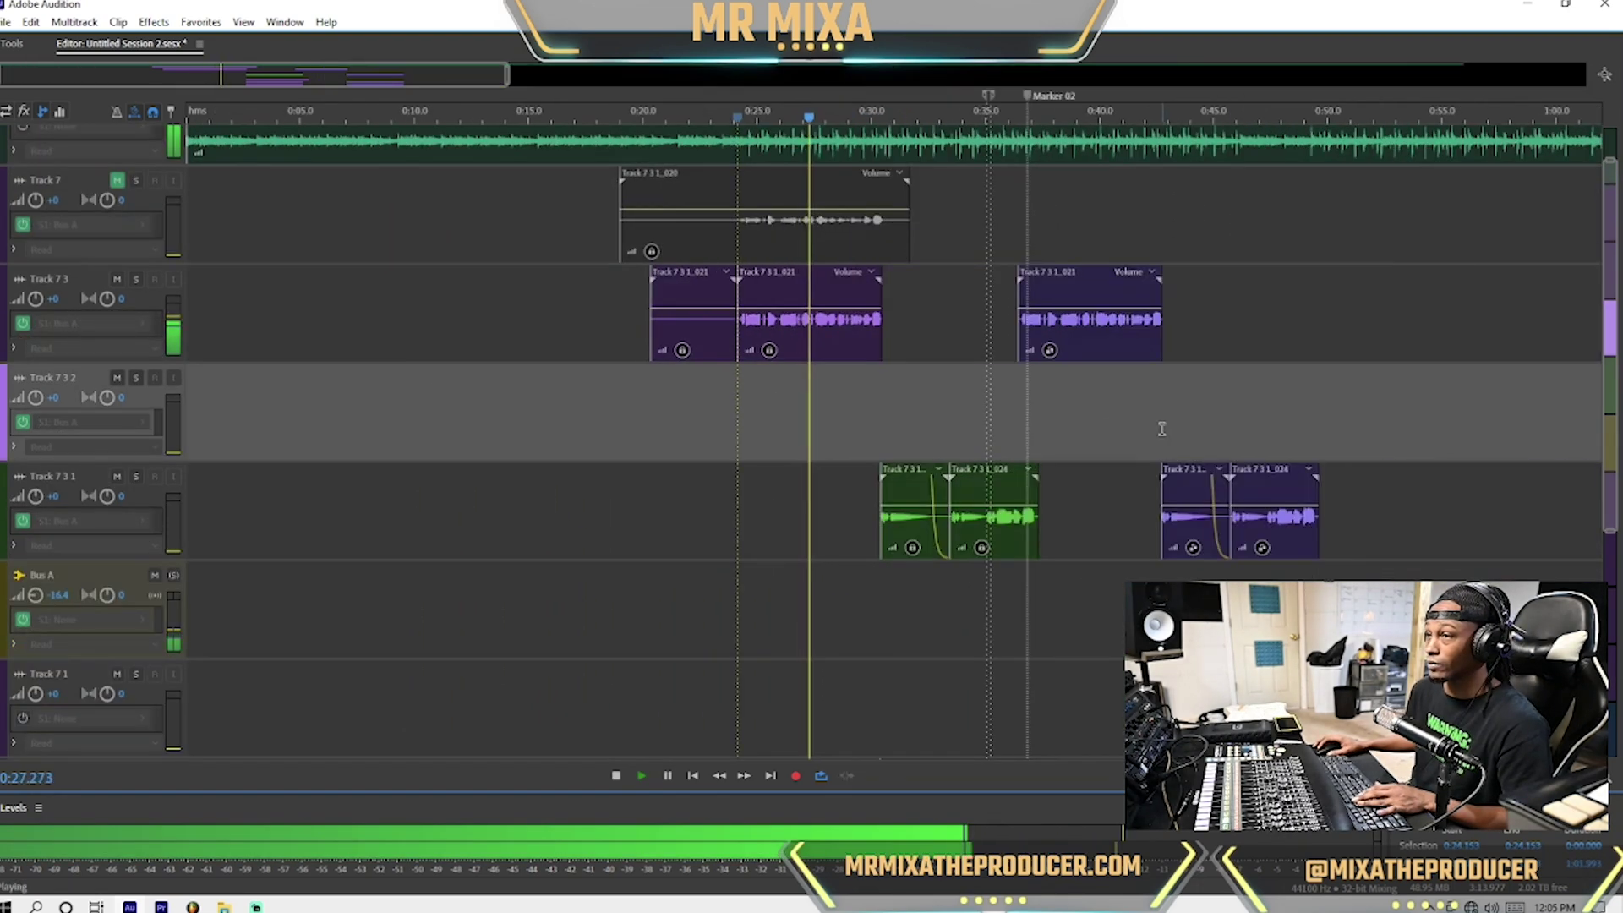
key("equal")
key("equal")
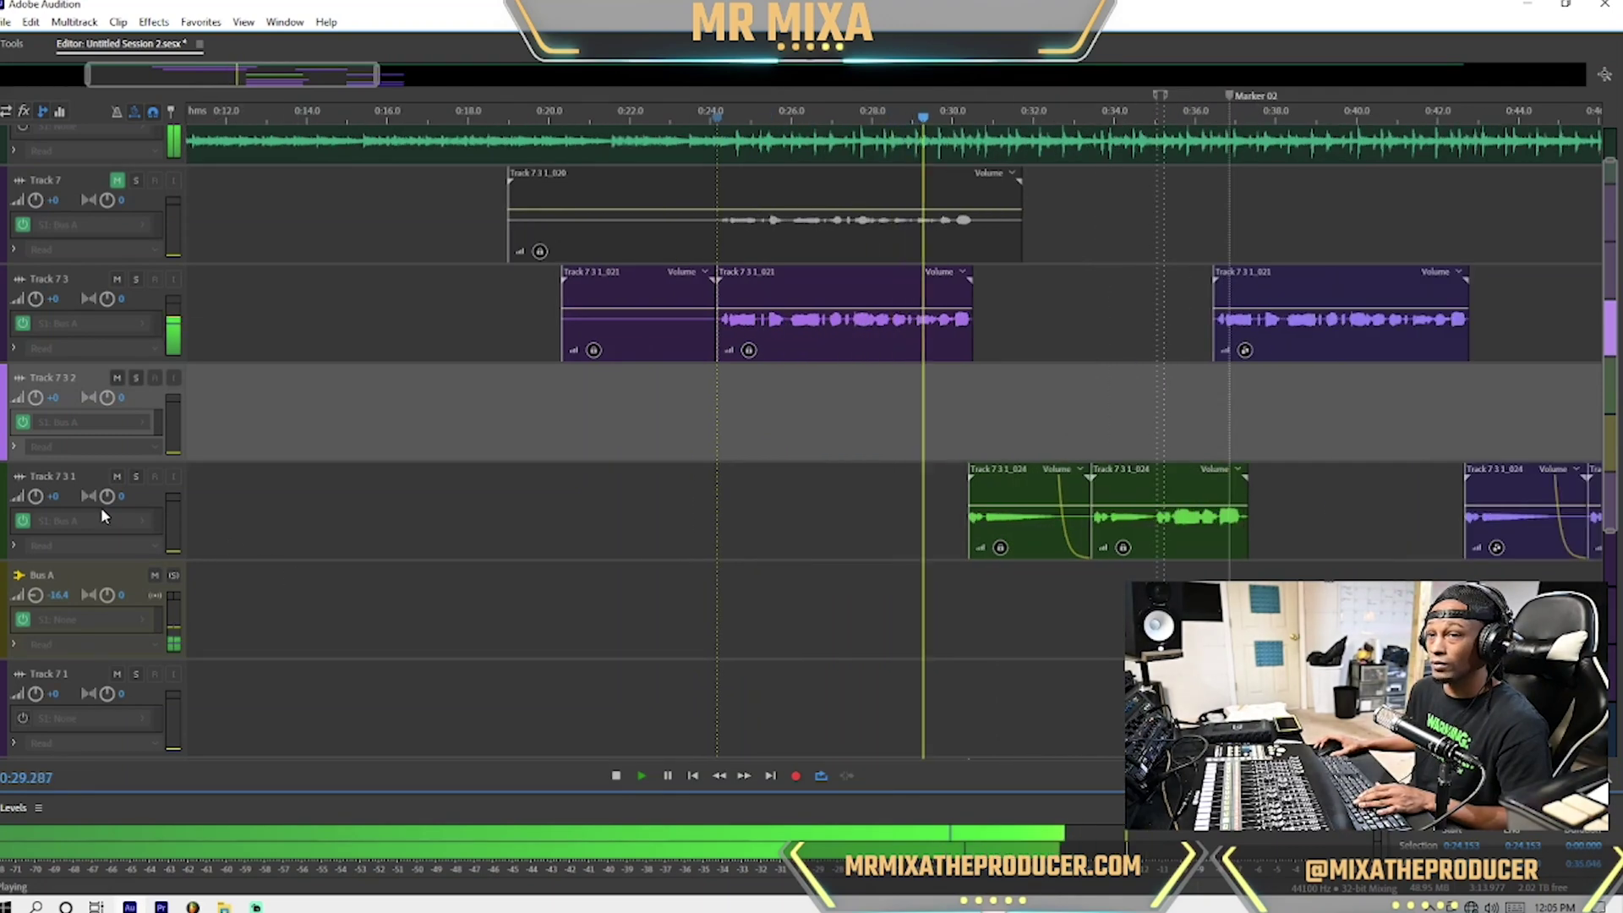
Adjust track heights and timeline zoom around the clips during playback, then stop.
key("alt+equal")
scroll(1213, 405, "down", 1)
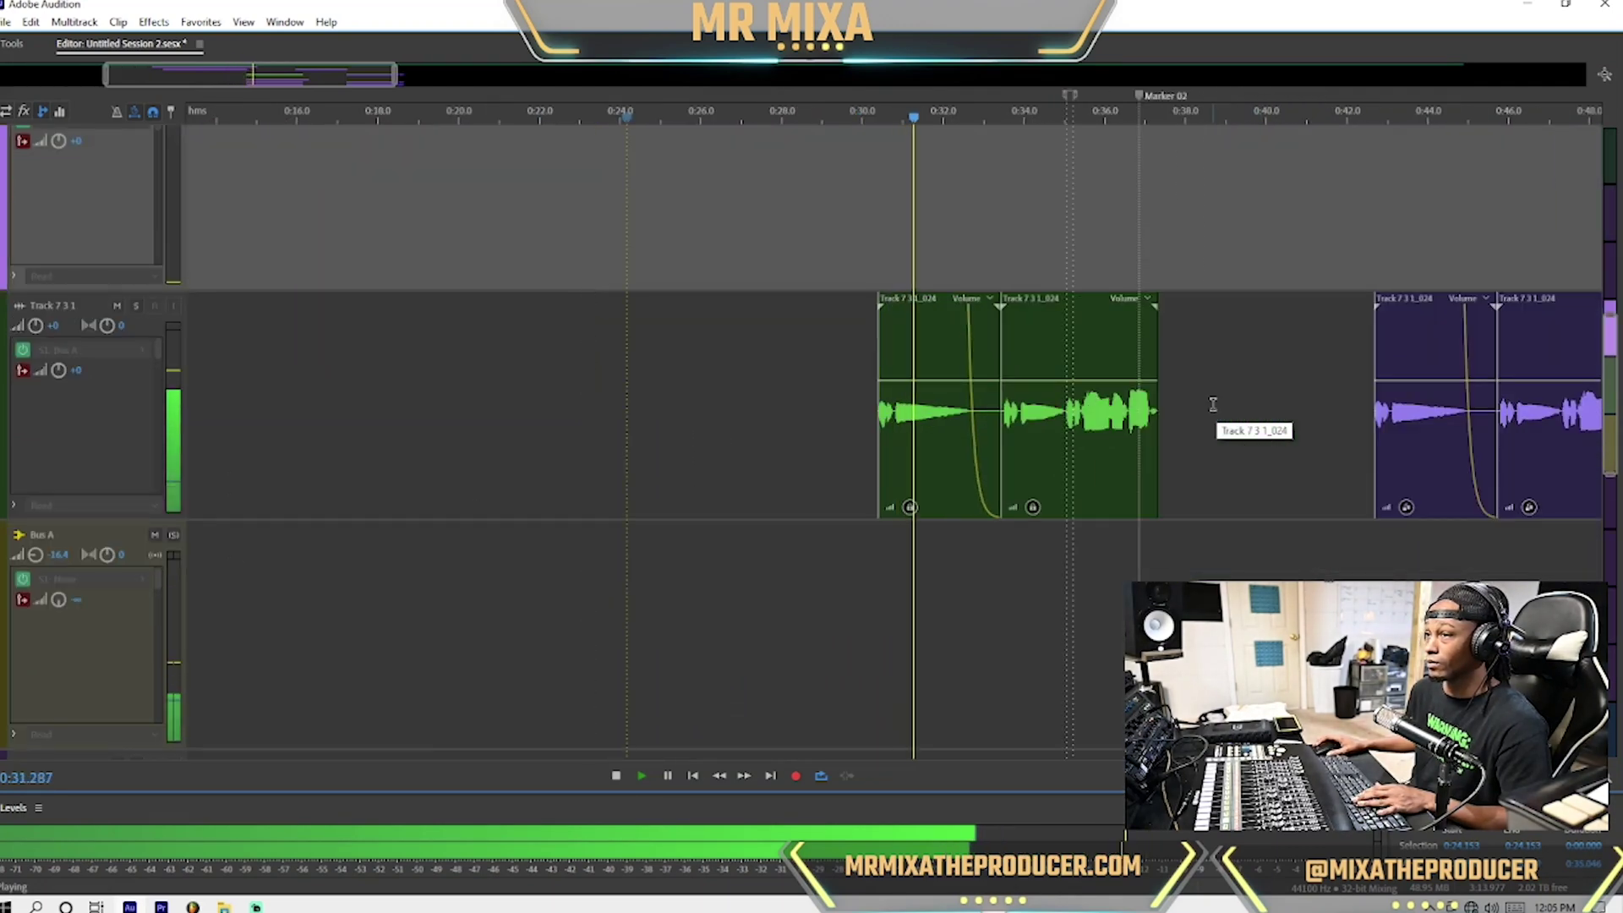
key("equal")
key("minus")
key("minus")
key("alt+minus")
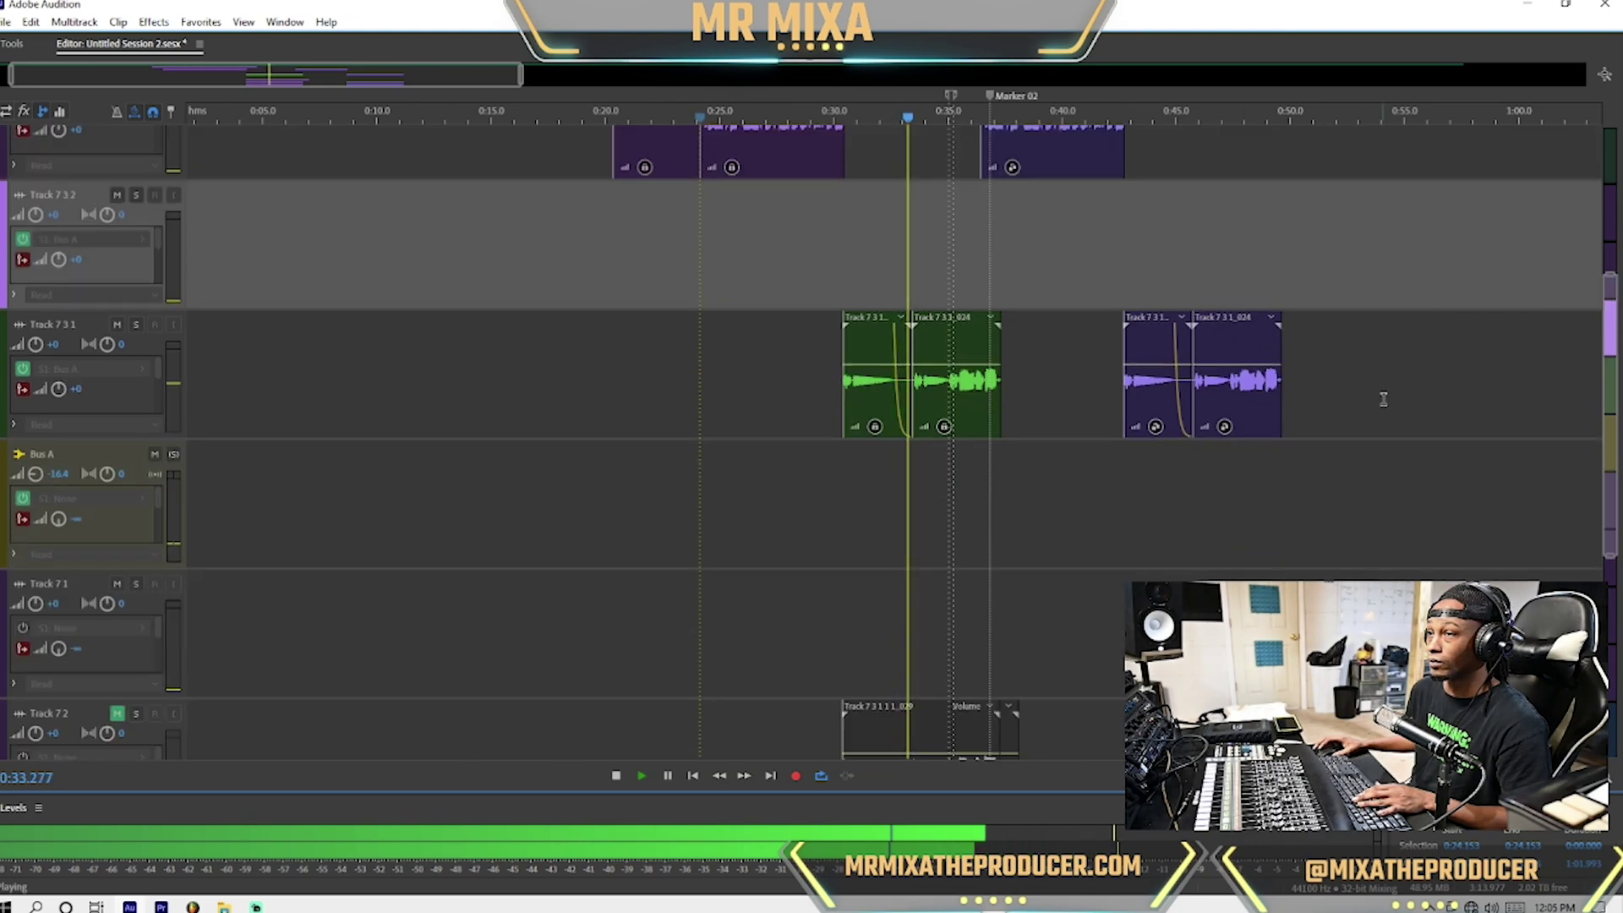
scroll(1371, 403, "up", 1)
scroll(1371, 403, "up", 1)
key("equal")
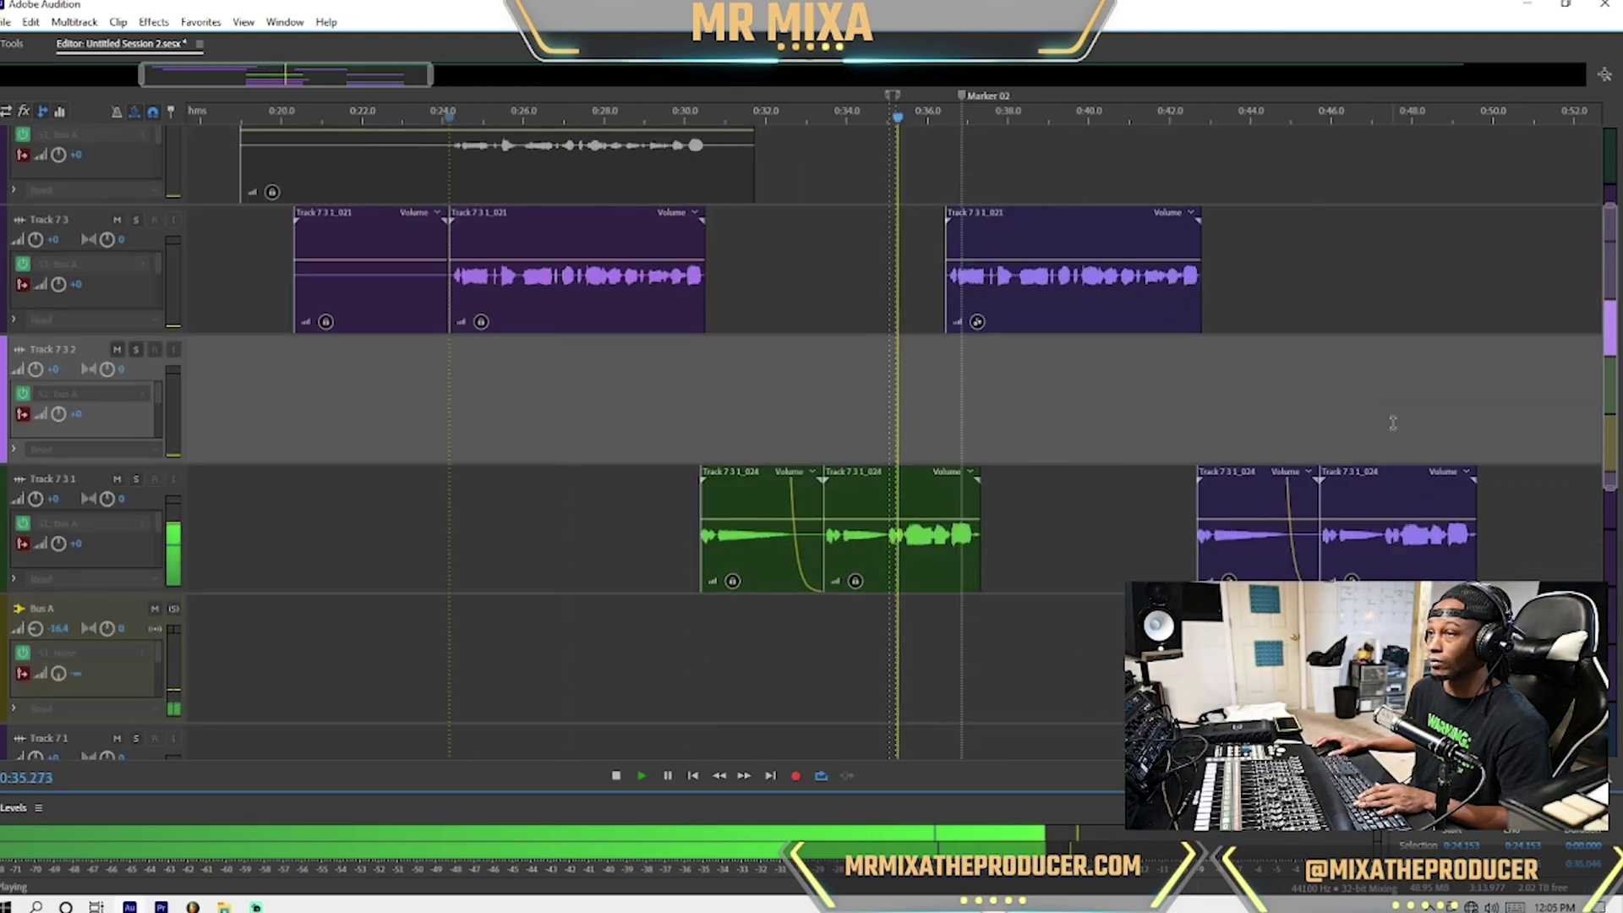
key("equal")
key("minus")
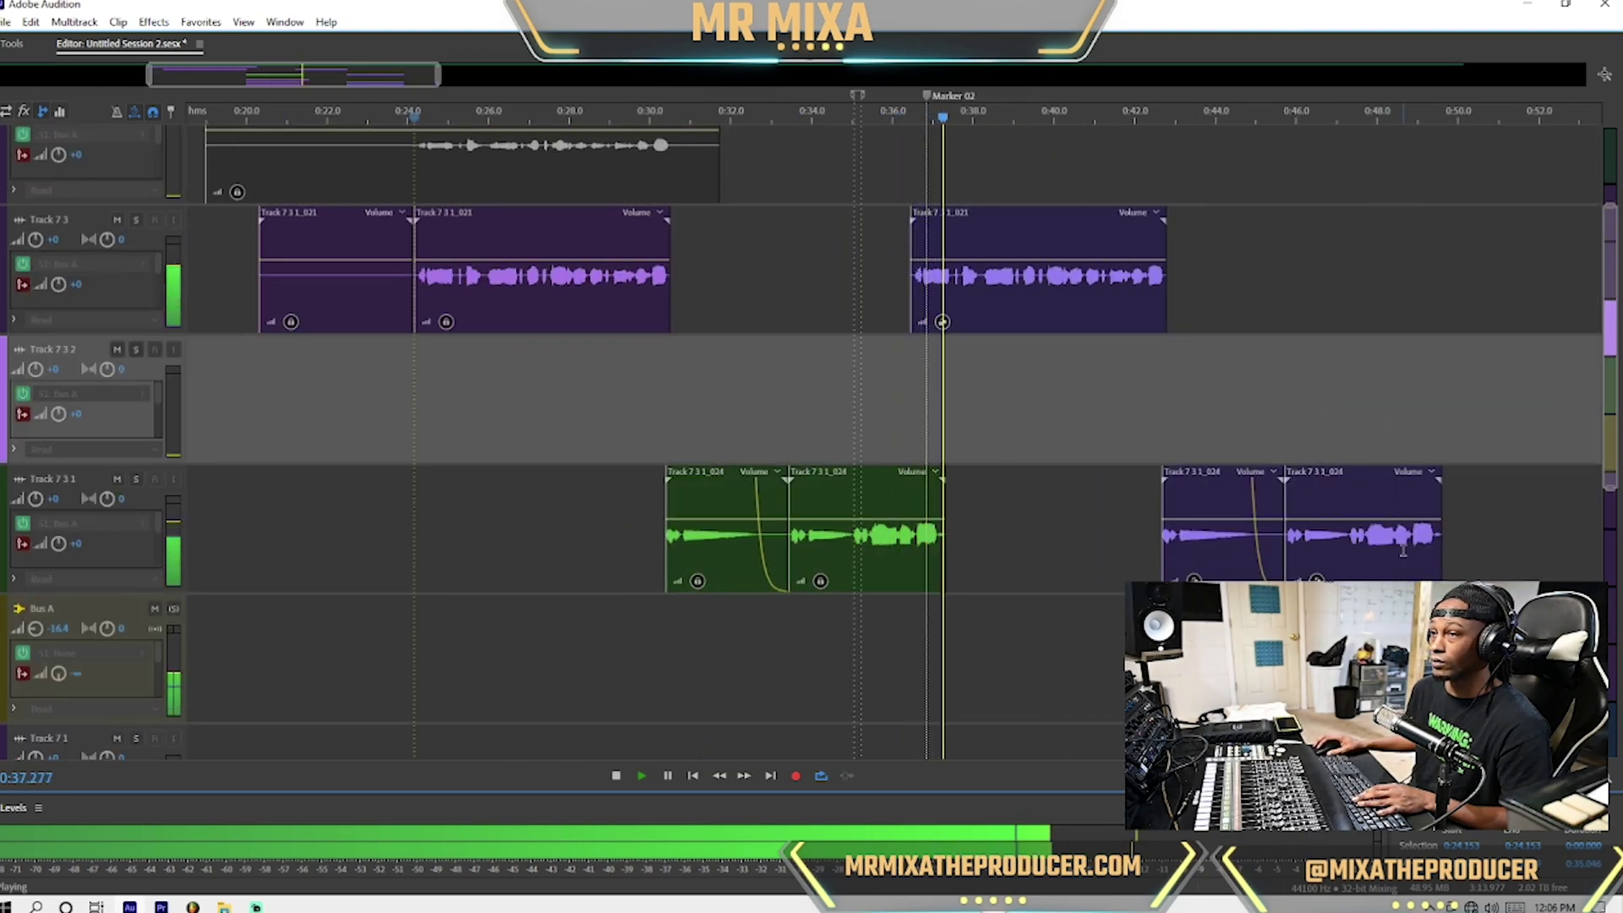
key("space")
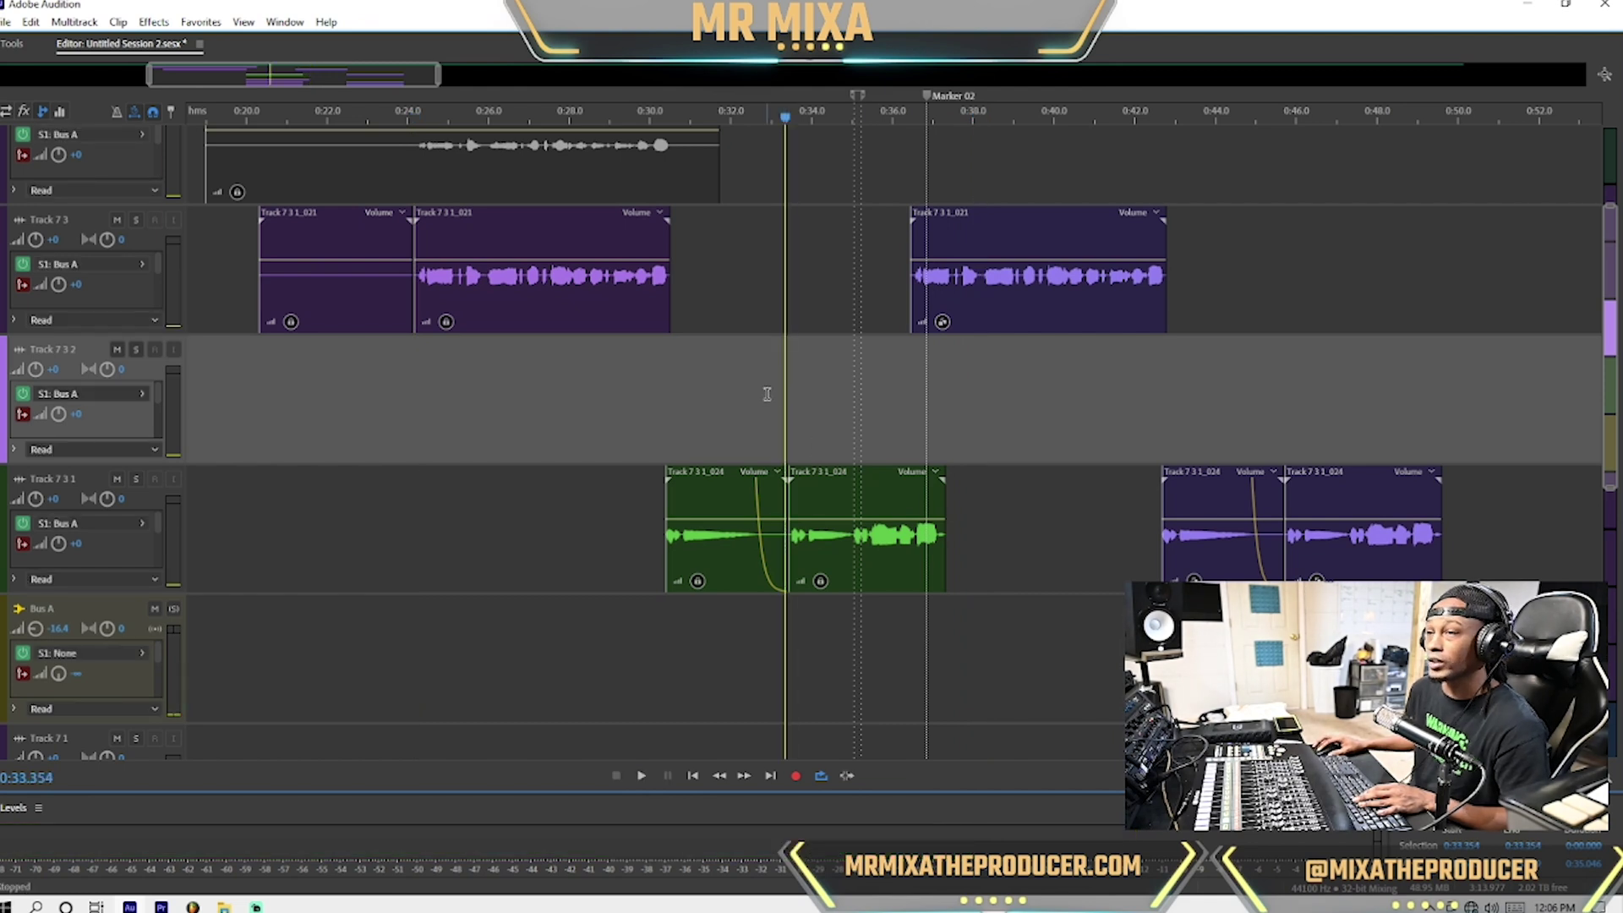
Ctrl-drag the second green Track 7 3 1 clip onto Track 7 3 2 and audition it.
left_click(879, 500)
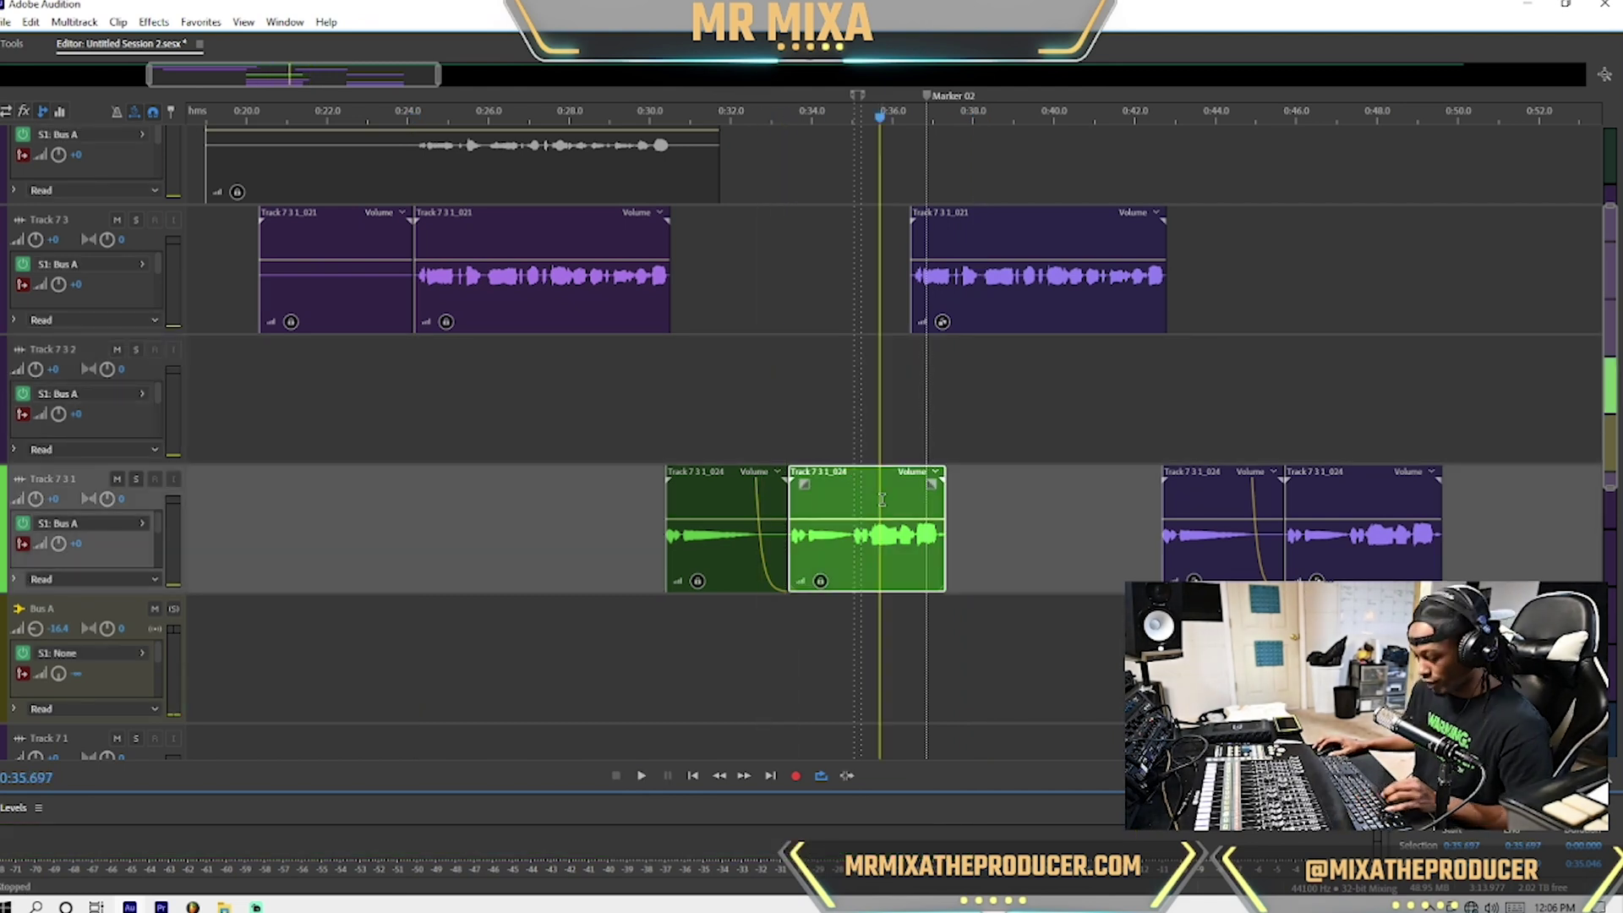
left_click(882, 500)
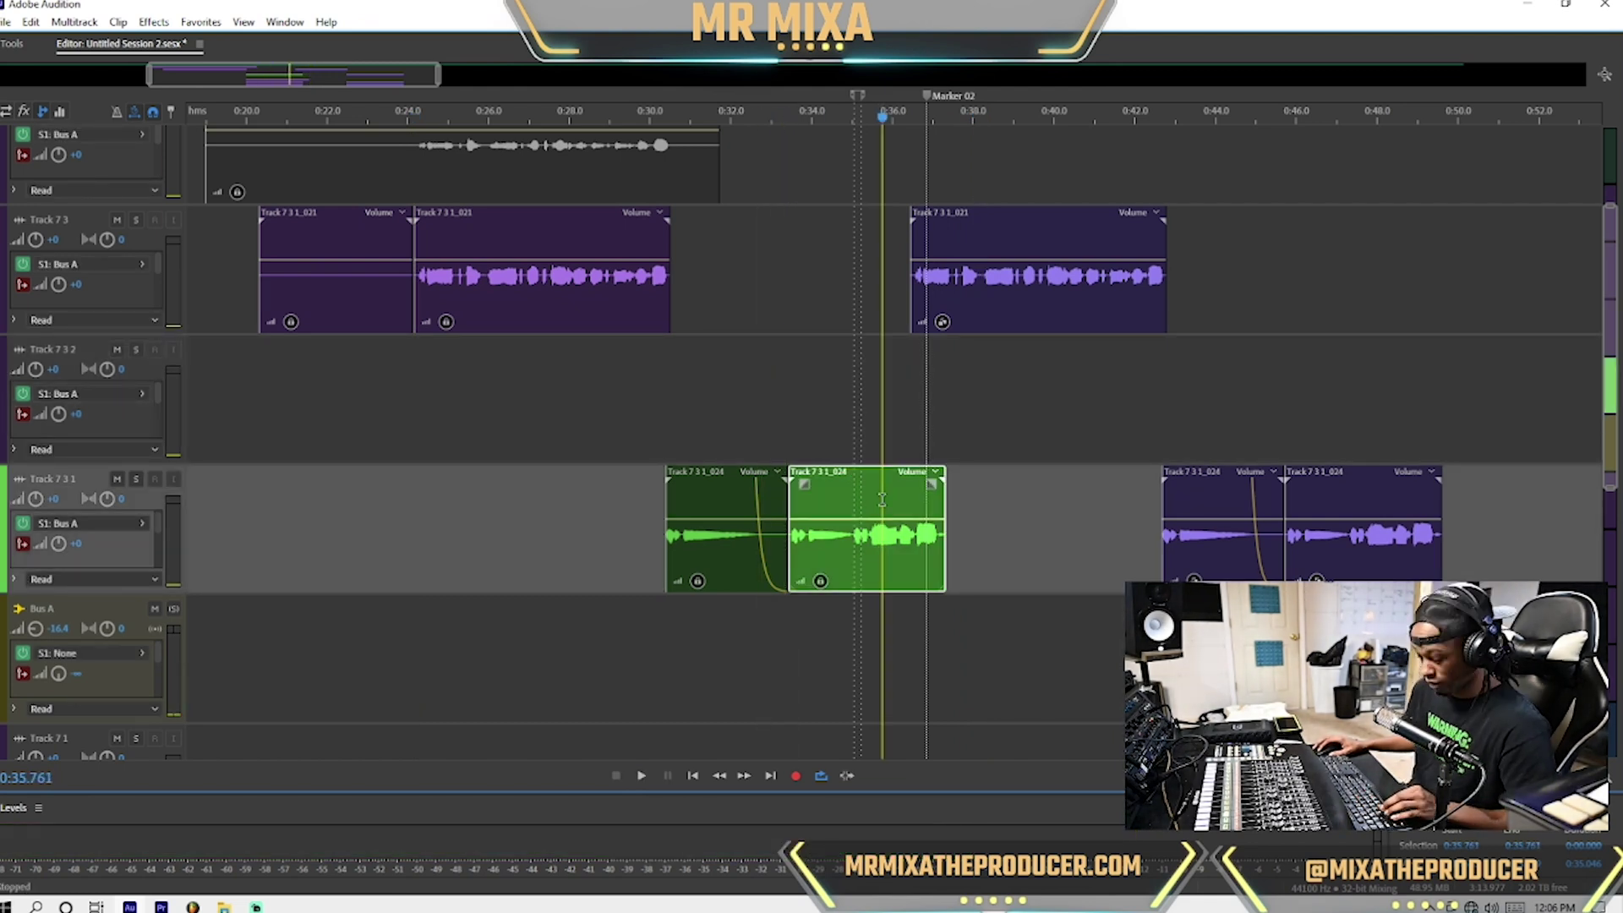
left_click_drag(881, 499, 850, 397)
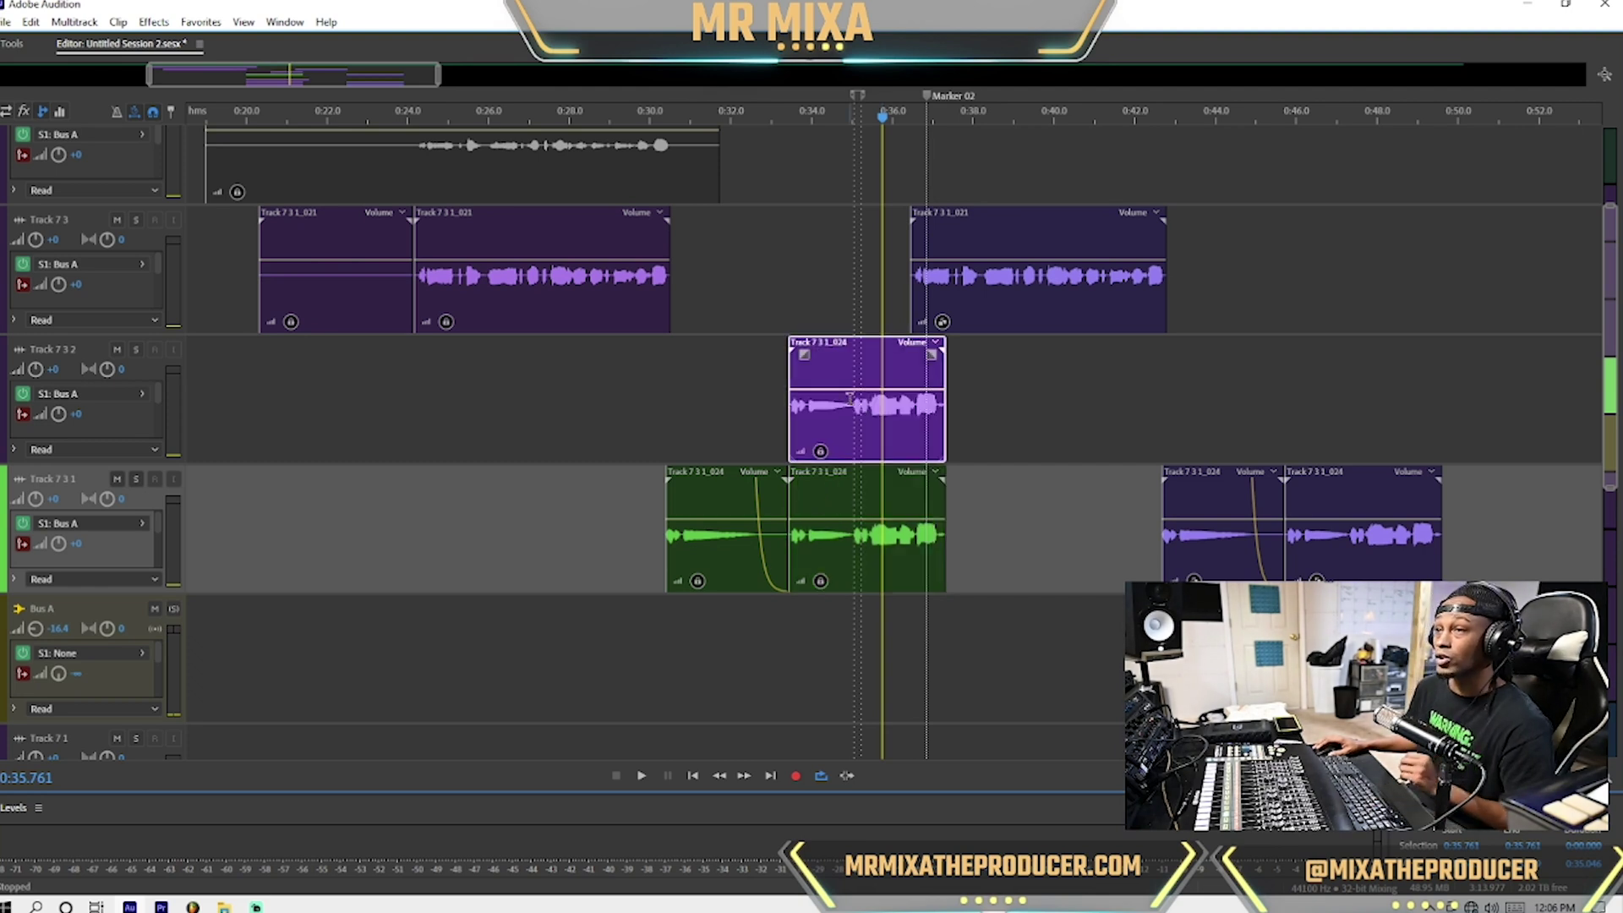
left_click(768, 397)
key("space")
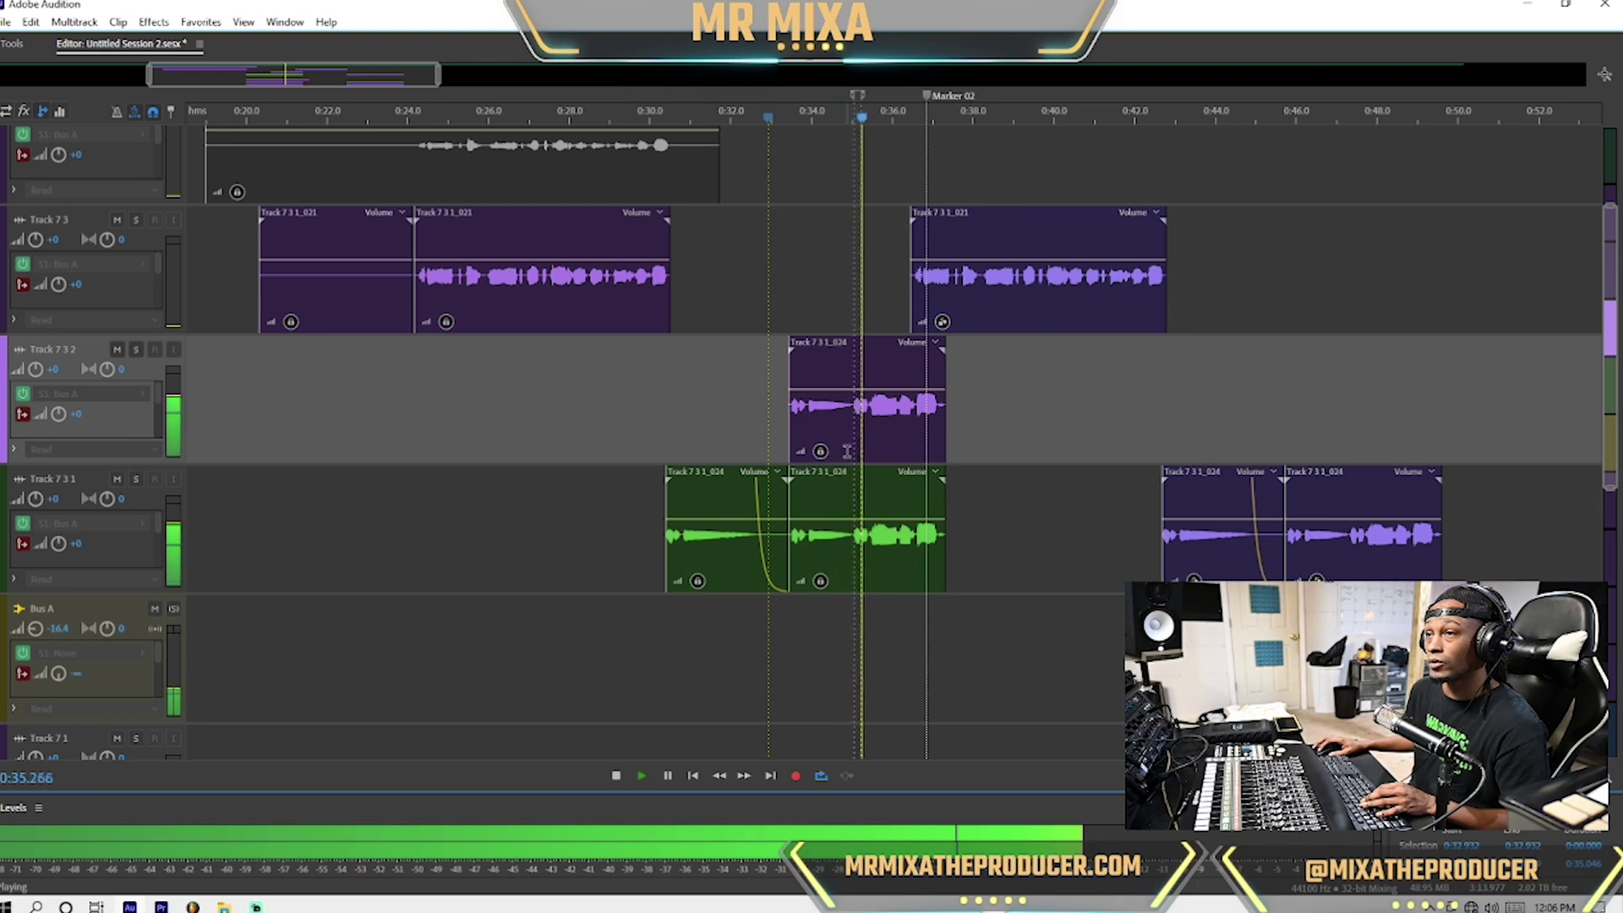
key("space")
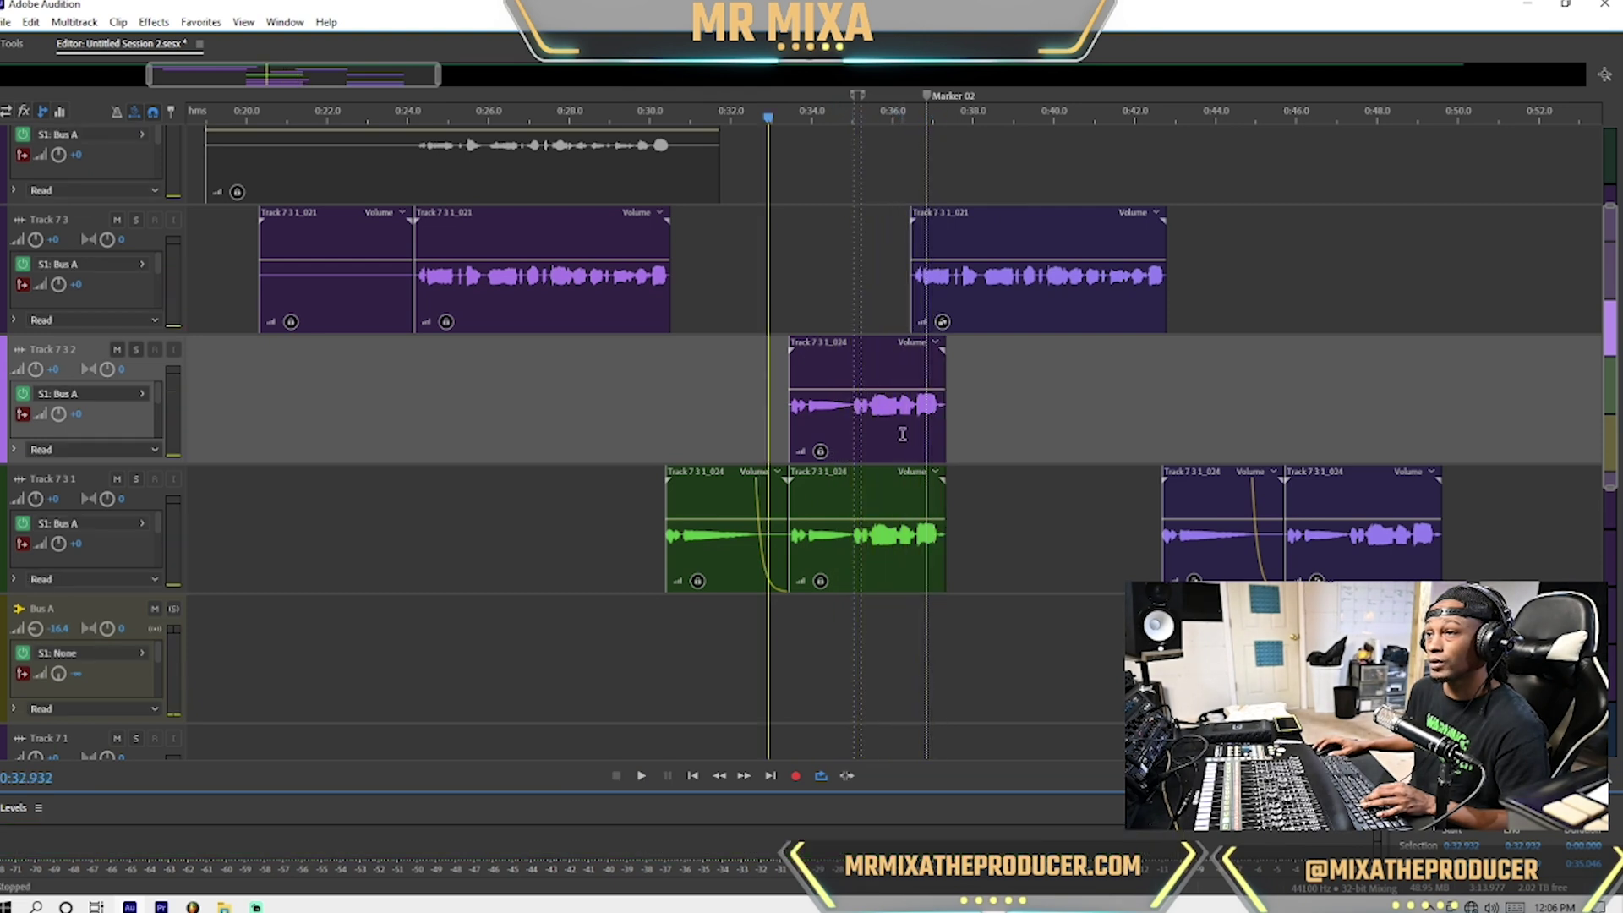
left_click(896, 427)
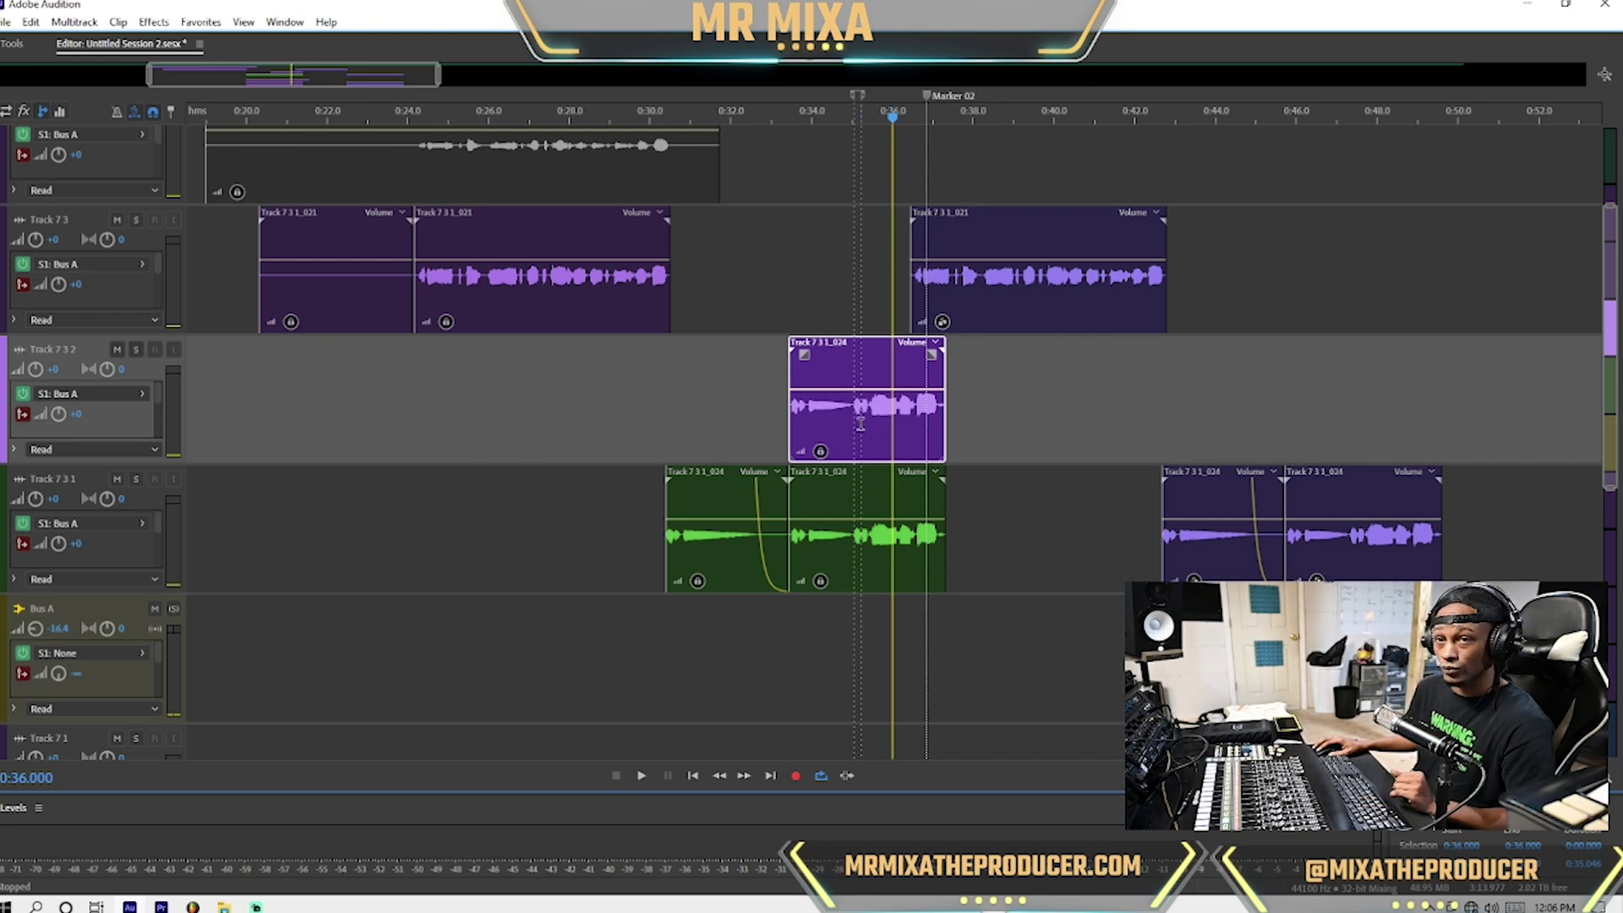
right_click(836, 427)
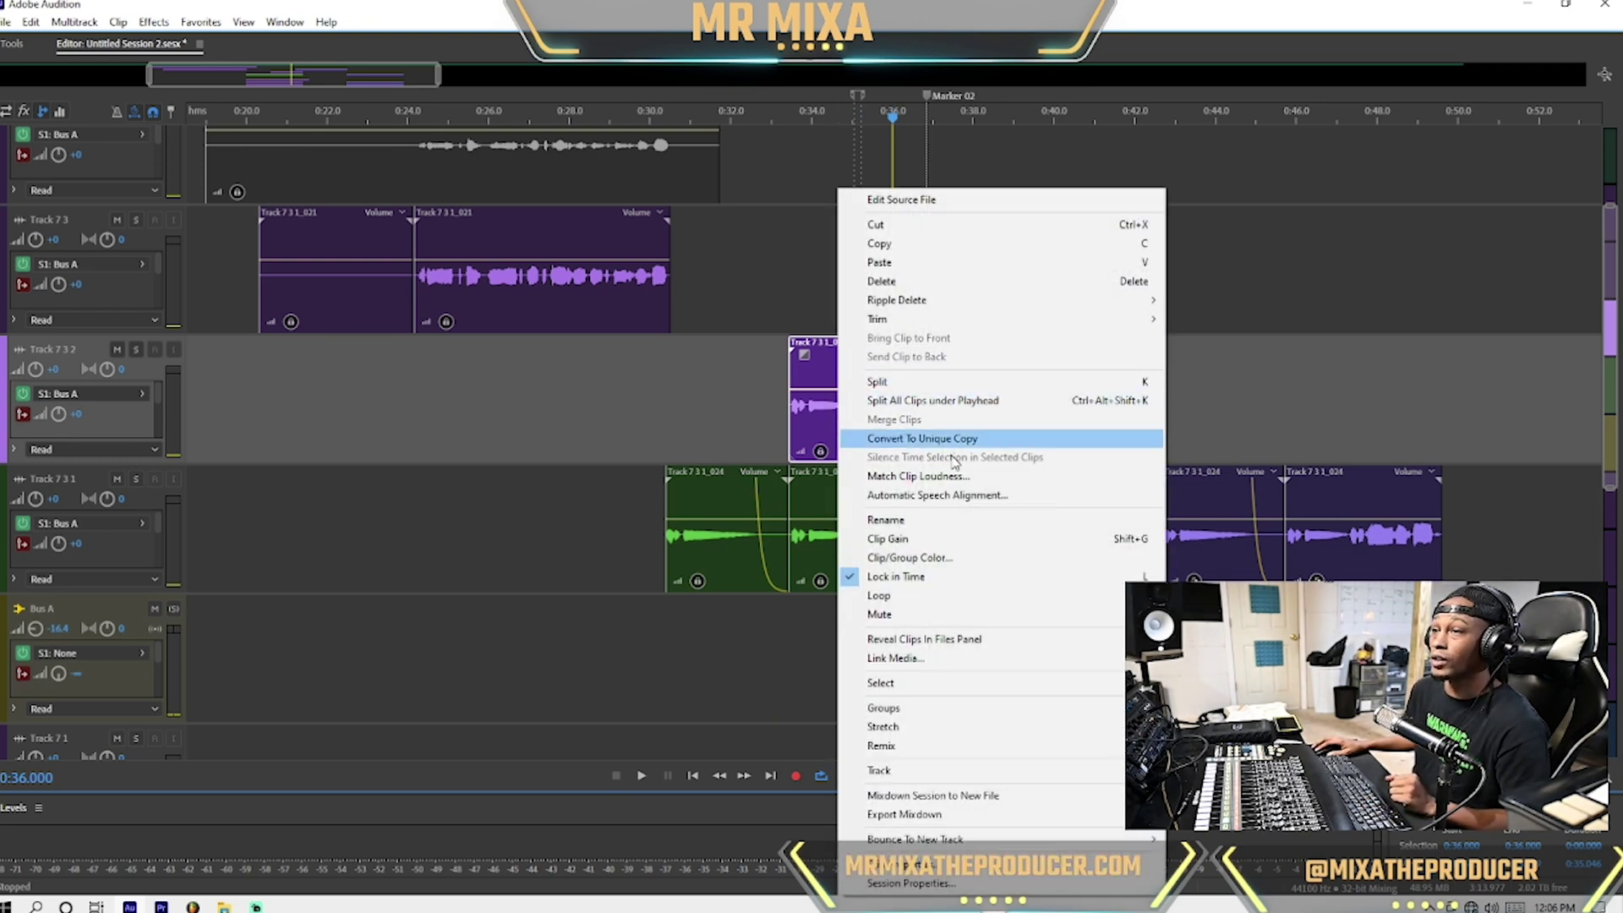
Make the copied clip a unique copy, show track effects, and open it in the Waveform editor.
left_click(955, 440)
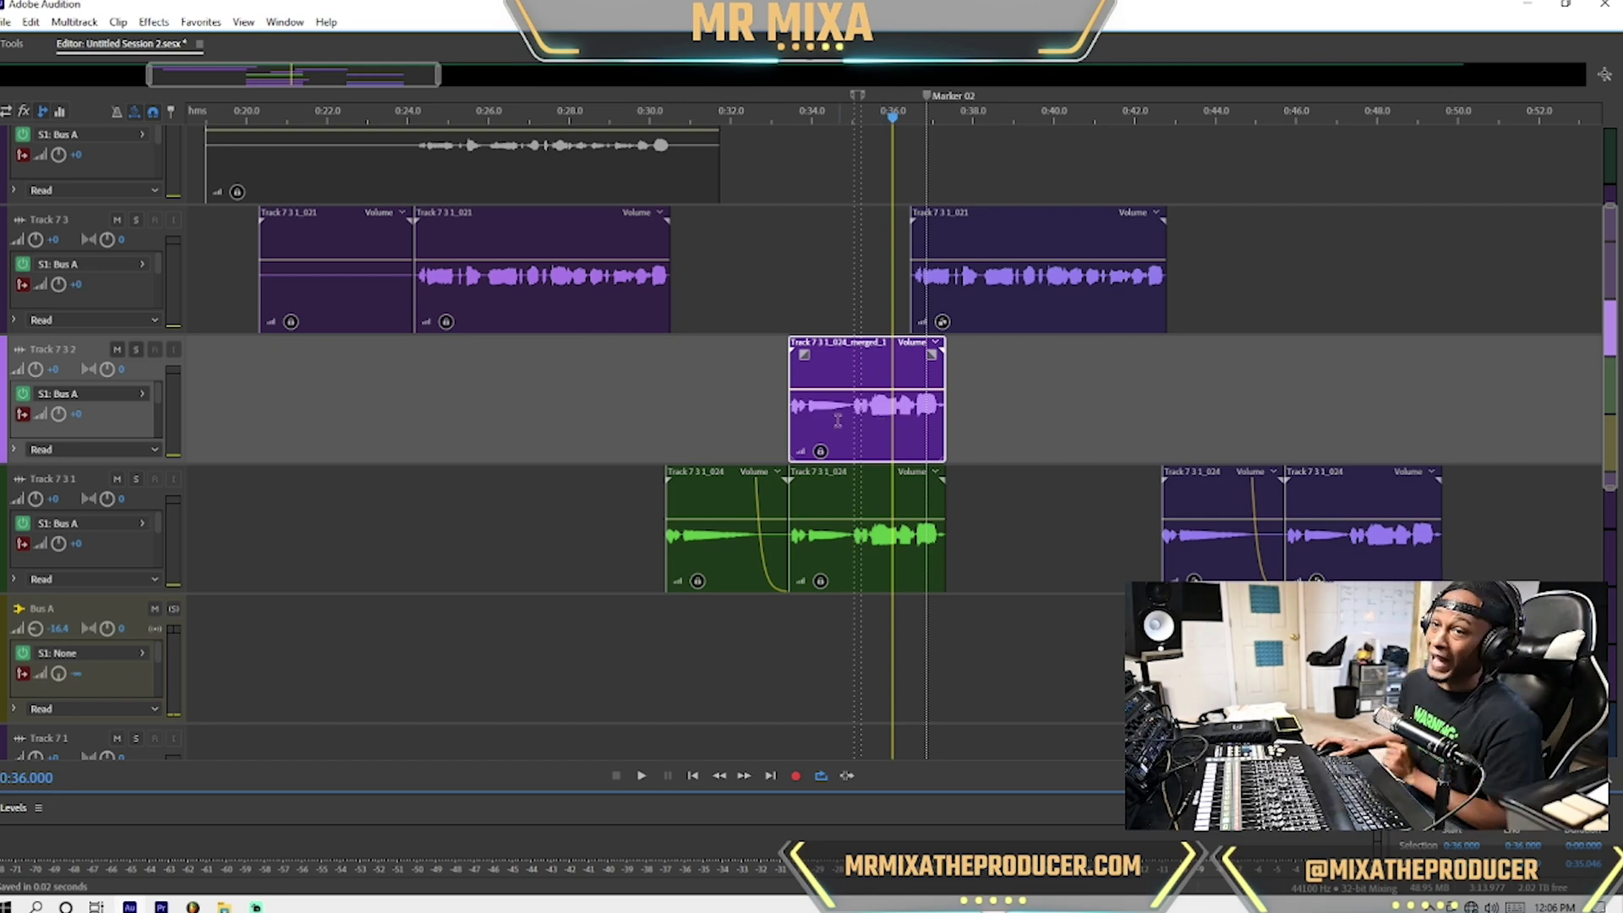
left_click(28, 109)
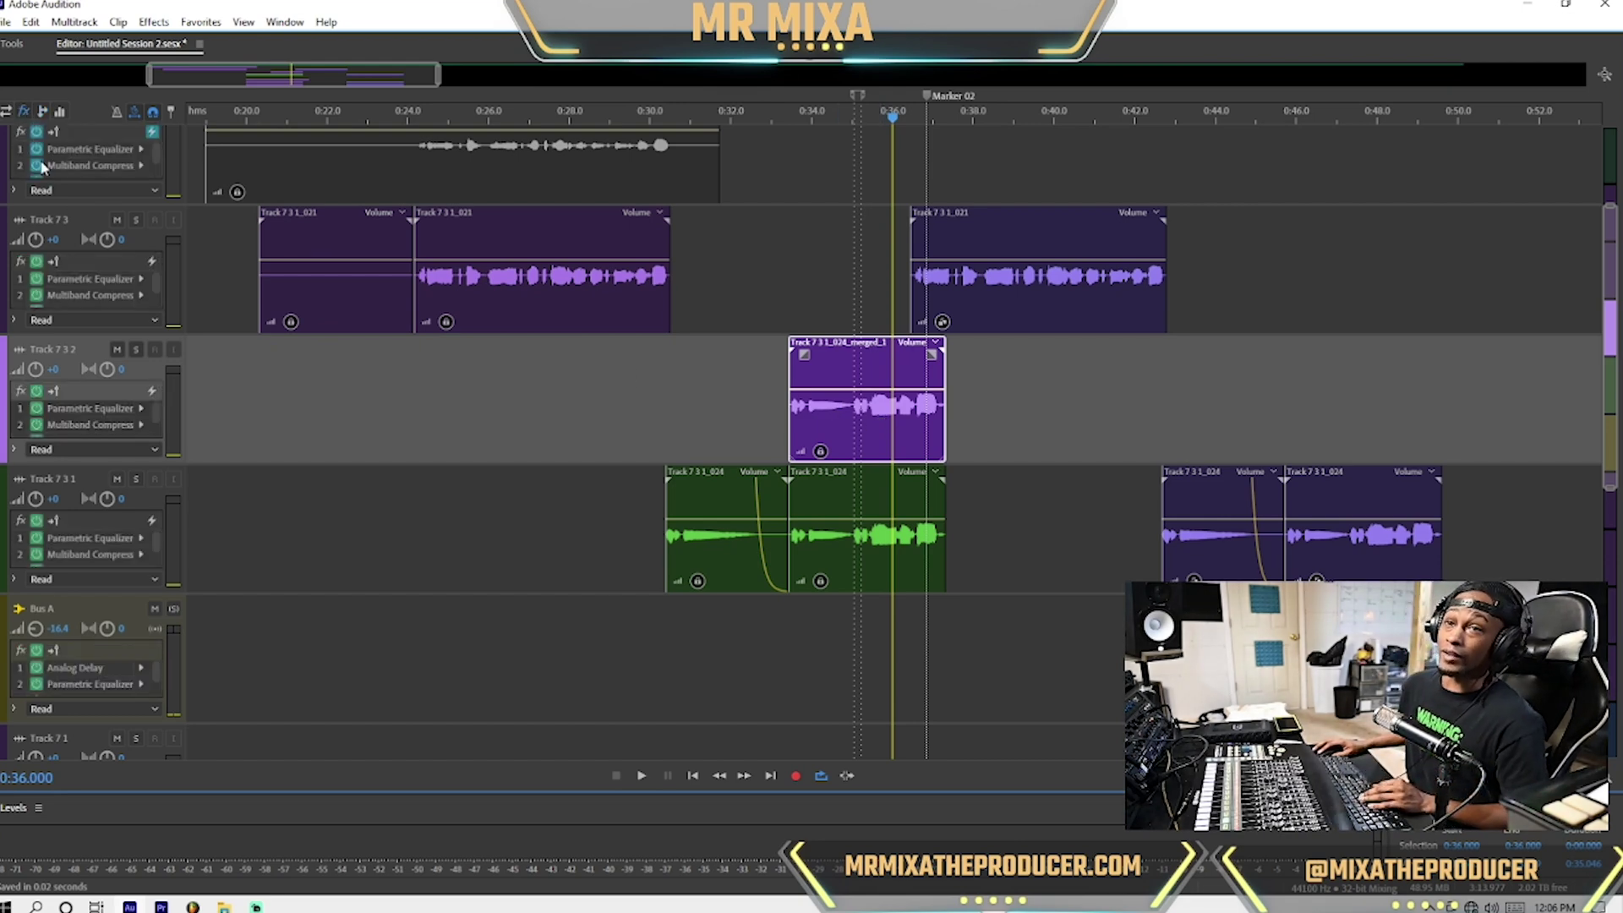
double_click(911, 438)
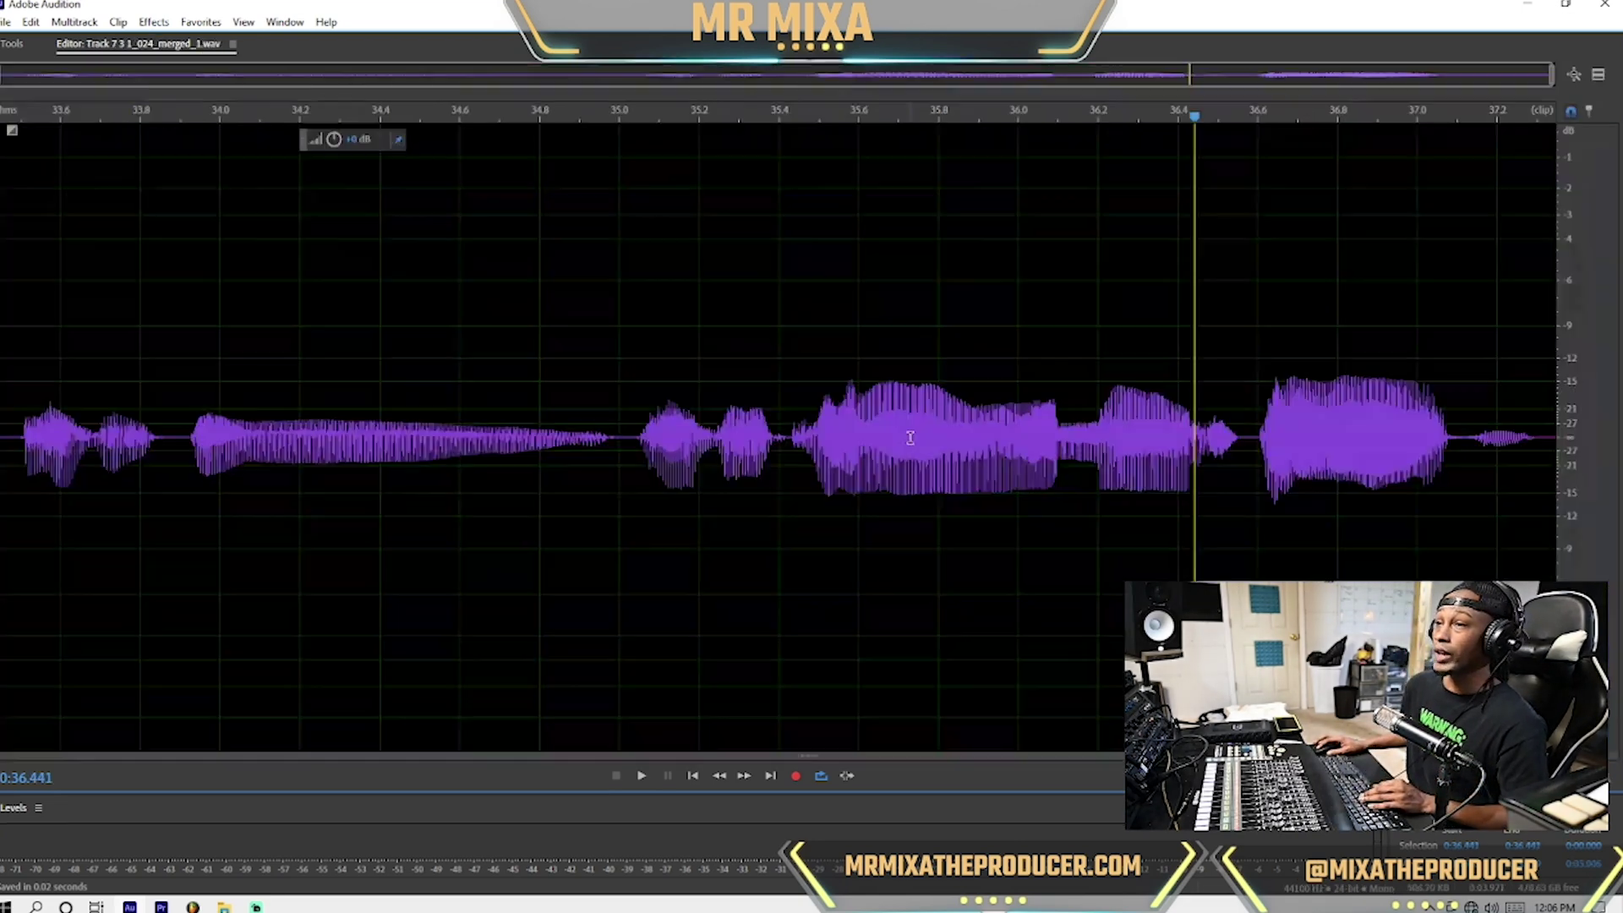
Select all the clip's audio and open Effects > Time and Pitch > Stretch and Pitch.
double_click(510, 392)
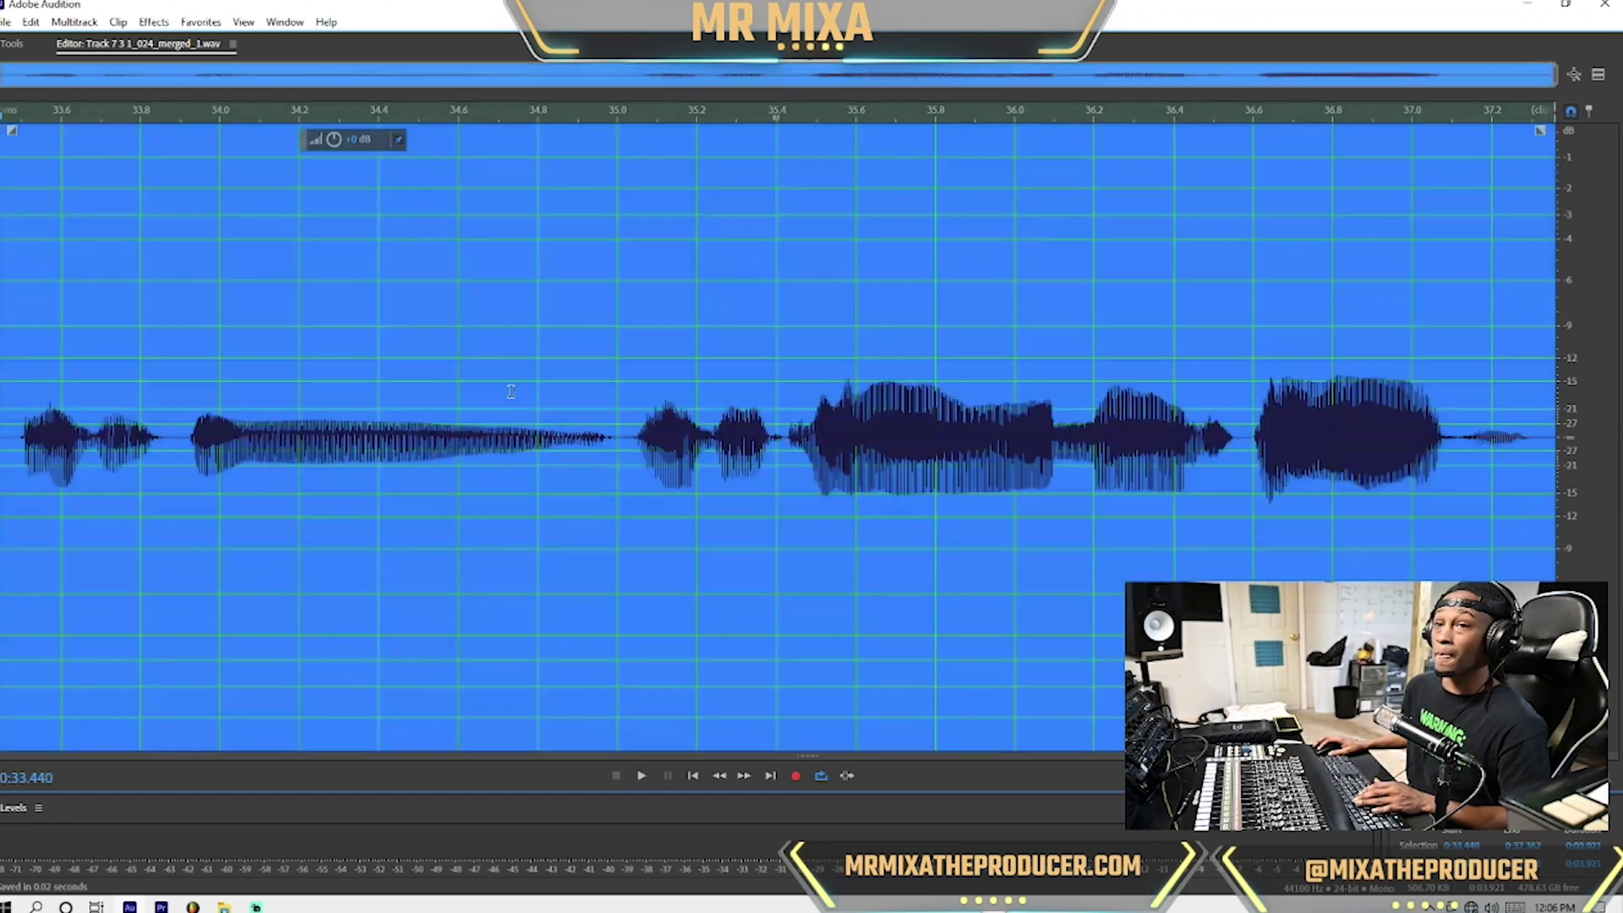
left_click(149, 23)
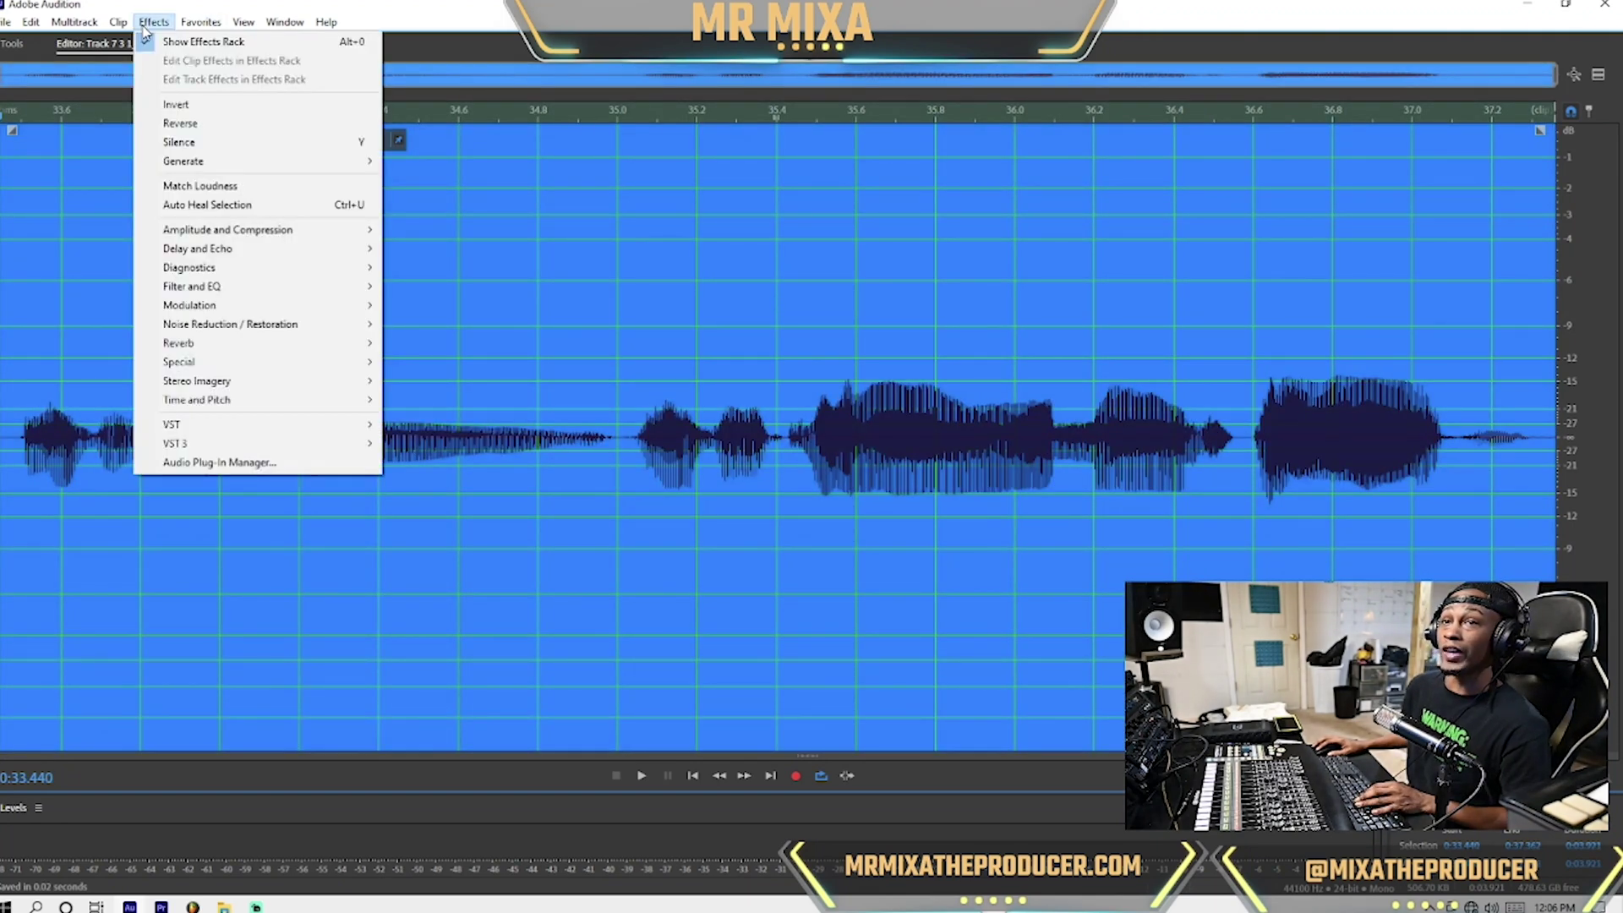
mouse_move(347, 414)
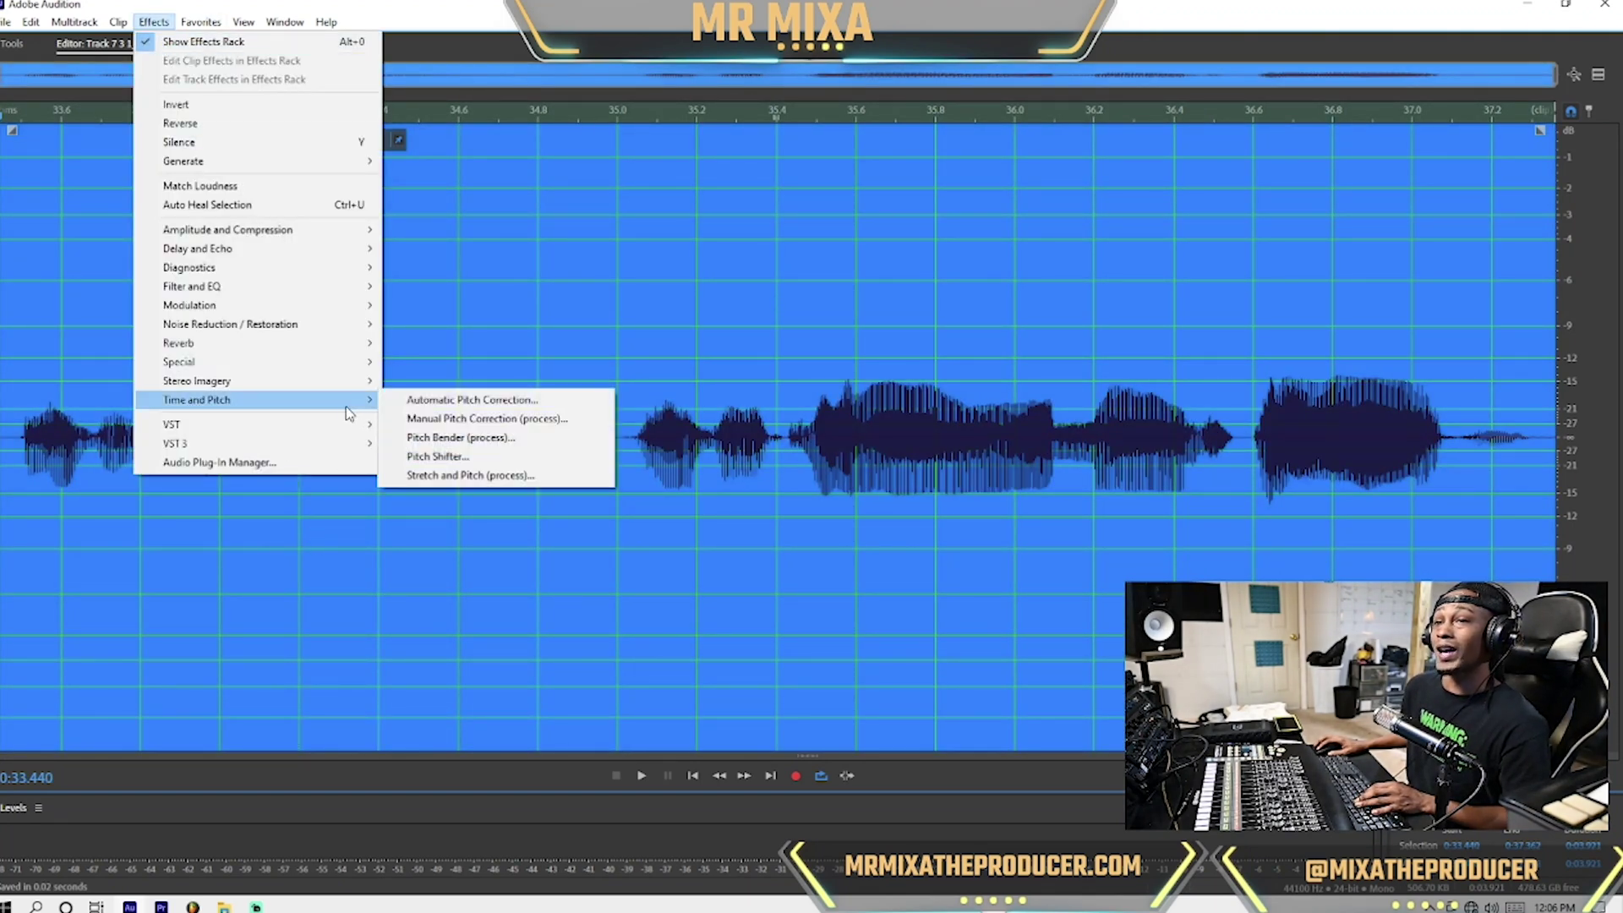
left_click(521, 476)
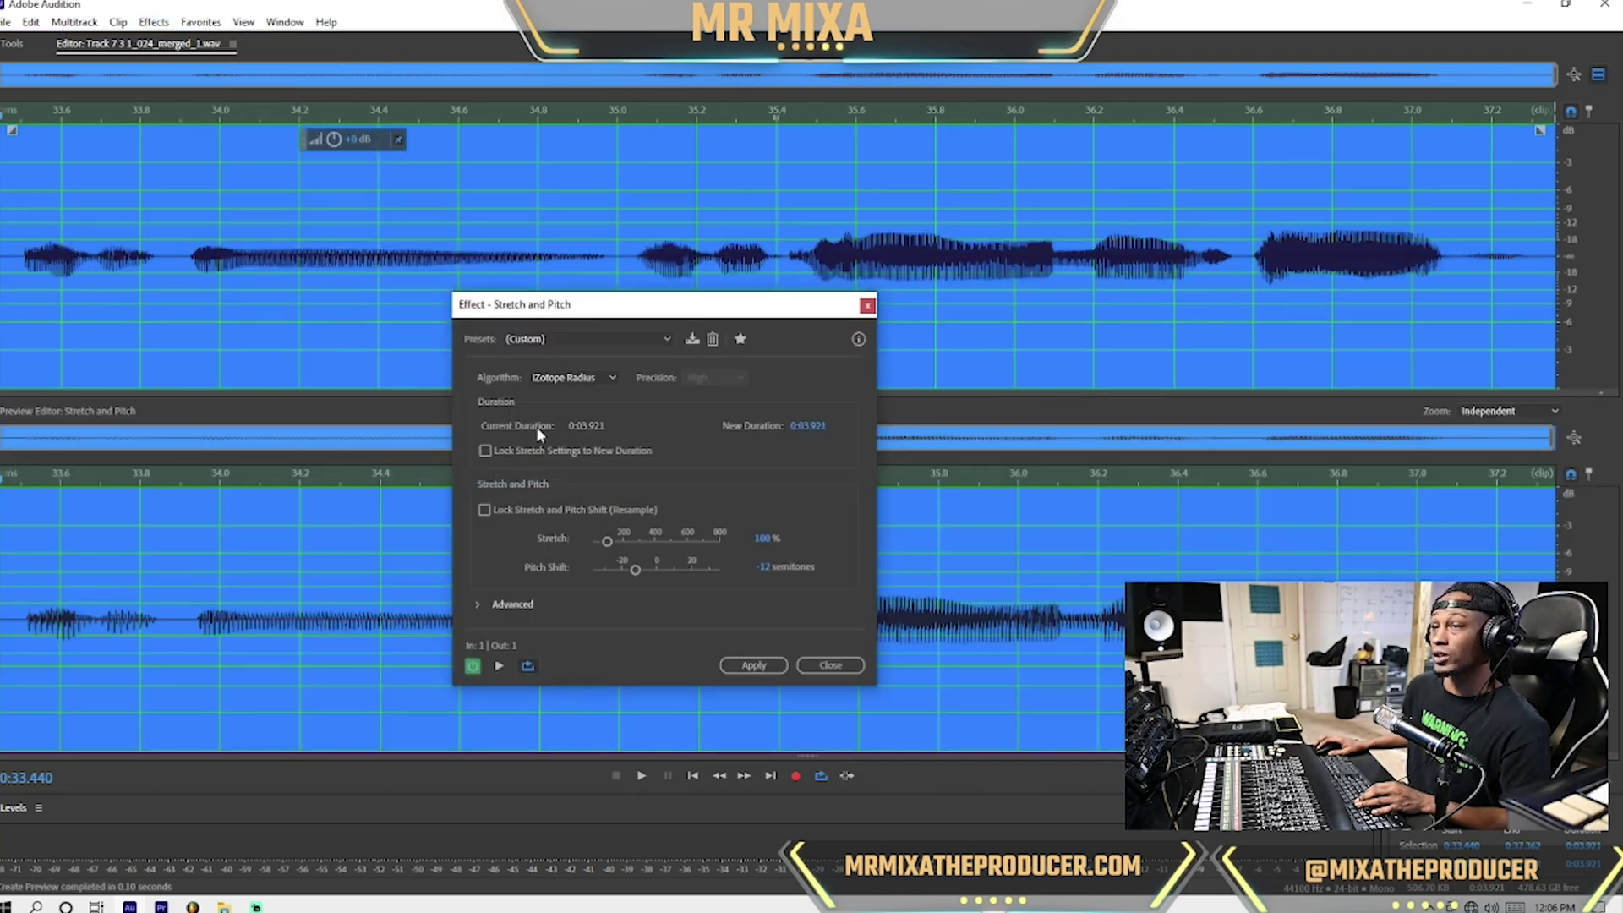
Preview the clip, then change the pitch shift from -12 to -6 semitones.
left_click_drag(621, 313, 986, 289)
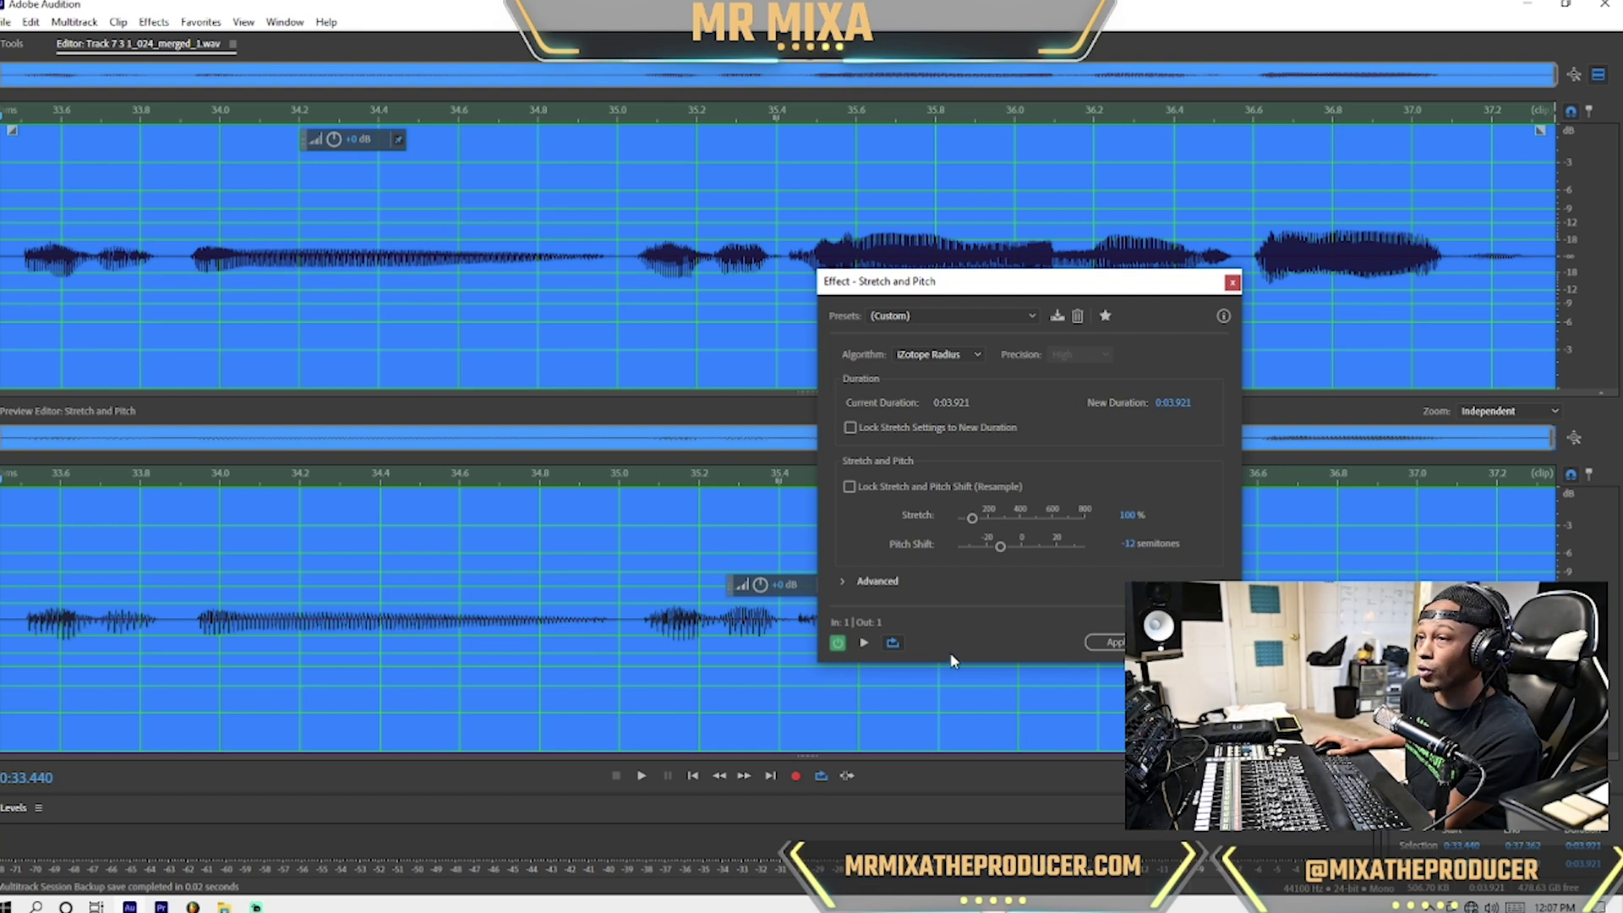
left_click(864, 643)
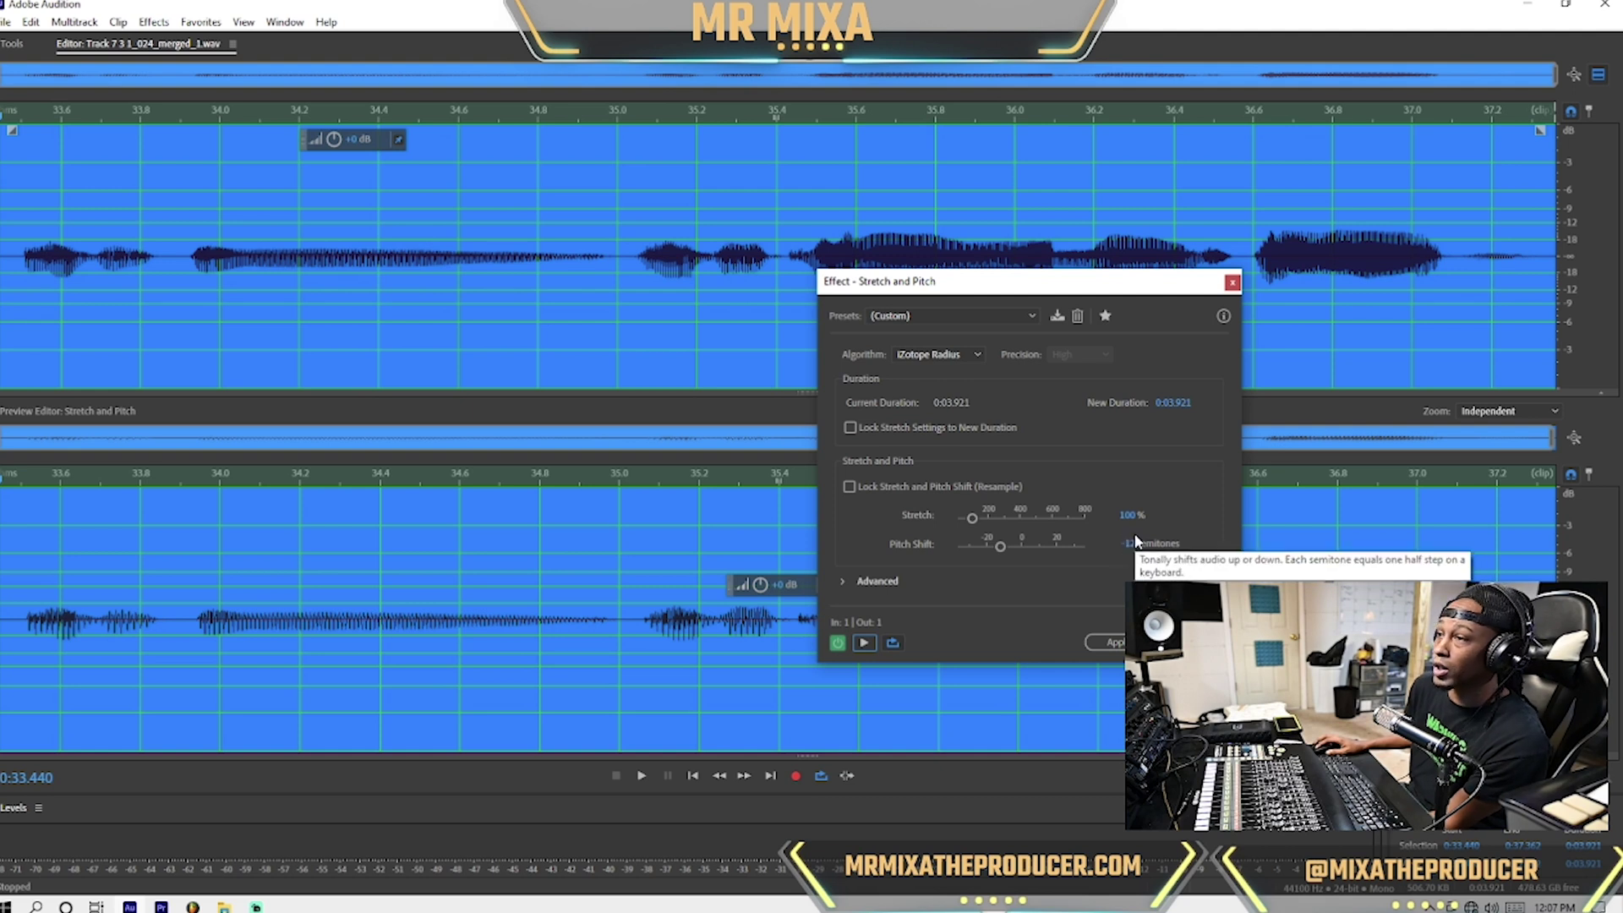
left_click(1133, 541)
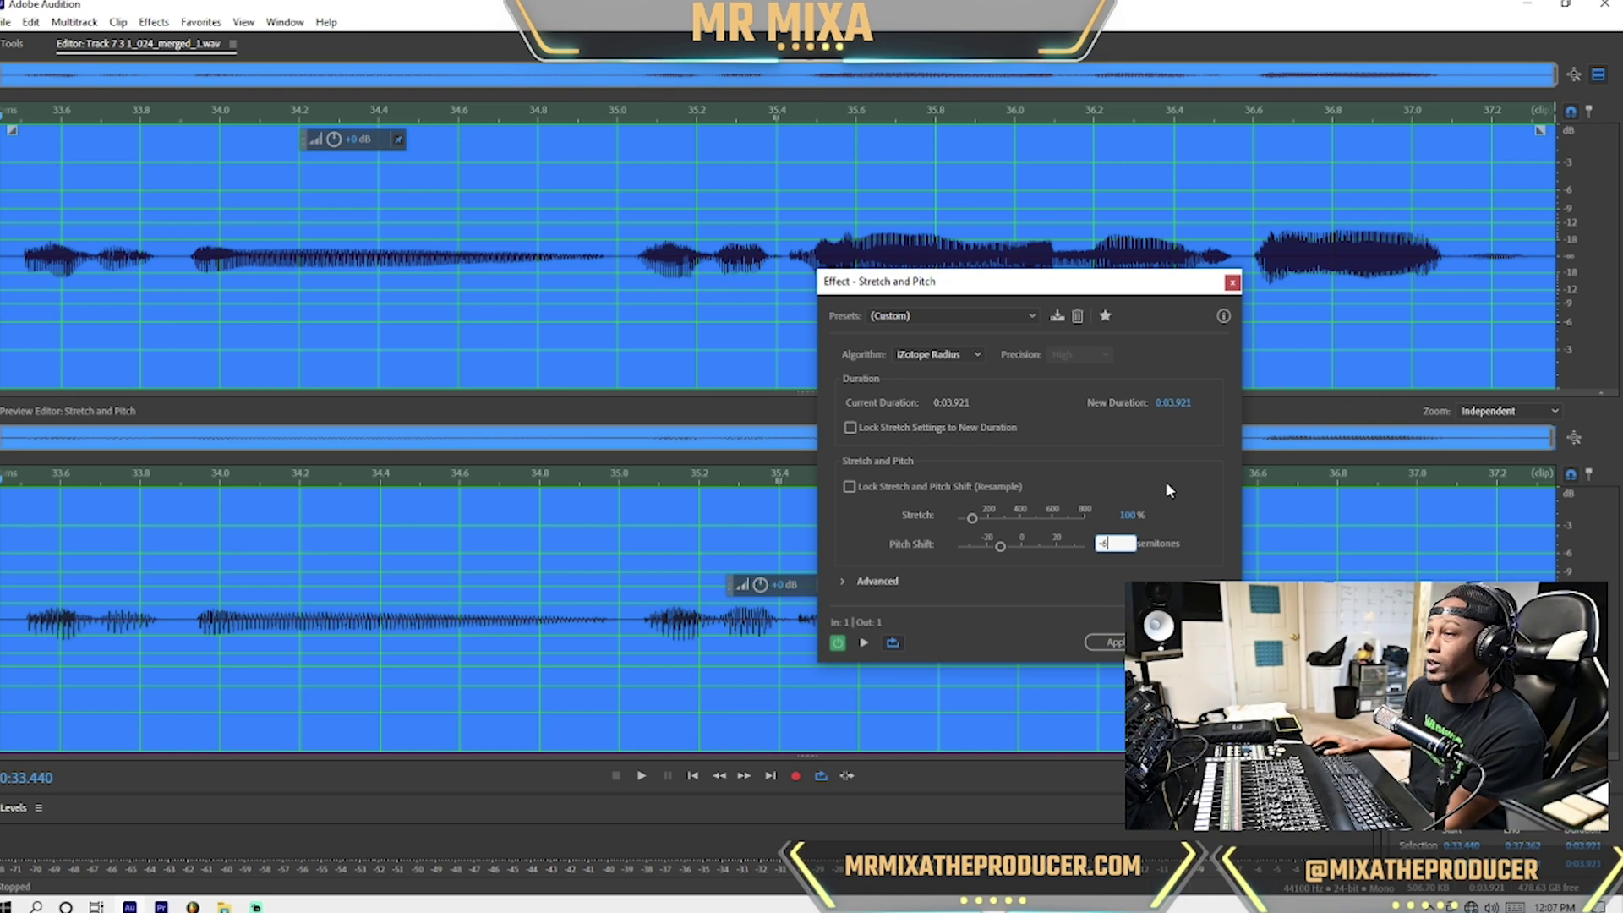
key("Return")
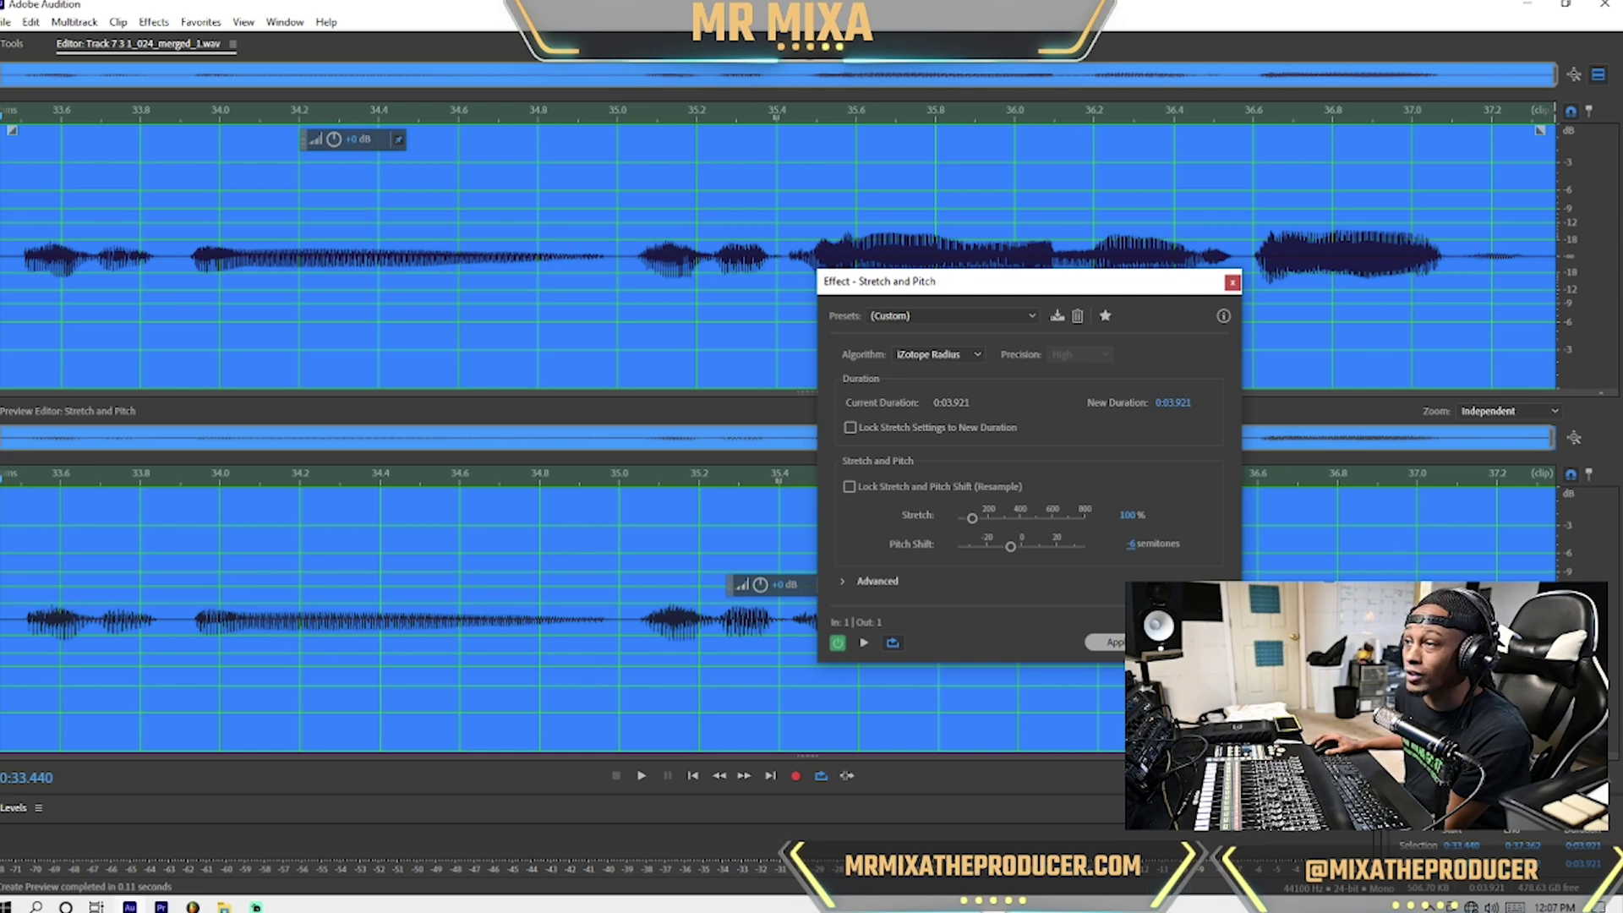
Apply the -6 semitone shift and listen to it alone and in the multitrack mix.
left_click(1114, 644)
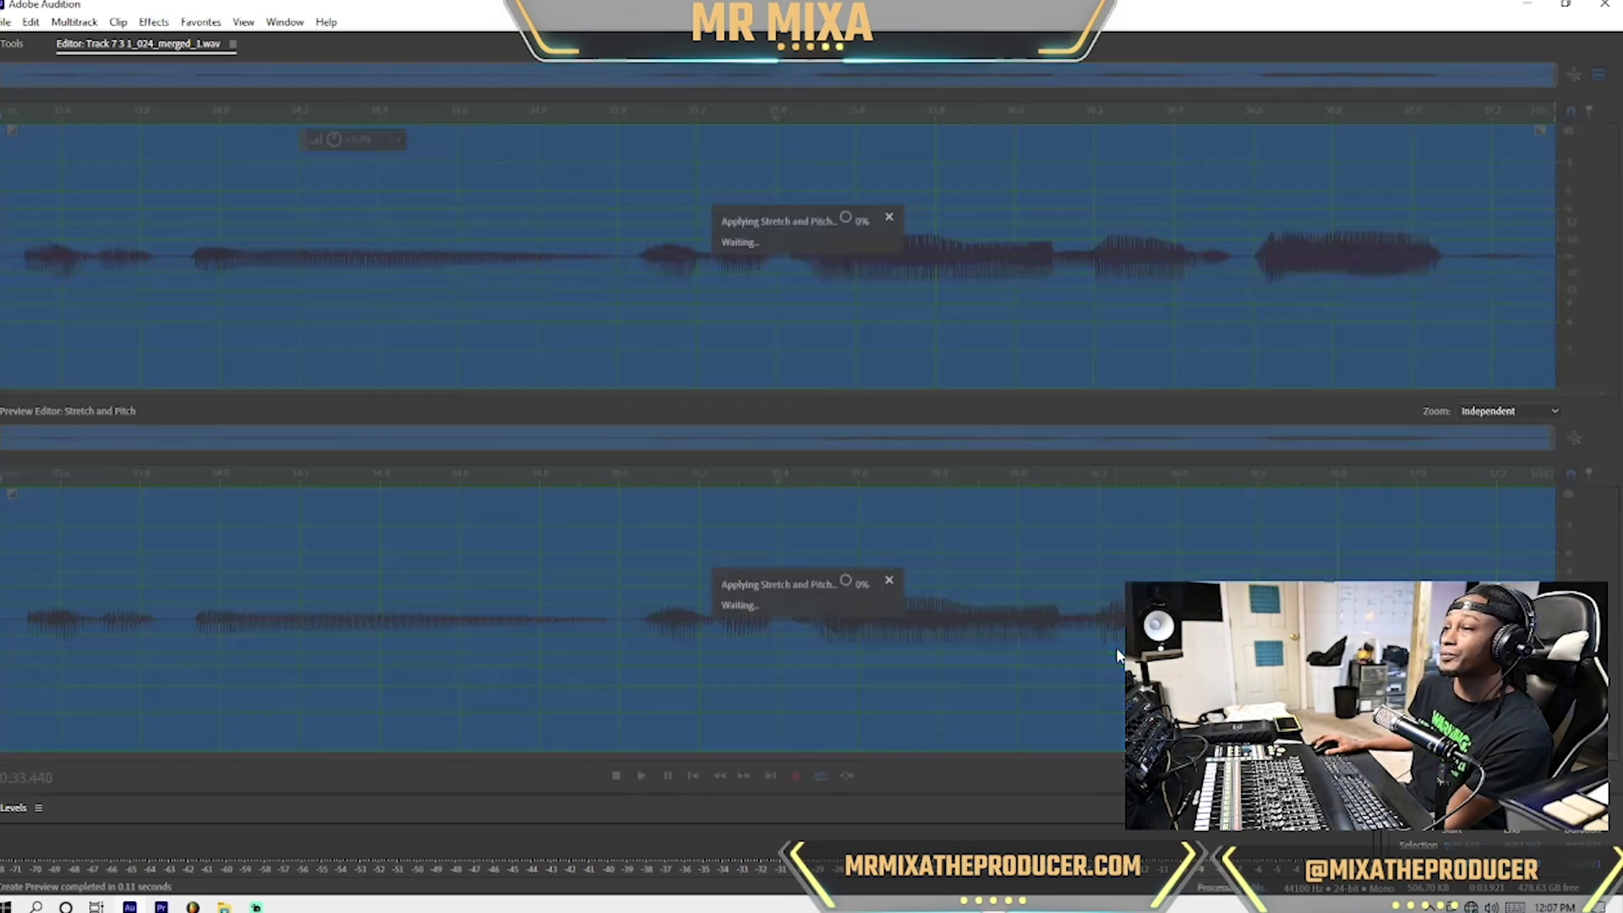
key("space")
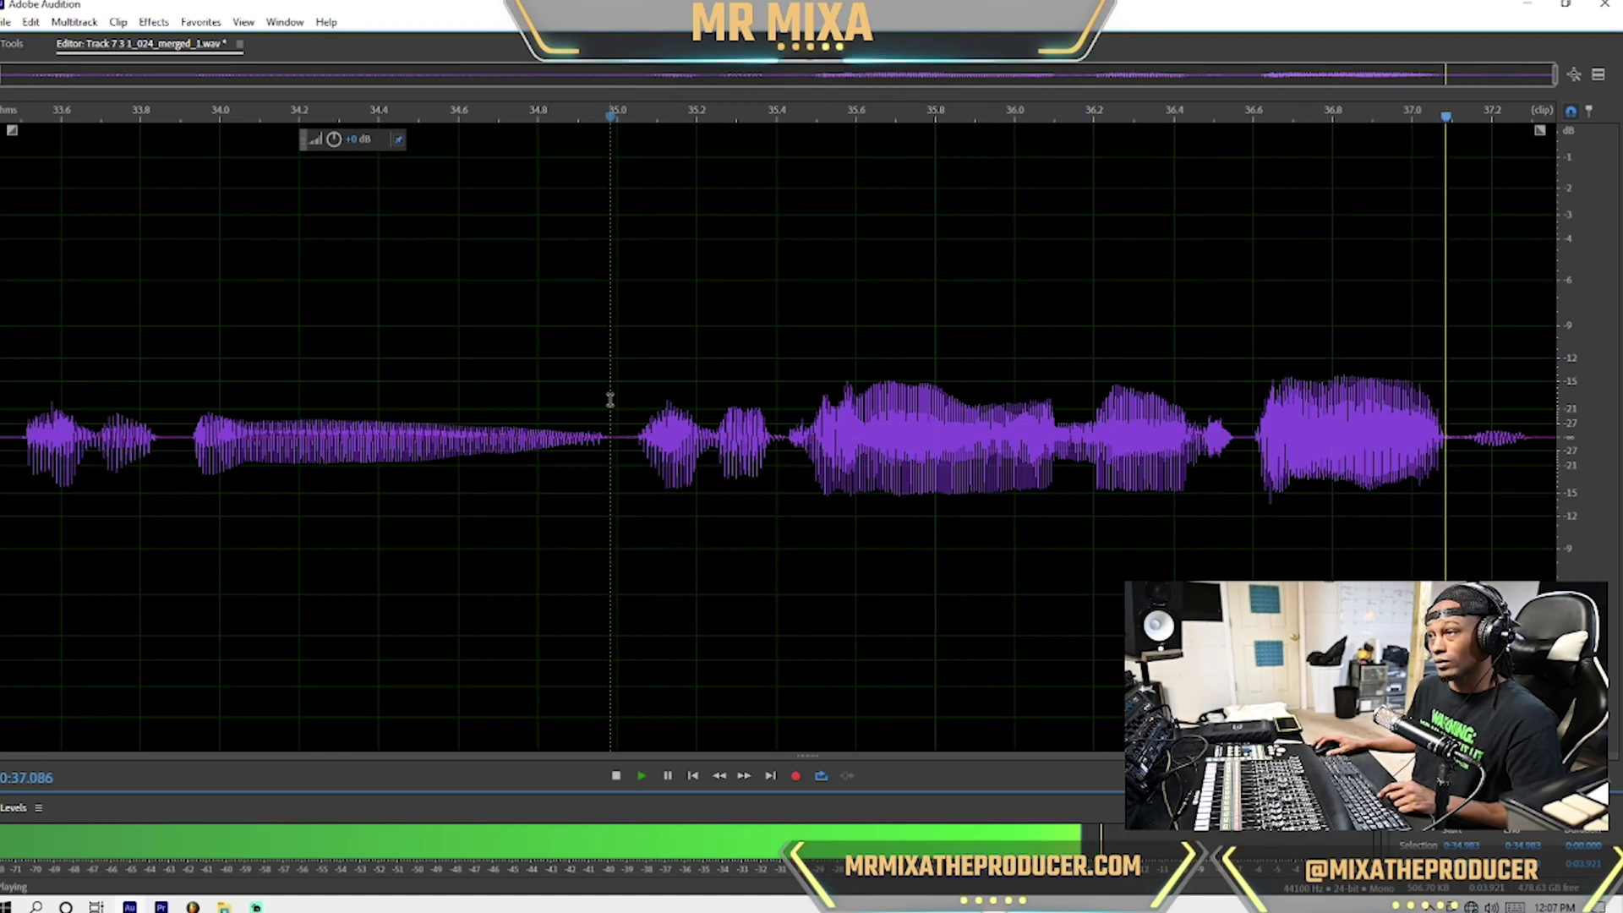
key("space")
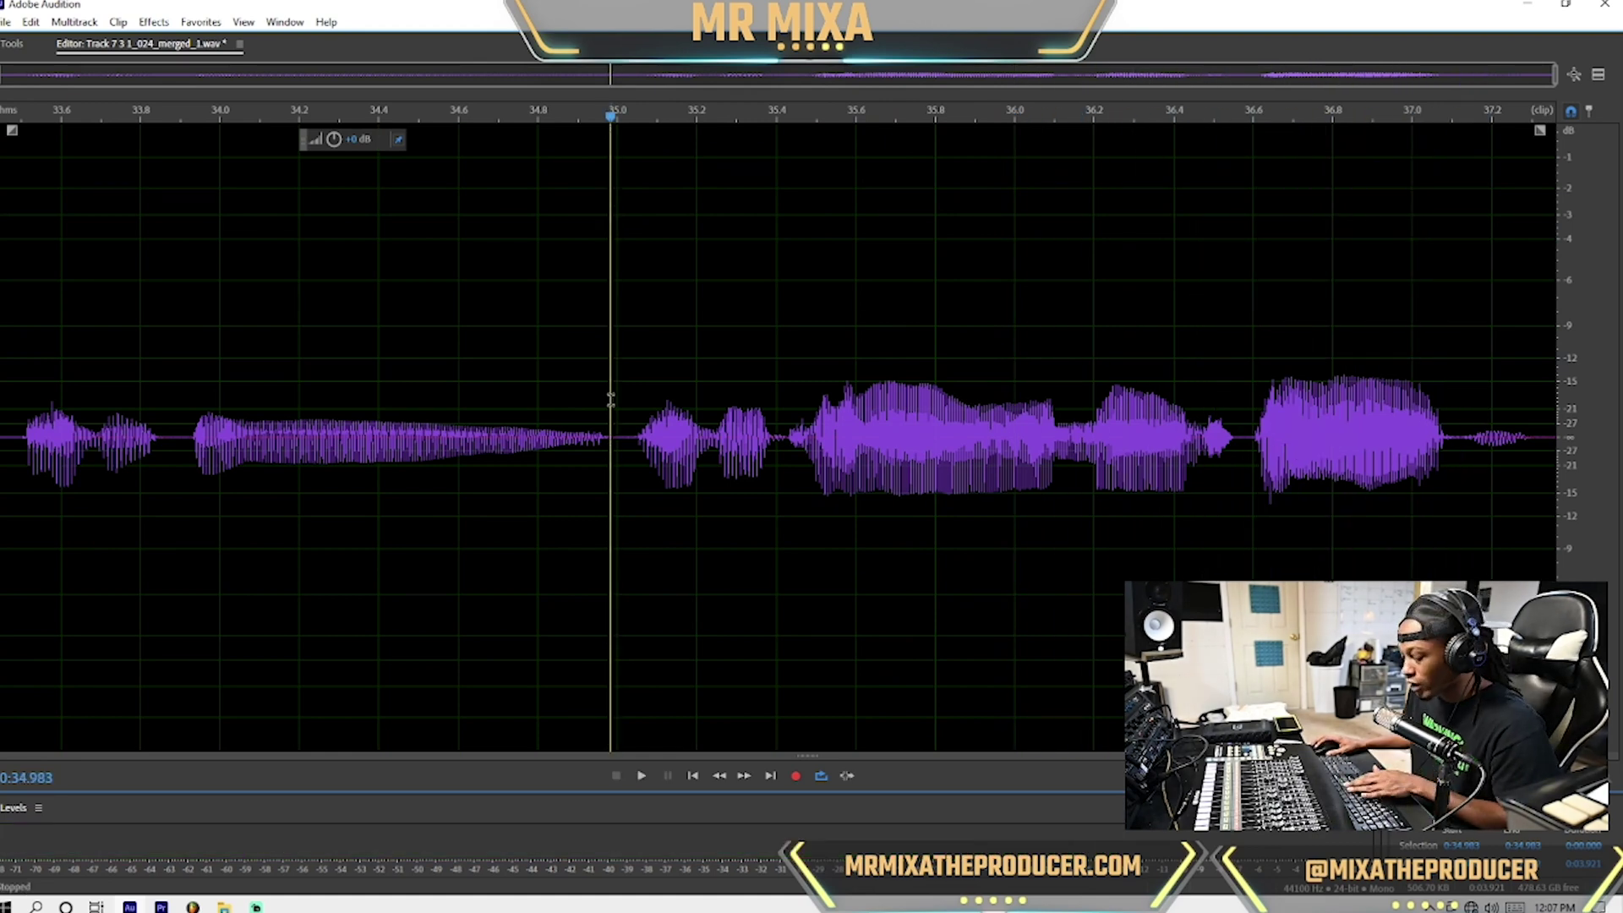
key("0")
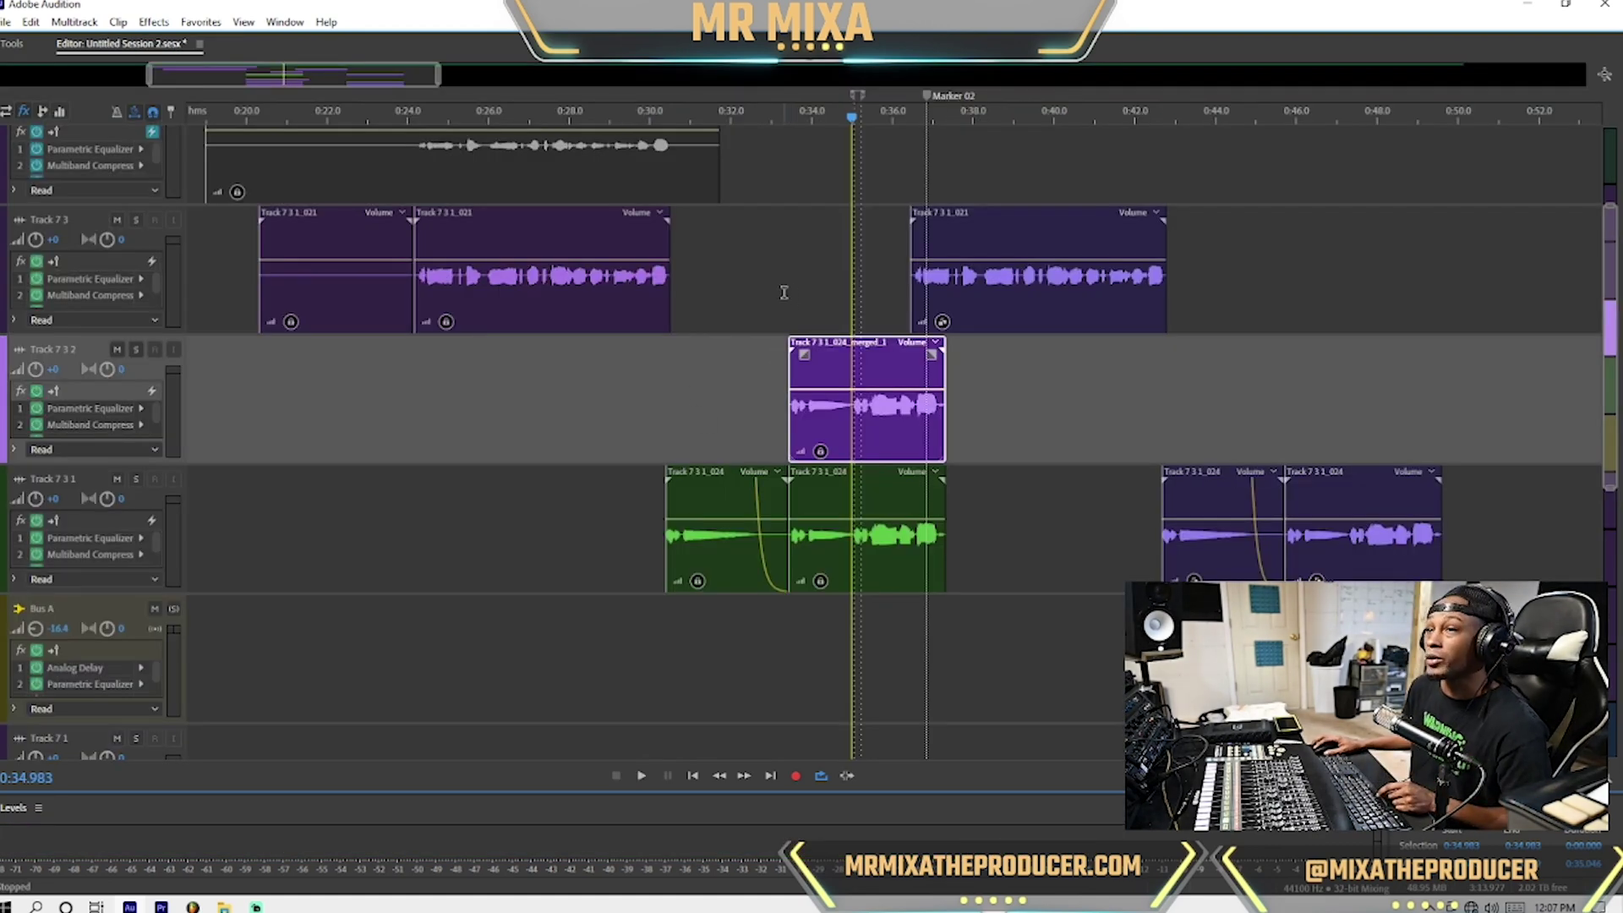
left_click(771, 292)
key("space")
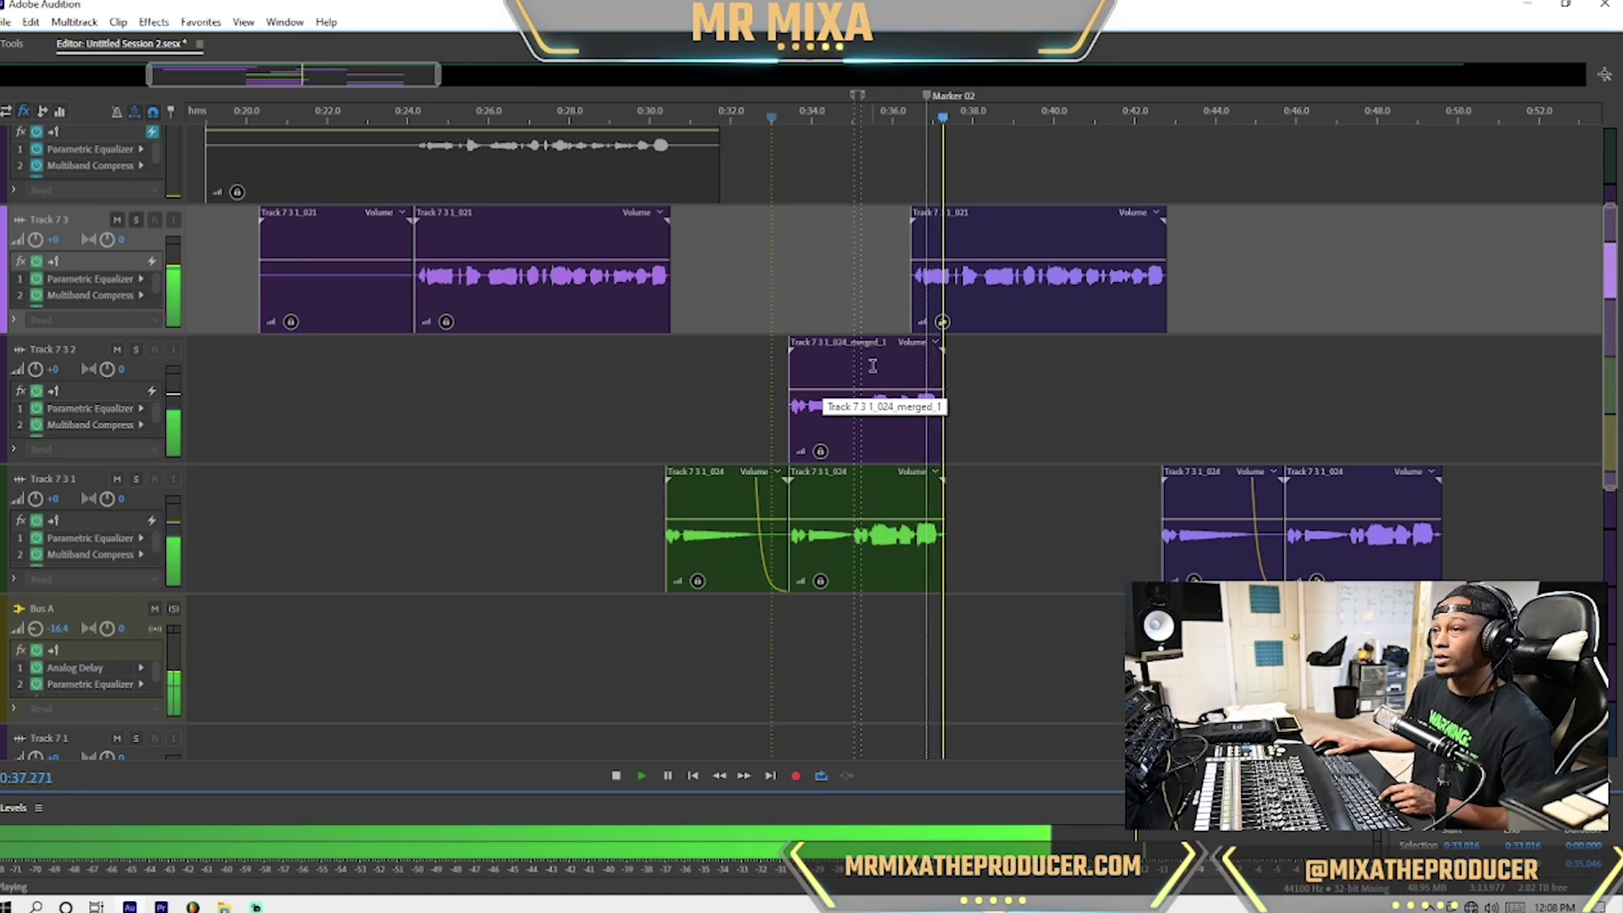
key("space")
Reopen the merged clip in the Waveform editor and select its whole waveform.
double_click(873, 365)
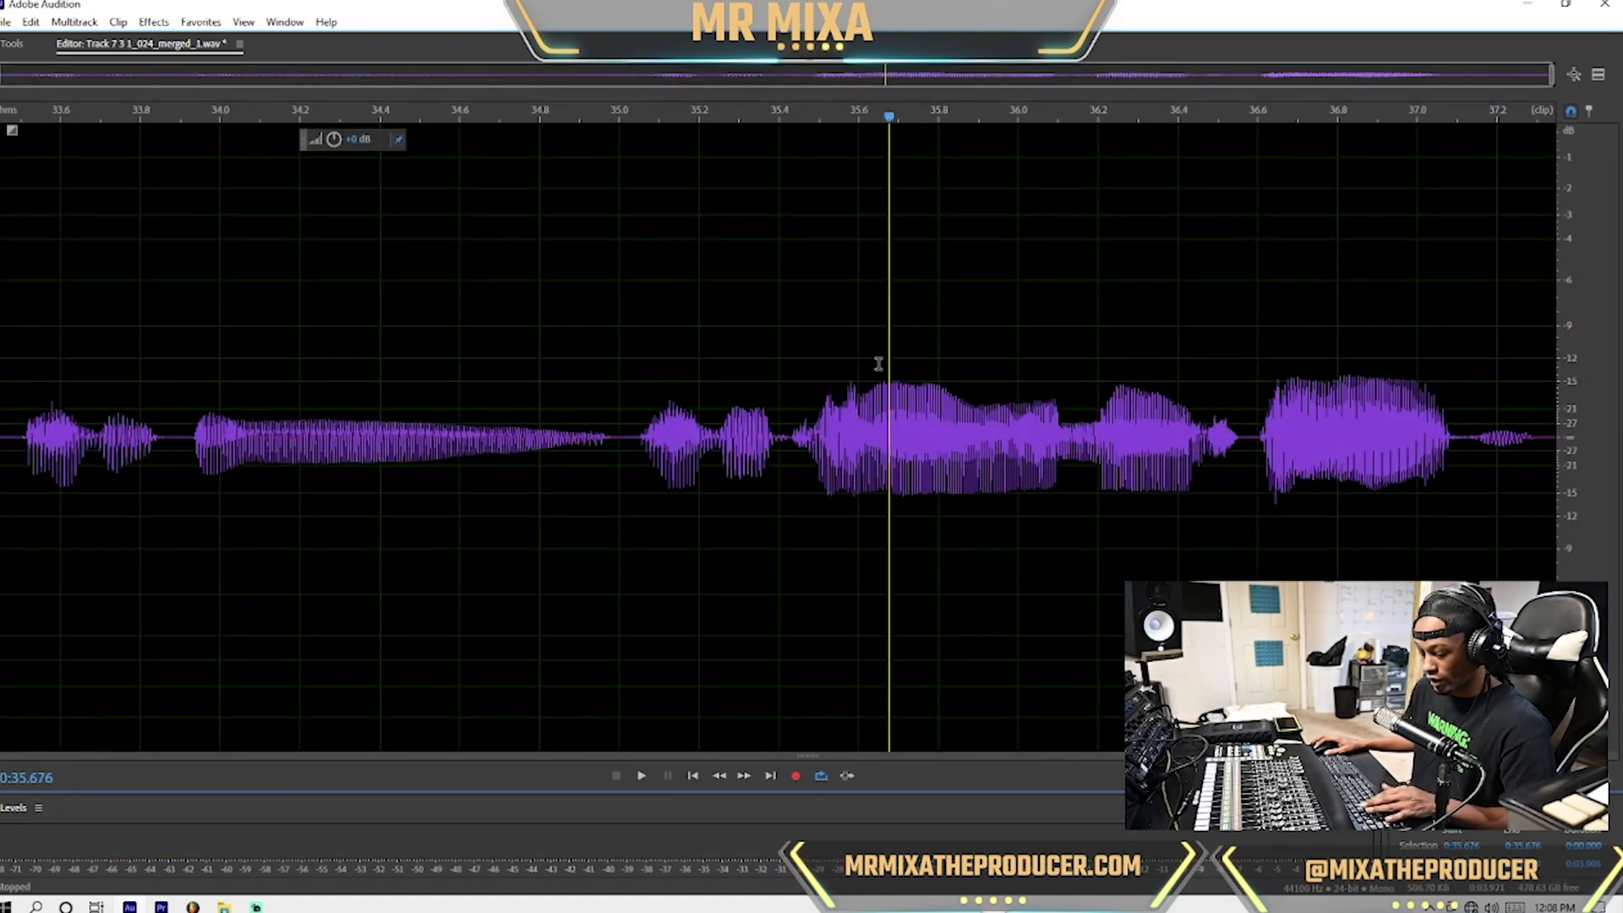
key("ctrl+s")
key("ctrl+a")
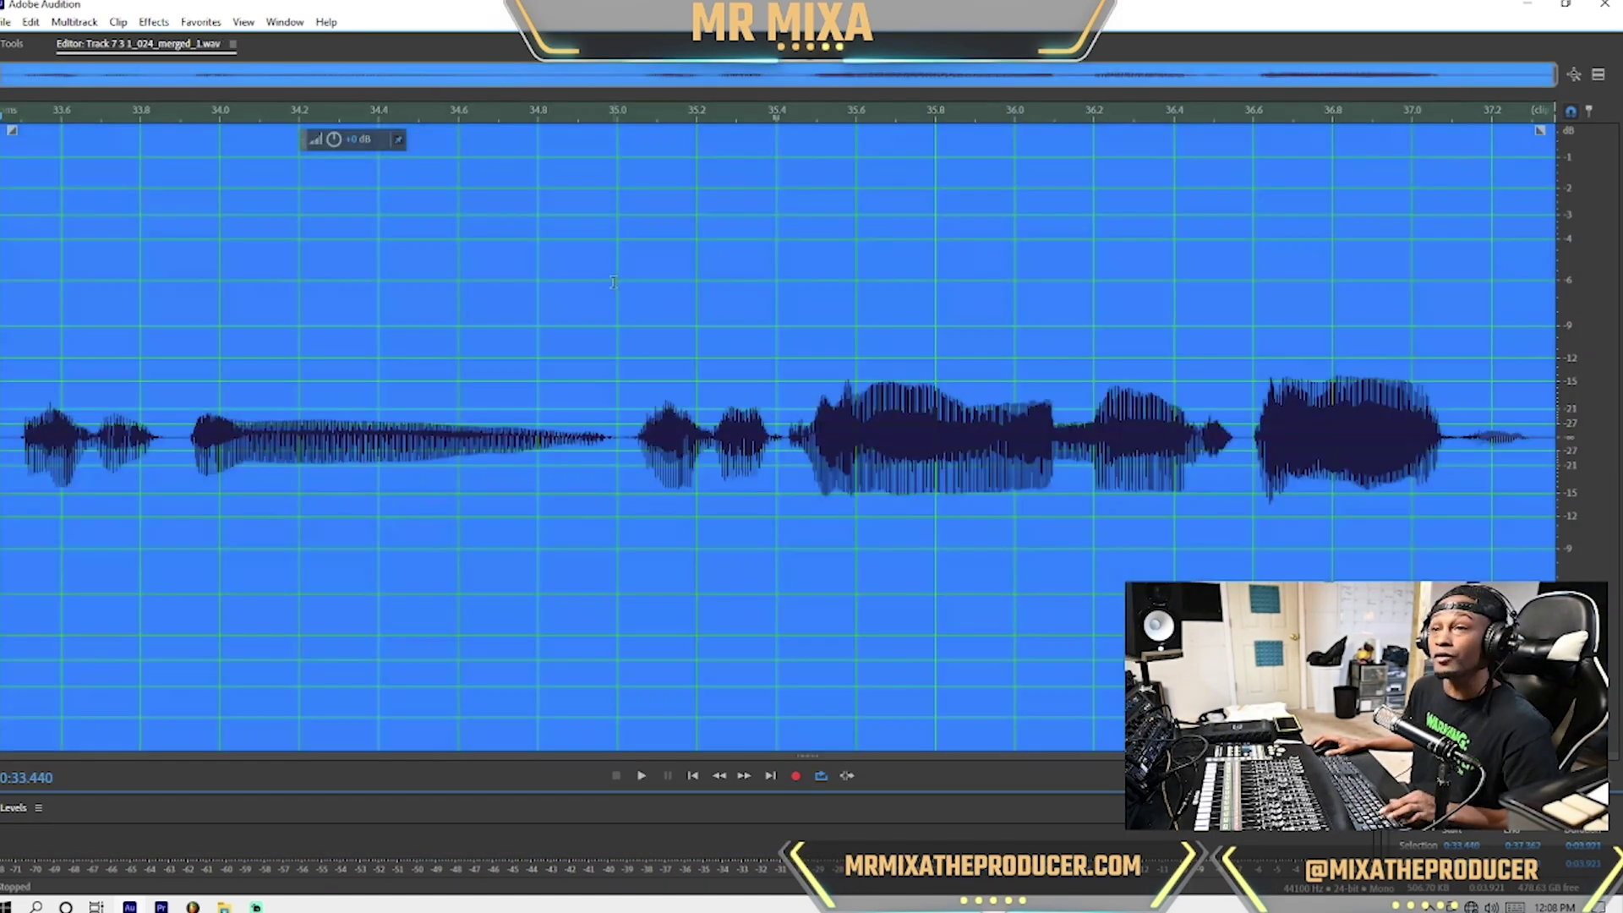
key("shift+r")
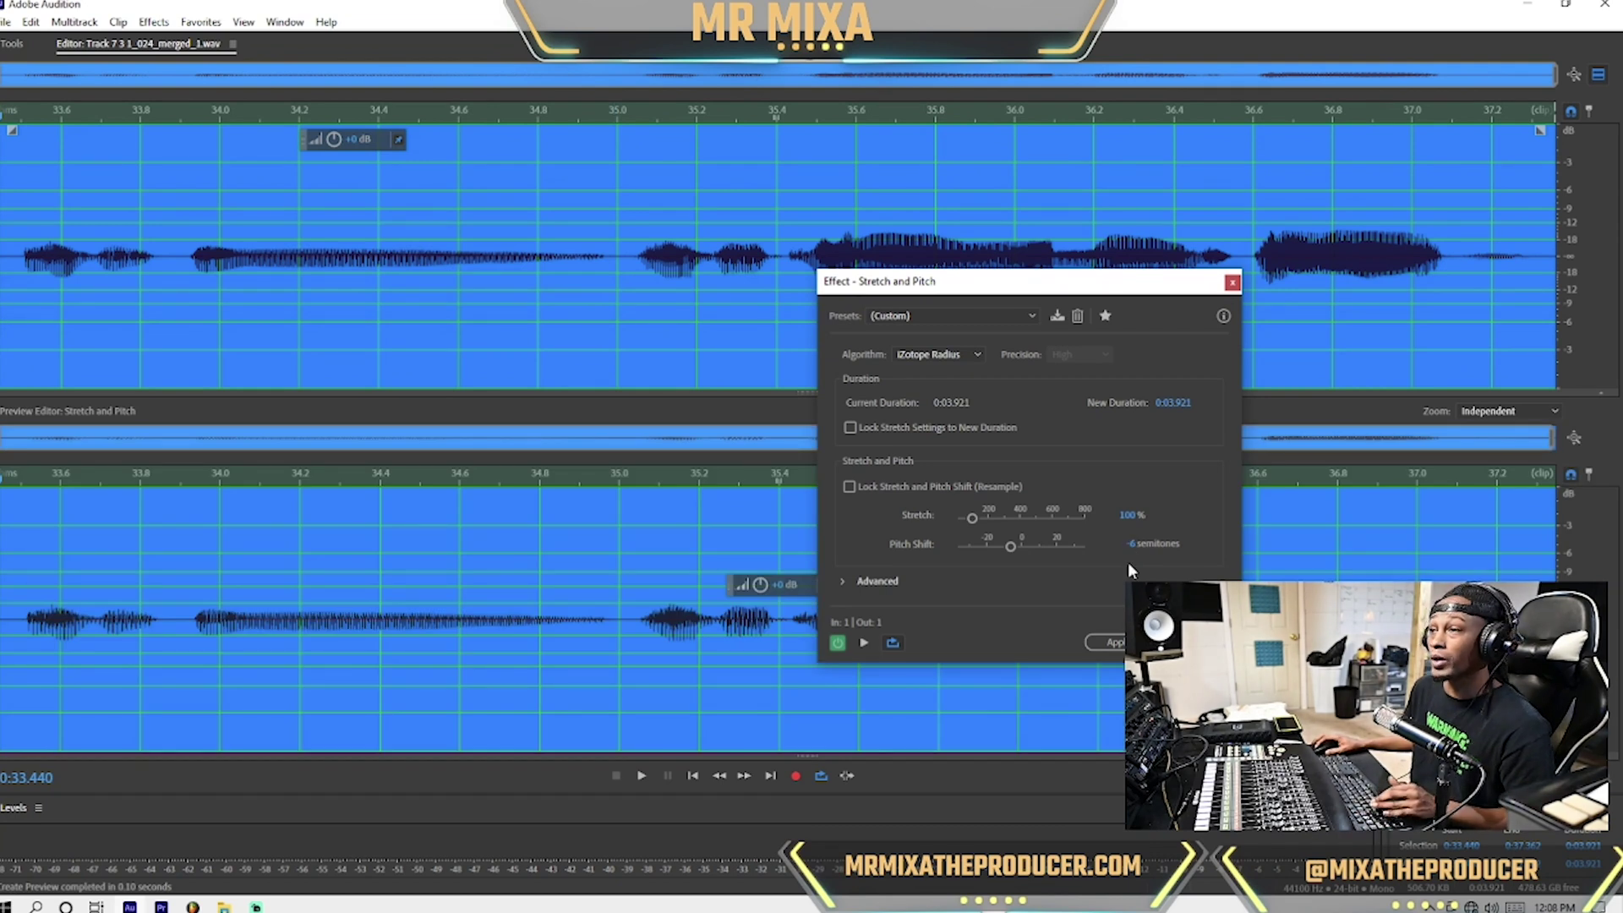
type("-7")
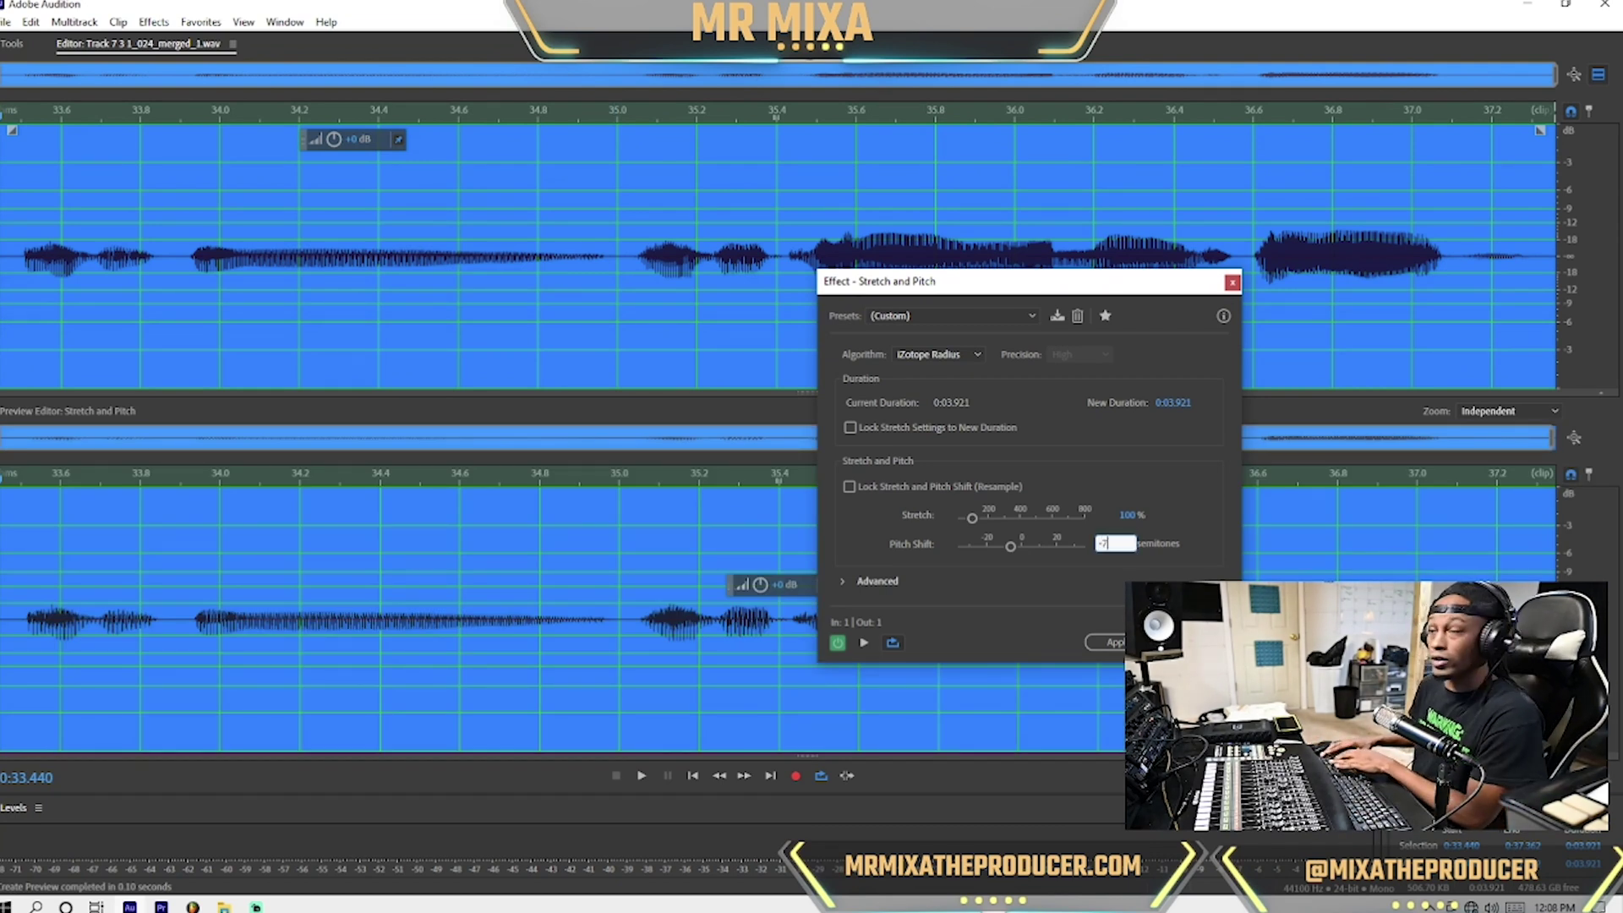
key("Return")
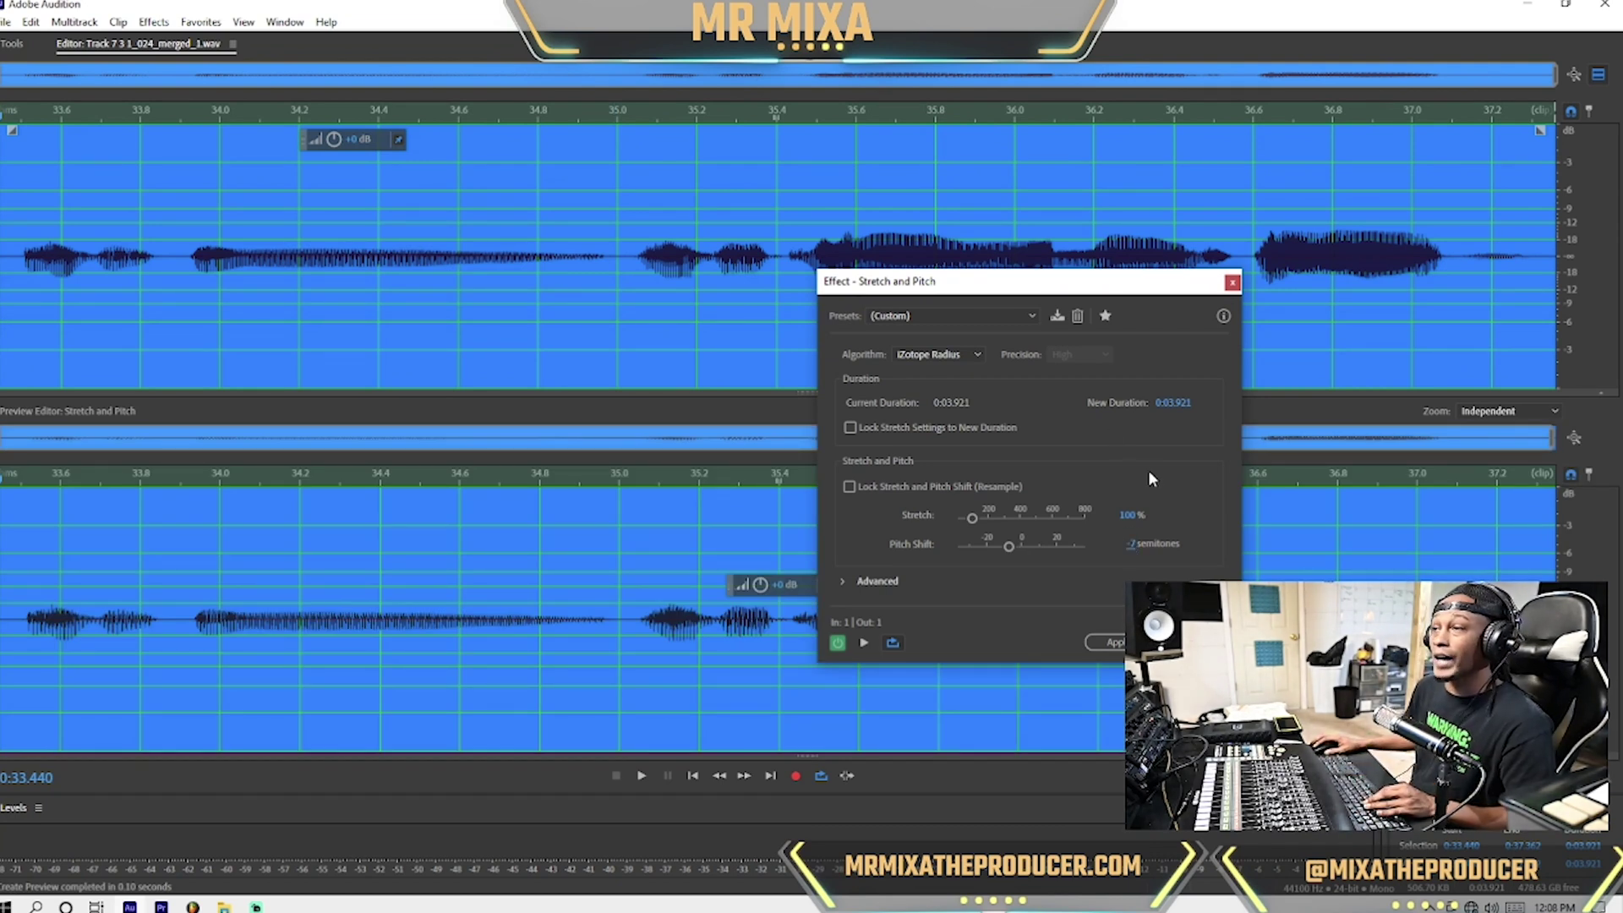
left_click(864, 643)
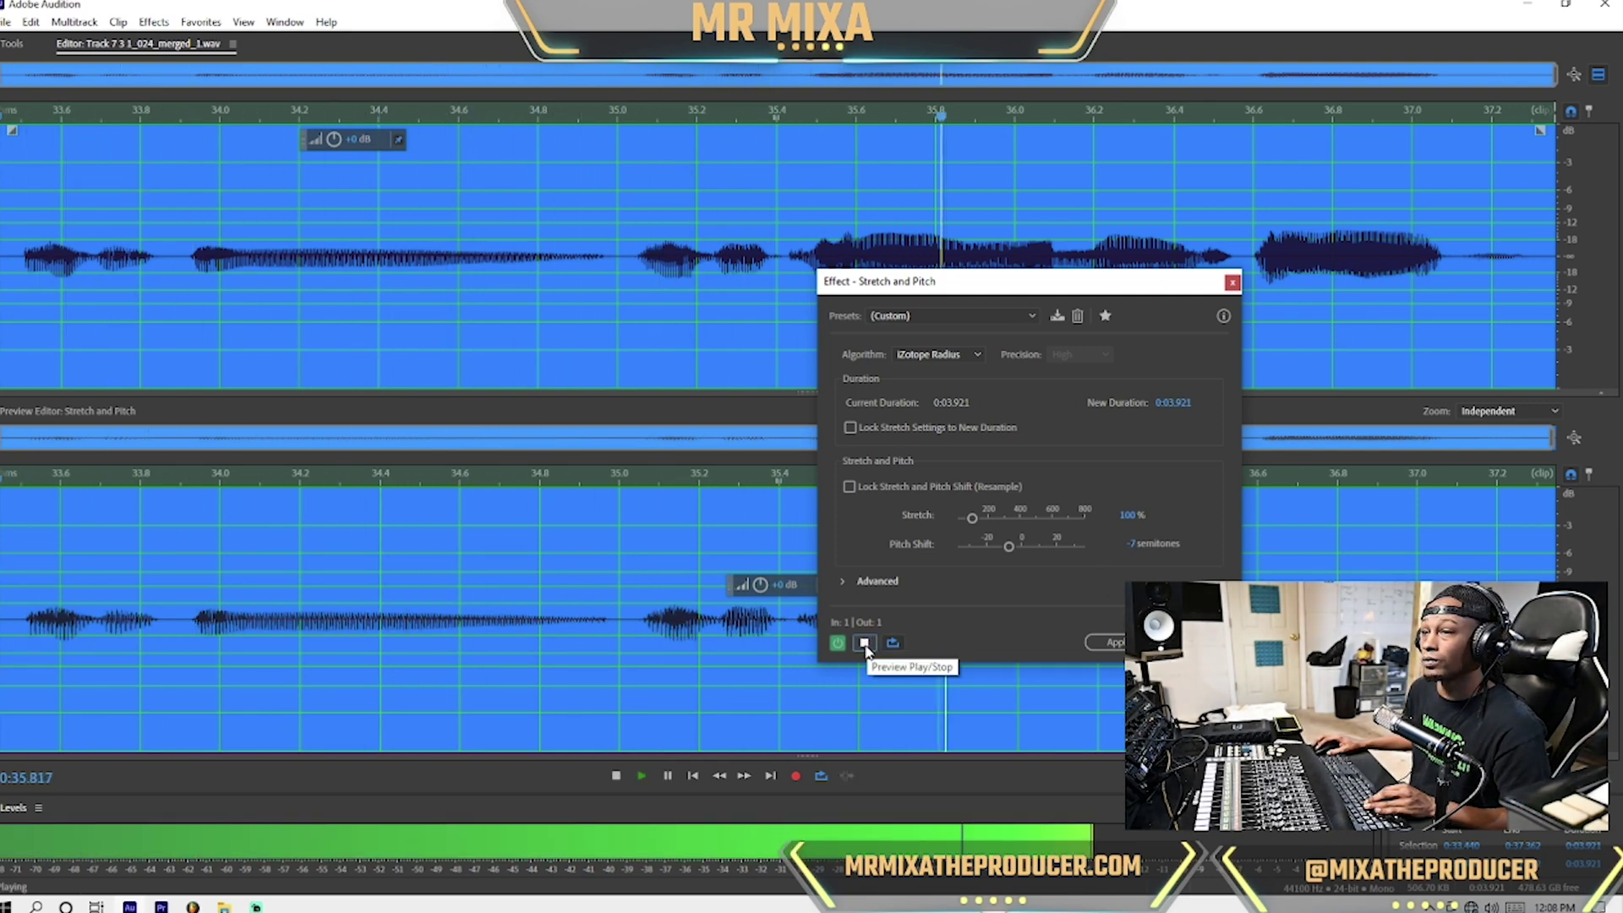
left_click(1109, 645)
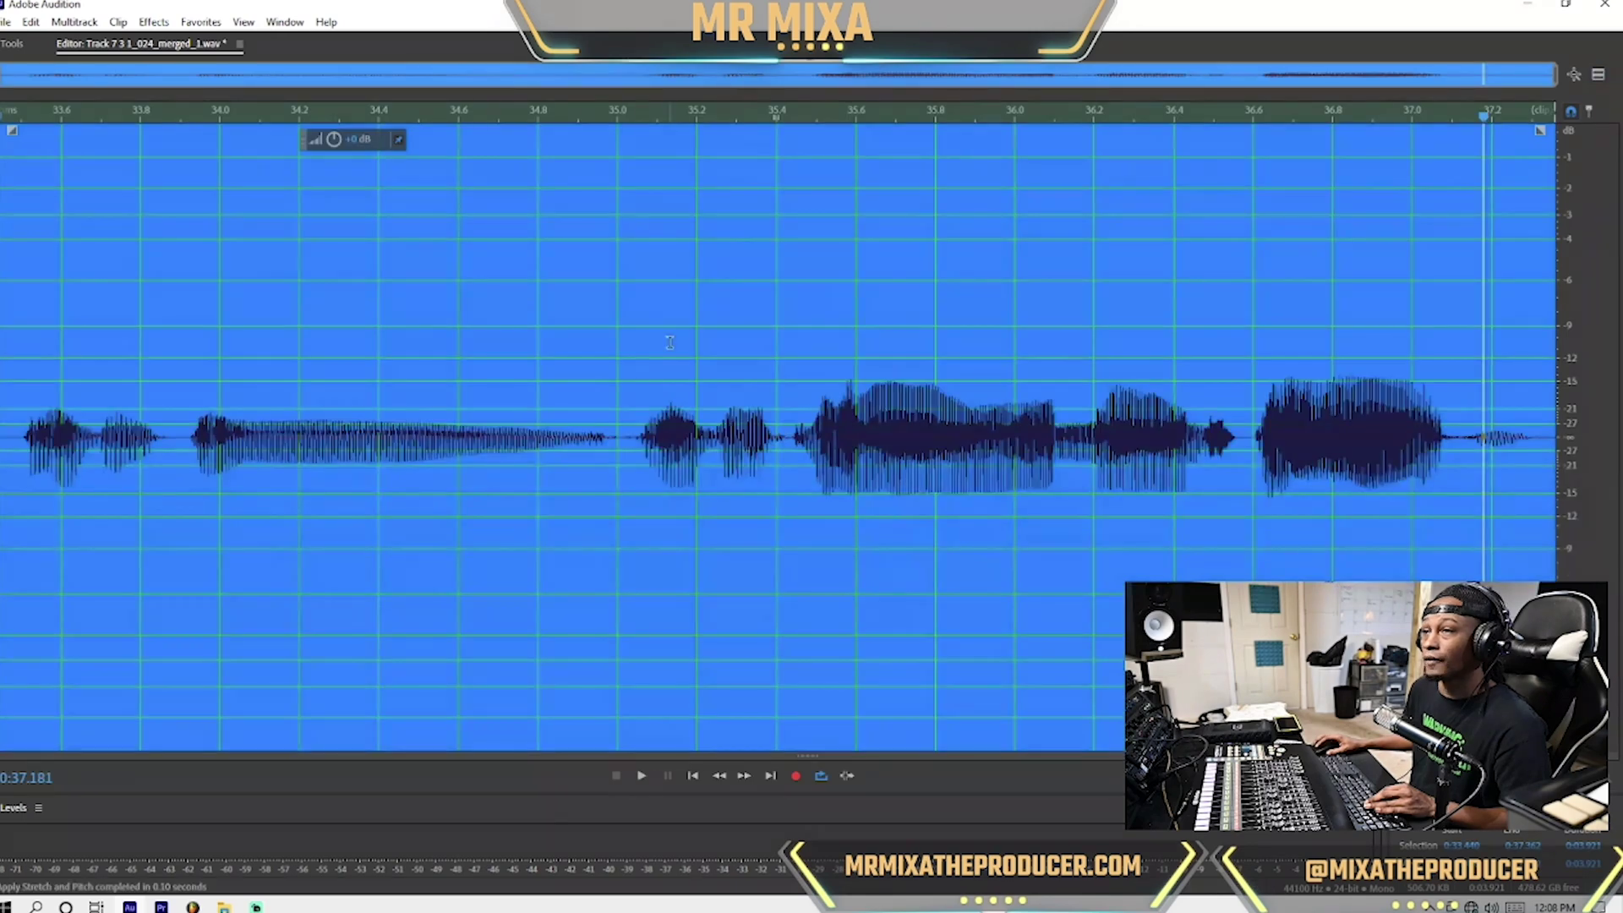
left_click(669, 342)
key("0")
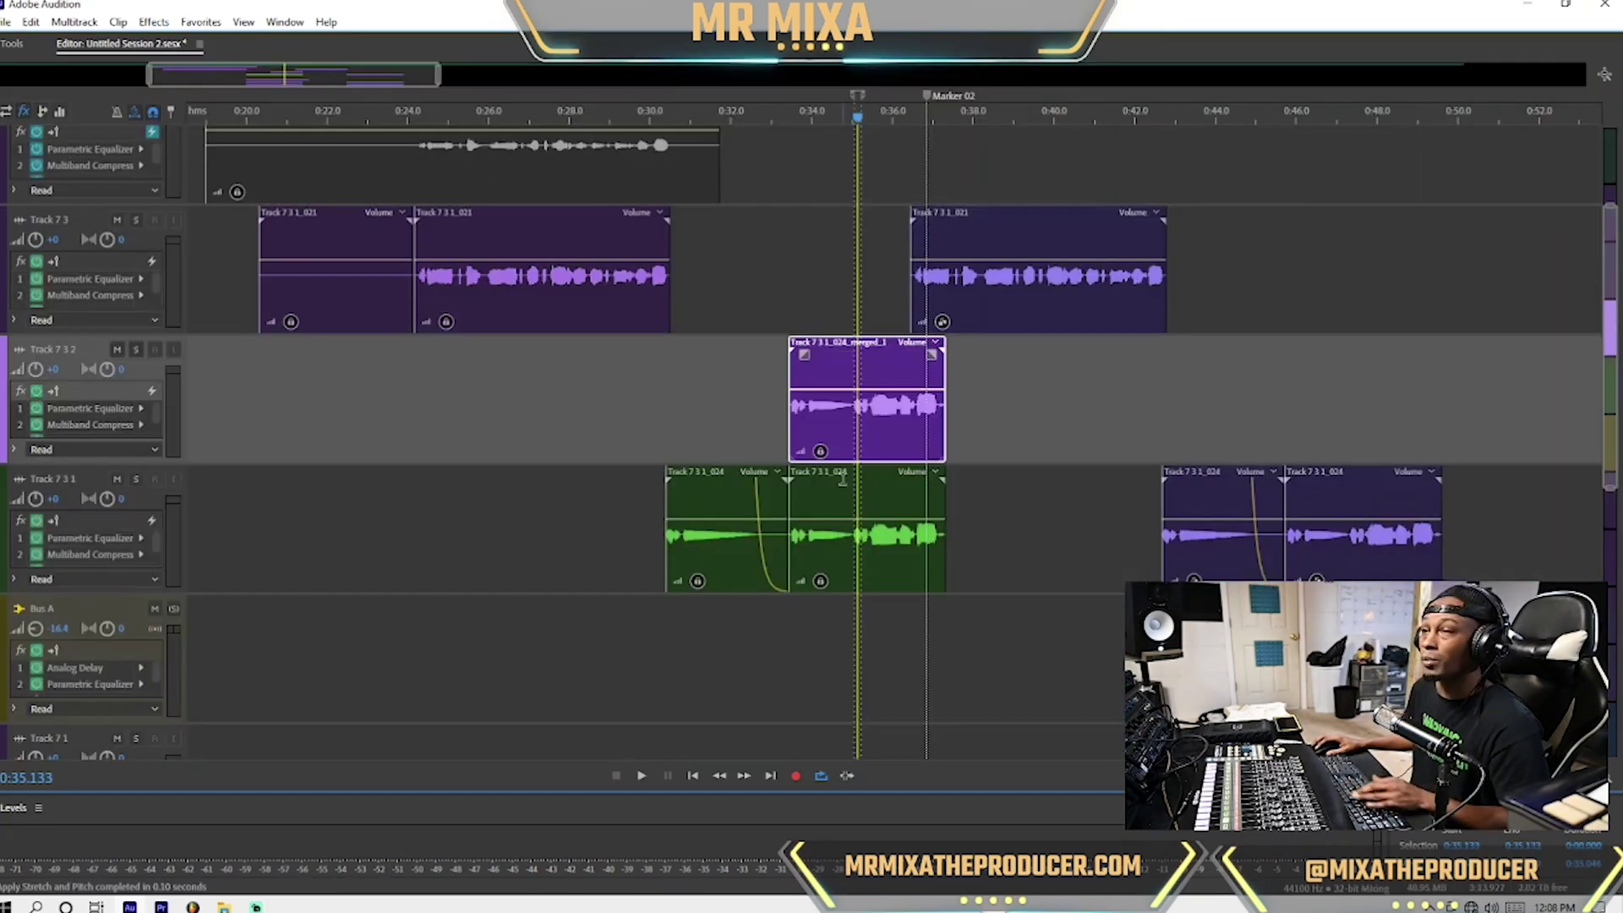
left_click(761, 399)
key("space")
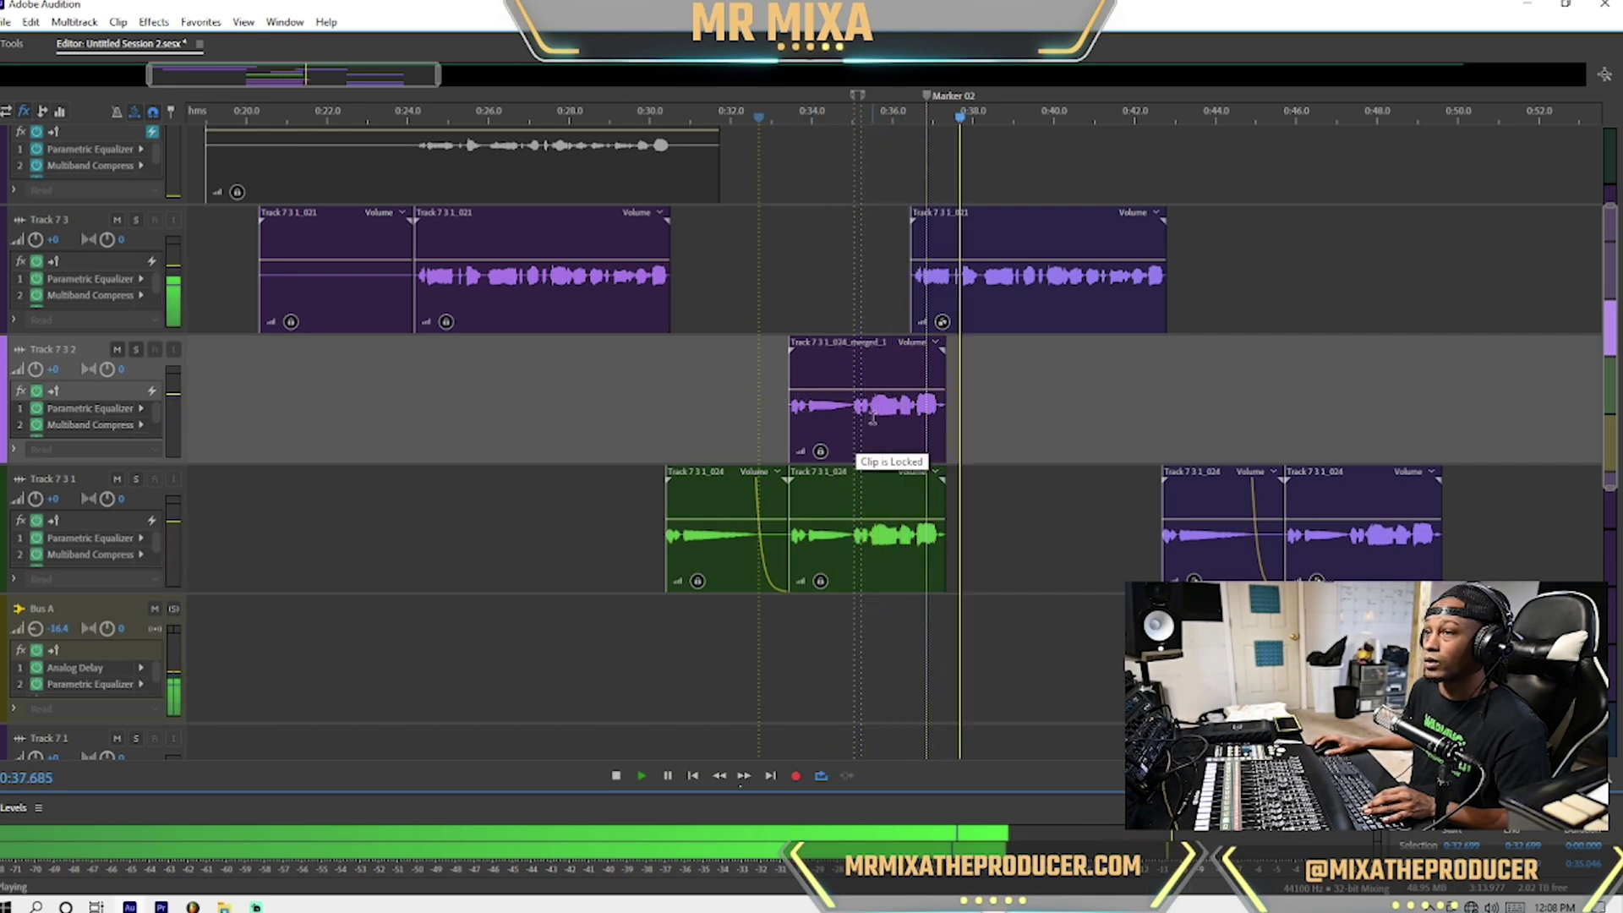
key("space")
double_click(877, 438)
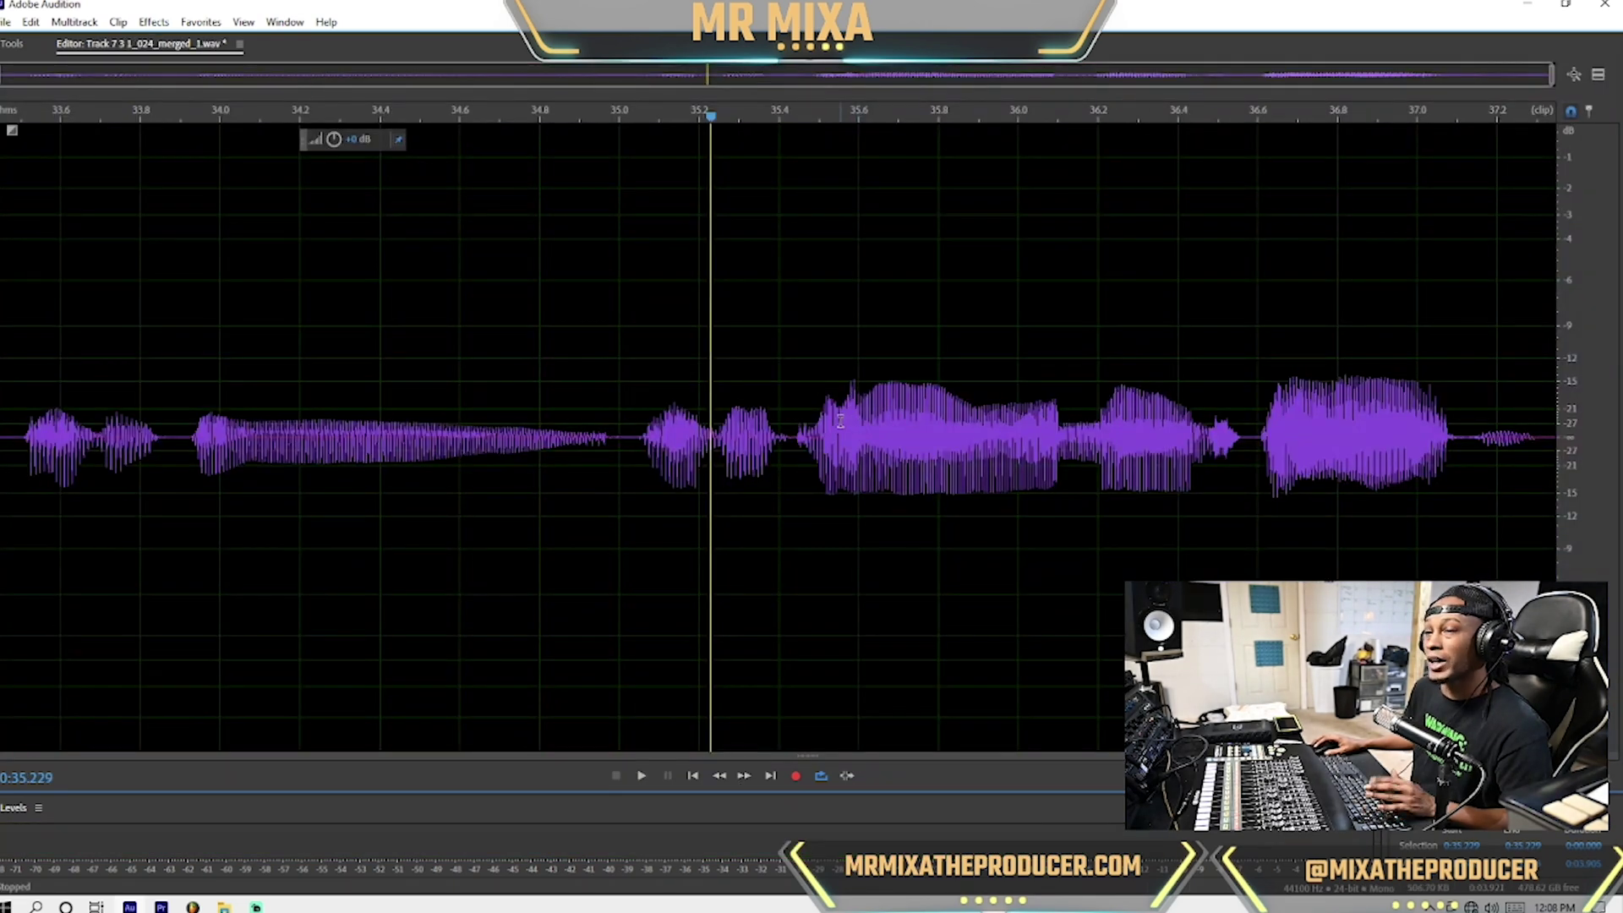
key("ctrl+a")
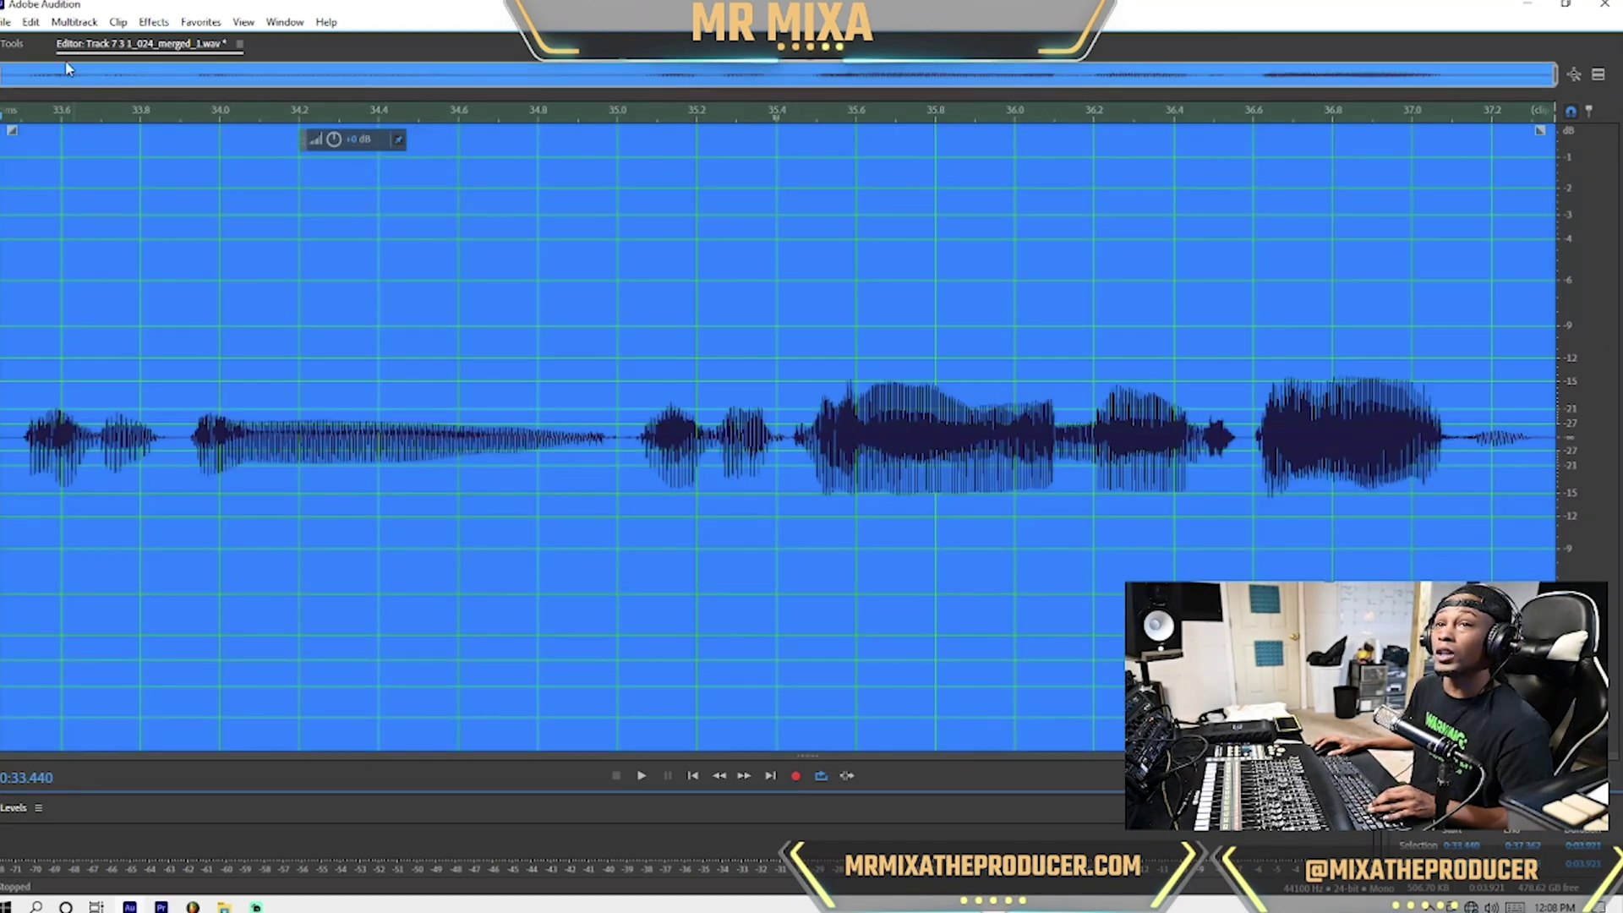
left_click(30, 22)
left_click(85, 43)
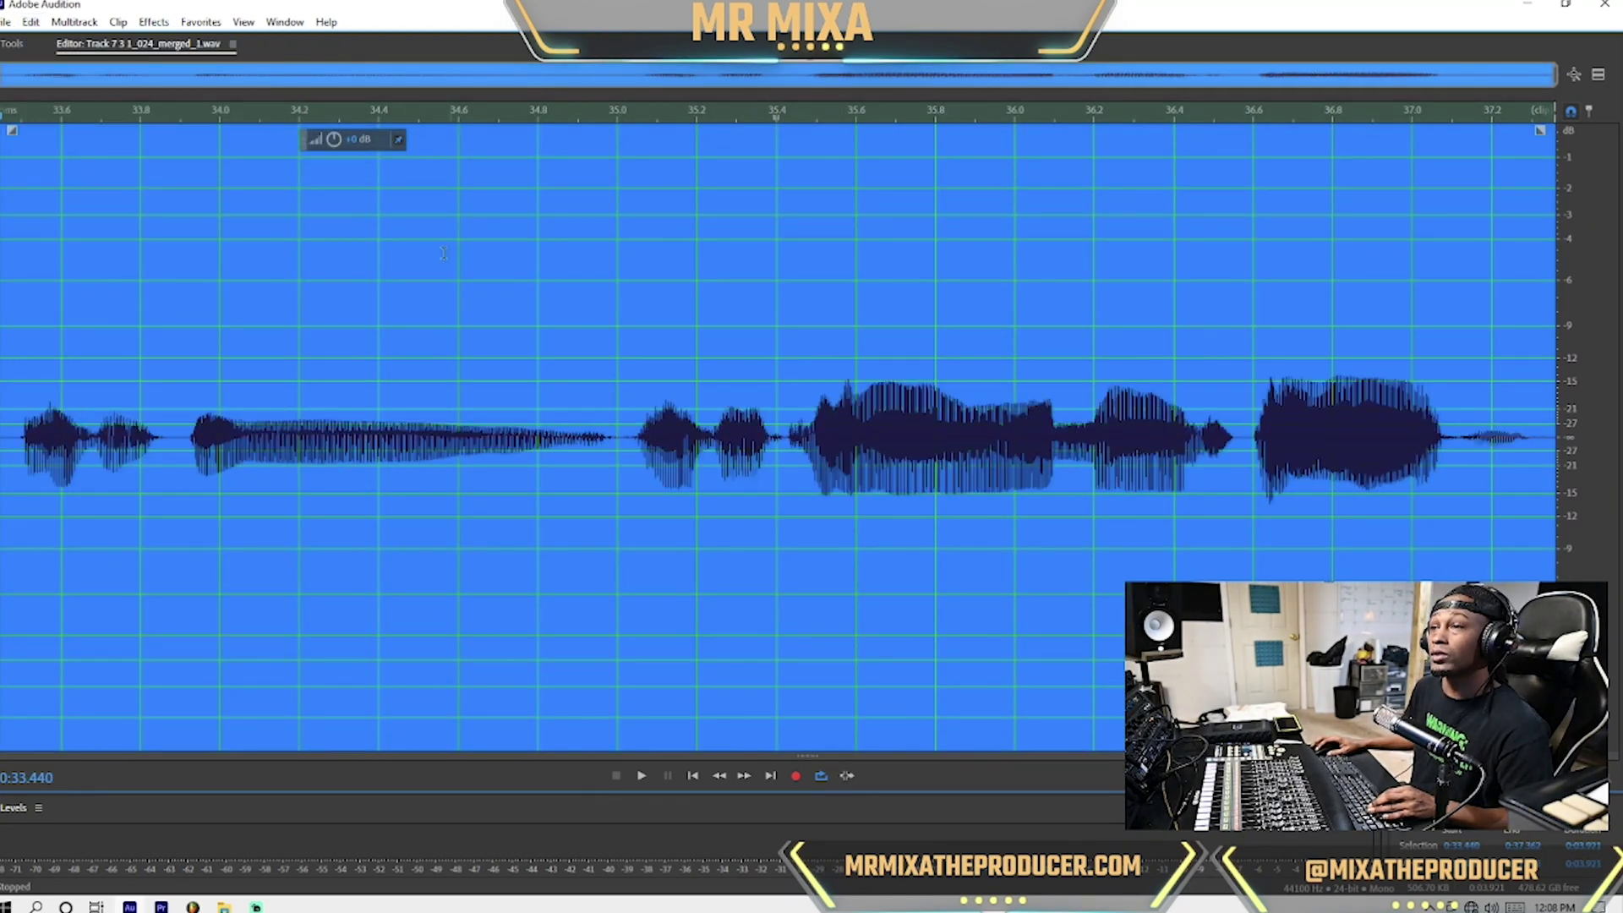
Apply a +2 semitone Stretch and Pitch shift and play the session from near 0:33.1.
left_click(153, 22)
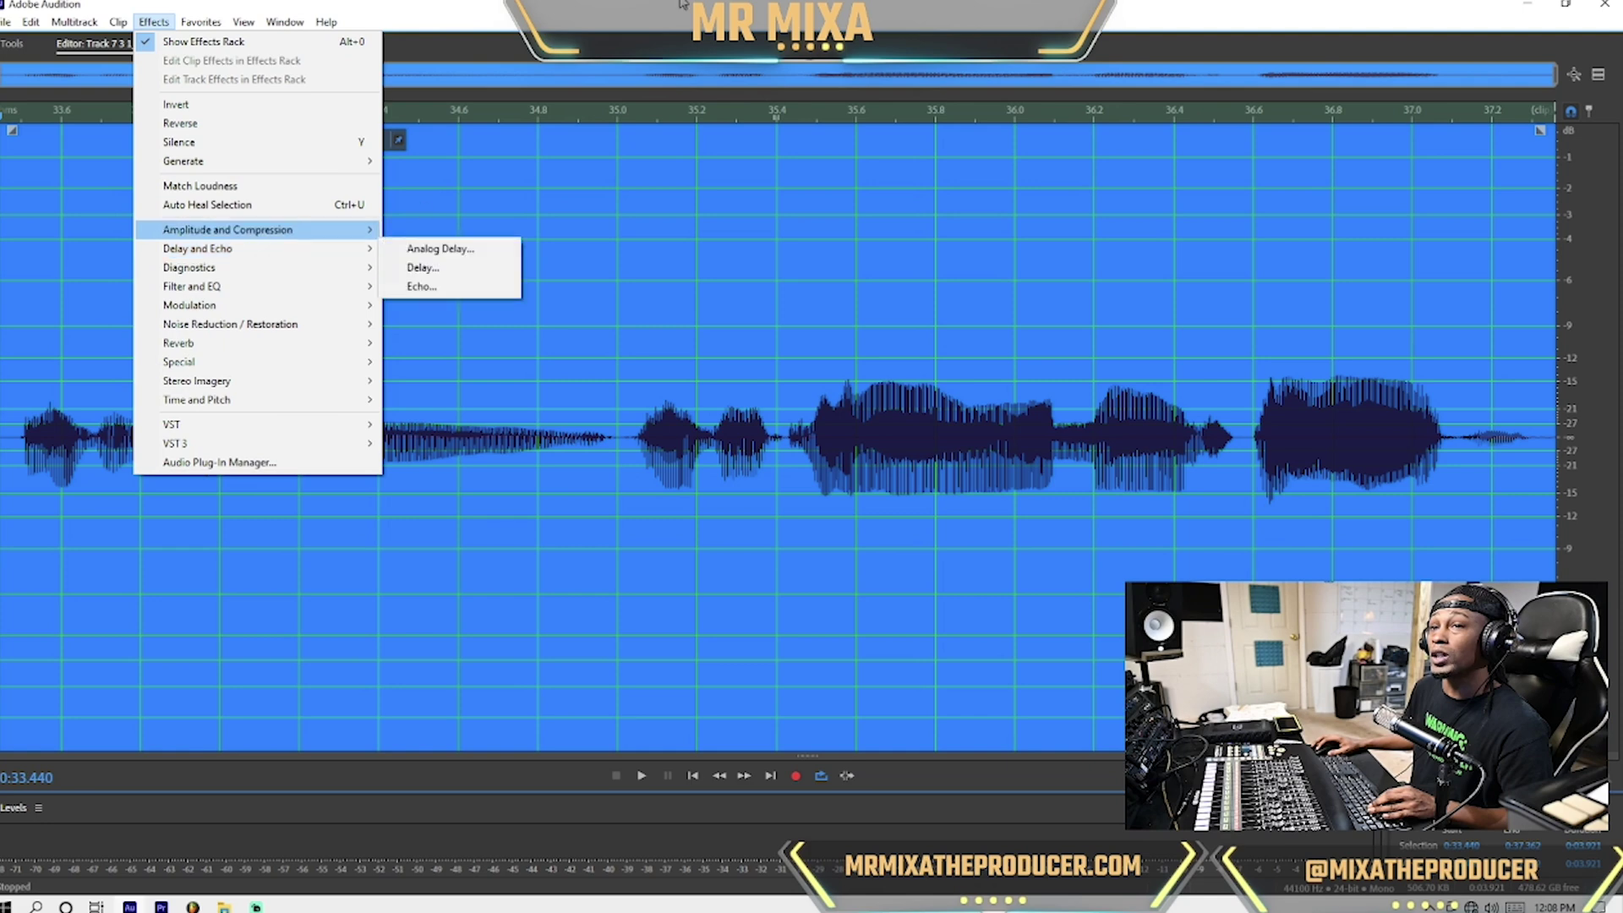
left_click(448, 475)
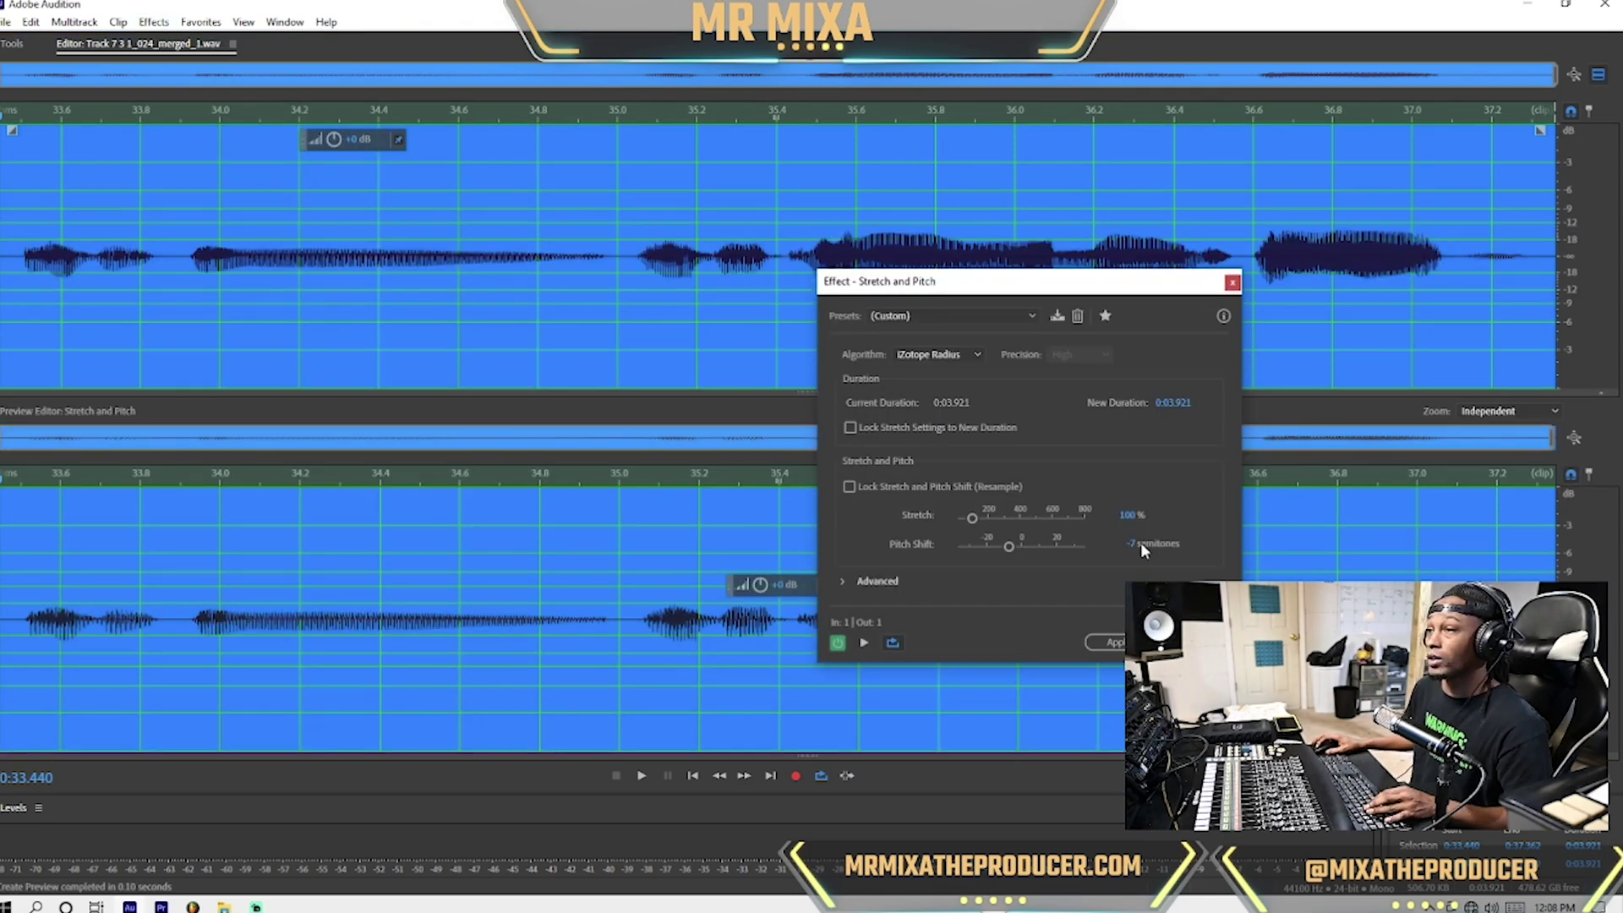
left_click(1141, 546)
type("2")
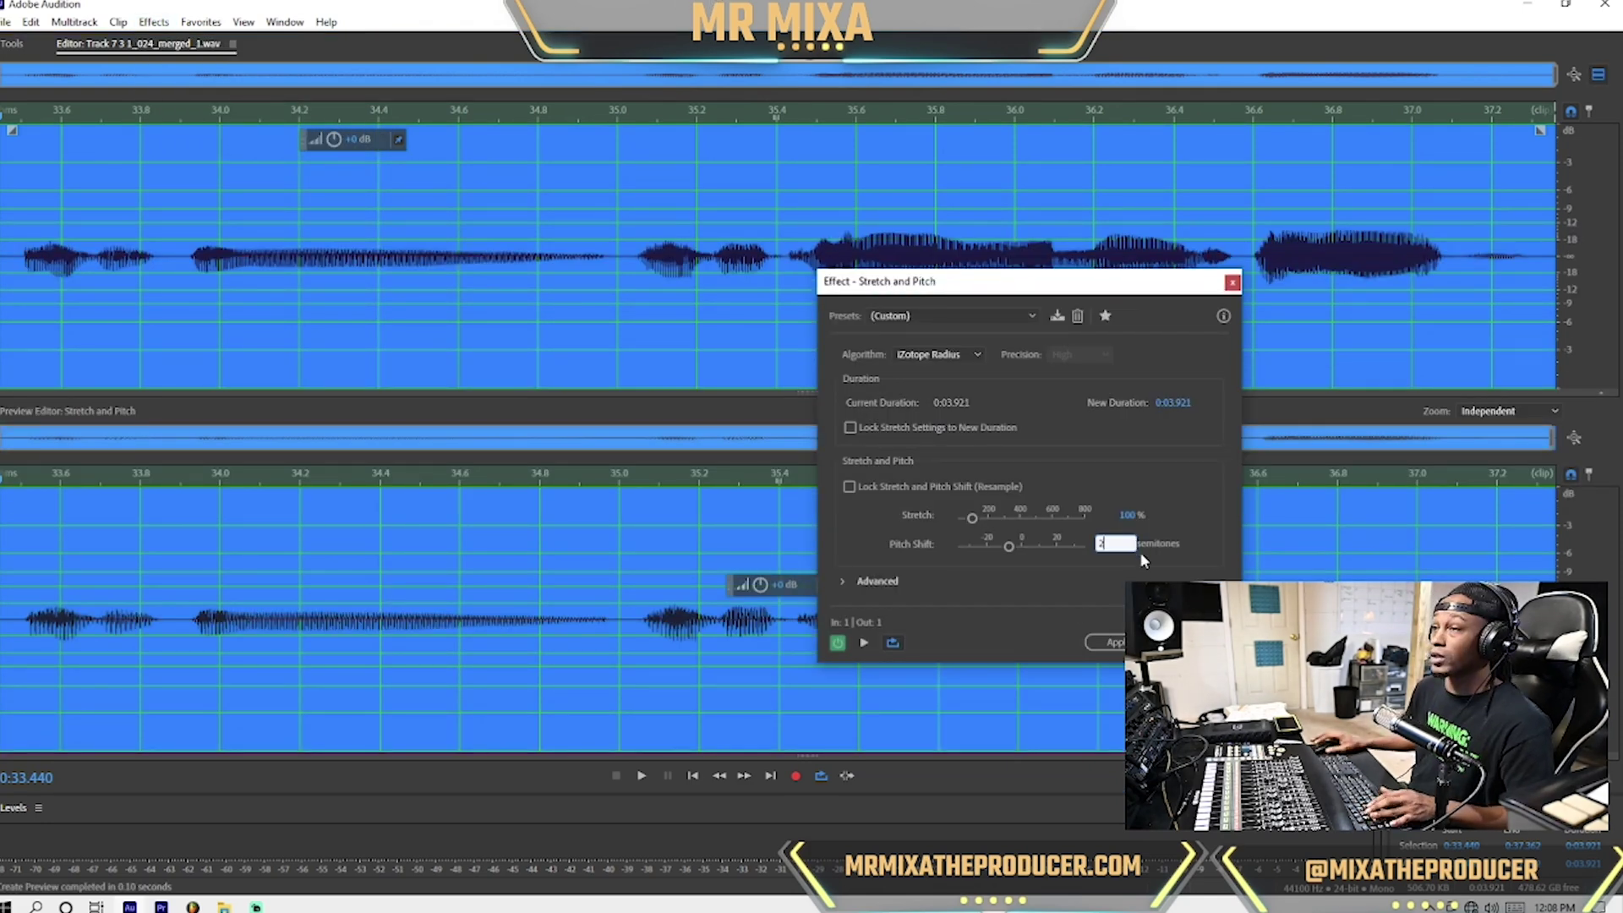
left_click(1039, 605)
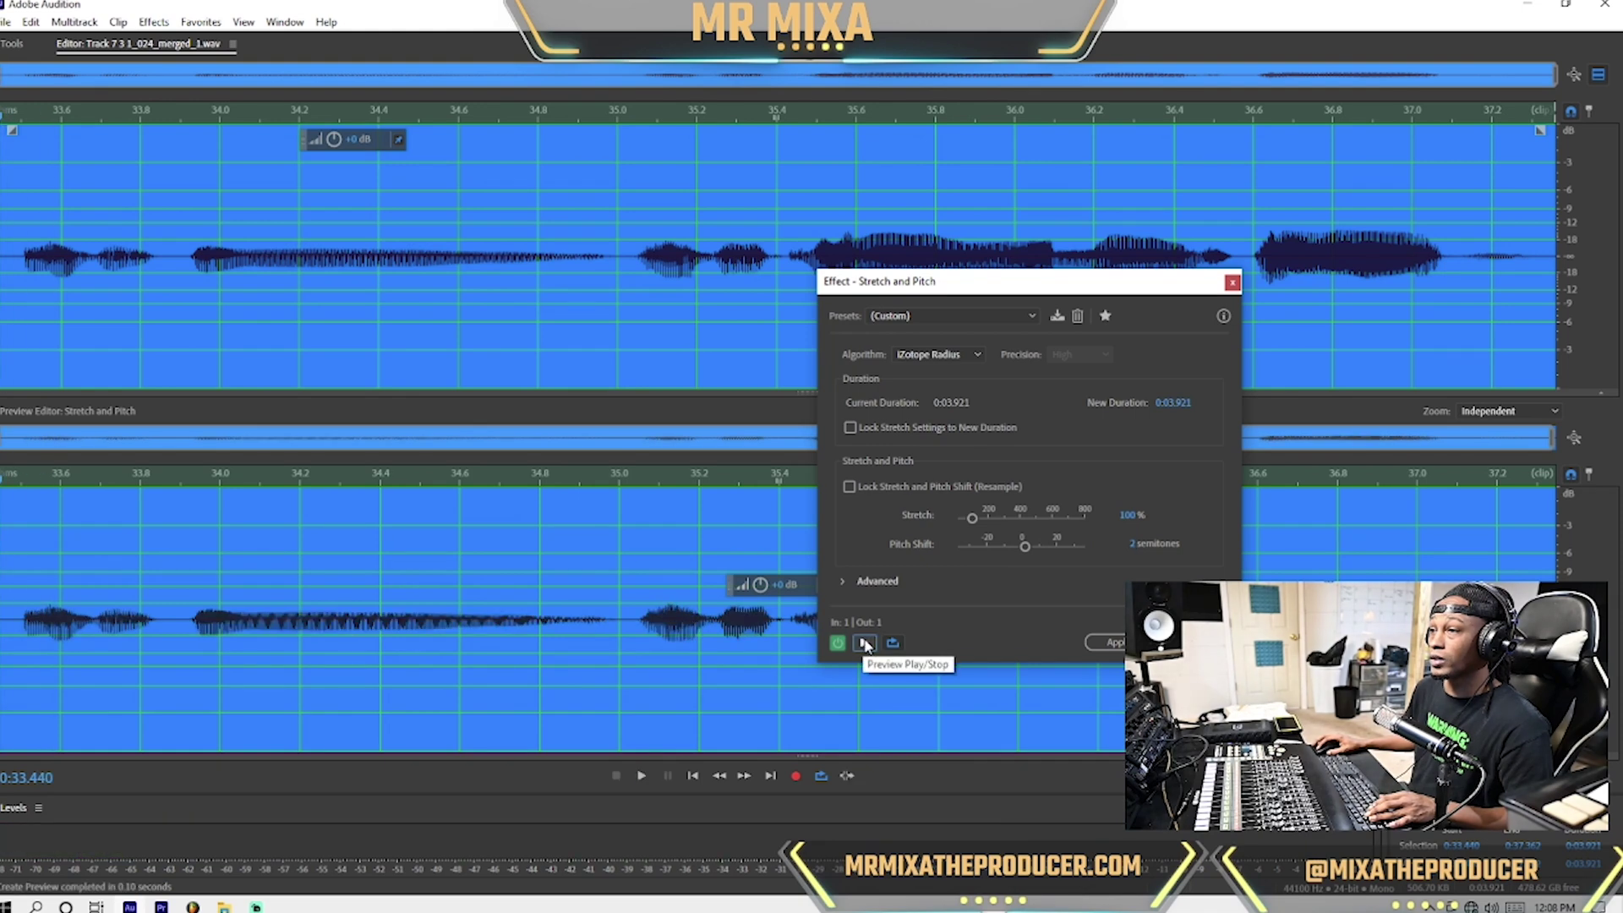
left_click(864, 644)
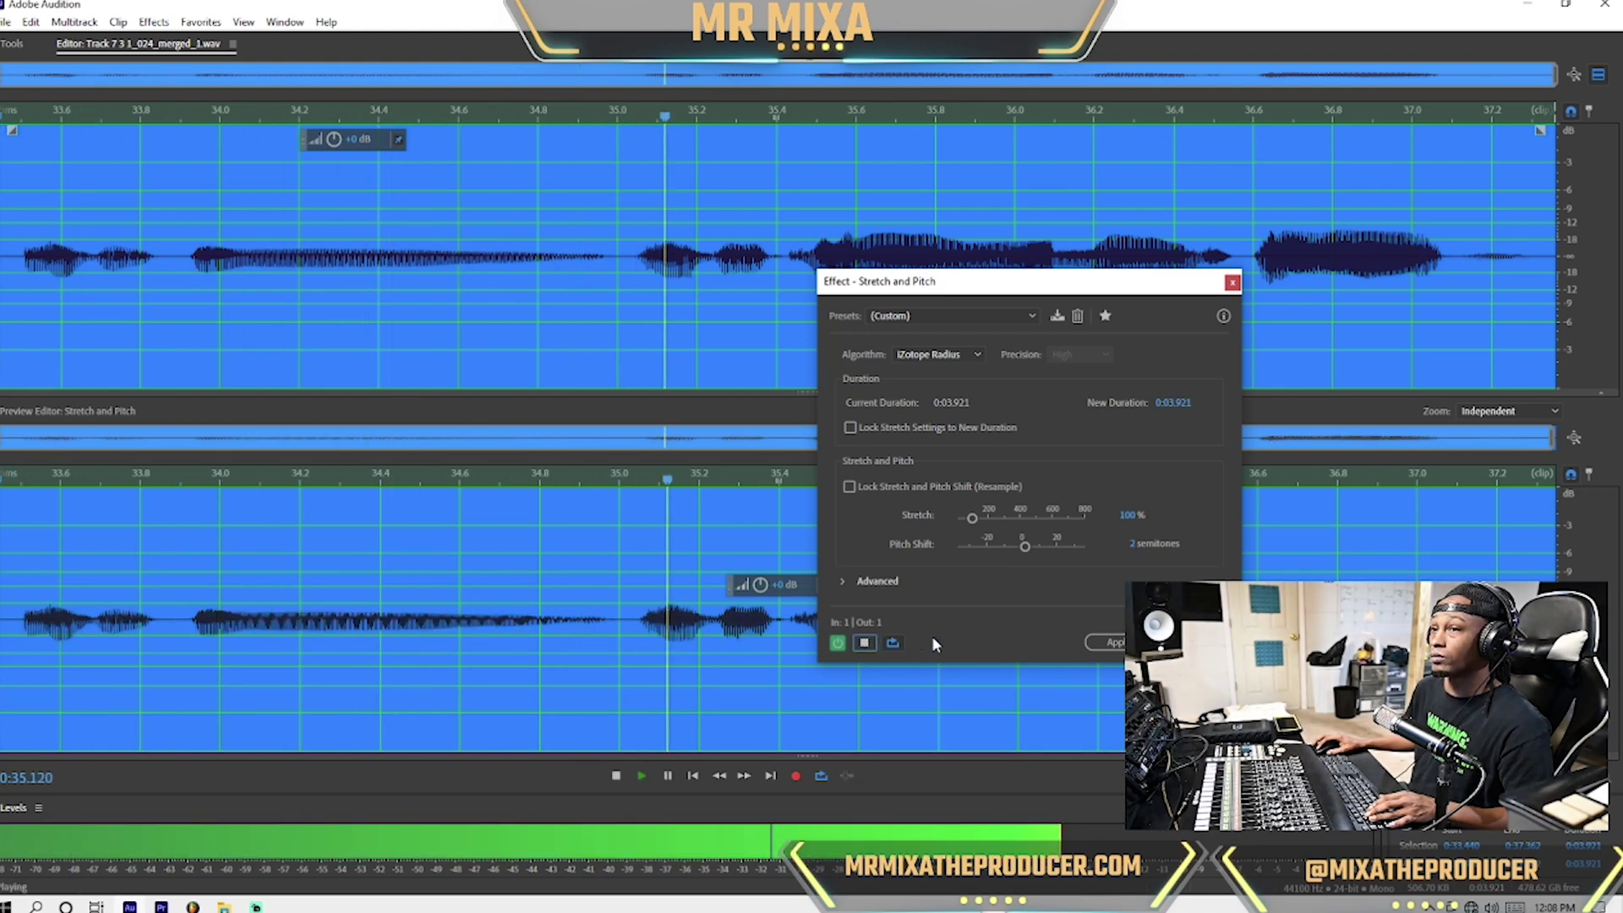
left_click(1114, 644)
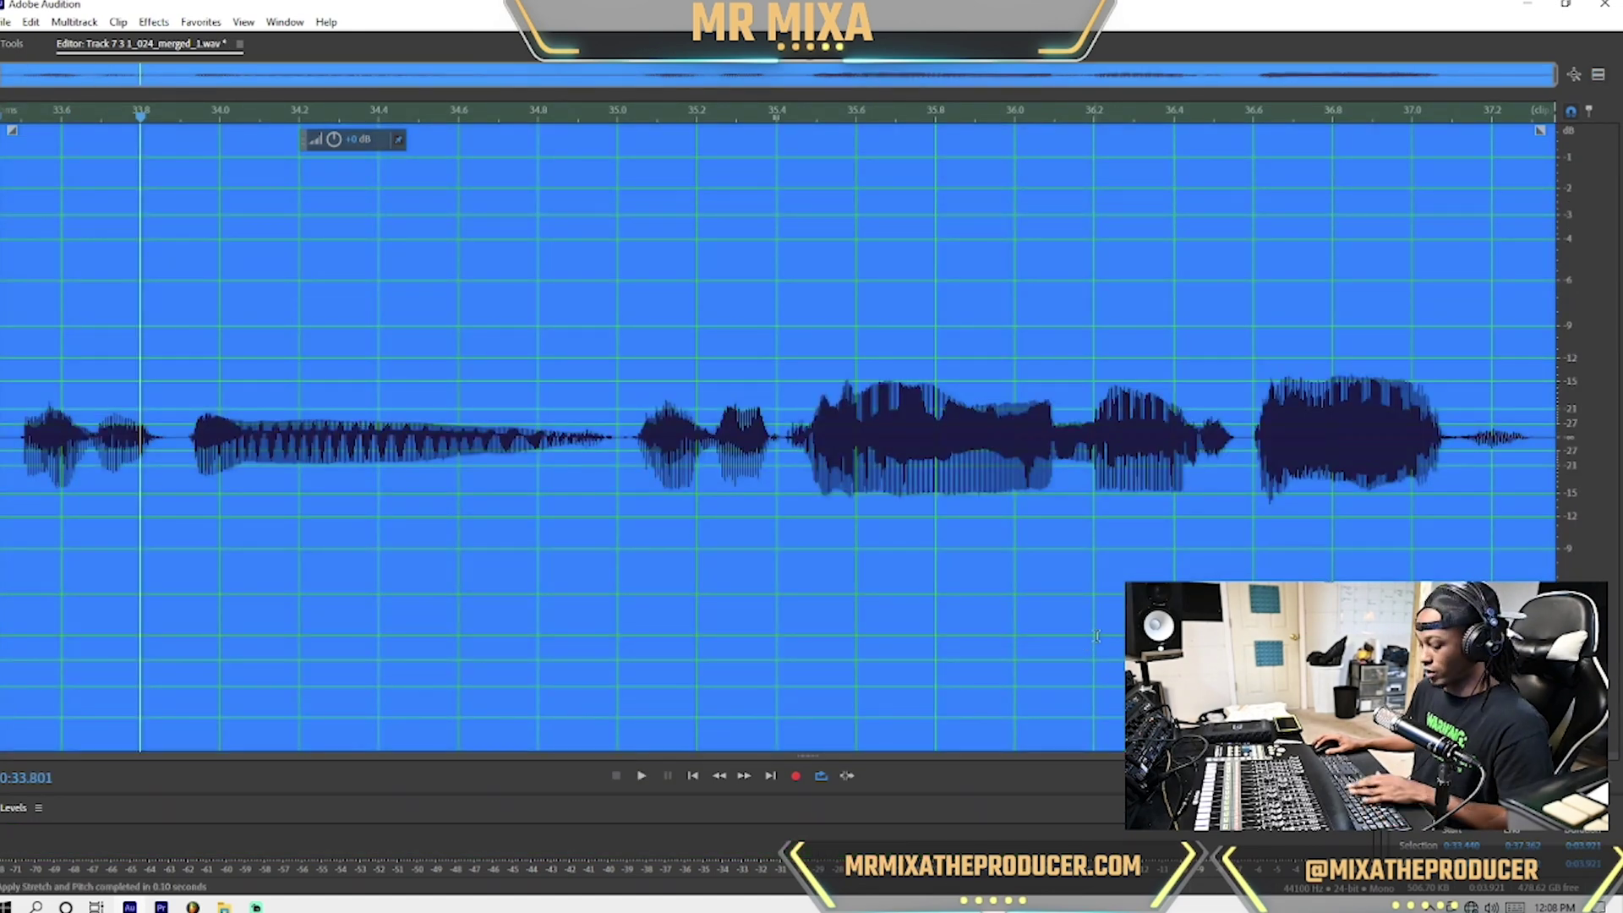
key("8")
left_click(775, 371)
key("space")
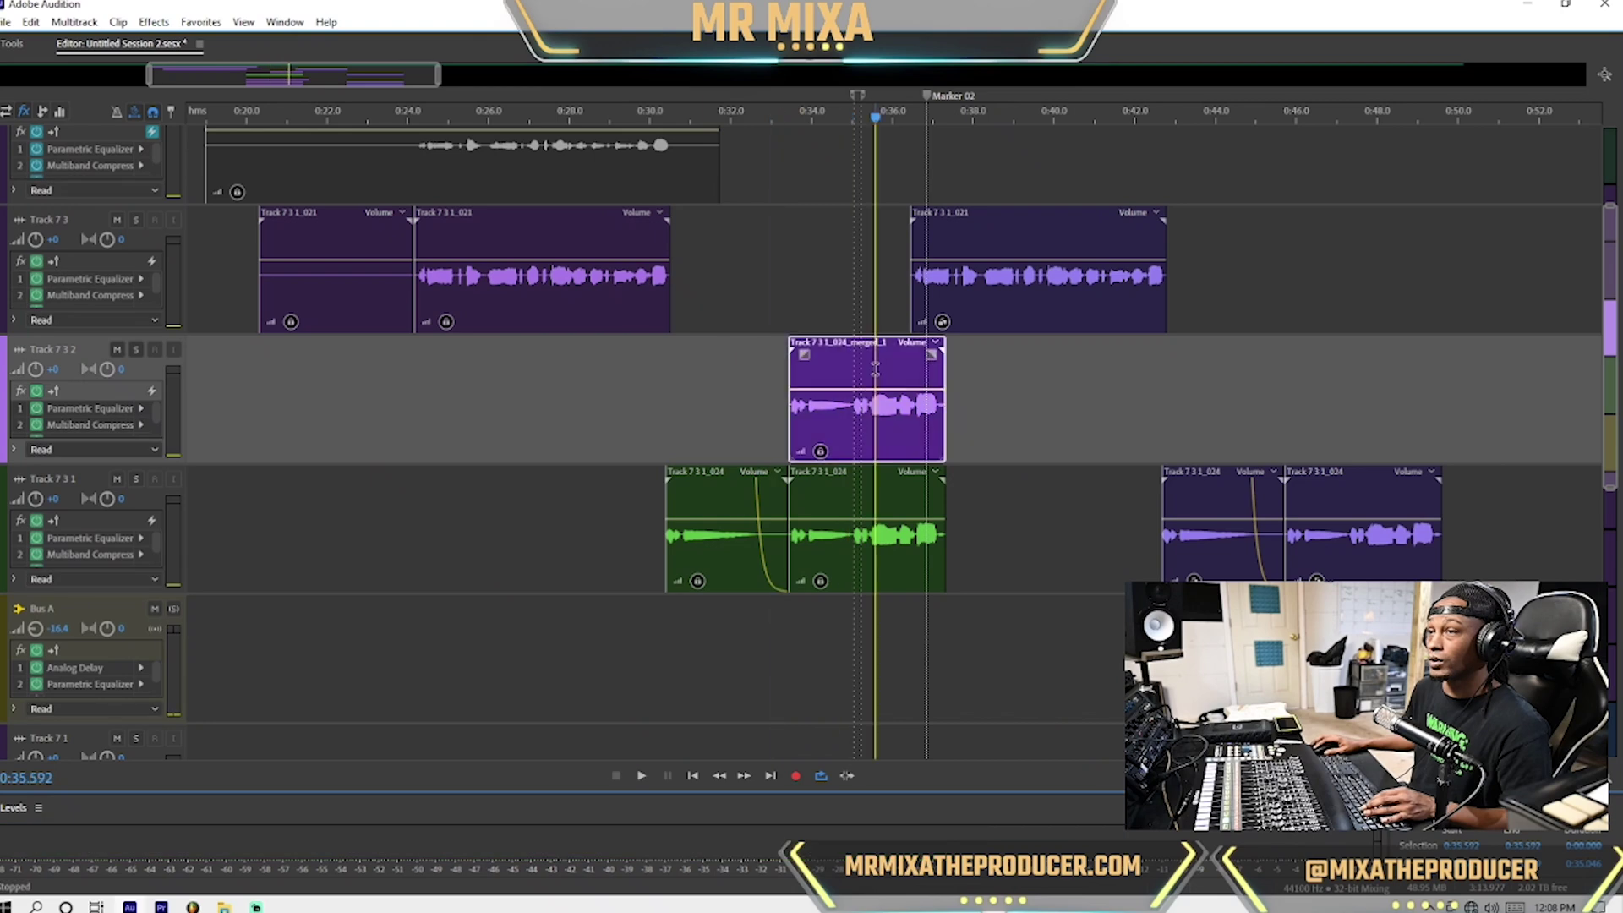
Reapply Stretch and Pitch to the whole merged clip and play it in the session.
double_click(871, 371)
key("ctrl+a")
key("shift+r")
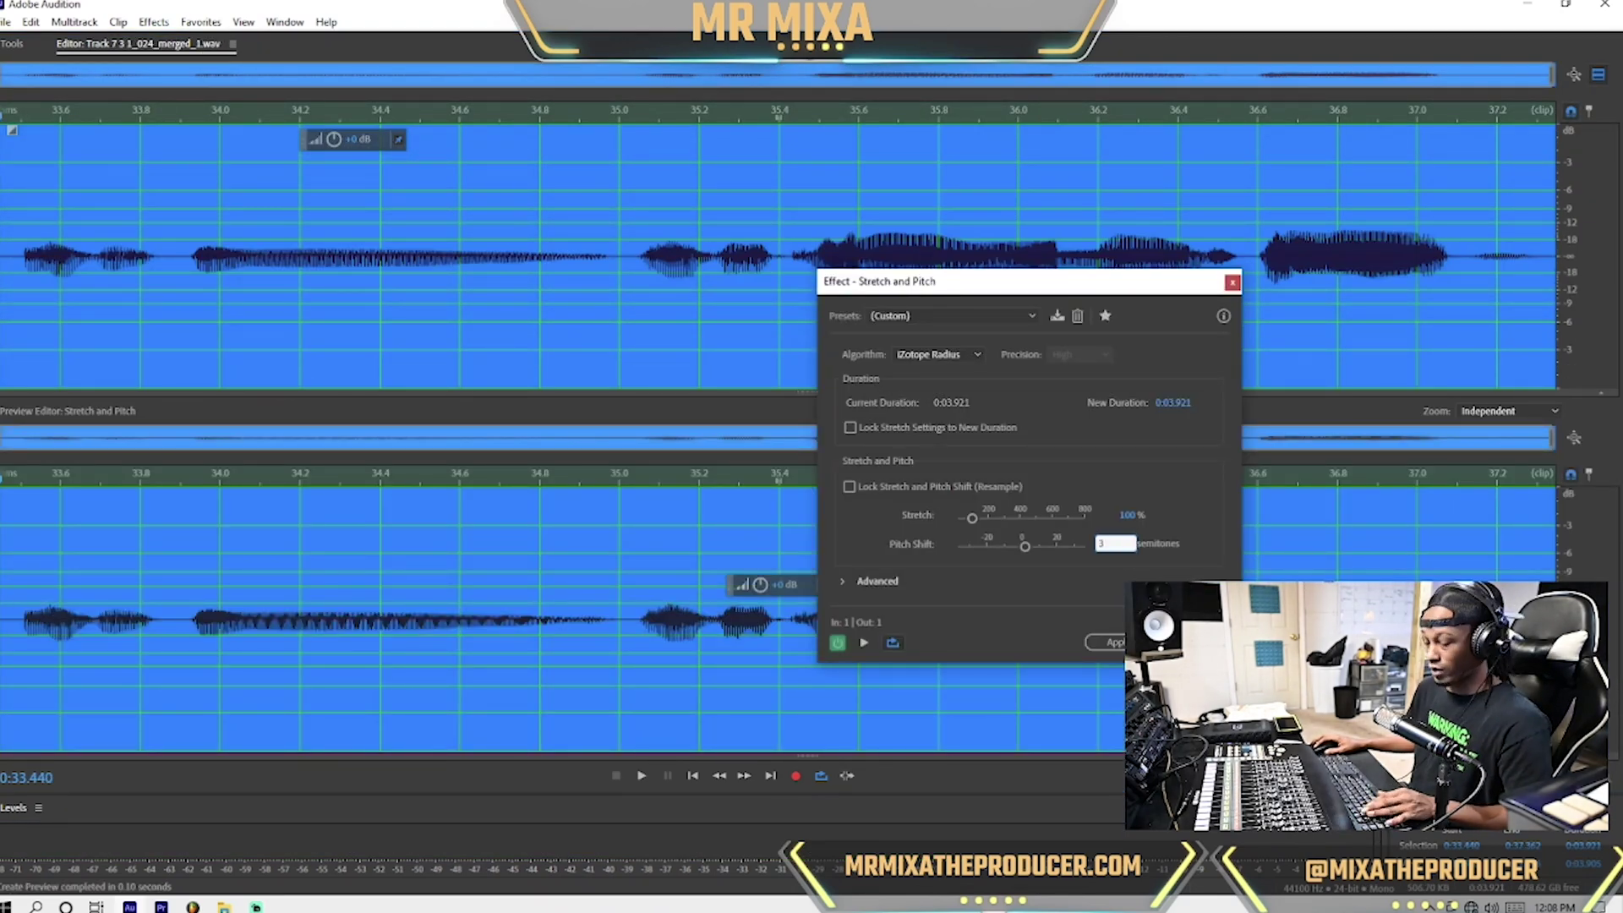
left_click(1109, 642)
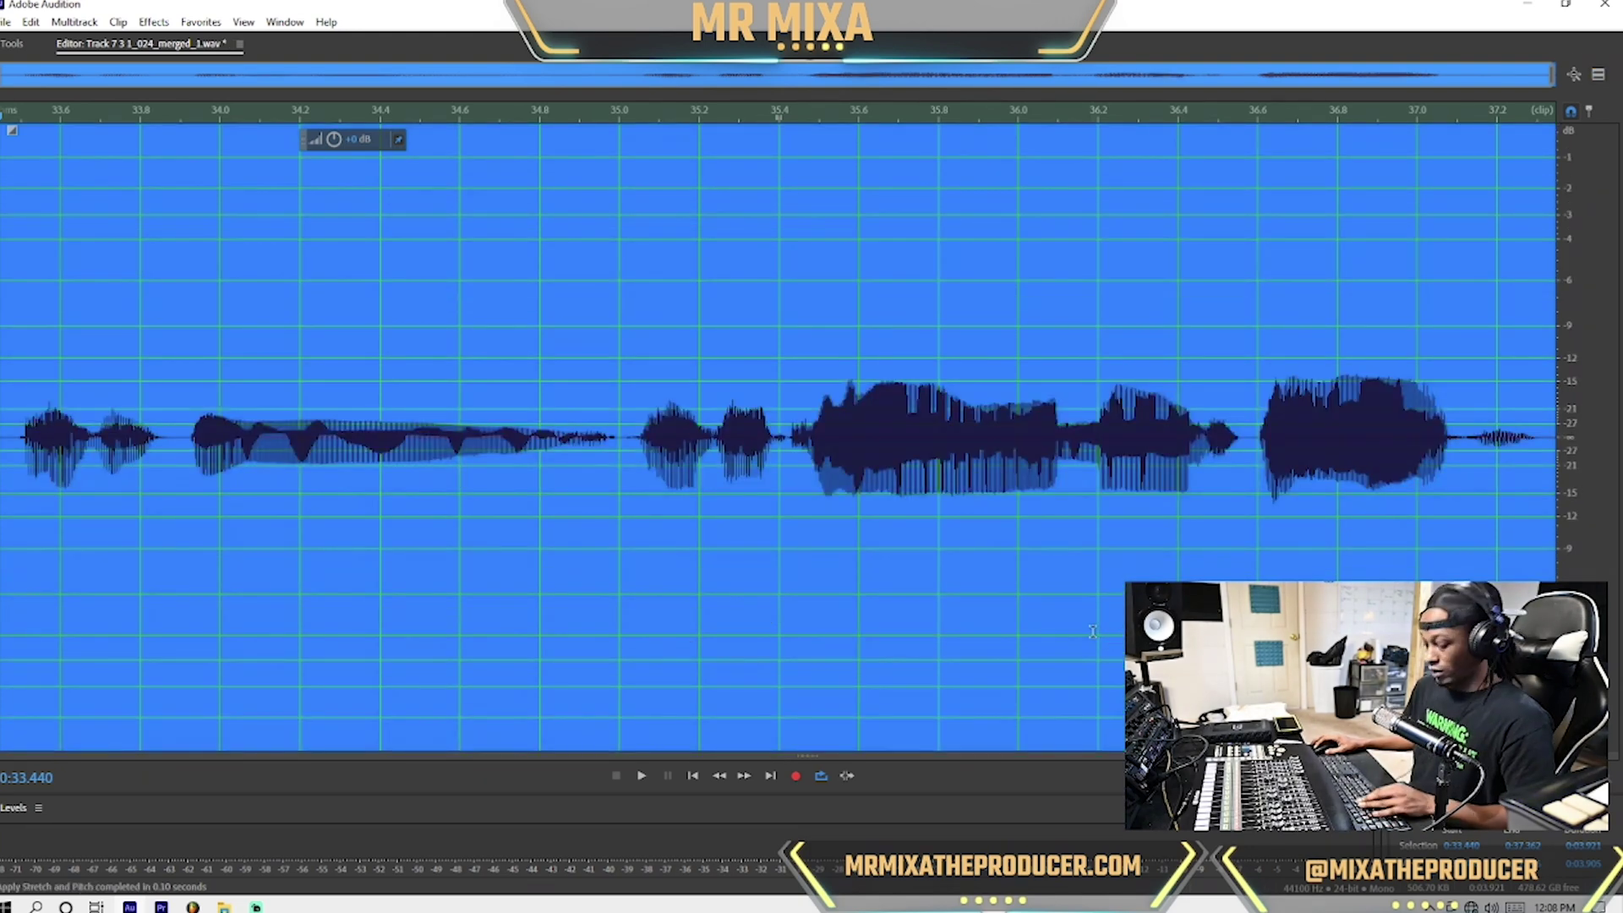
key("8")
key("space")
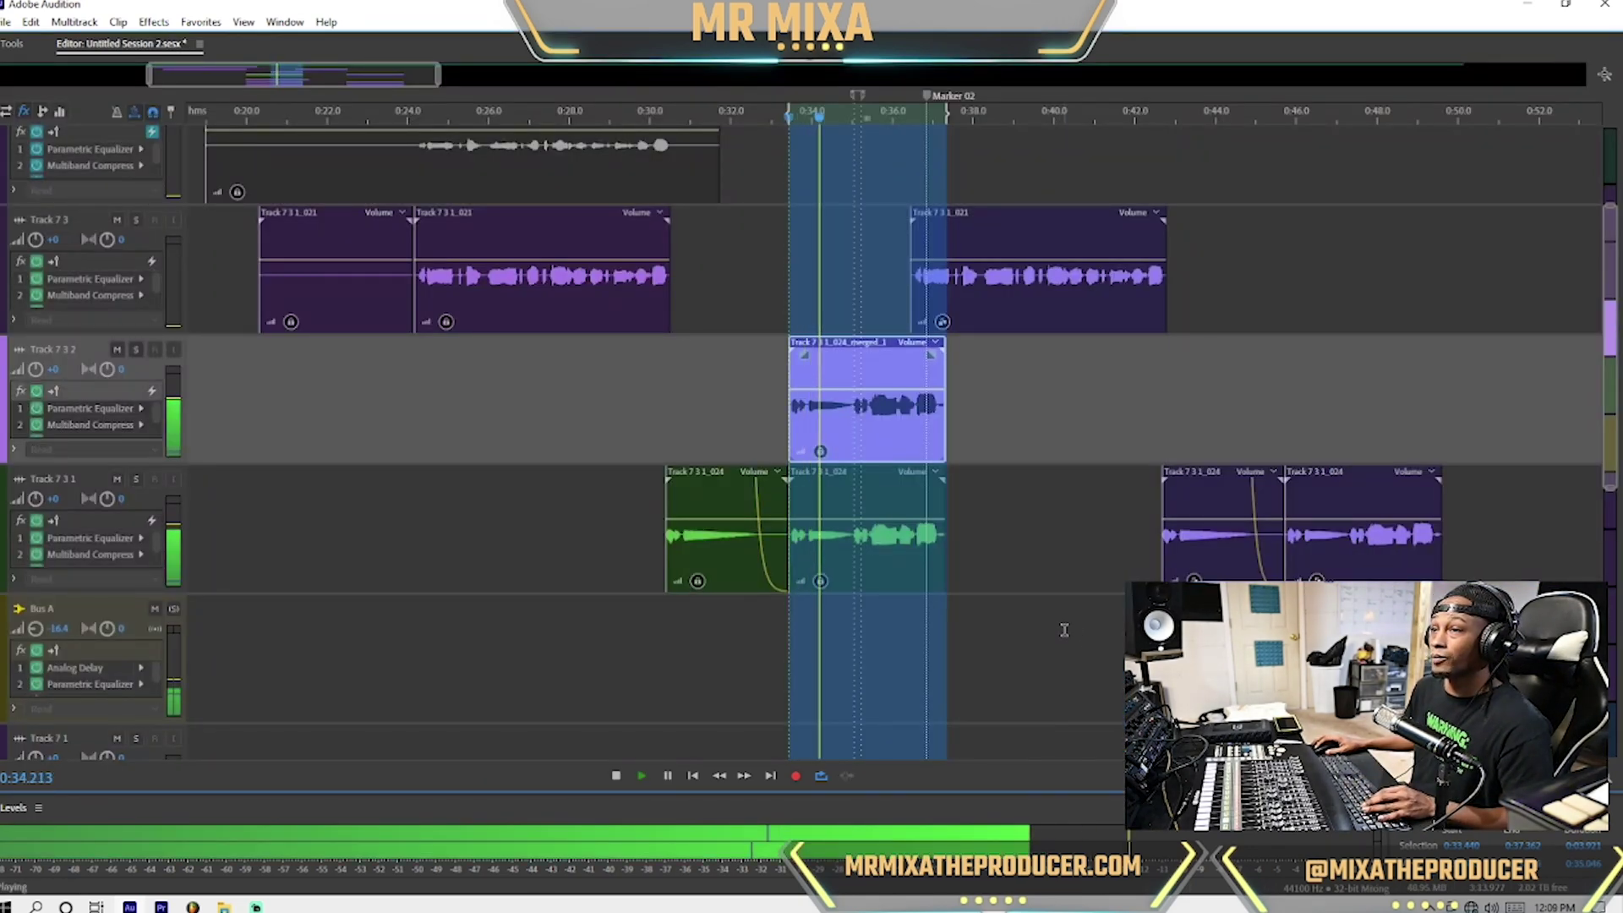
key("space")
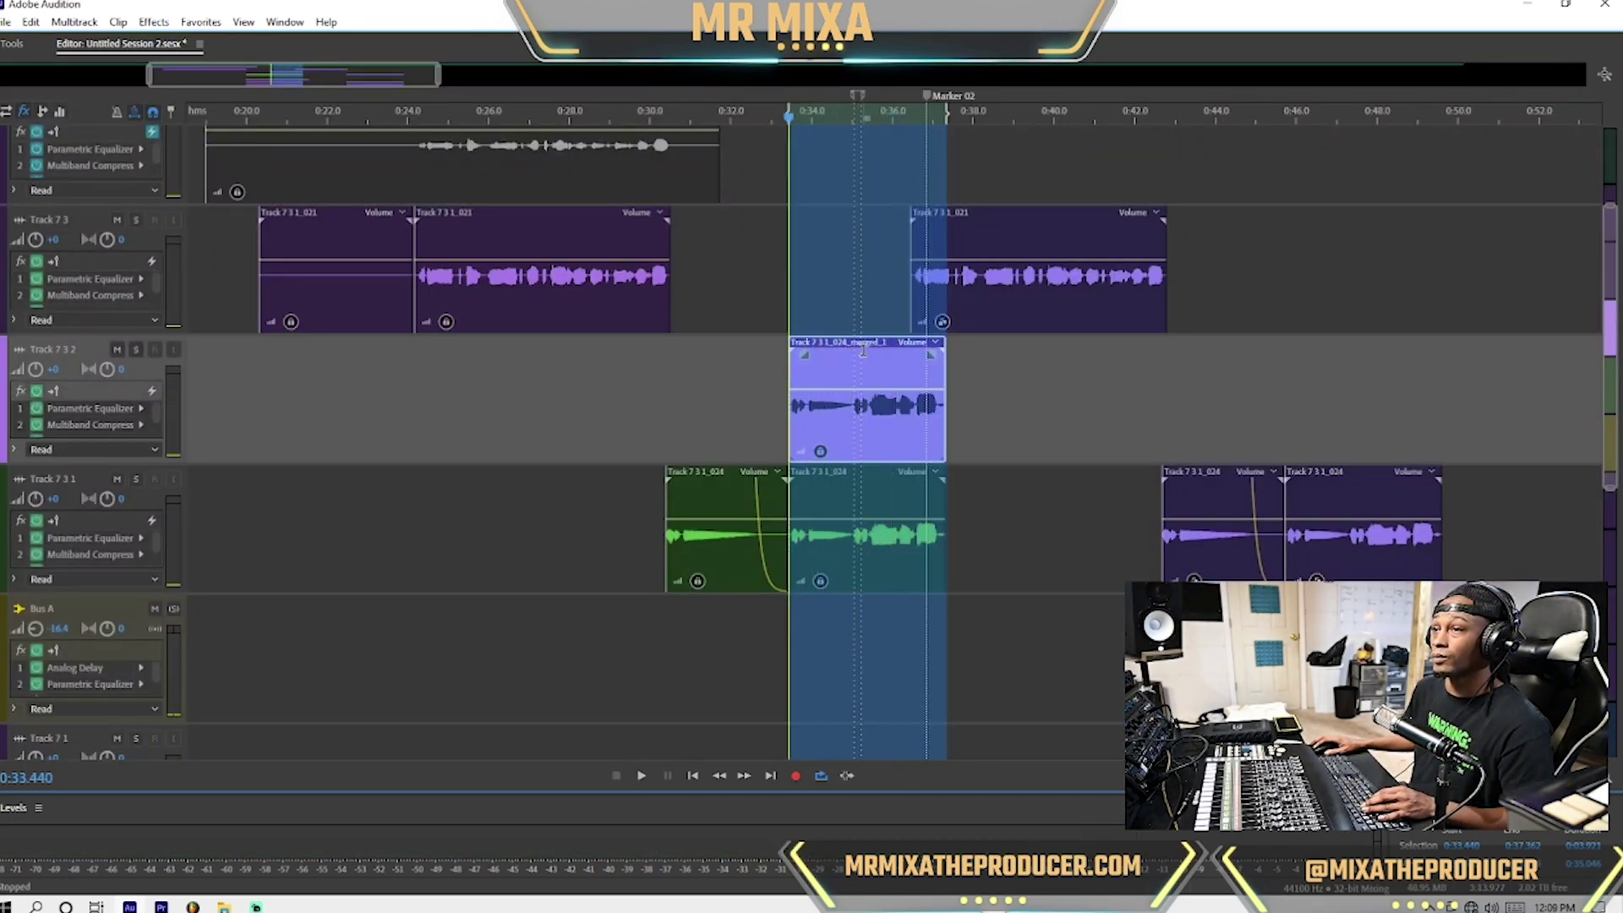
left_click(862, 352)
Apply a 4-semitone pitch shift to the whole merged clip and play the session.
double_click(862, 351)
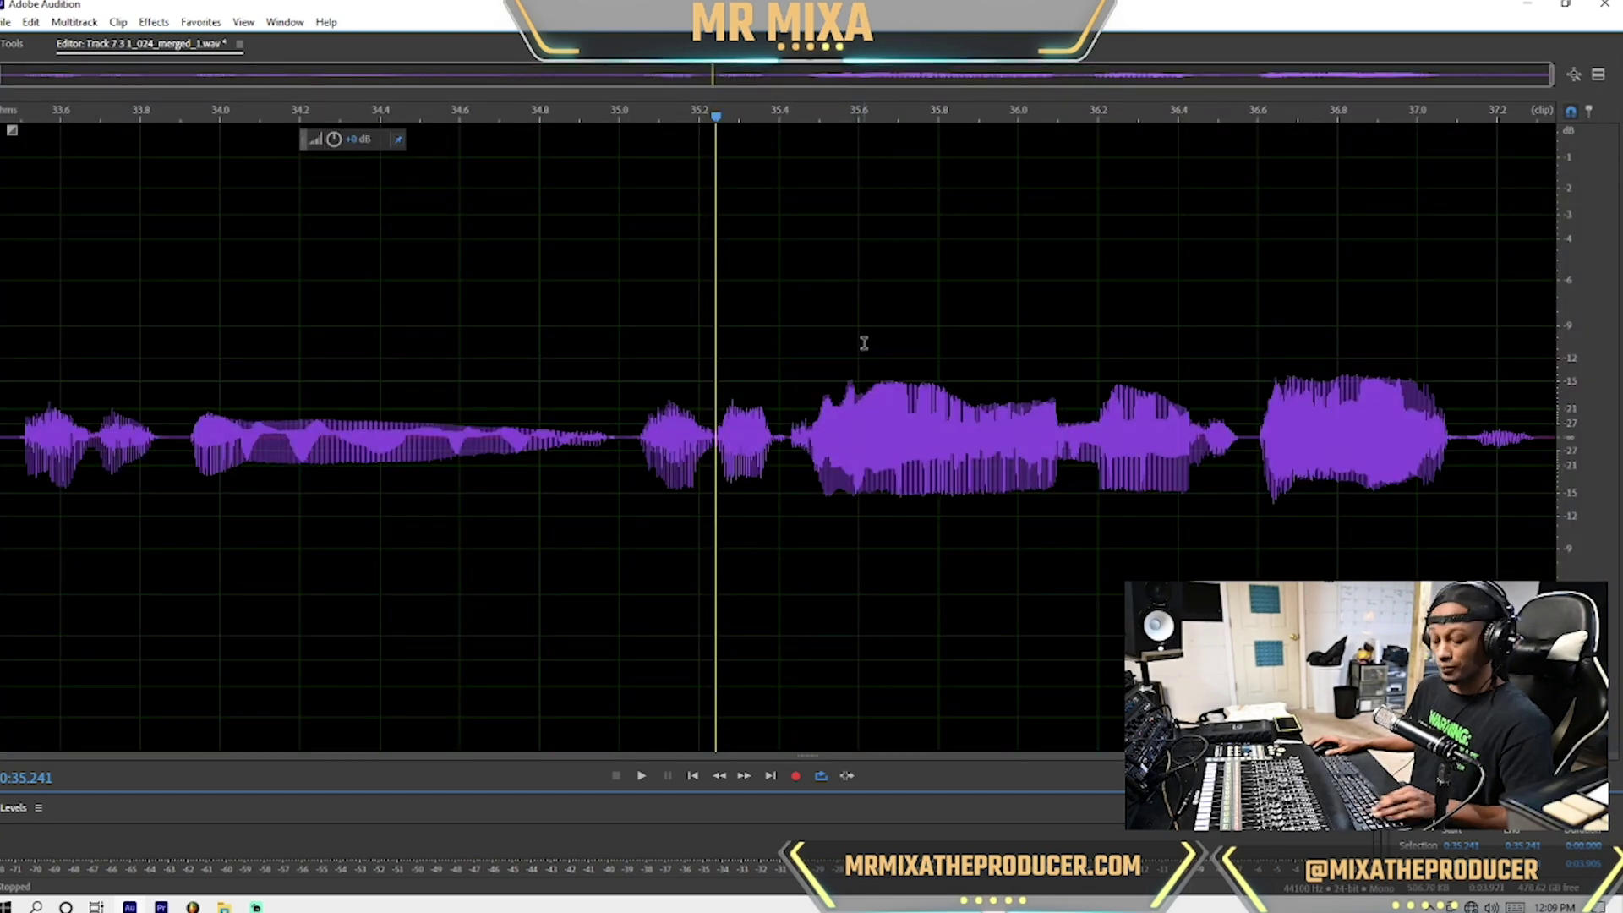
key("ctrl+a")
key("shift+r")
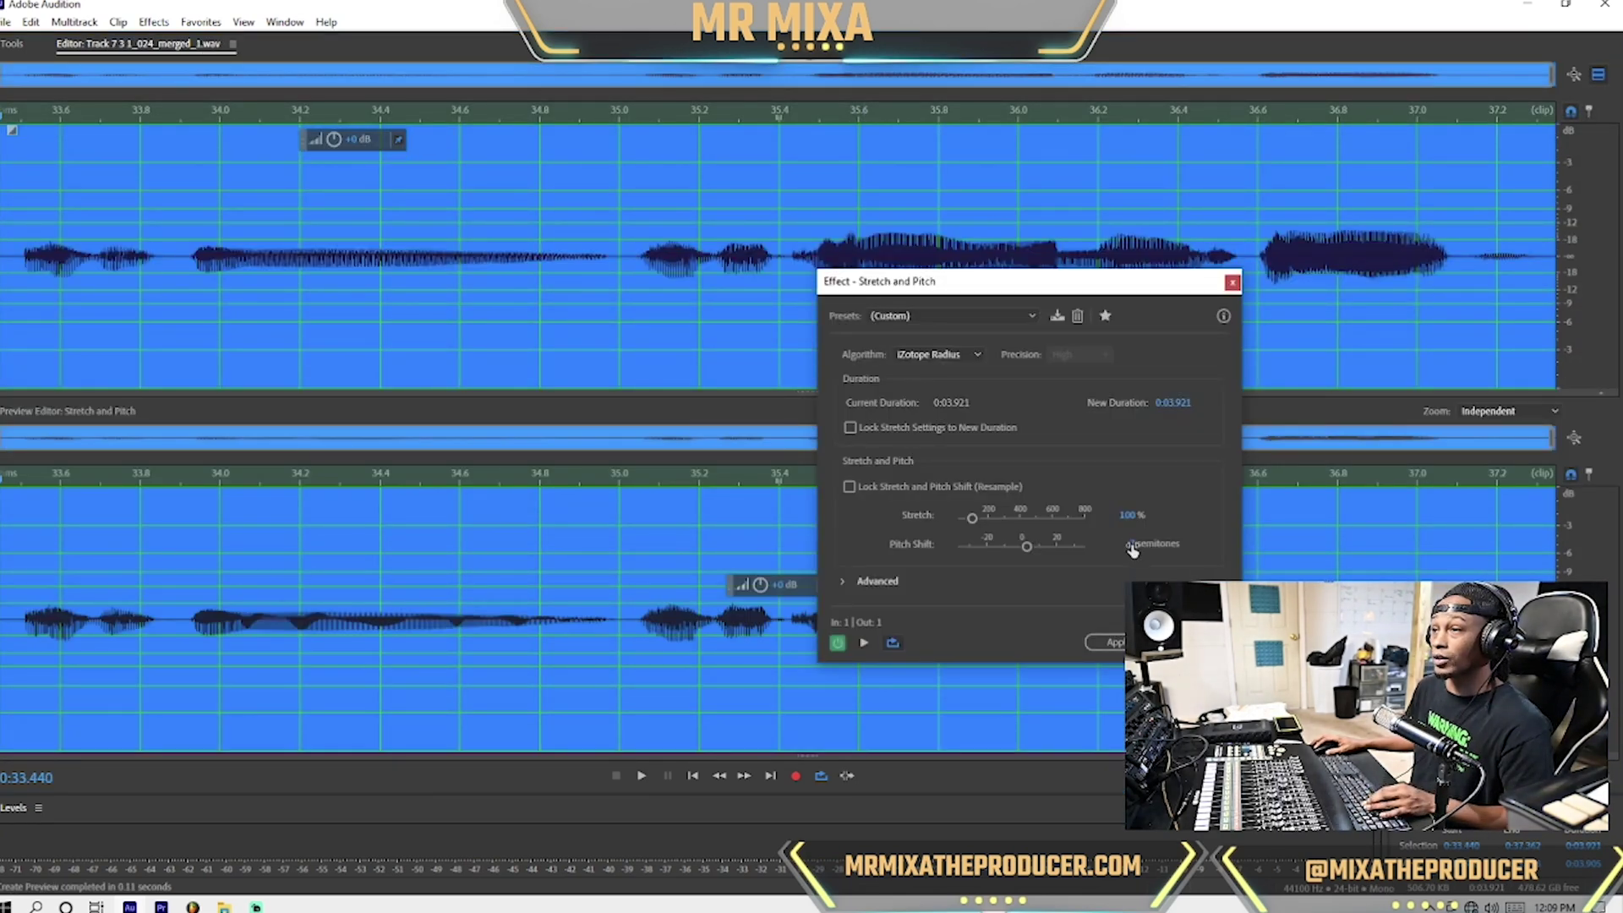
type("4")
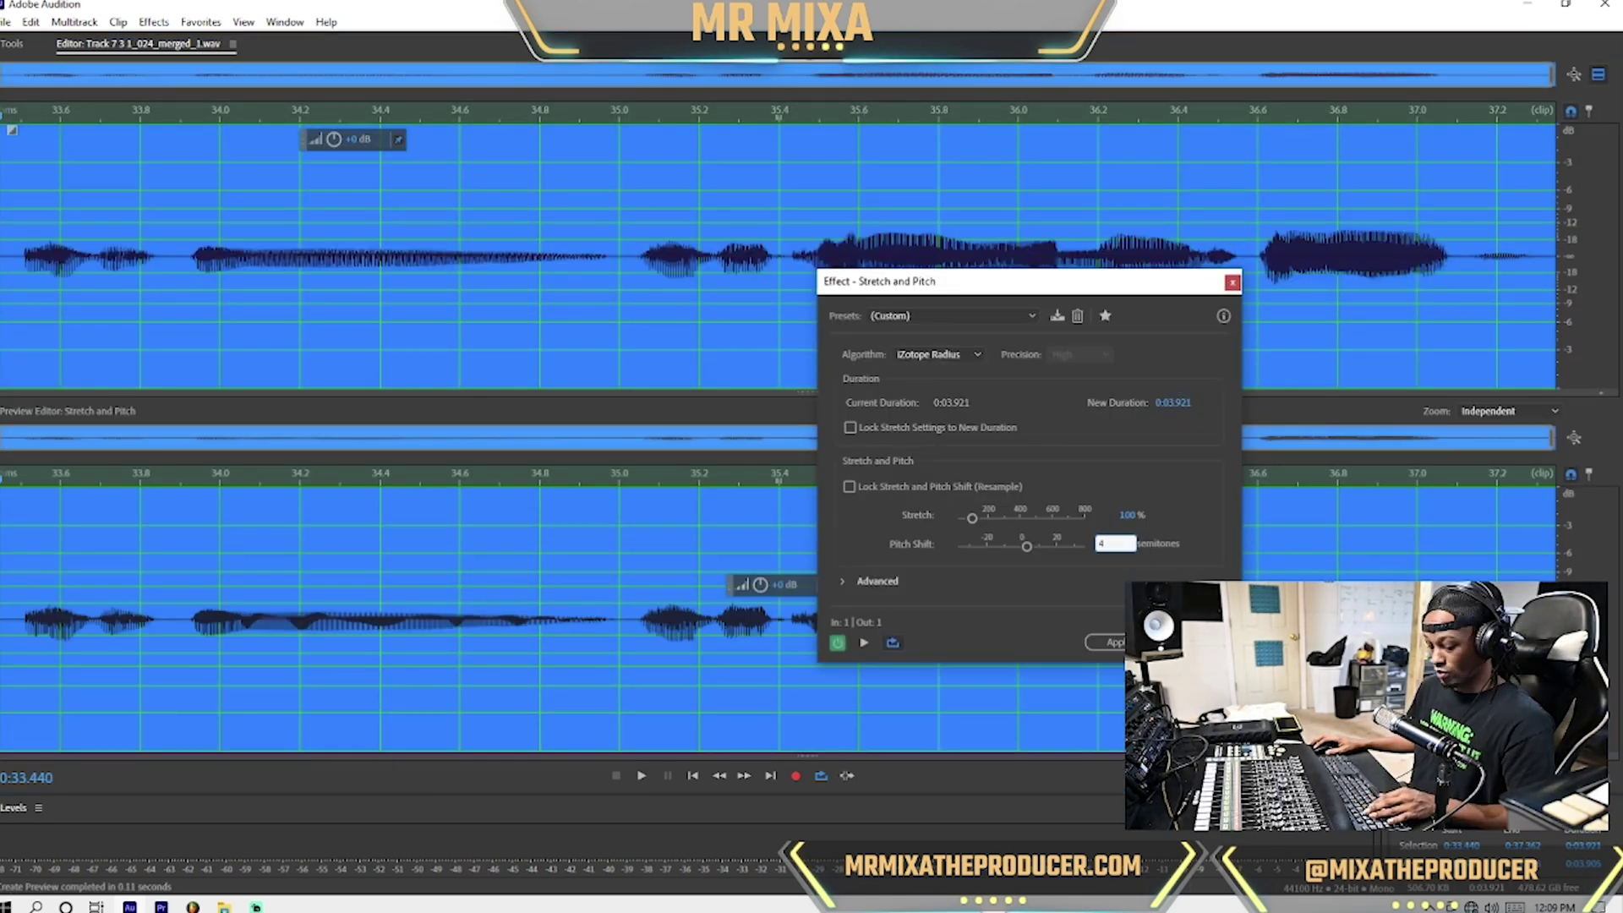
left_click(1104, 643)
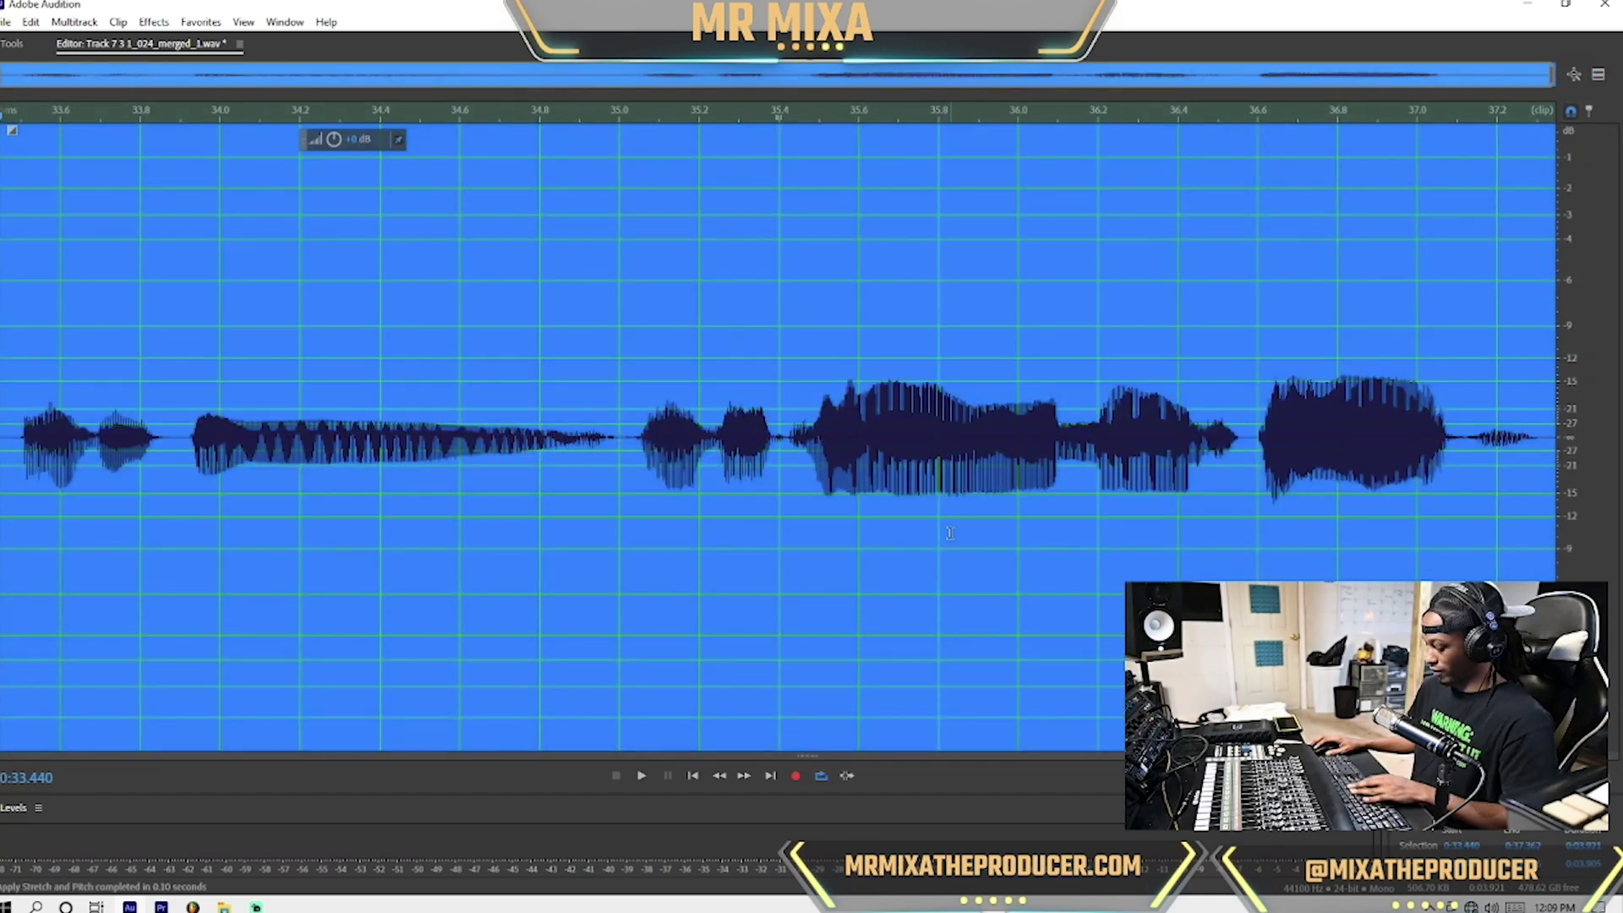
key("0")
key("space")
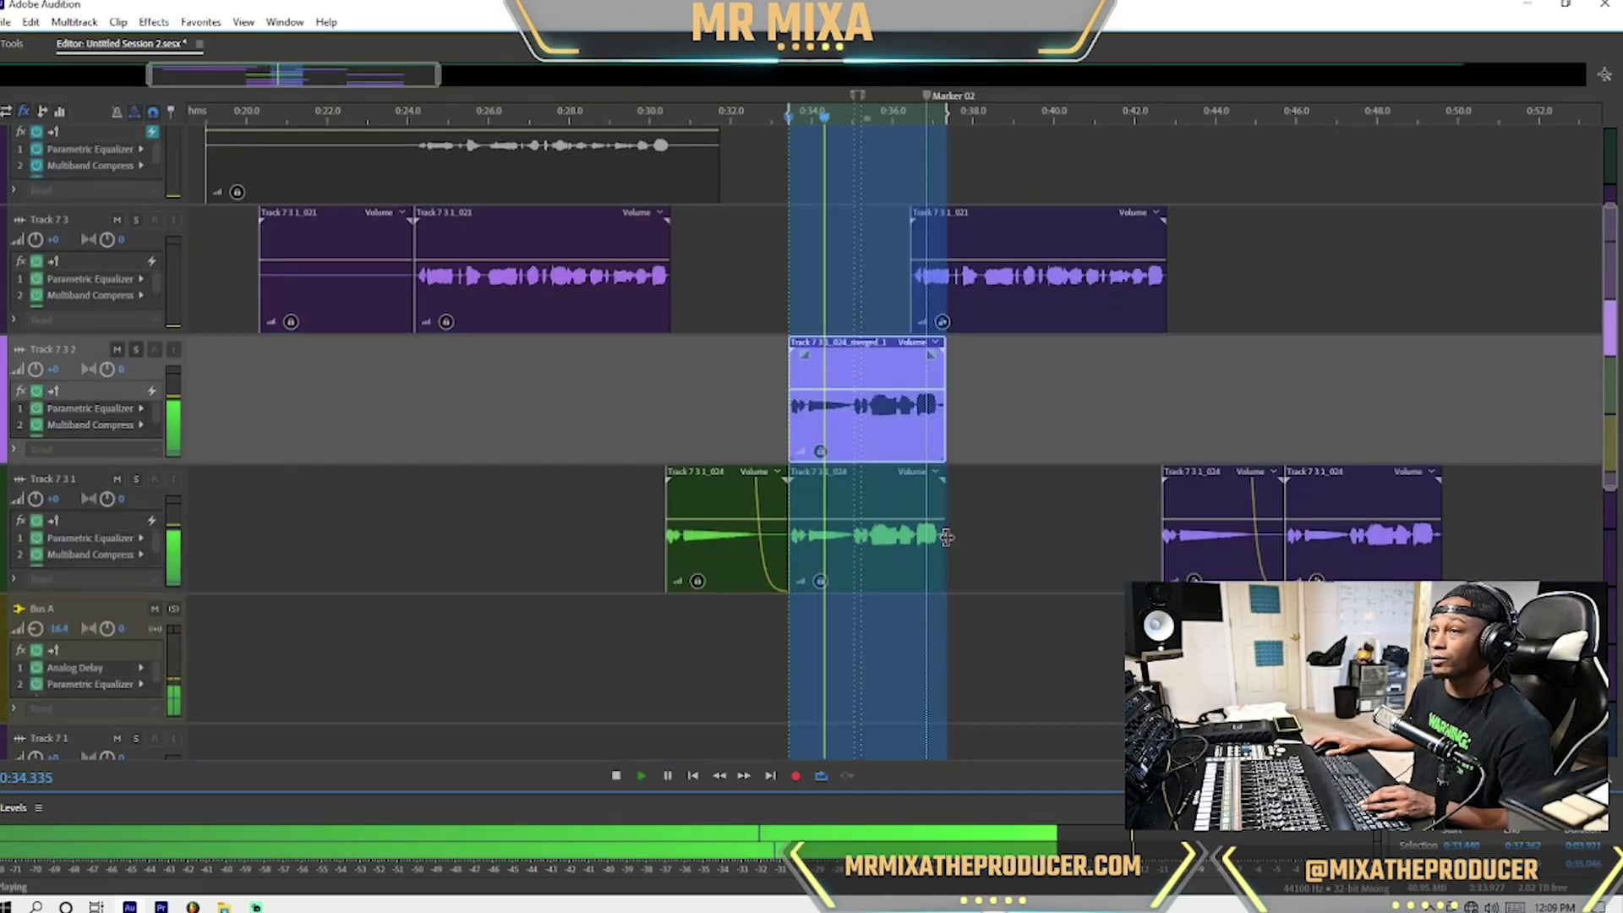
key("space")
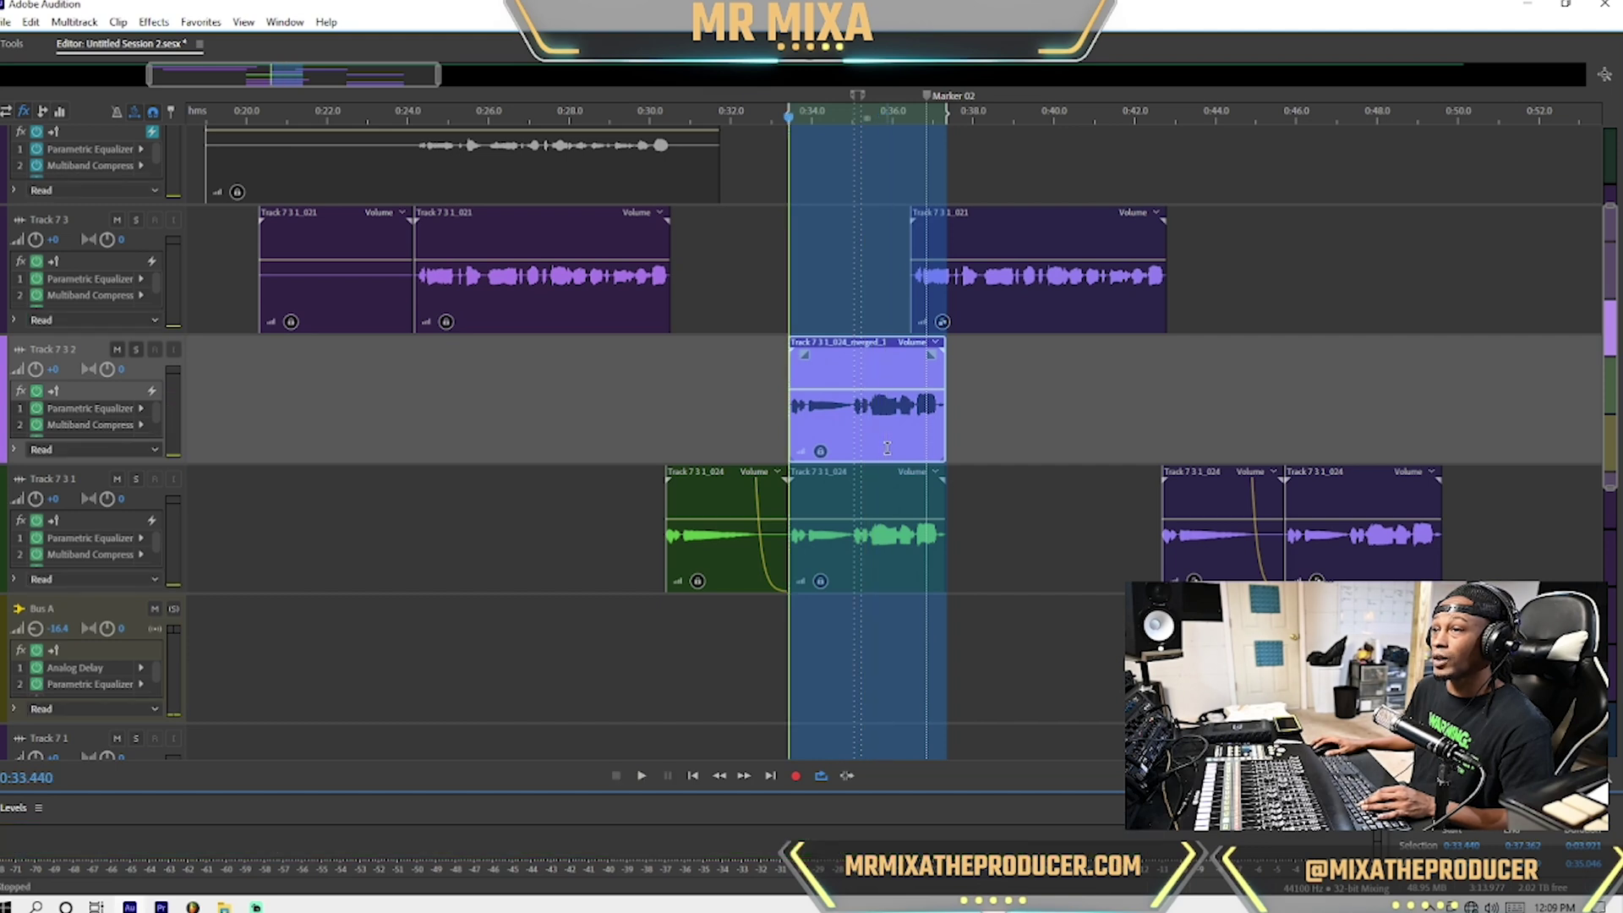
Reapply Stretch and Pitch to the merged clip and play it against the other vocals.
double_click(888, 448)
key("ctrl+a")
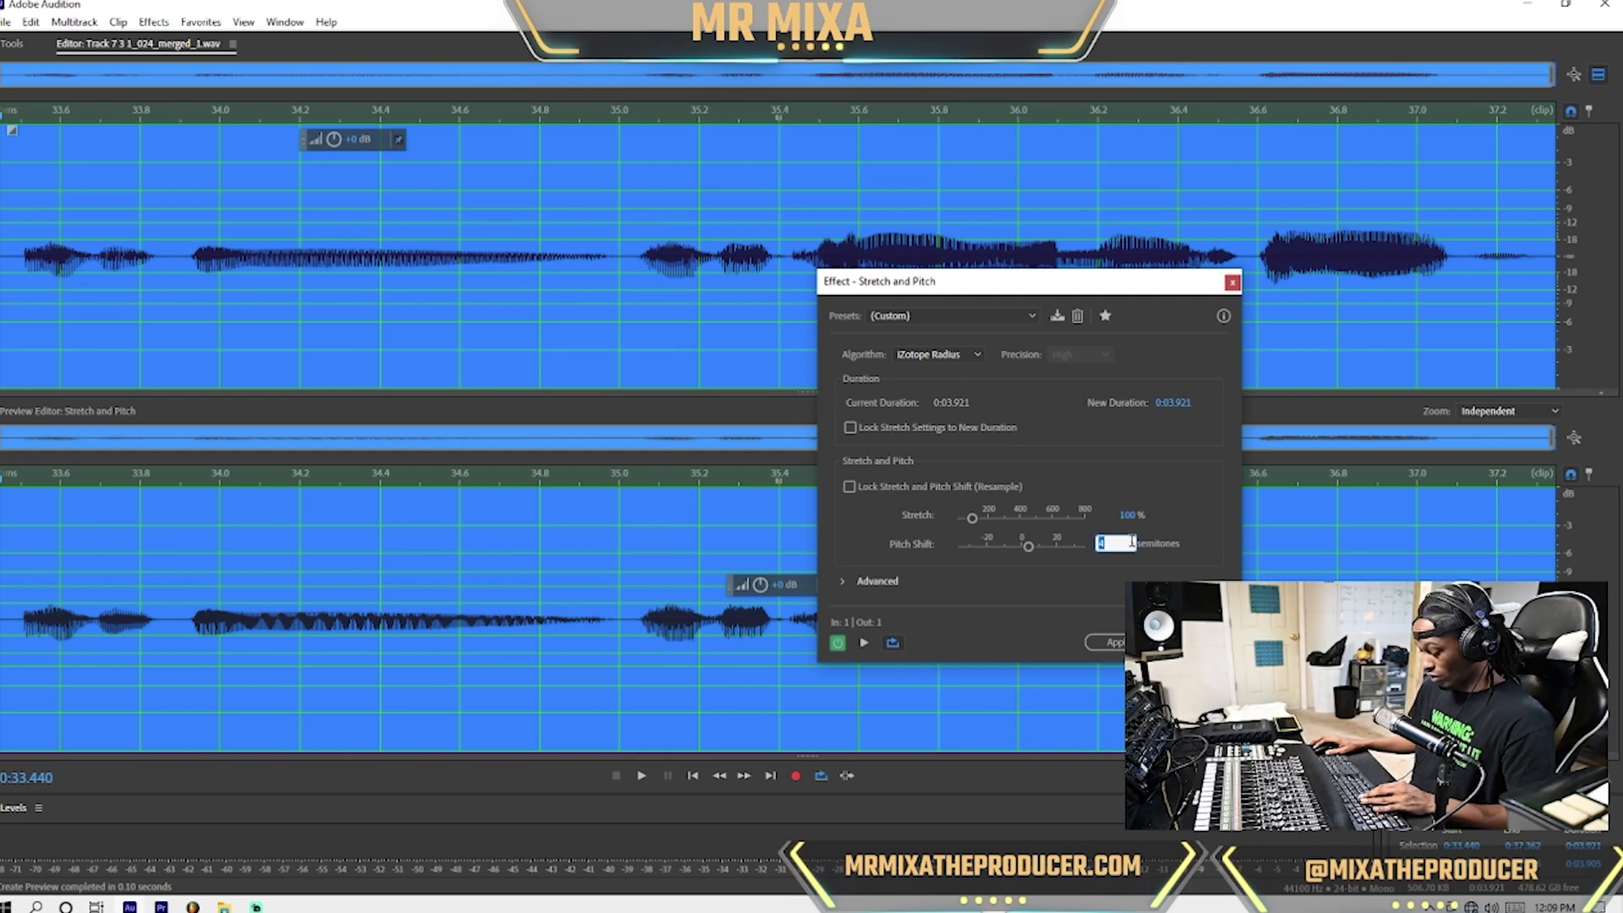
left_click(1108, 642)
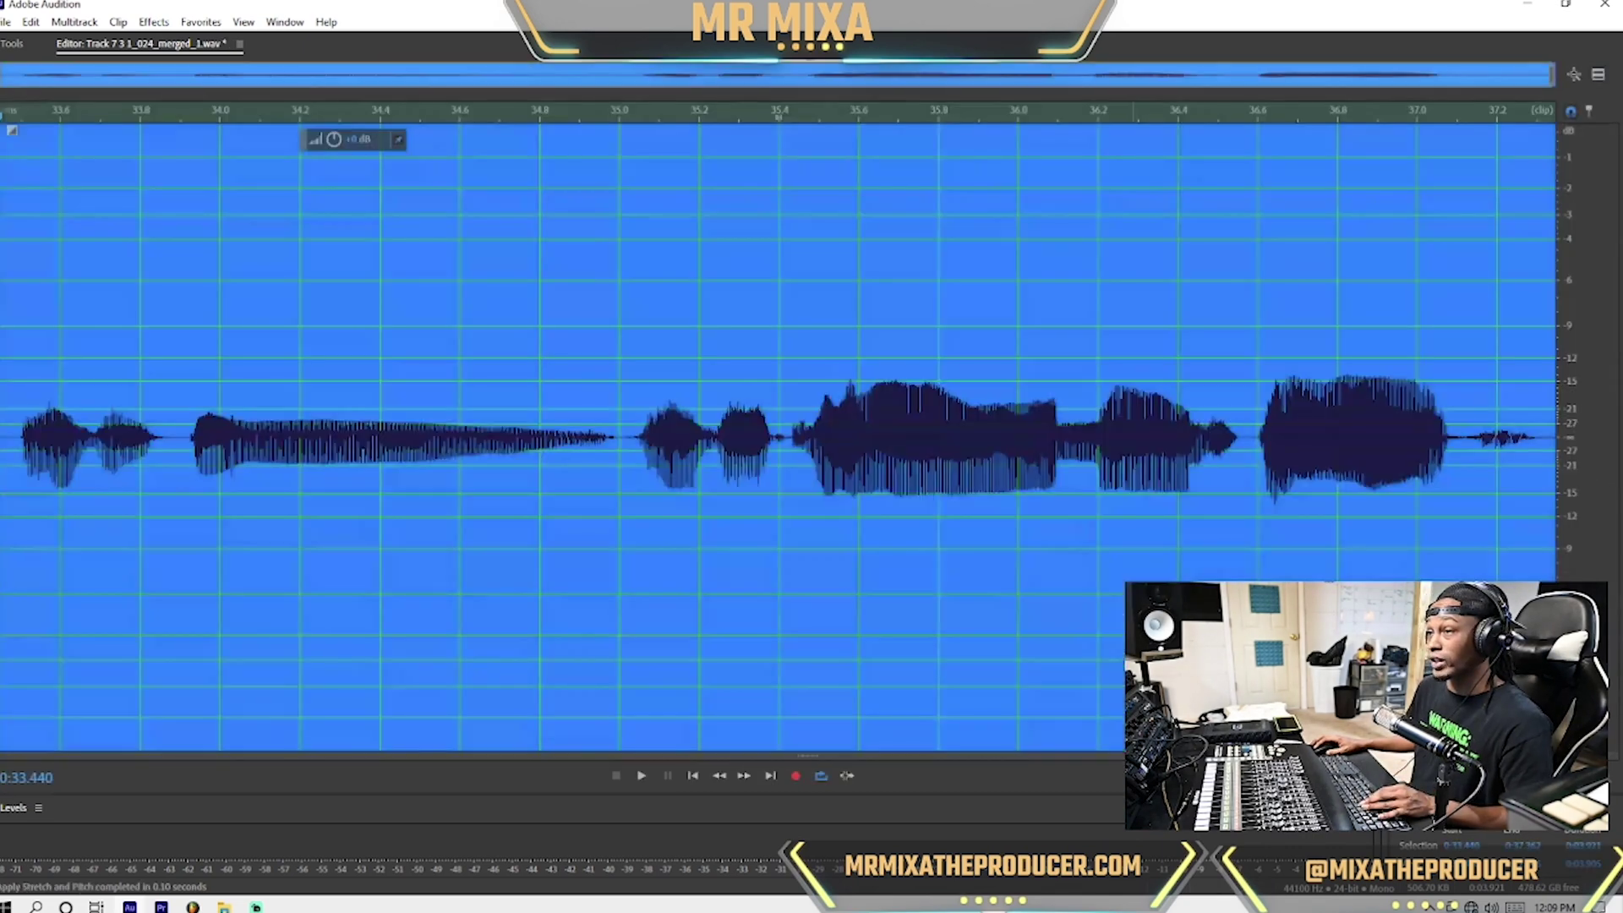
left_click(961, 543)
key("0")
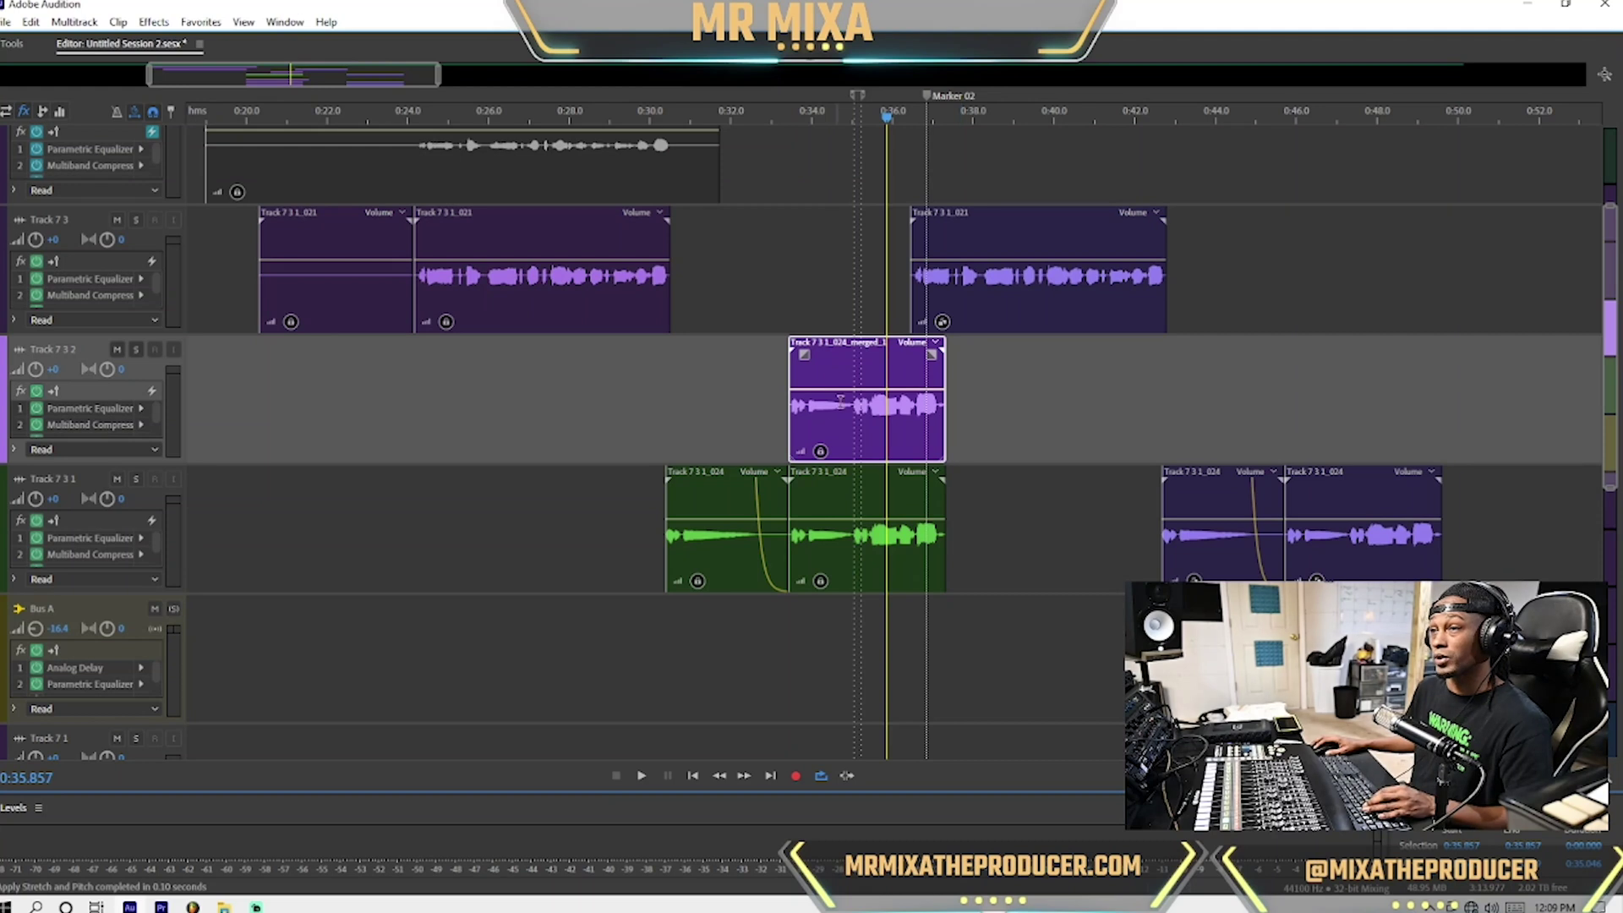
left_click(789, 315)
key("space")
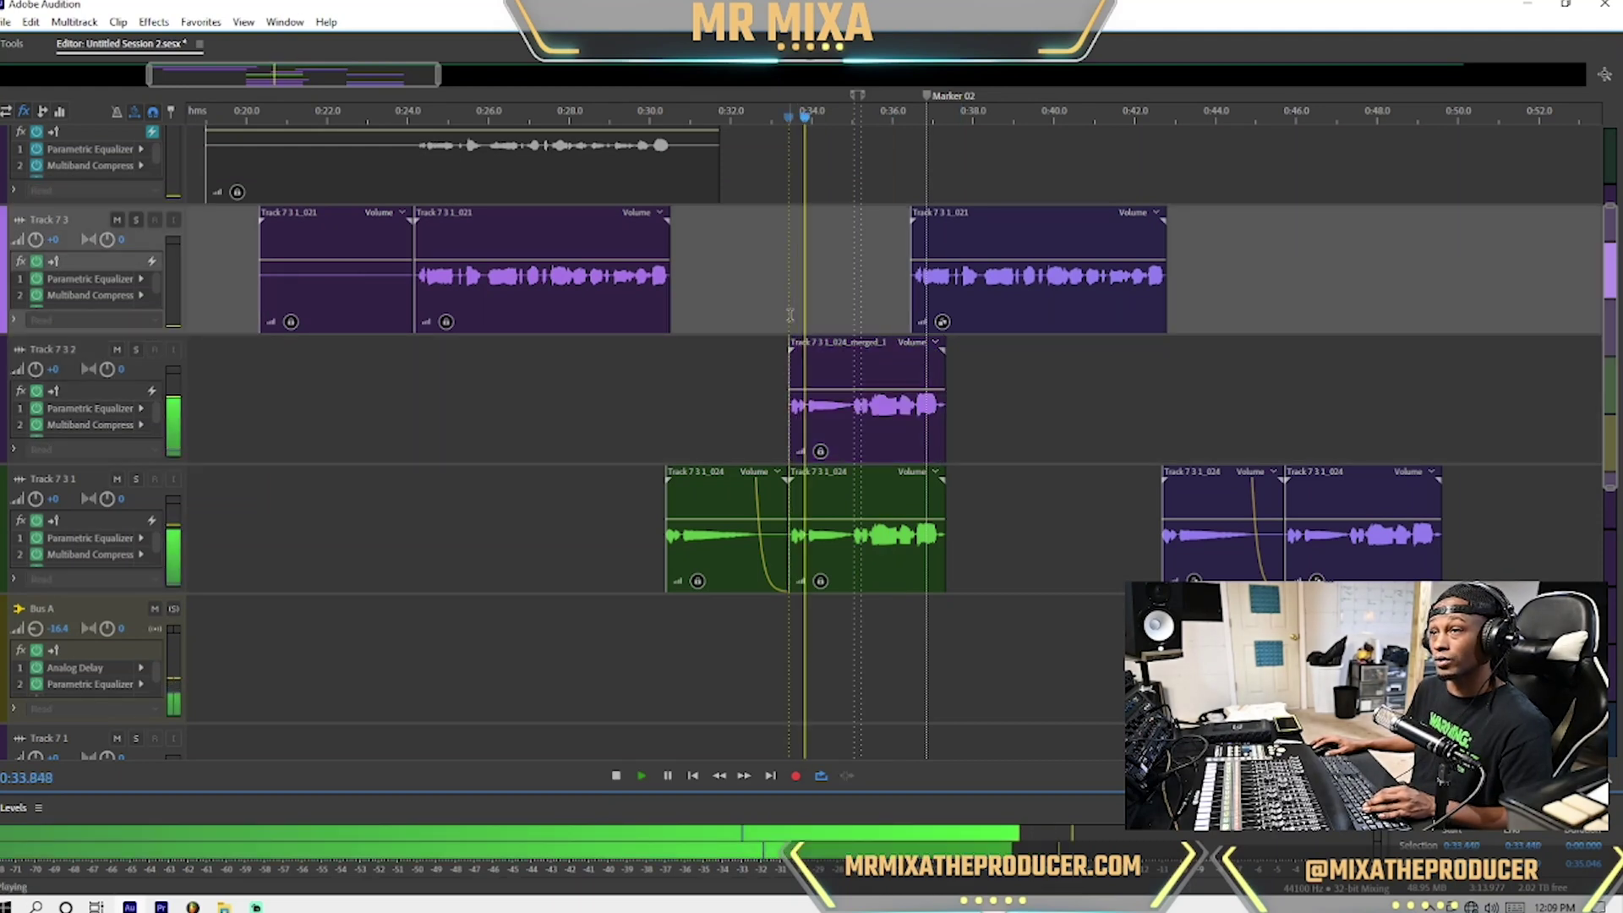
key("space")
Reselect the merged clip's waveform, then play the session from near 0:33.2 and zoom.
left_click(869, 382)
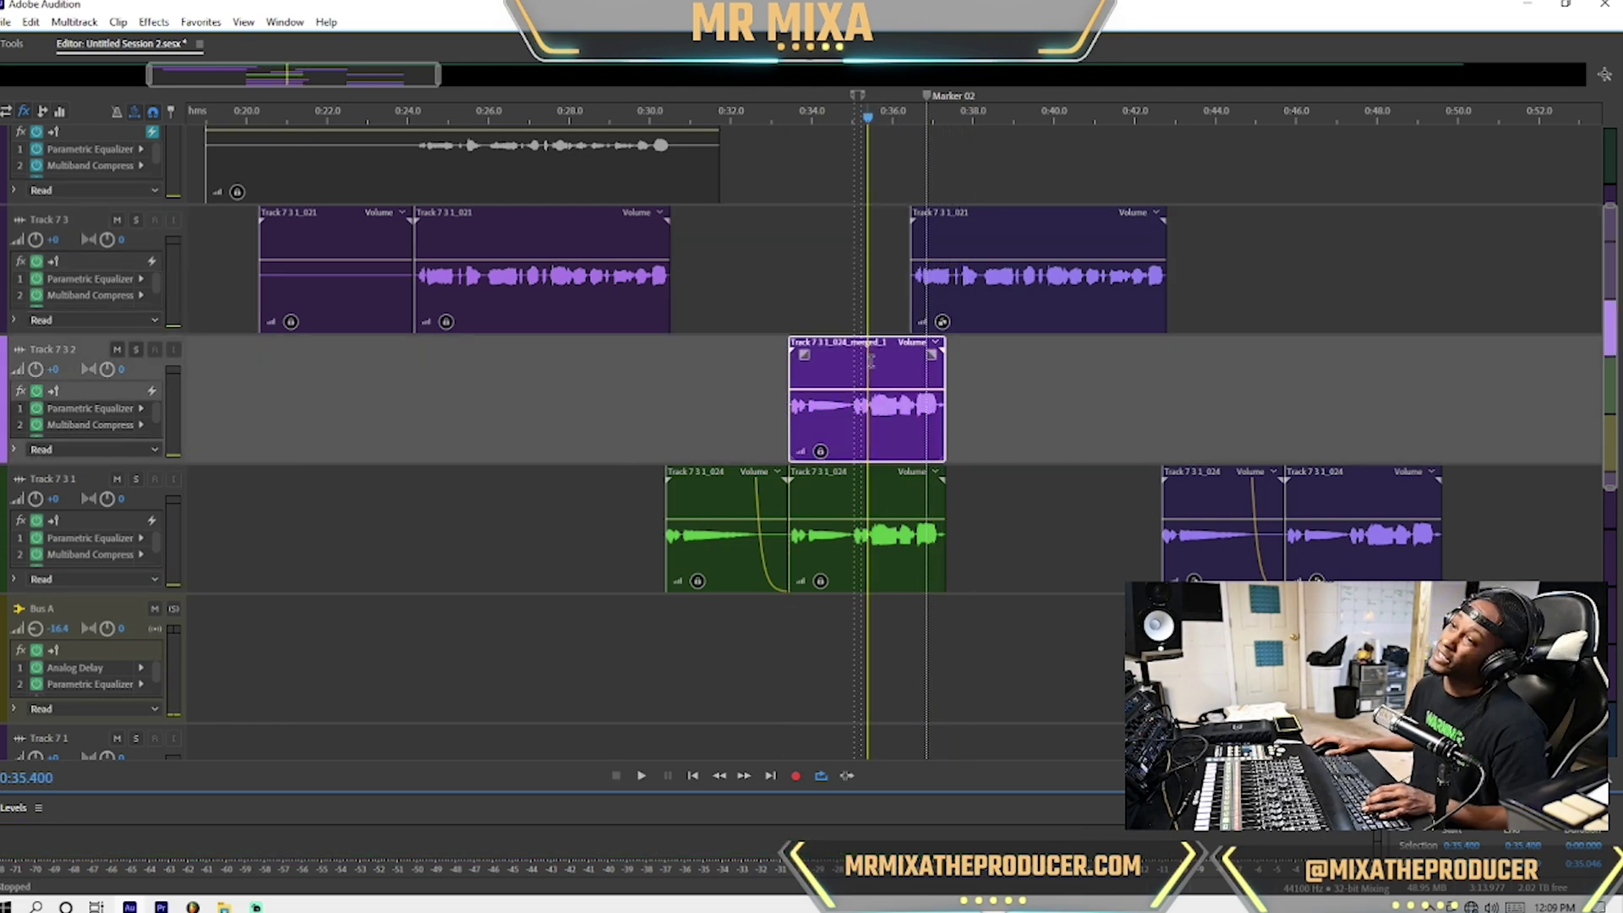
double_click(864, 364)
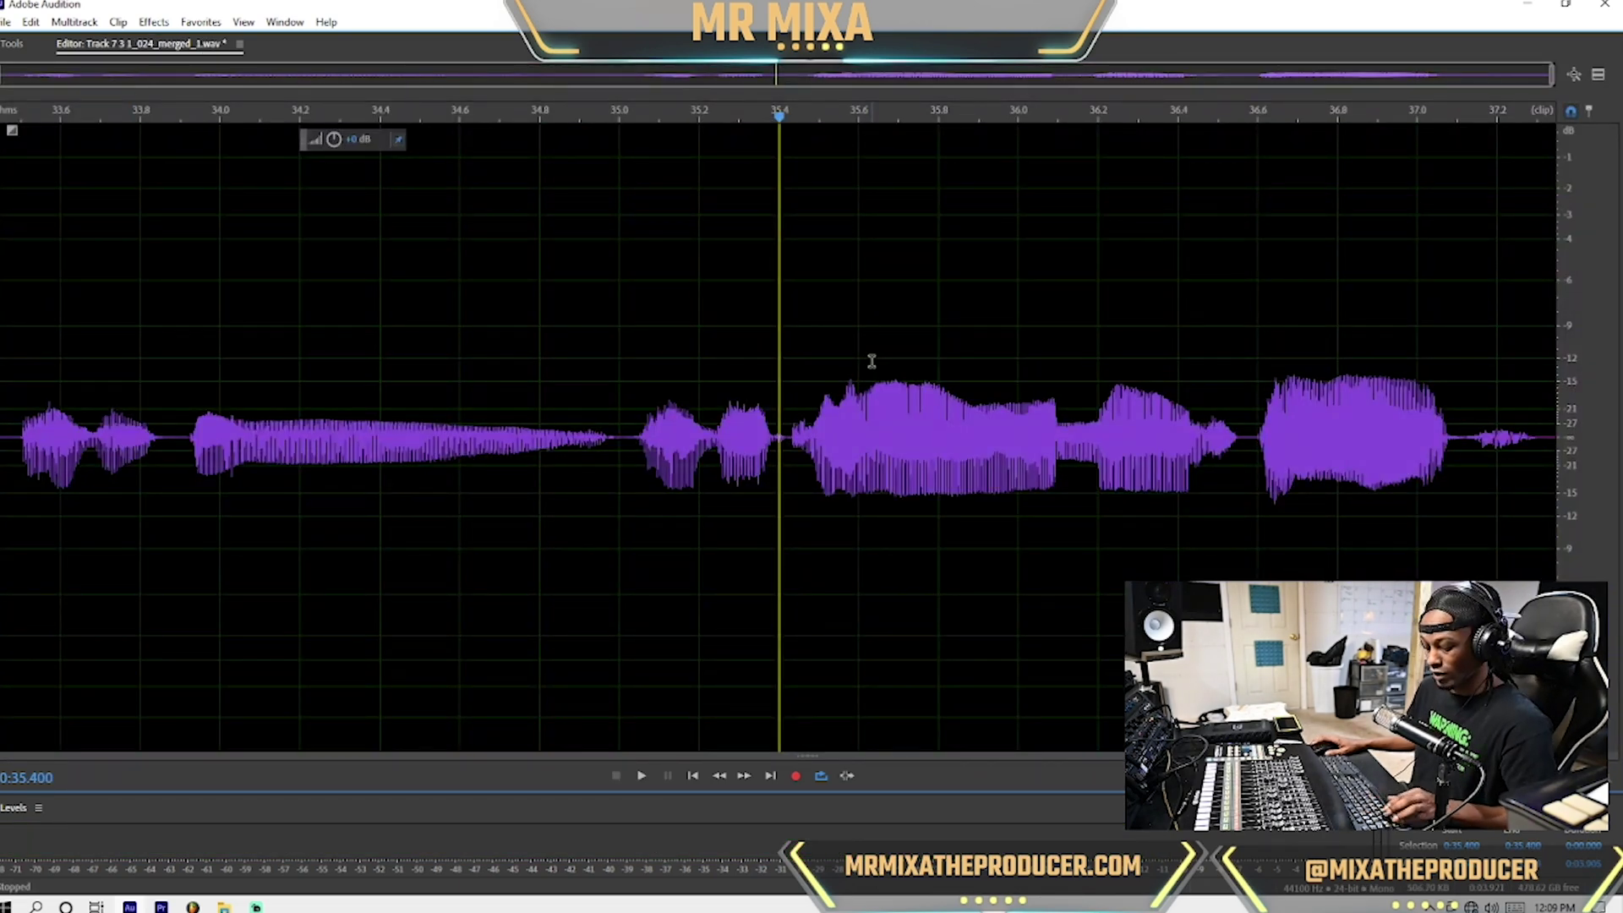
key("ctrl+a")
key("0")
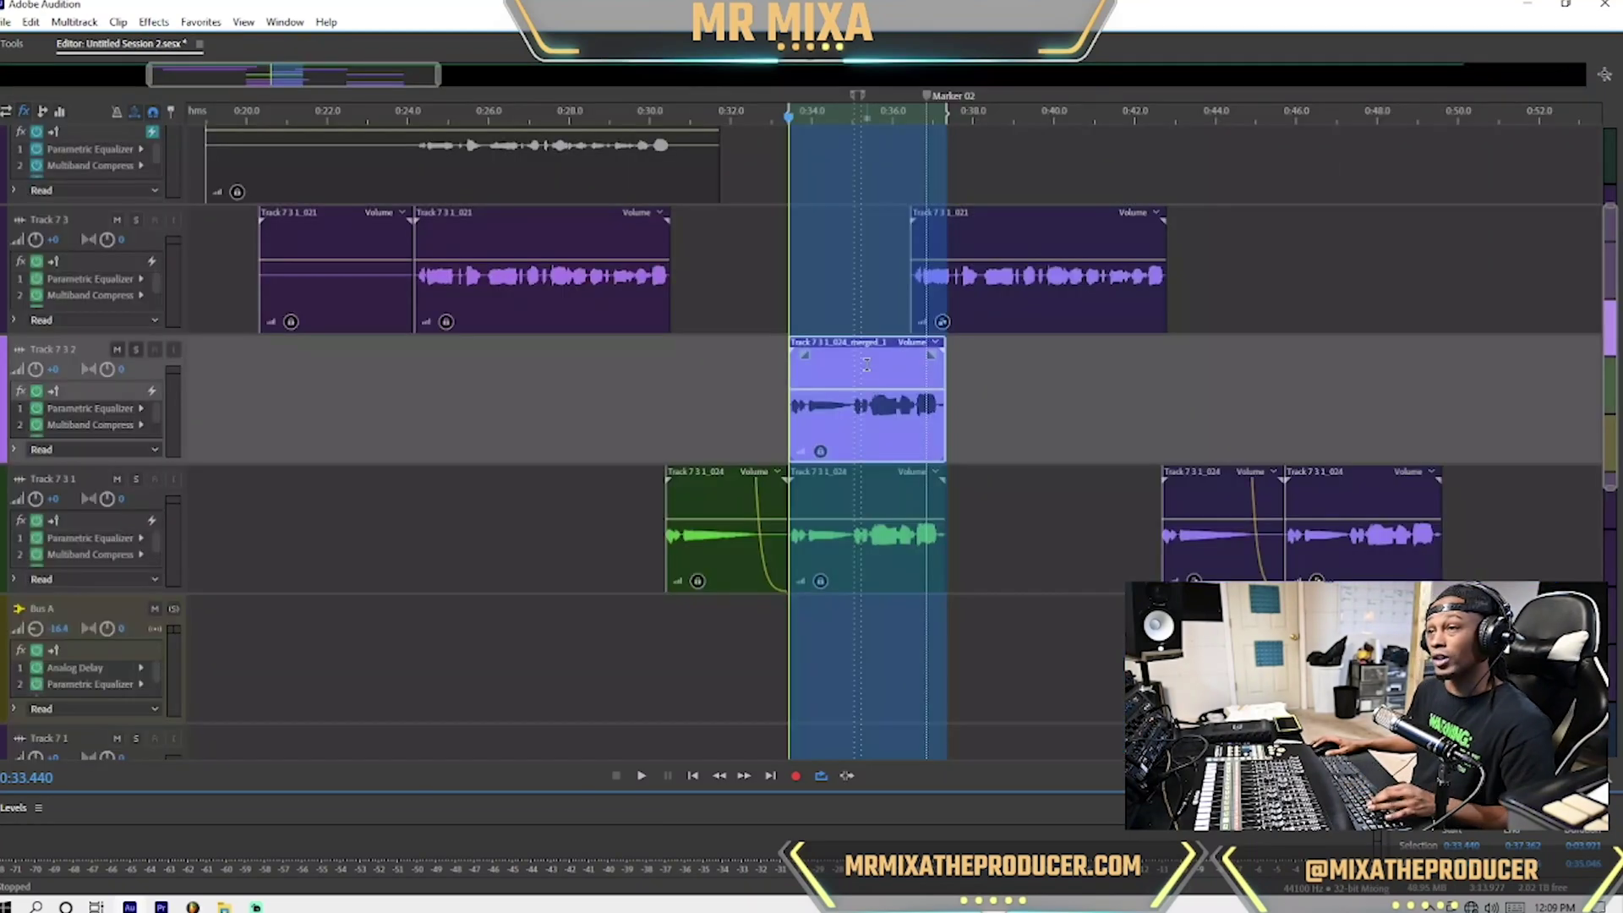
left_click(863, 367)
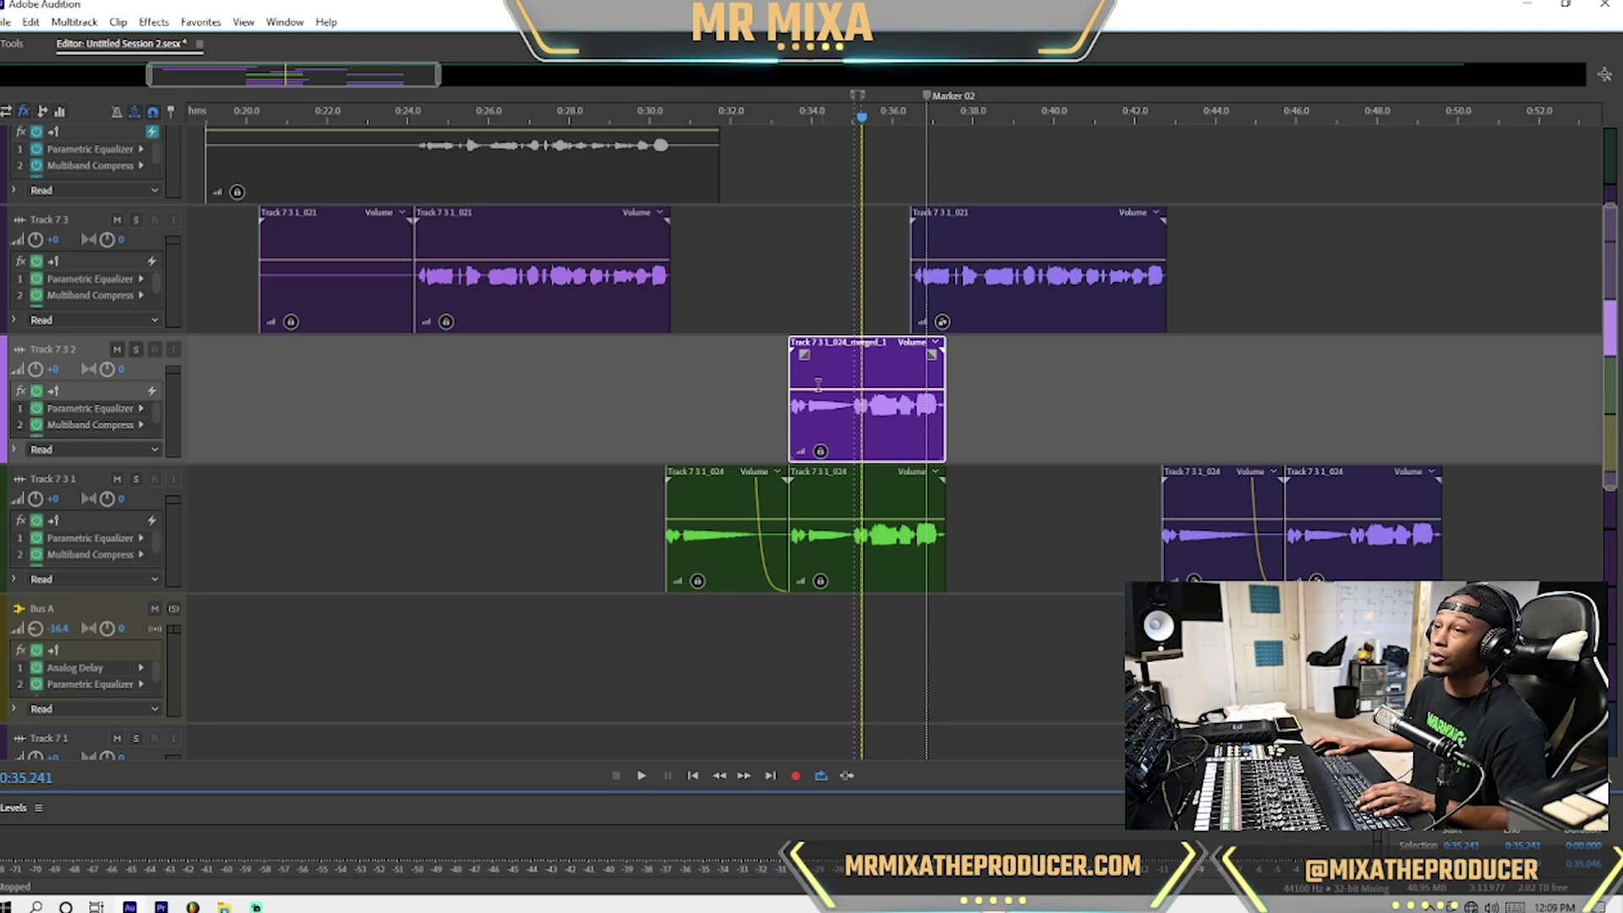
left_click(778, 358)
key("space")
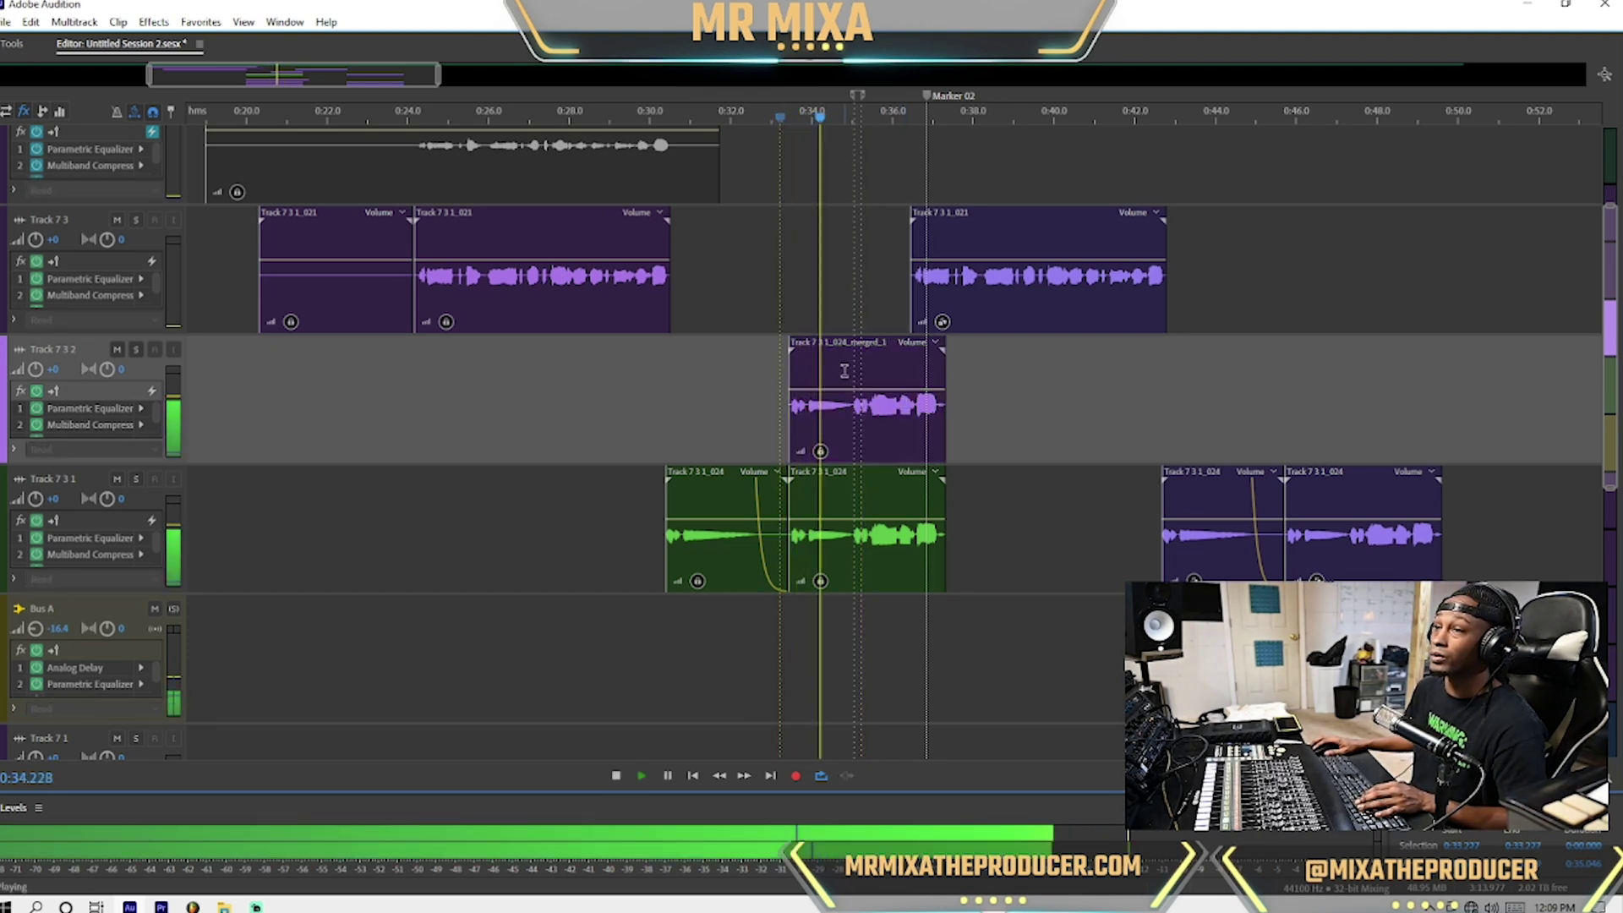
key("space")
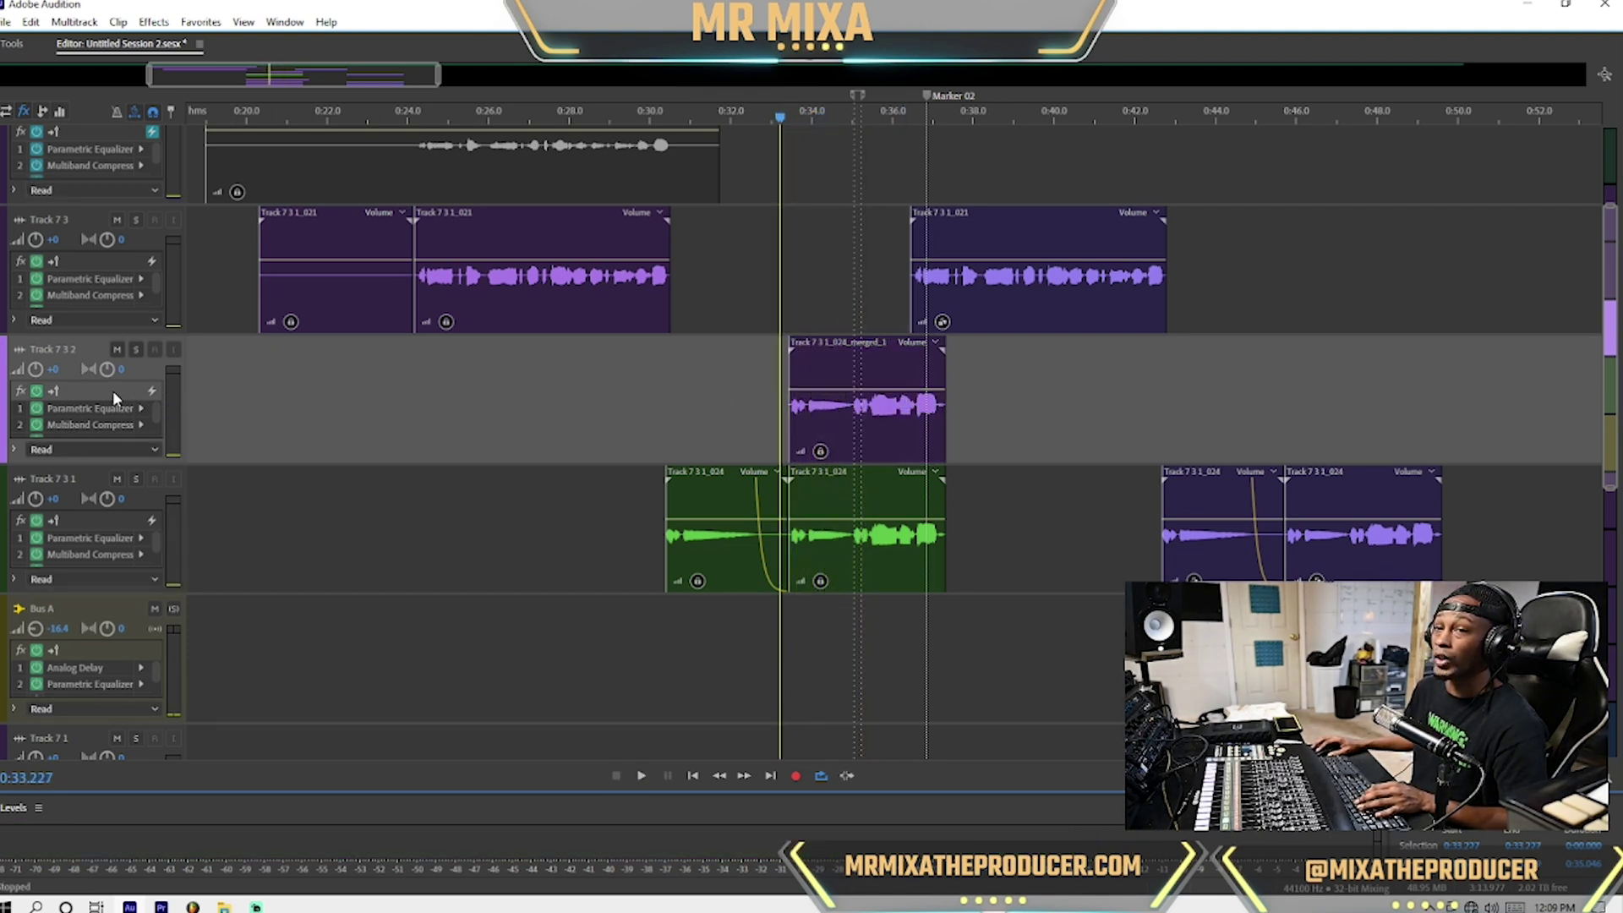
key("=")
key("=")
key("=")
key("=")
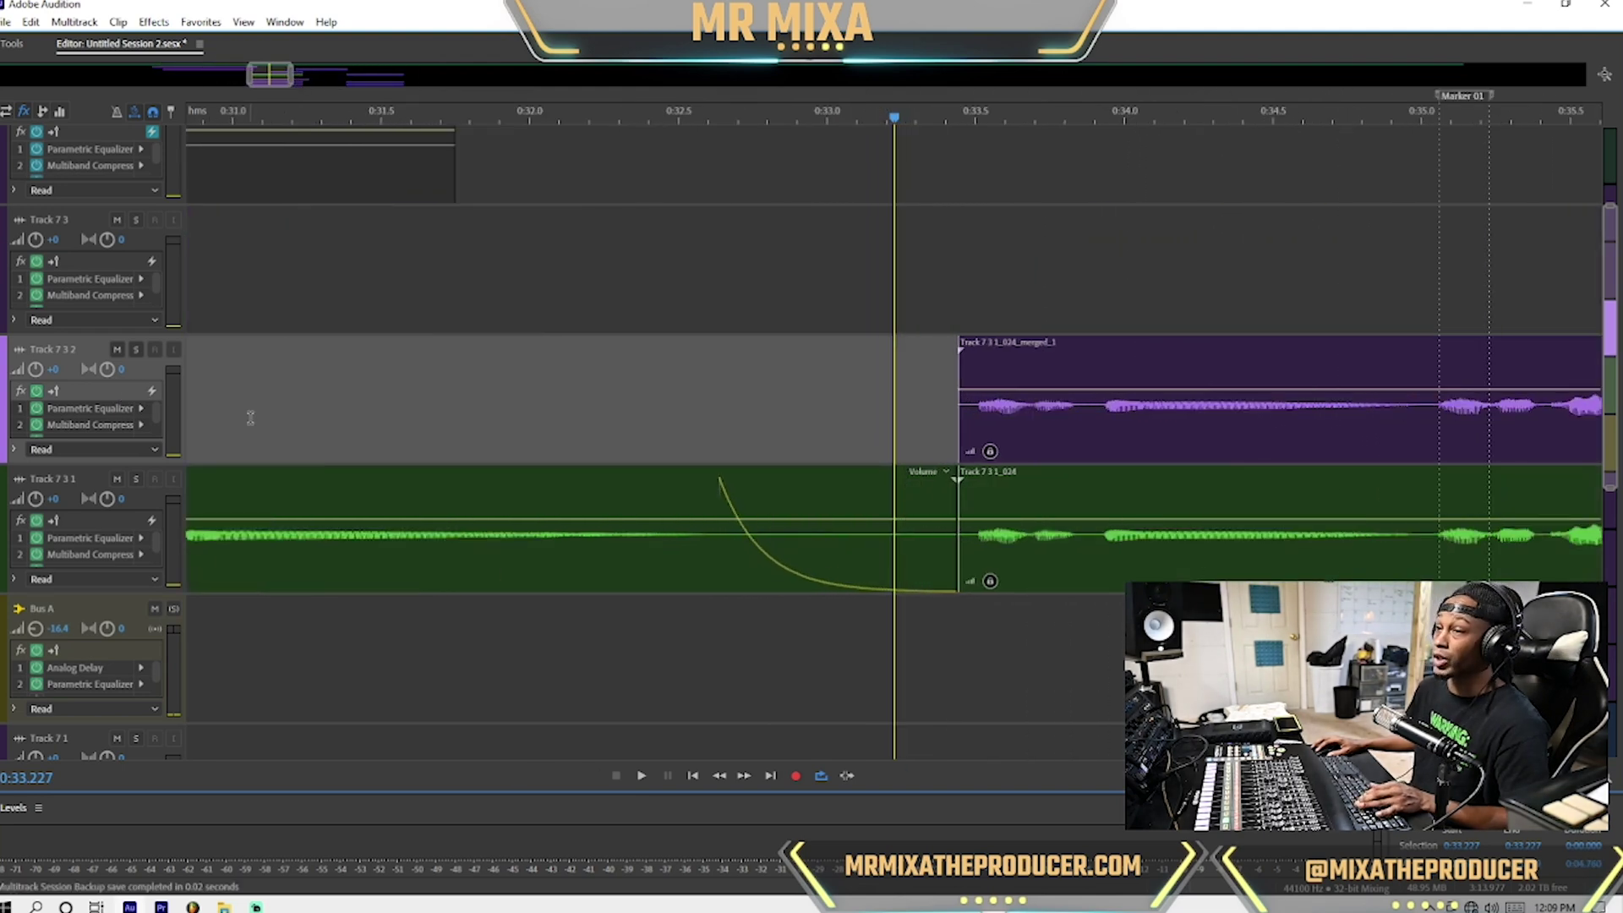
key("minus")
key("minus")
key("minus")
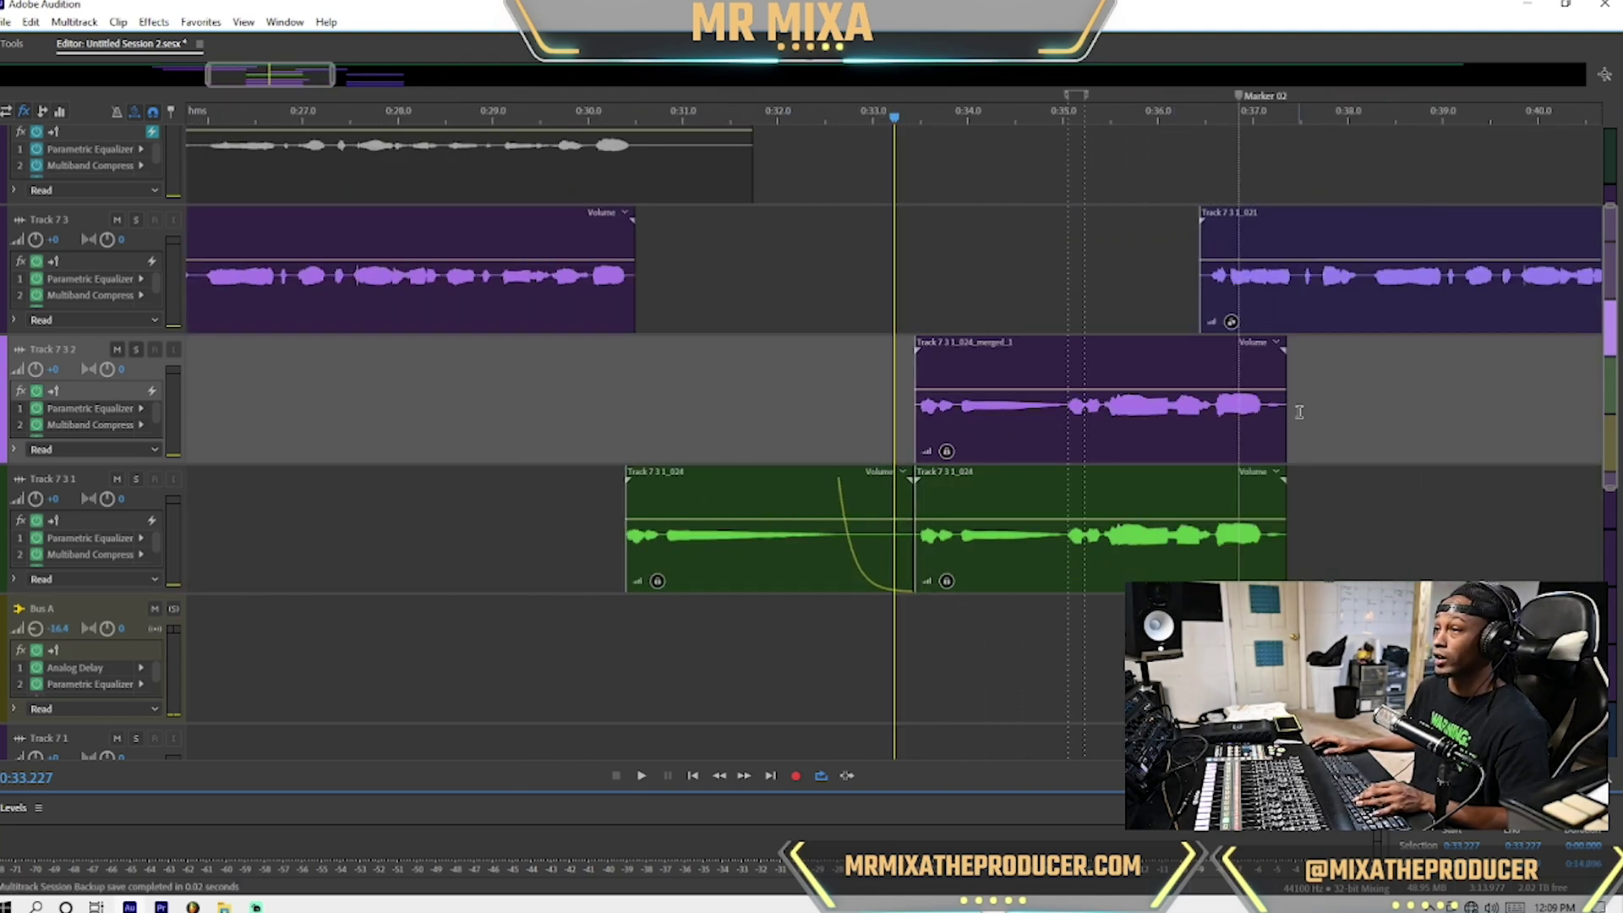
left_click(1299, 412)
Duplicate Track 7 3 2, move Track 7 3 1 above it, and expand the effects racks.
key("ctrl+d")
left_click(883, 464)
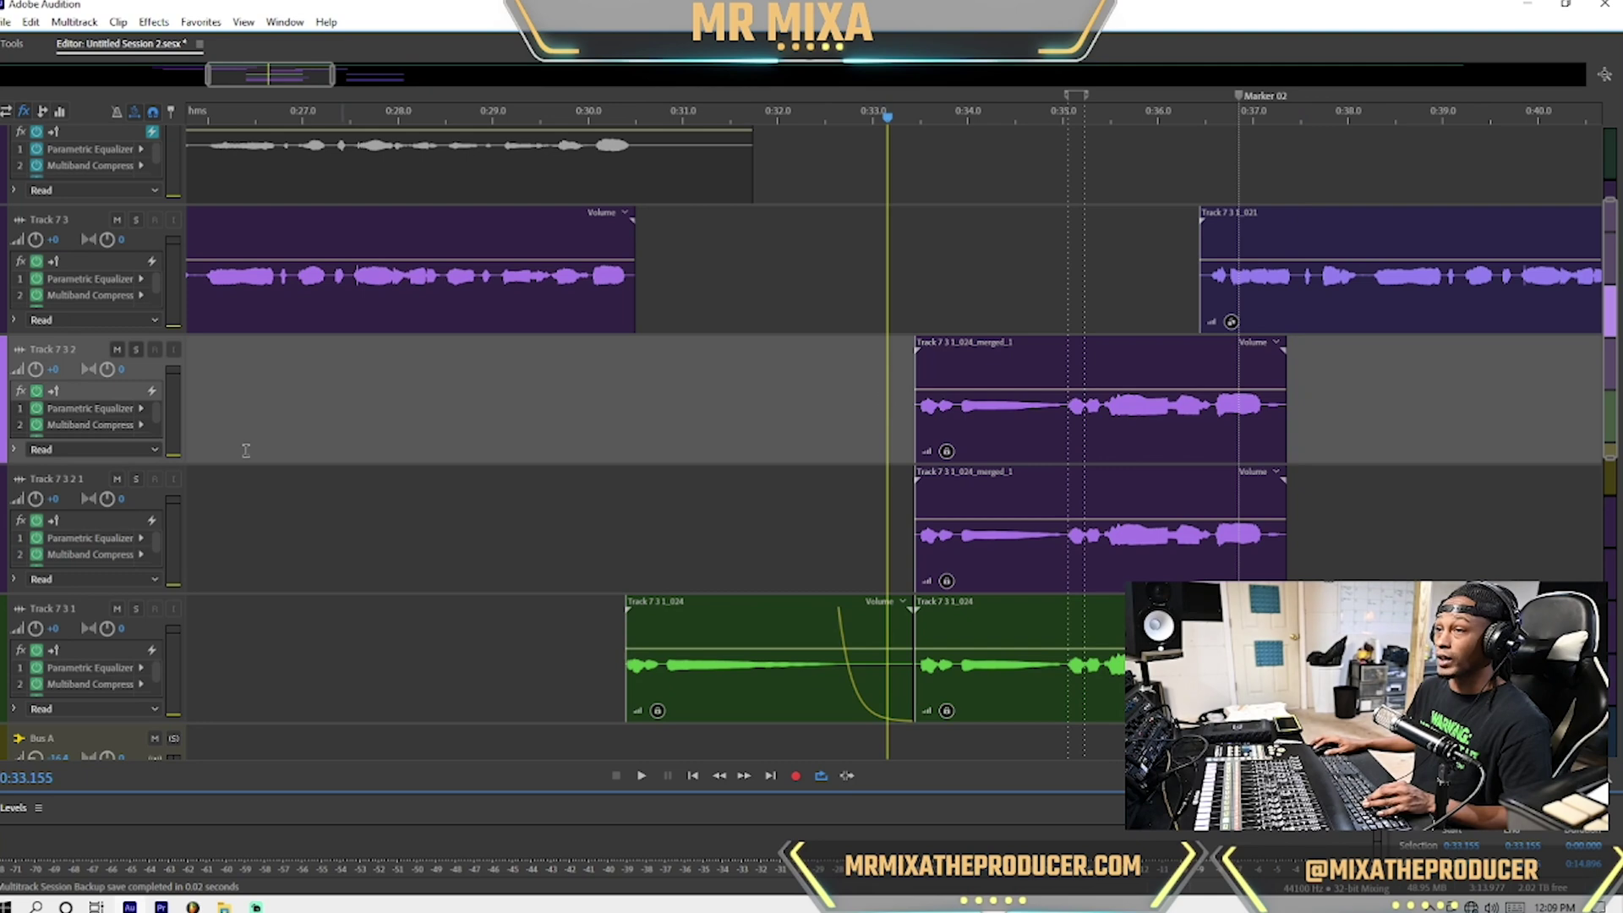
key("alt+minus")
key("alt+minus")
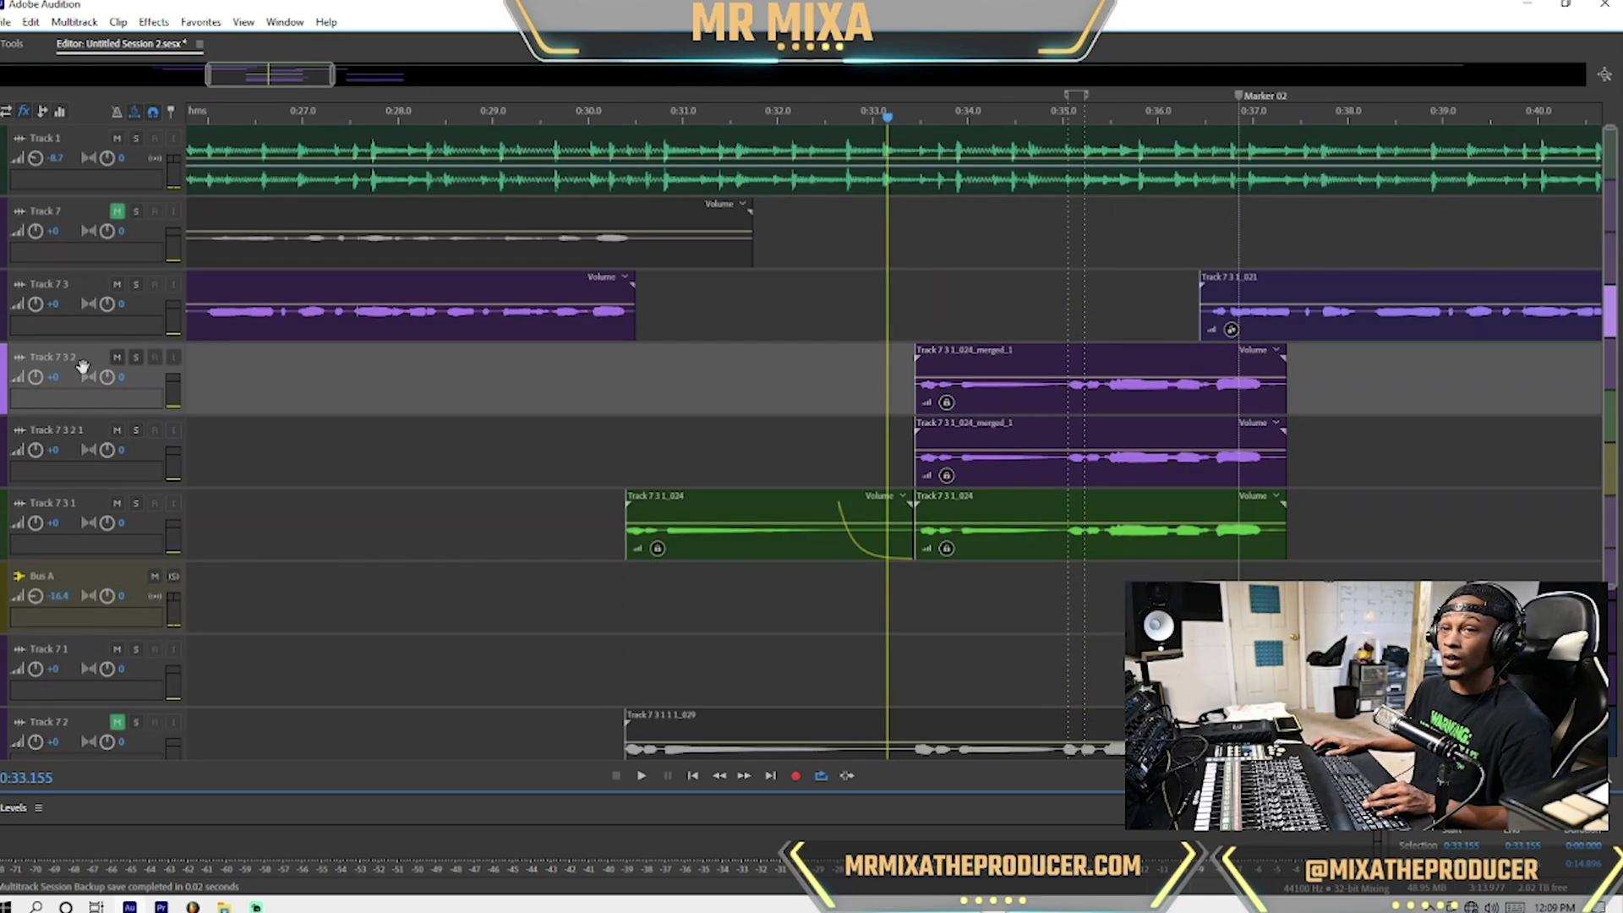
left_click_drag(7, 509, 119, 325)
left_click(896, 457)
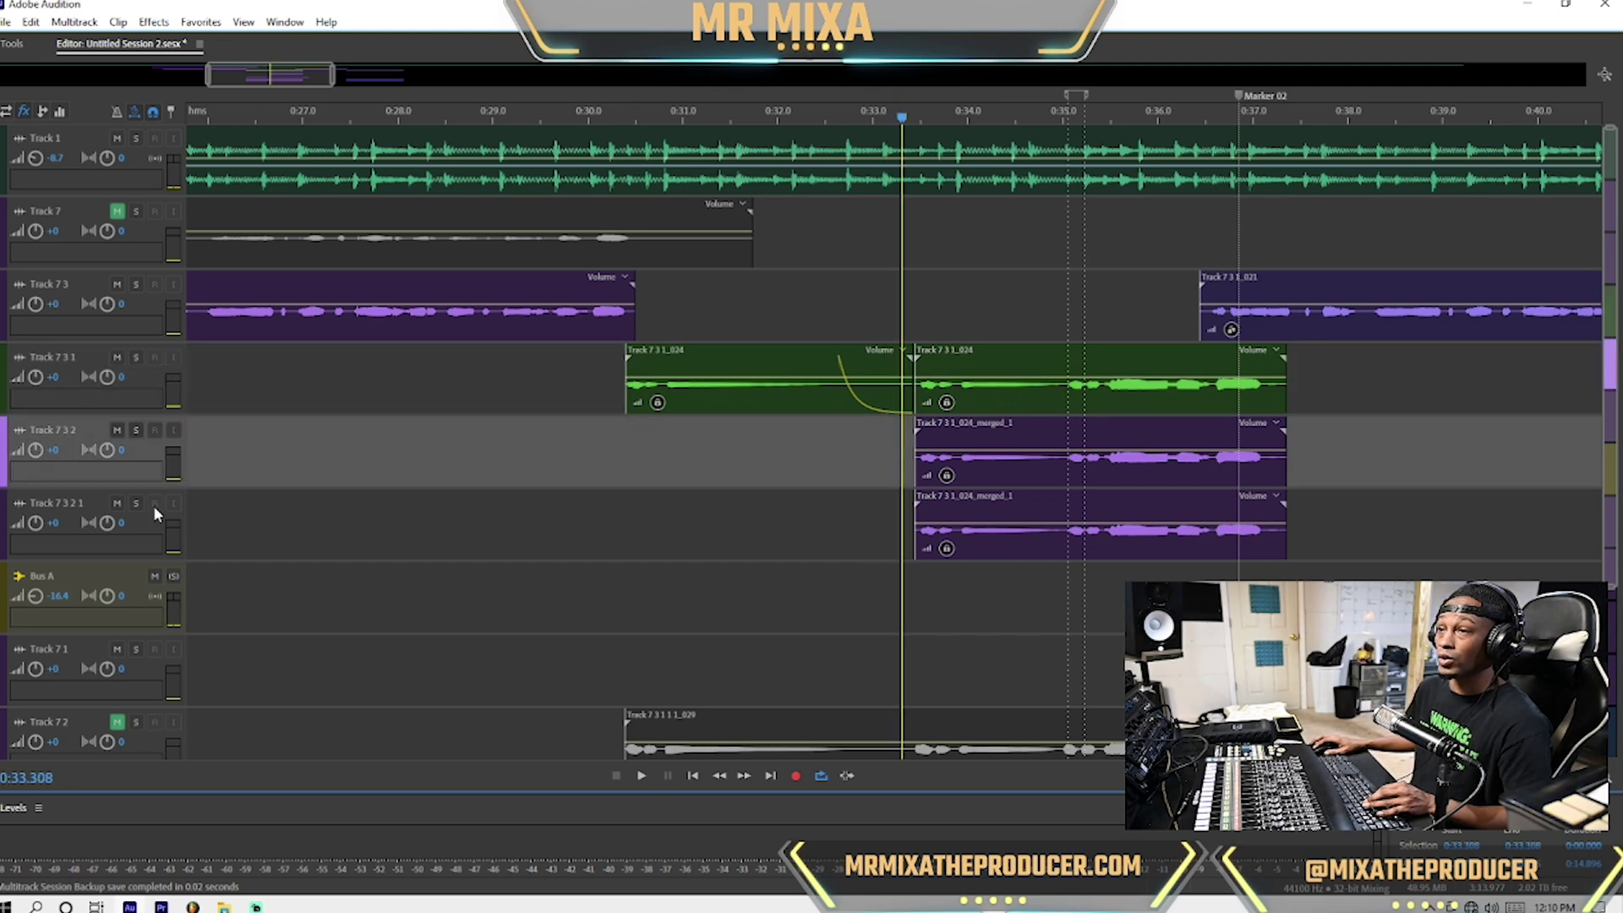
key("alt+equal")
key("alt+equal")
Rename Track 7 3 2 and Track 7 3 2 1 both to 'WORK ON'.
double_click(64, 380)
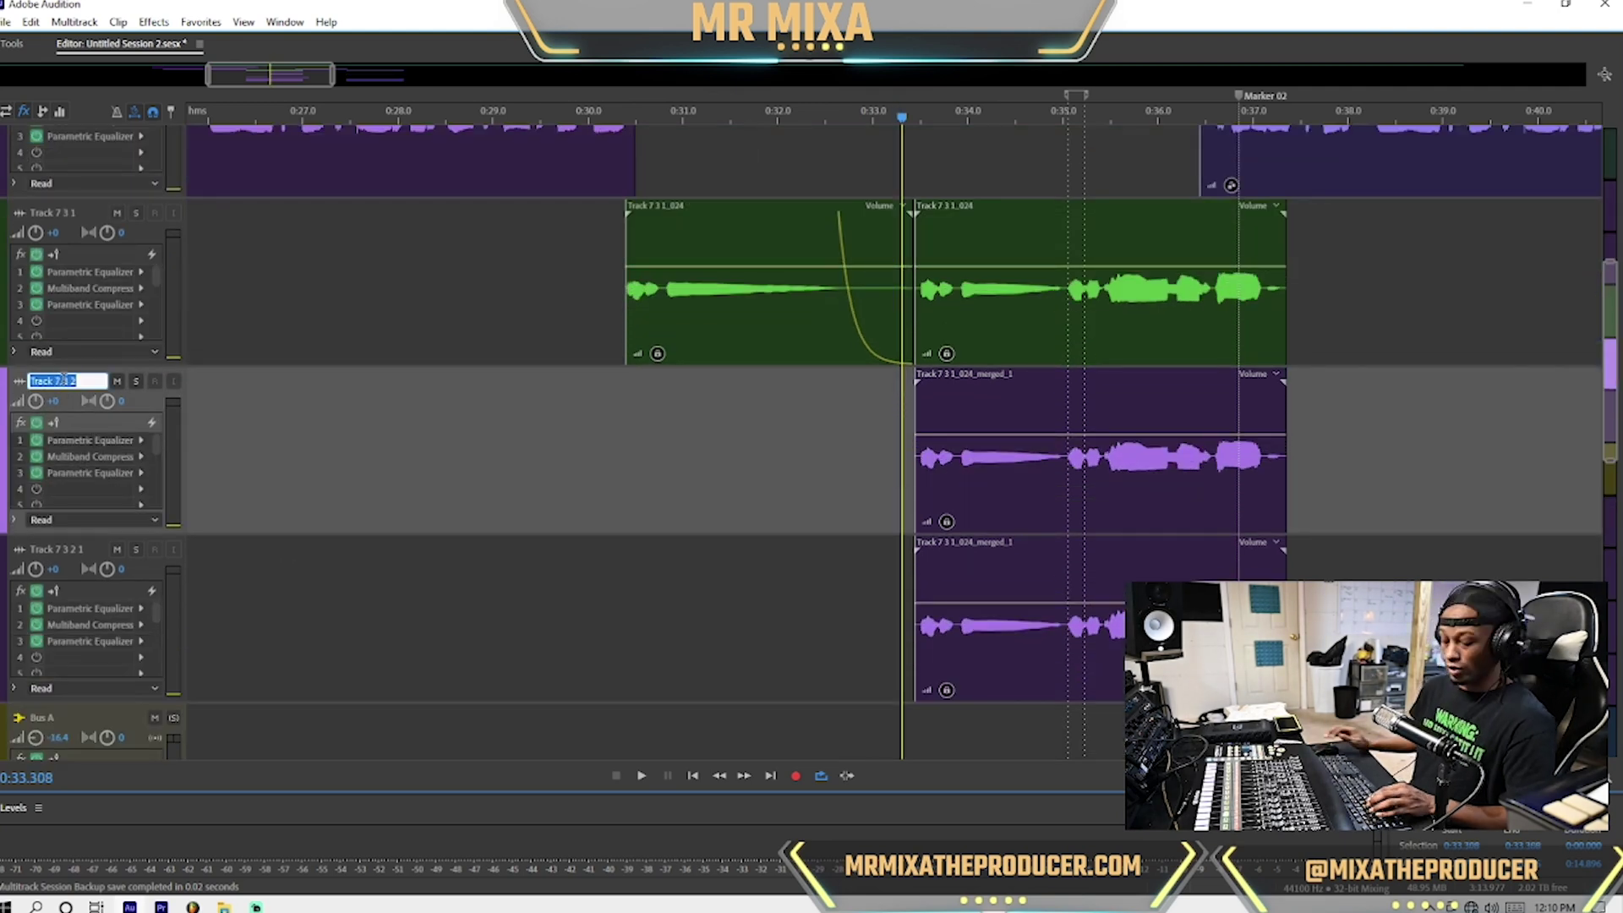
type("WORK ON")
key("Return")
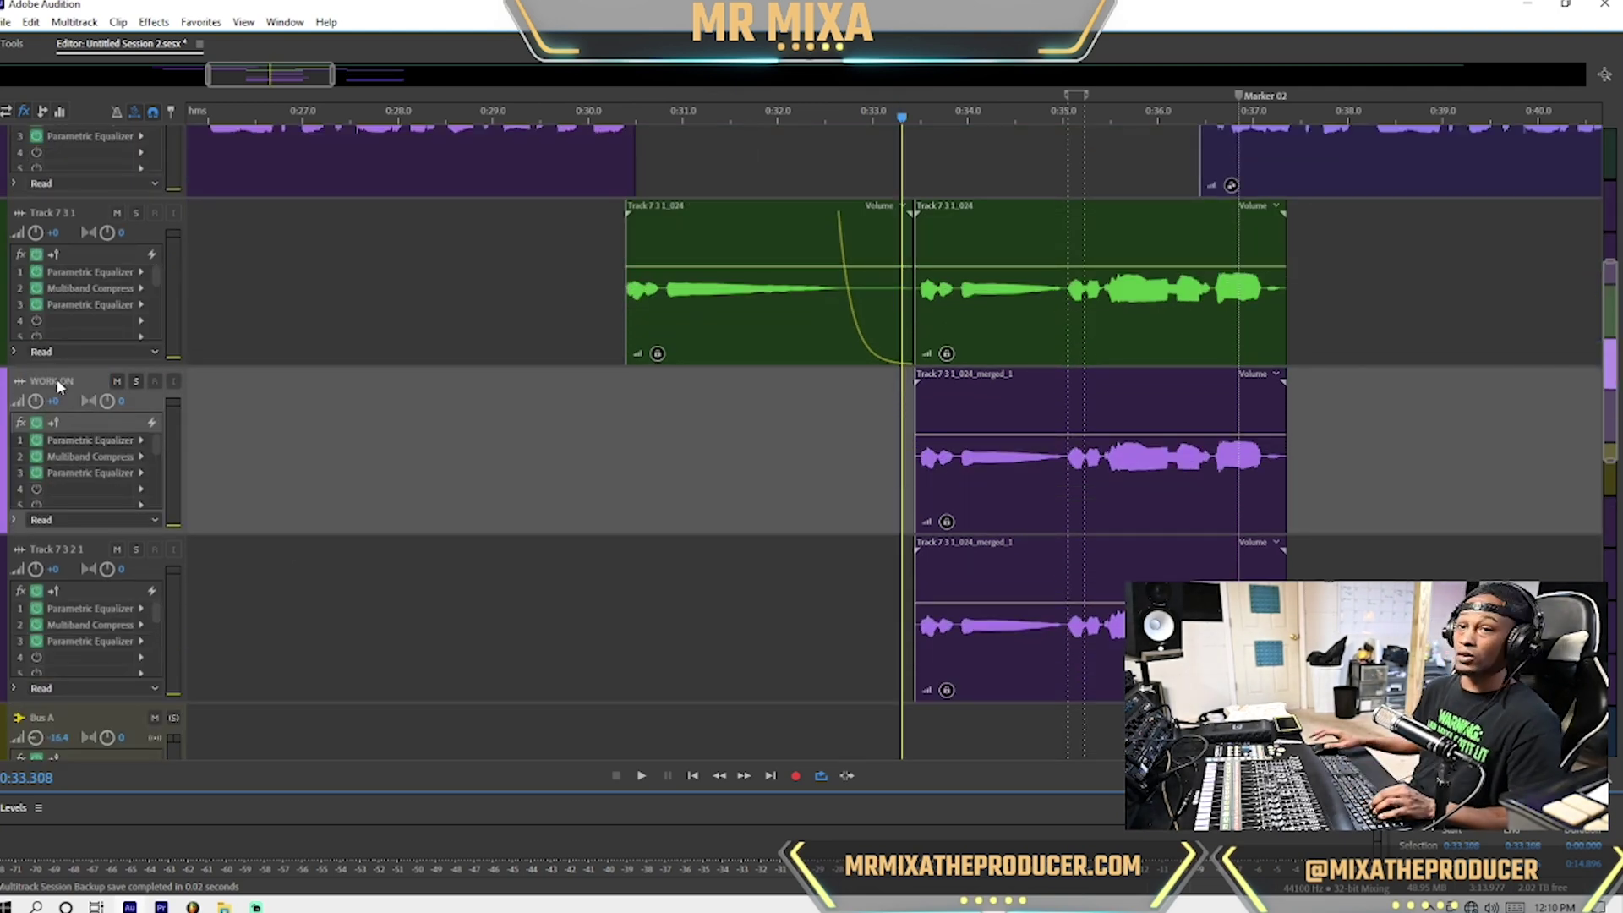
double_click(64, 549)
type("WOR")
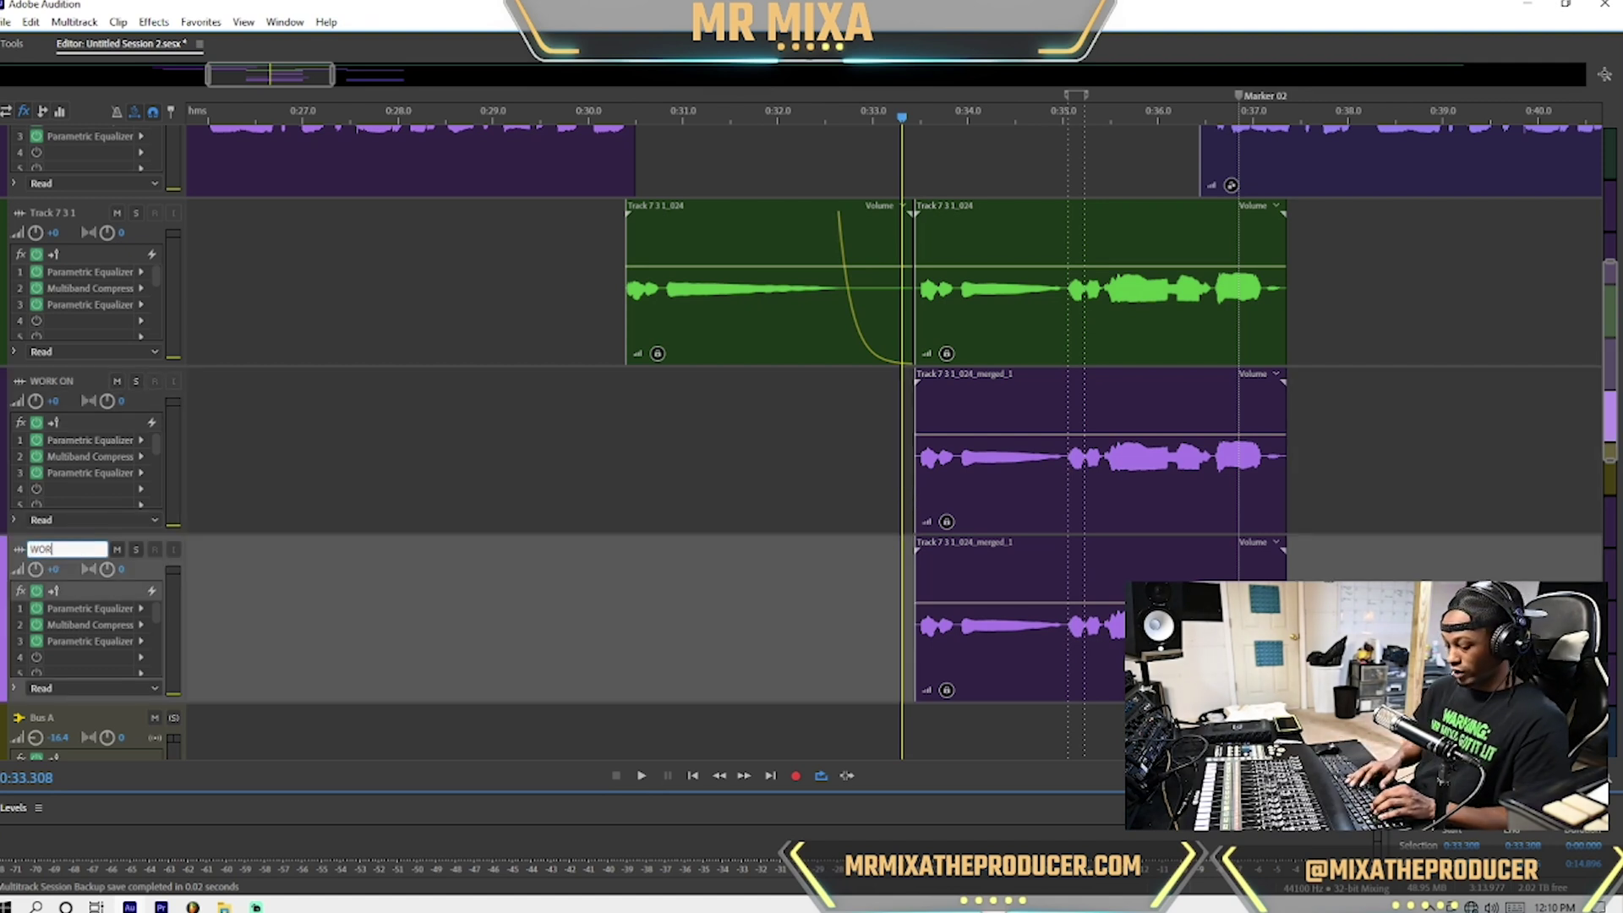
type("K ON")
key("Return")
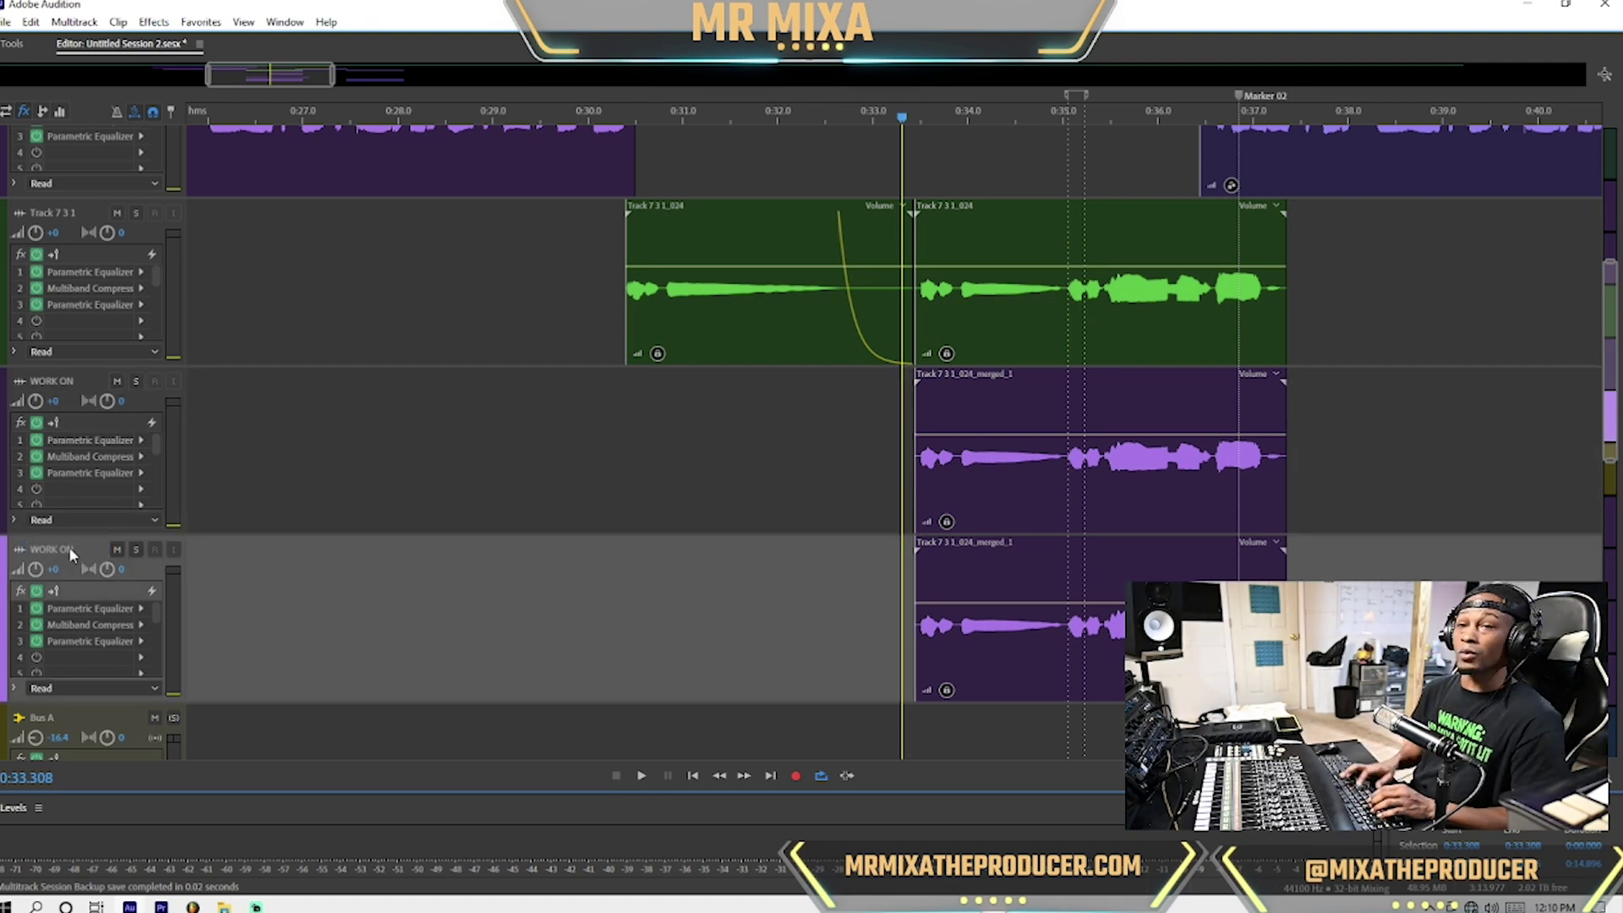
left_click(141, 488)
mouse_move(226, 568)
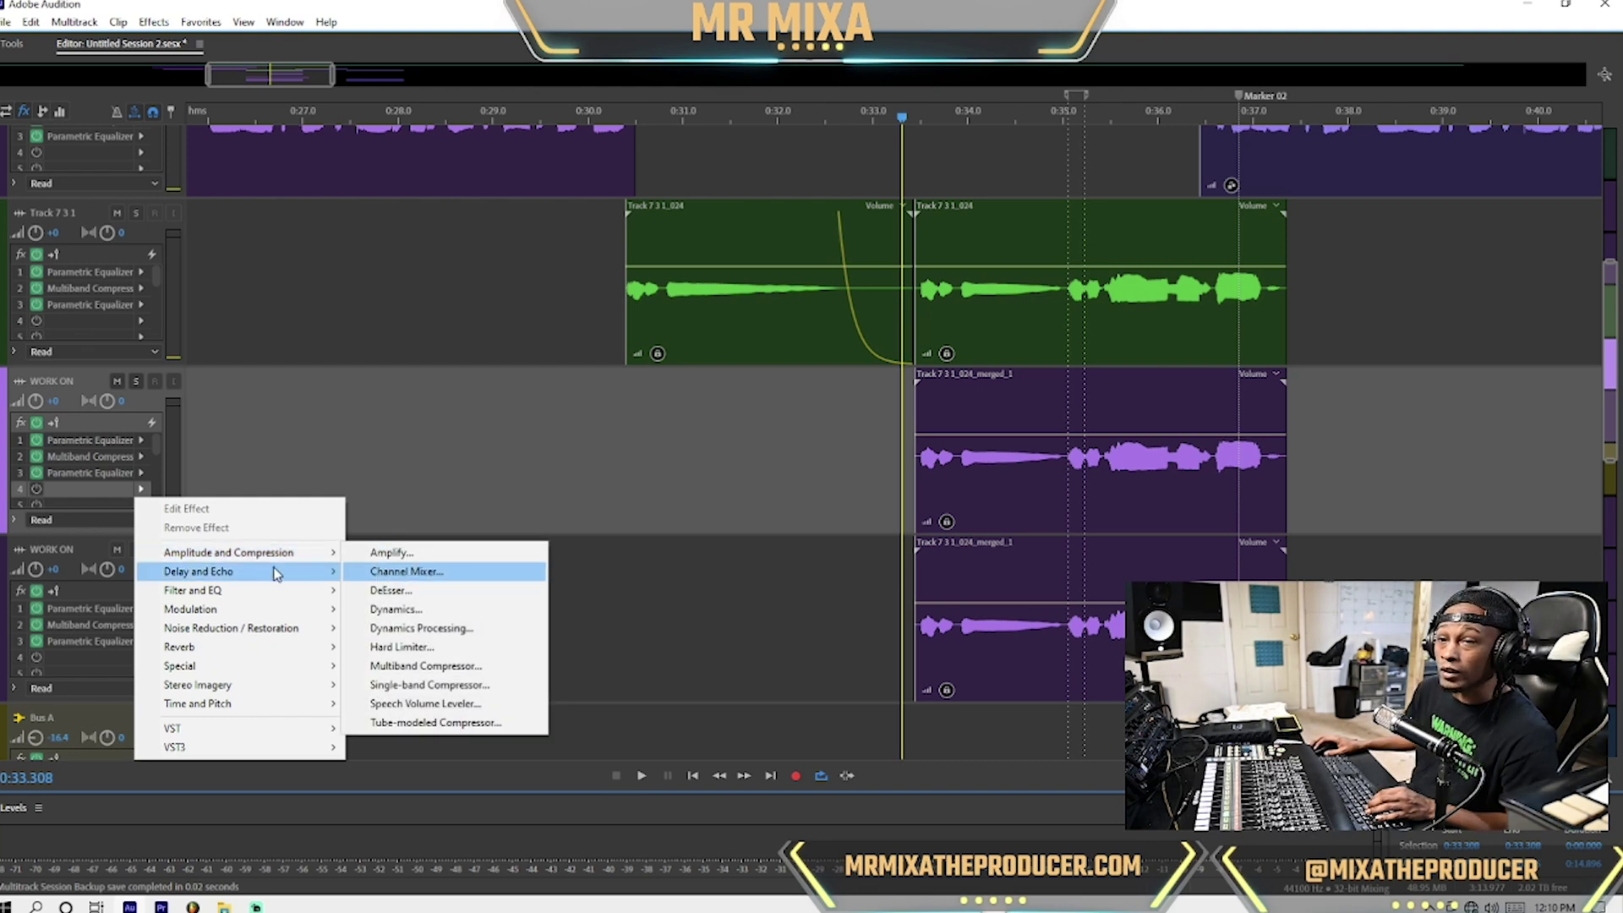
Add a Delay in slot 4 with 0 ms time and 100% mix; mute lower WORK ON.
mouse_move(313, 571)
left_click(426, 592)
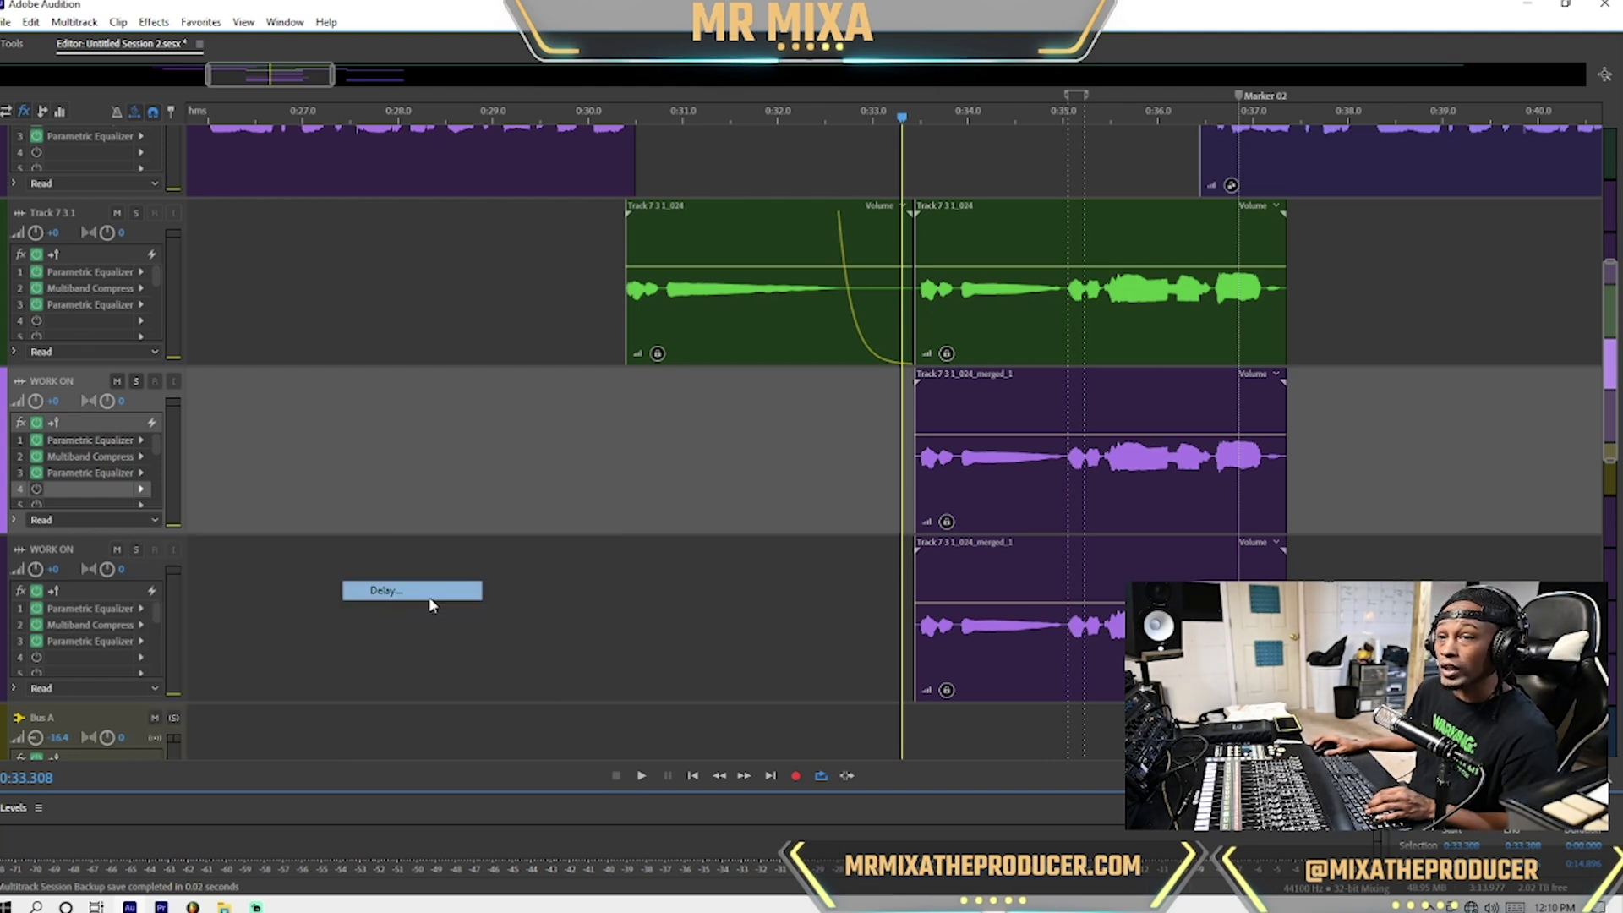
left_click_drag(877, 317, 665, 465)
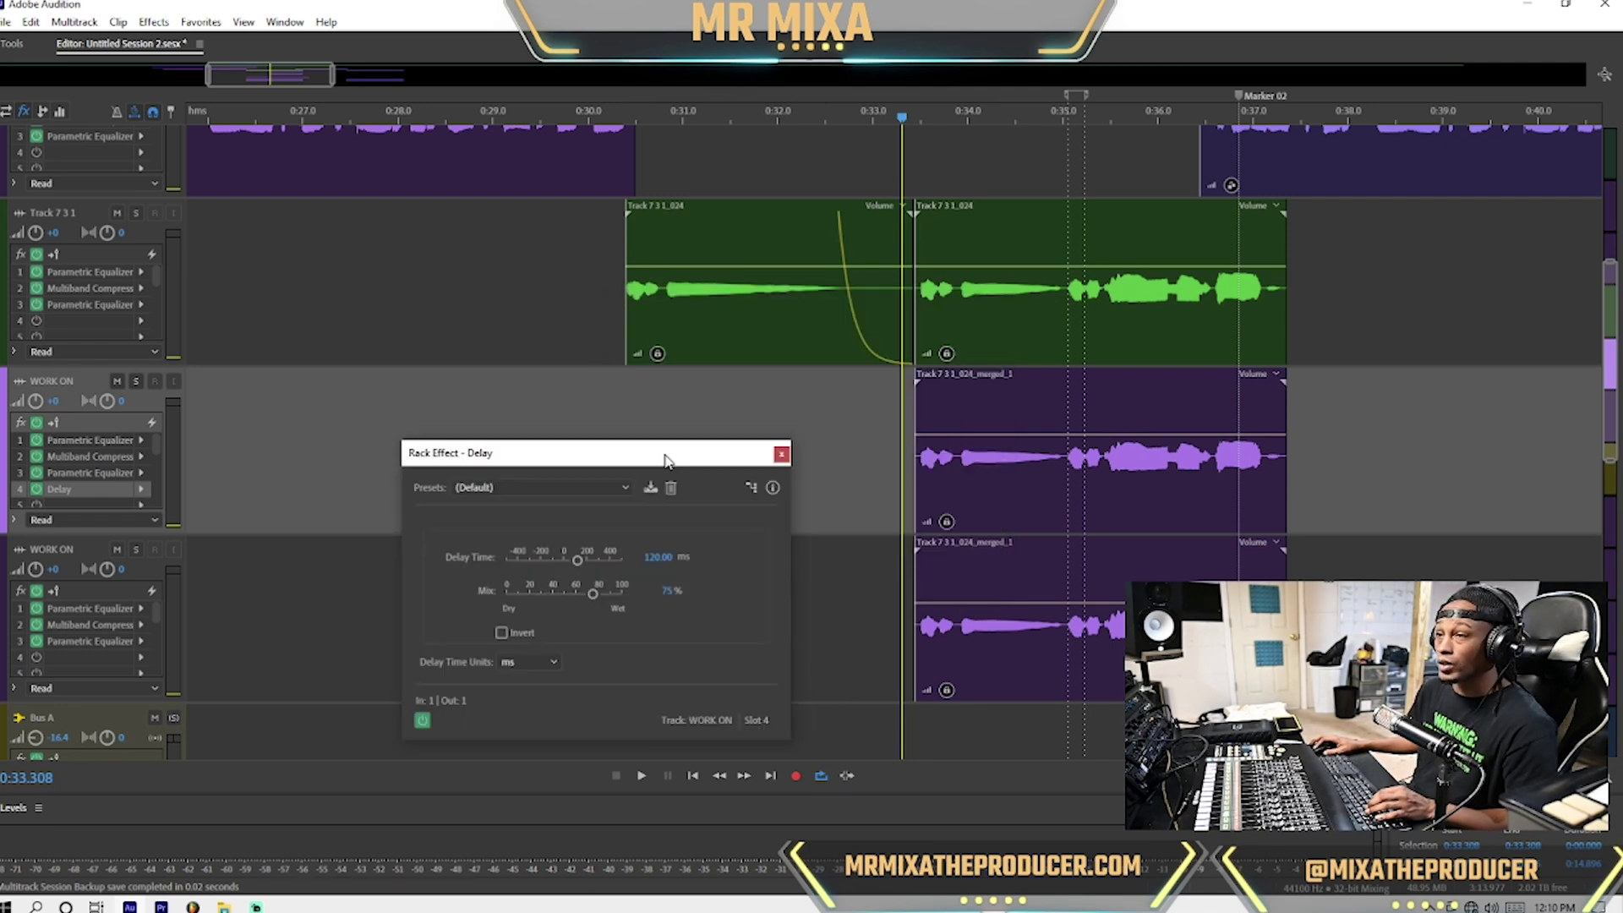
left_click(117, 549)
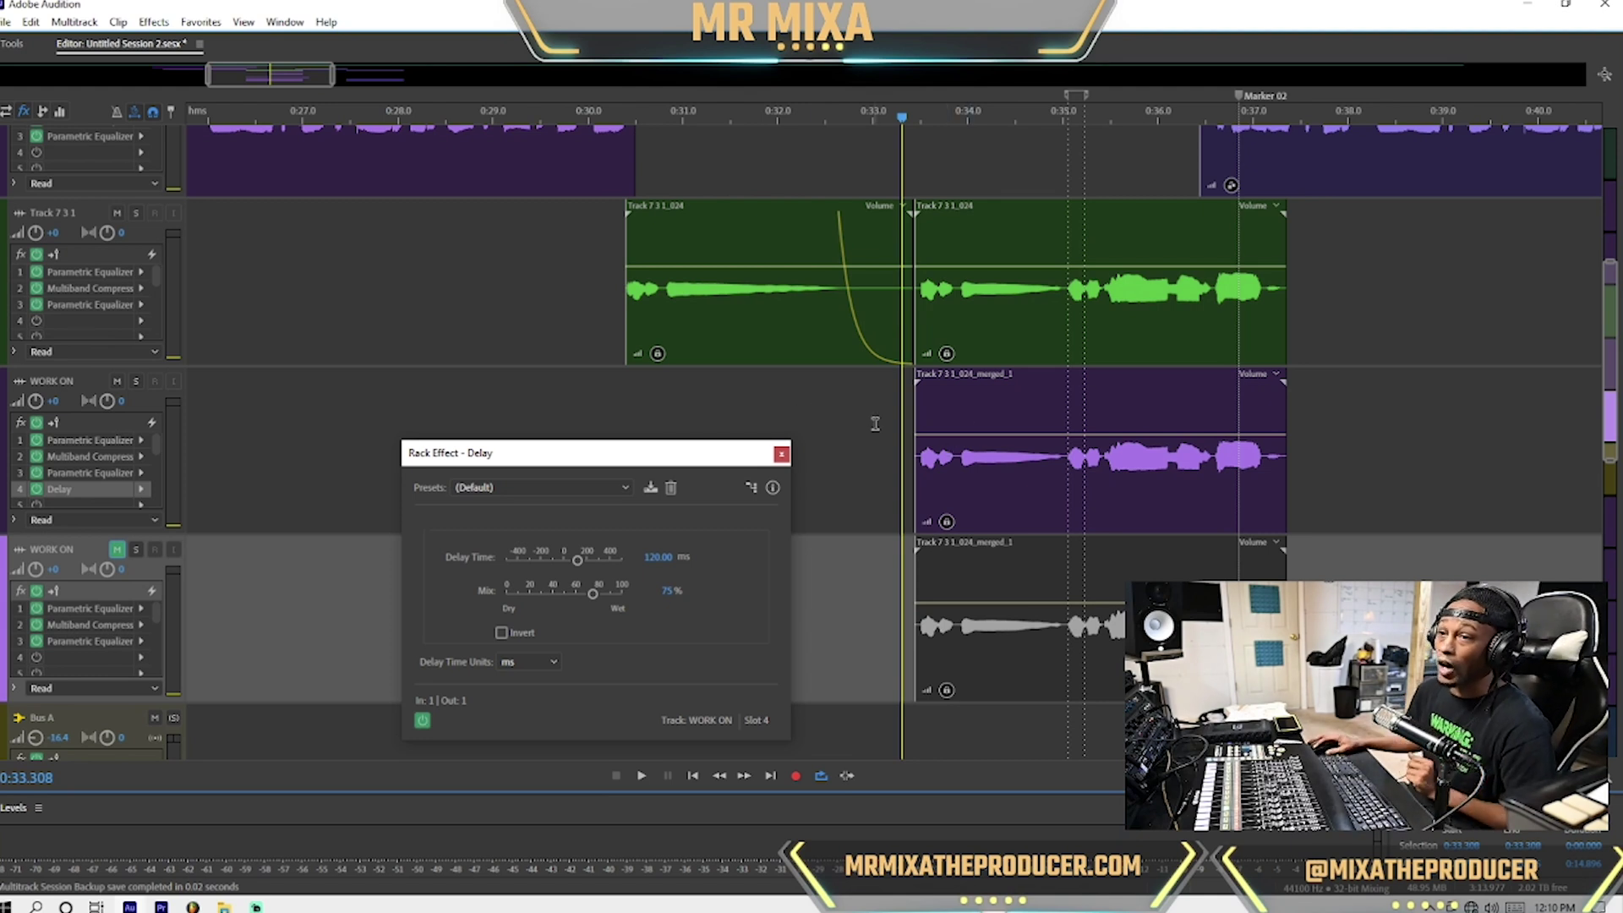
left_click(654, 555)
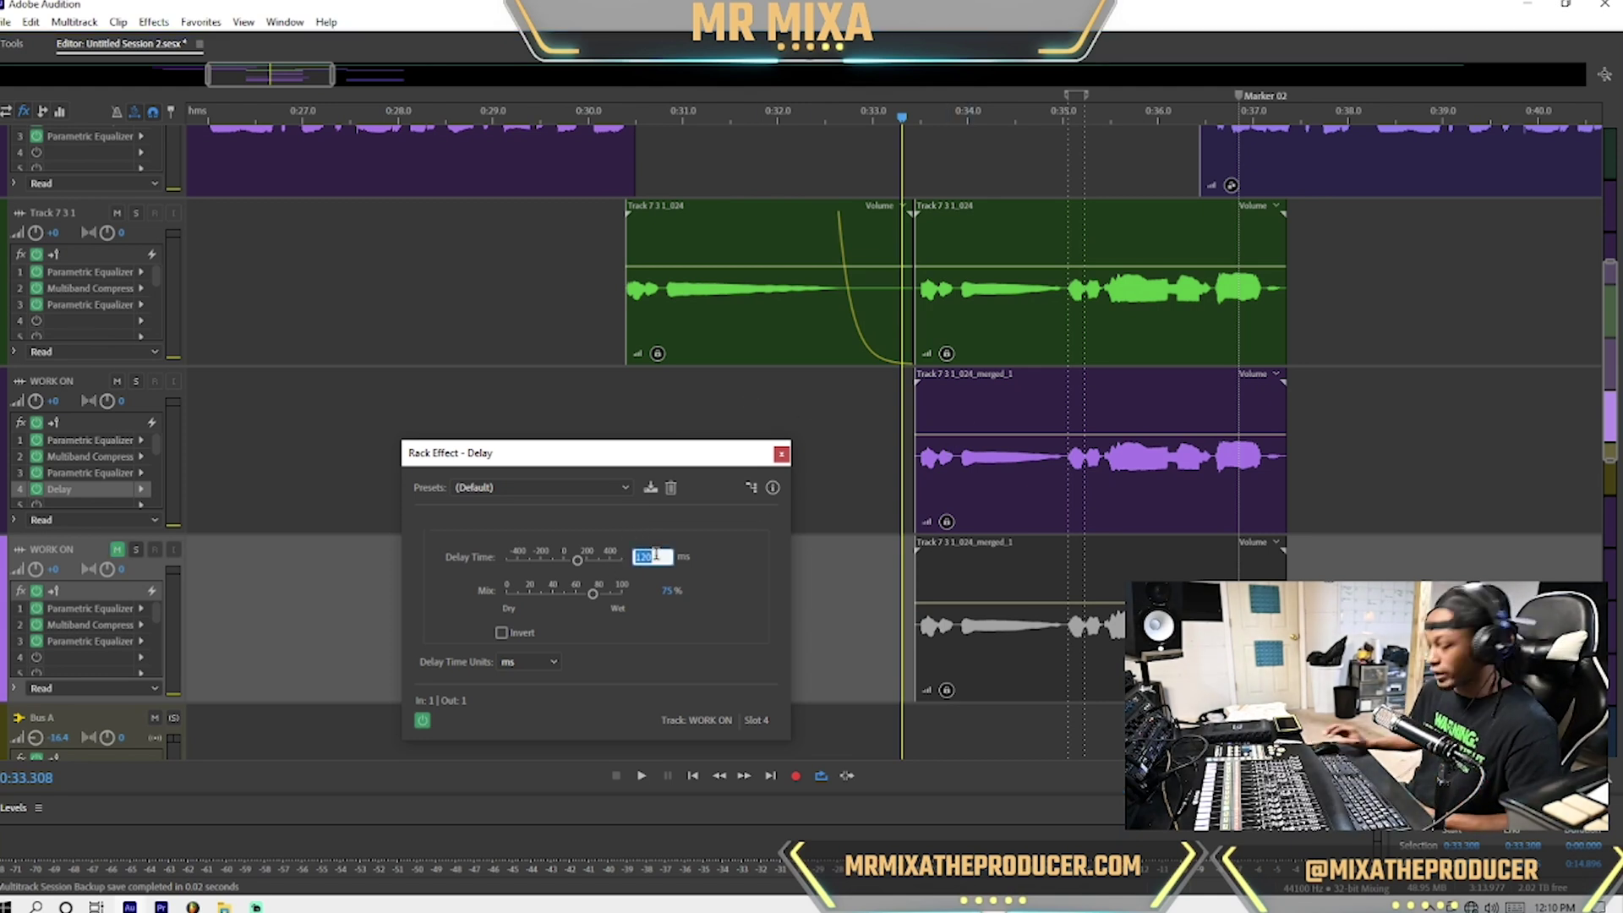
type("0")
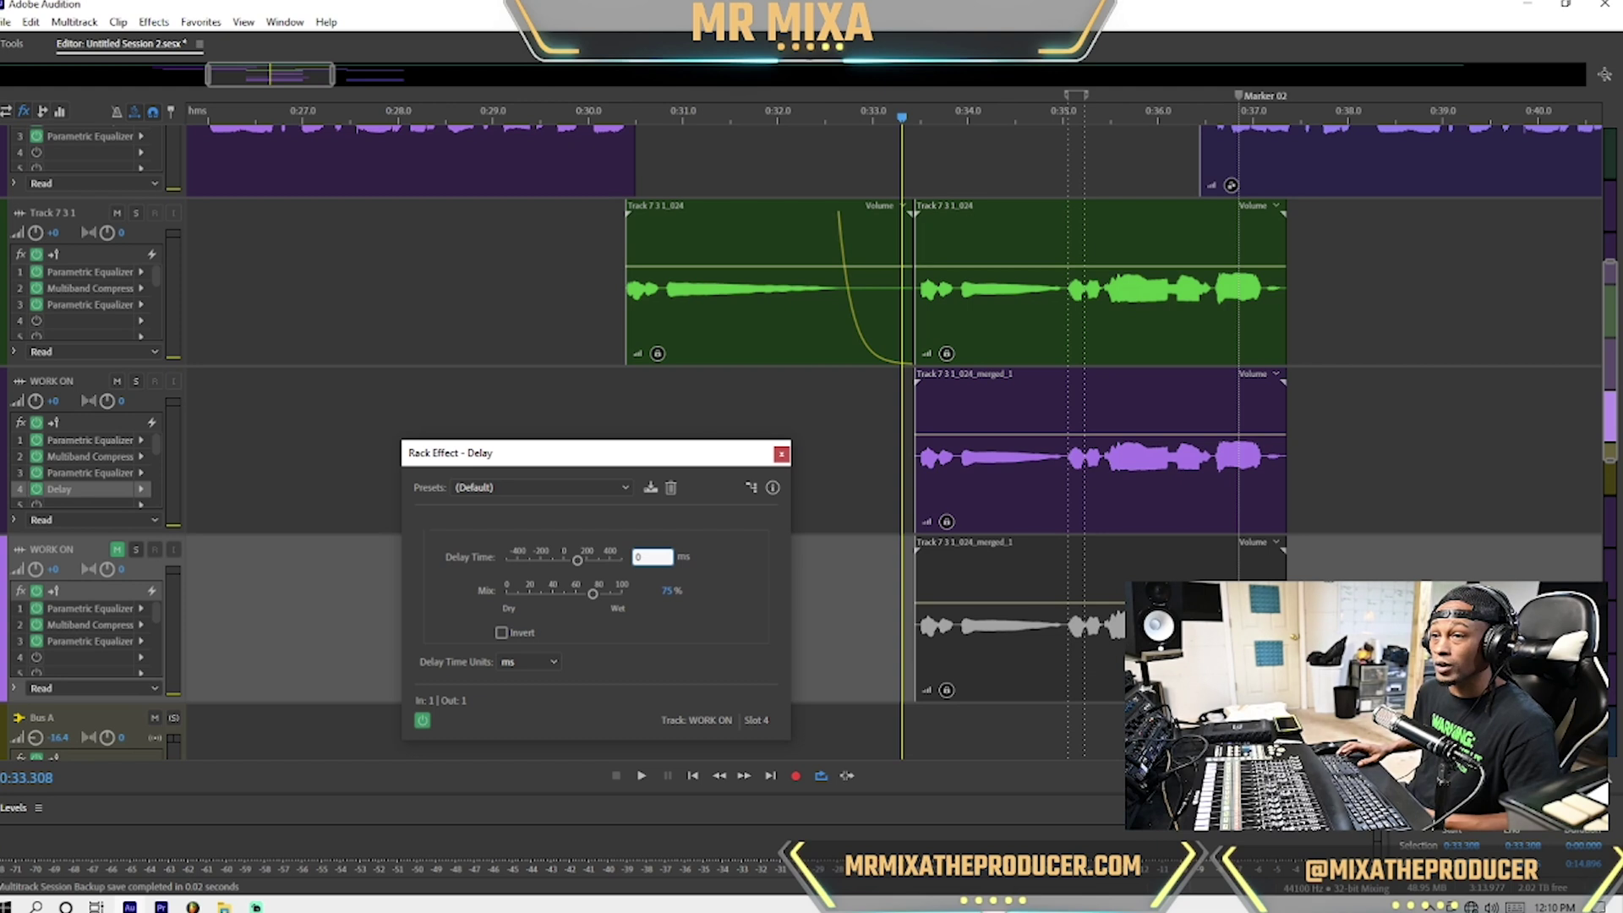
key("Return")
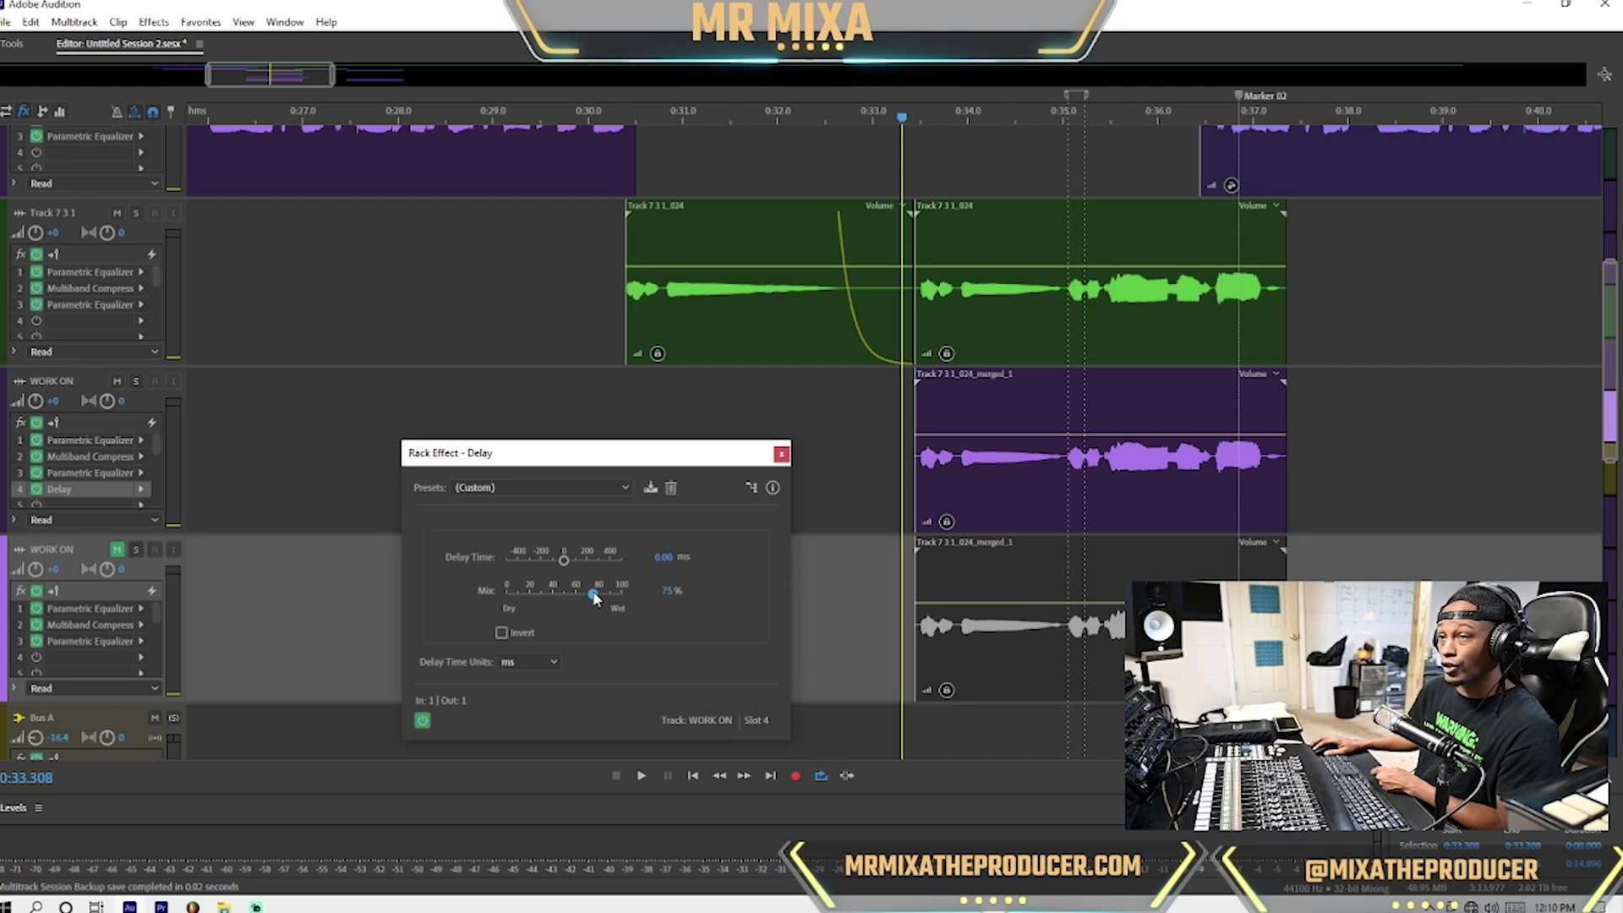
left_click_drag(595, 596, 927, 658)
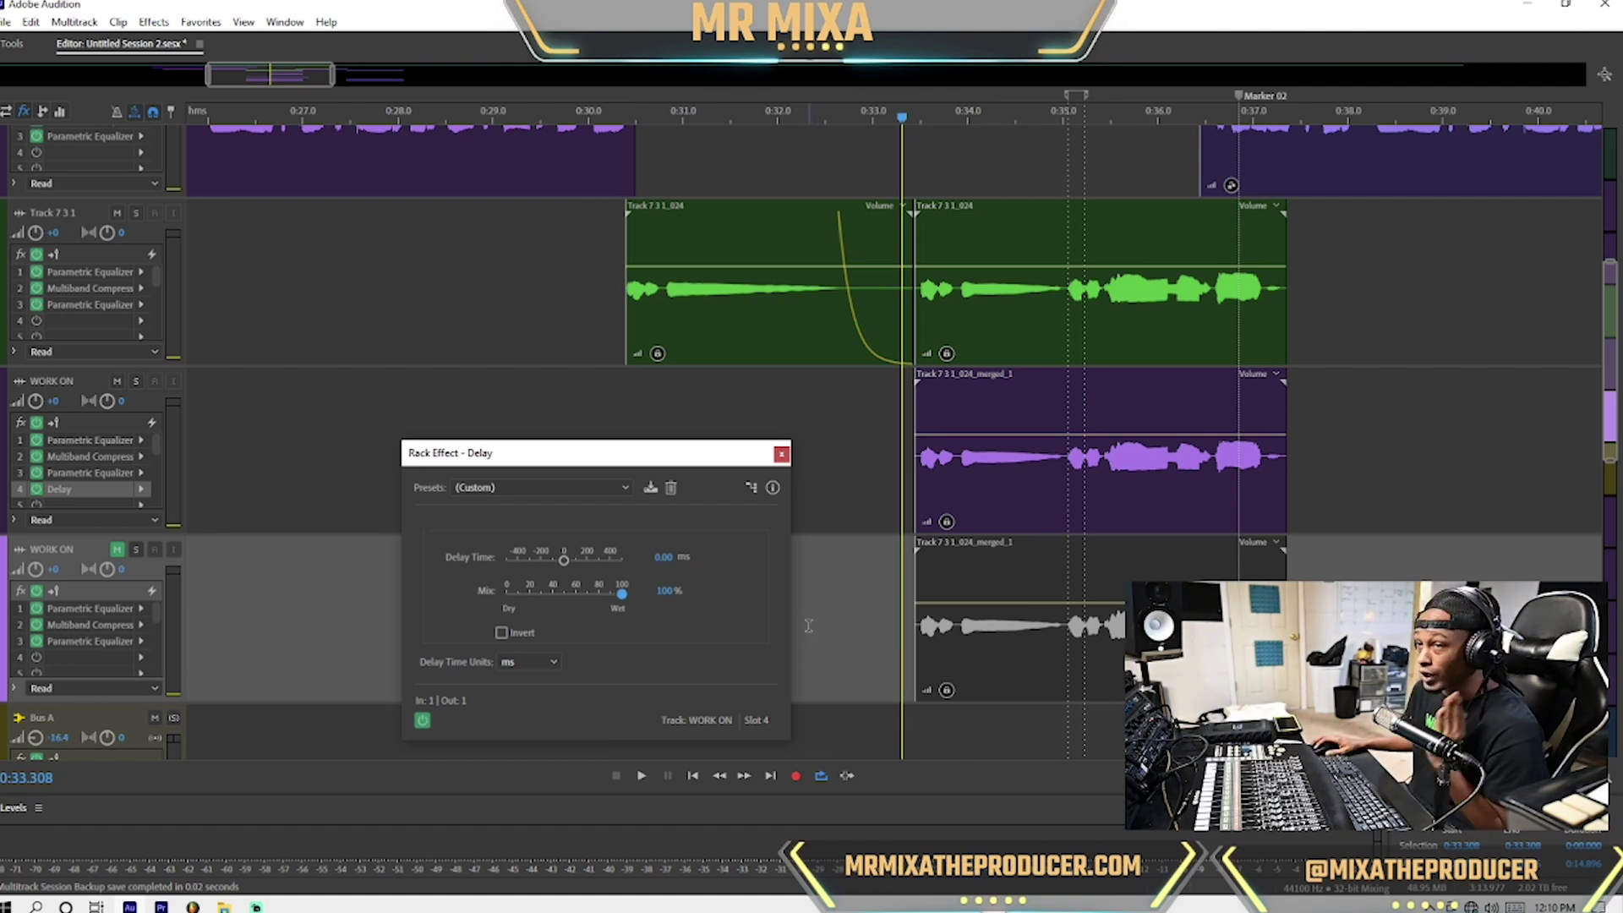
Pan the upper WORK ON double hard left (-100) and the lower one hard right (100).
left_click(131, 402)
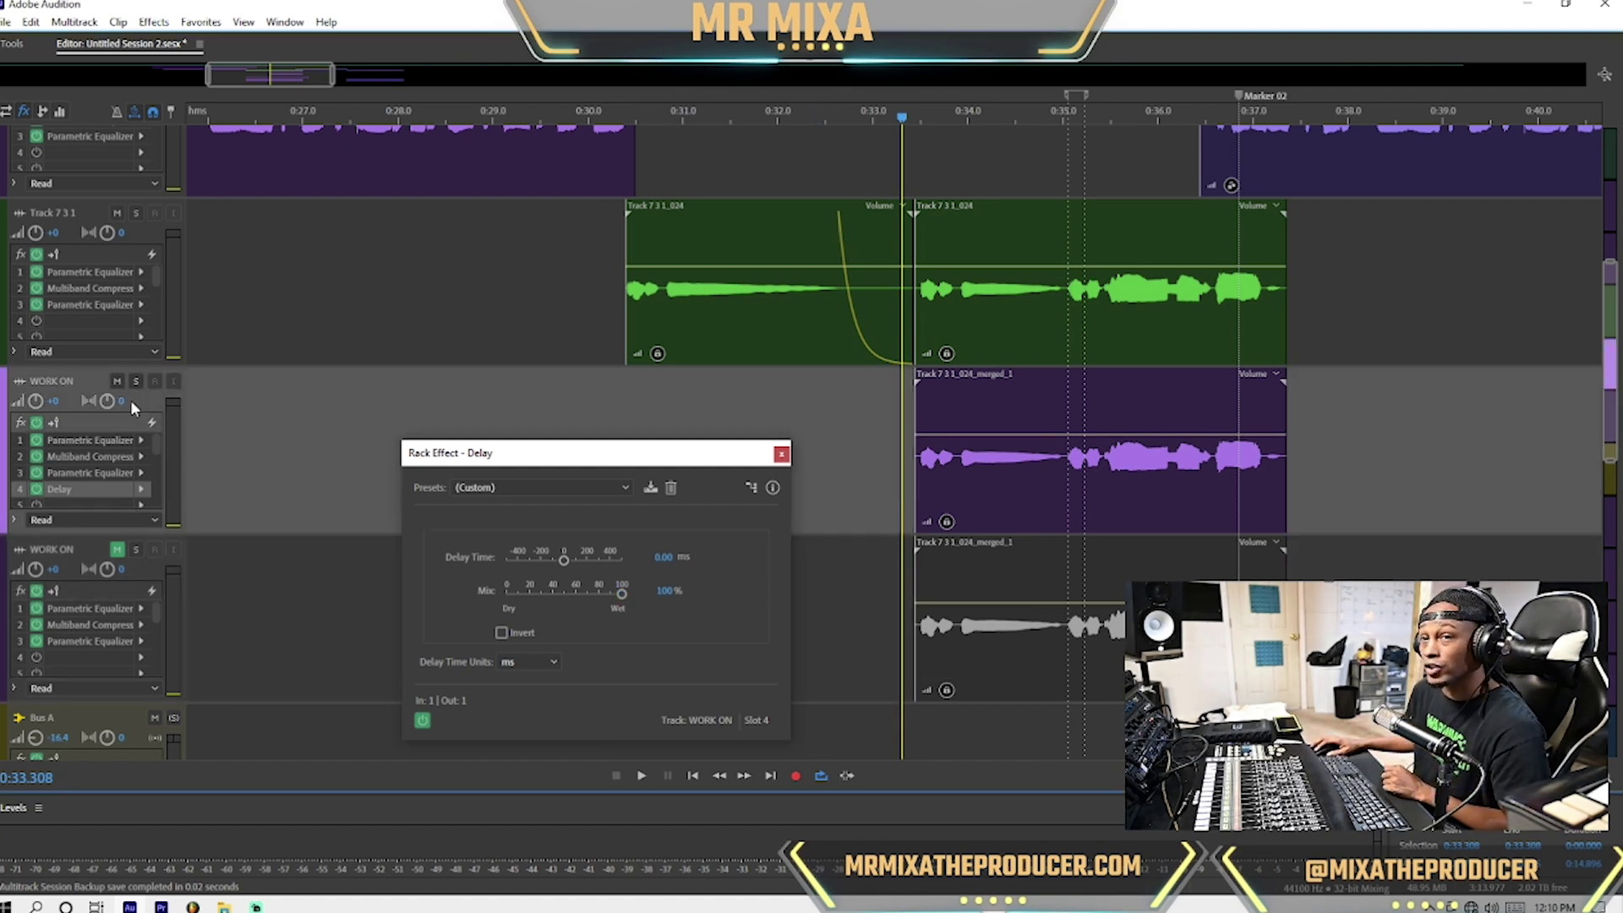
key("BackSpace")
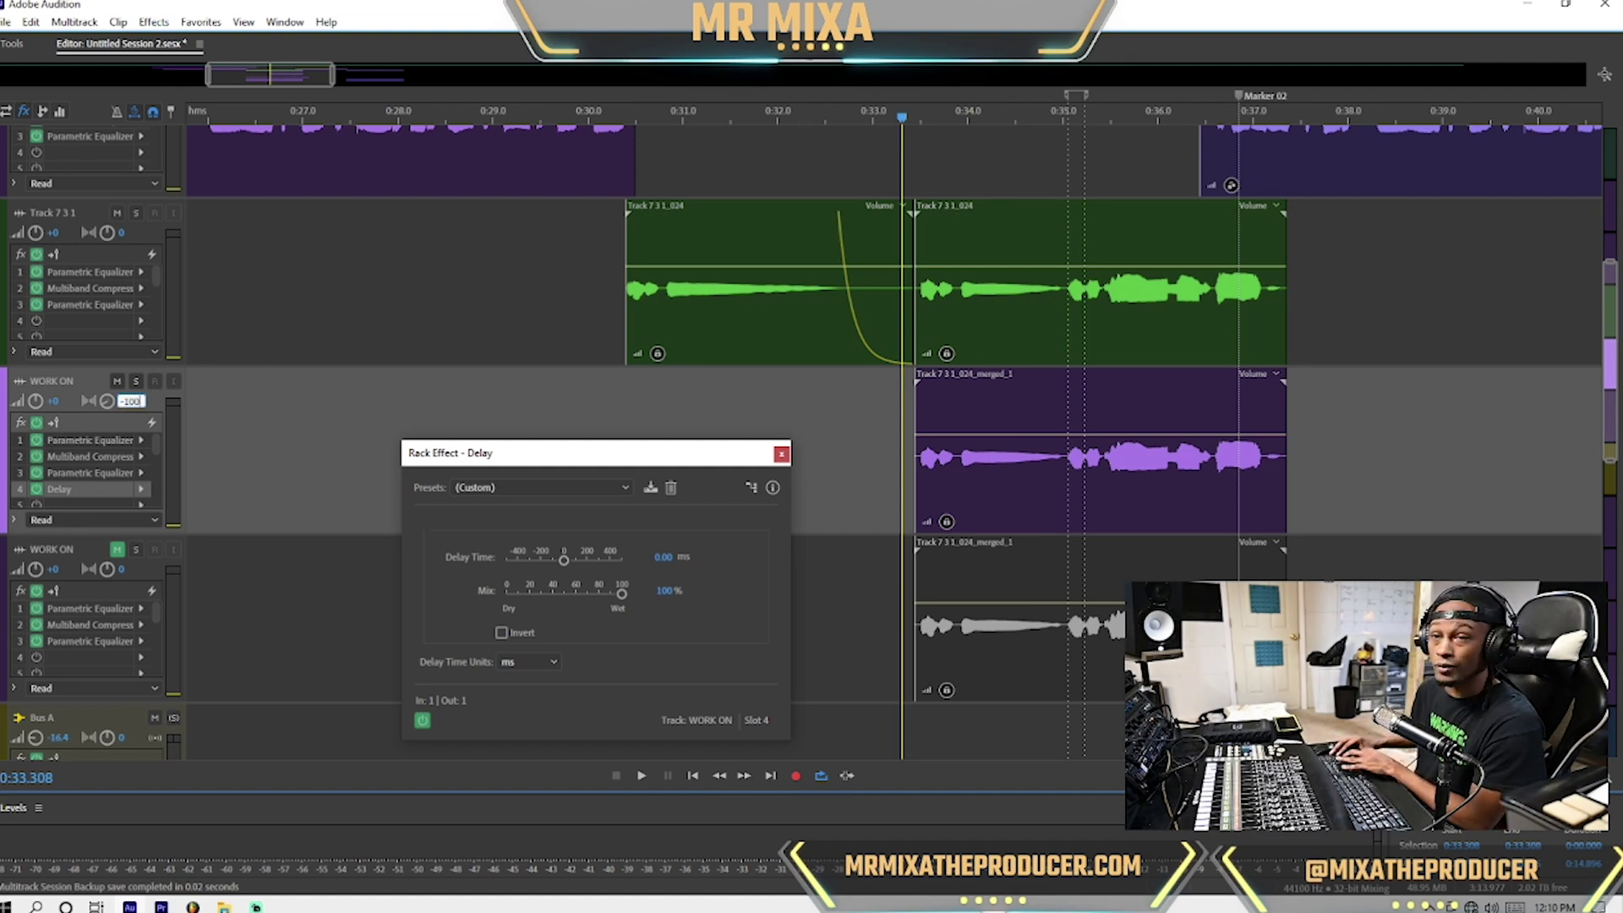
key("Return")
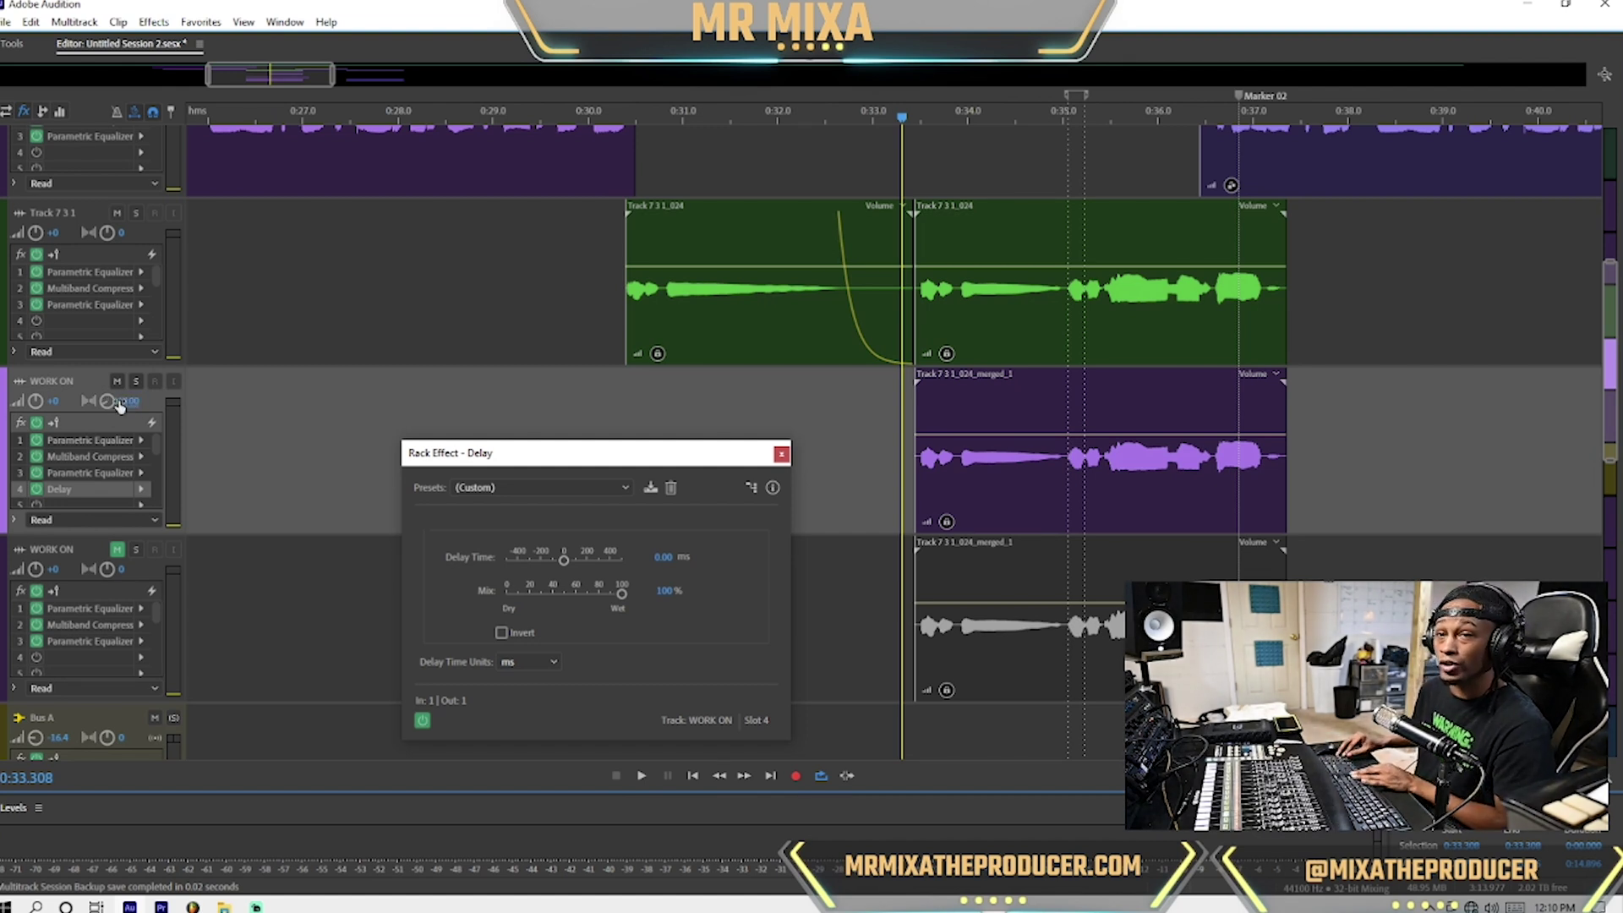
left_click(122, 571)
type("100")
key("Return")
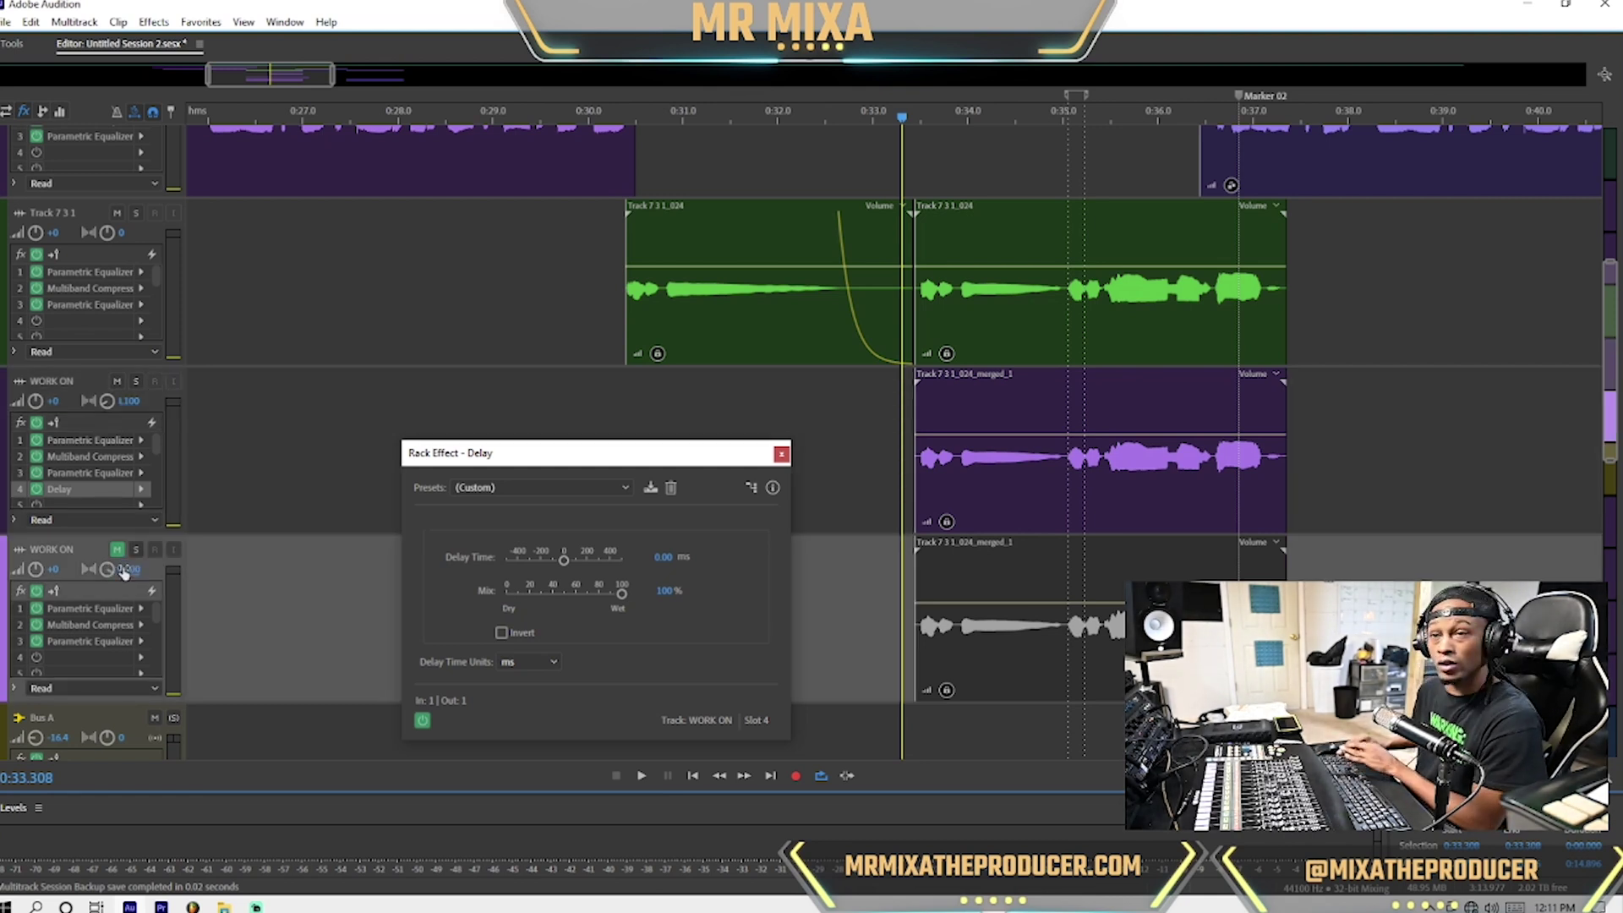
Set the upper WORK ON track's Delay time to -1 ms.
left_click_drag(631, 459, 618, 354)
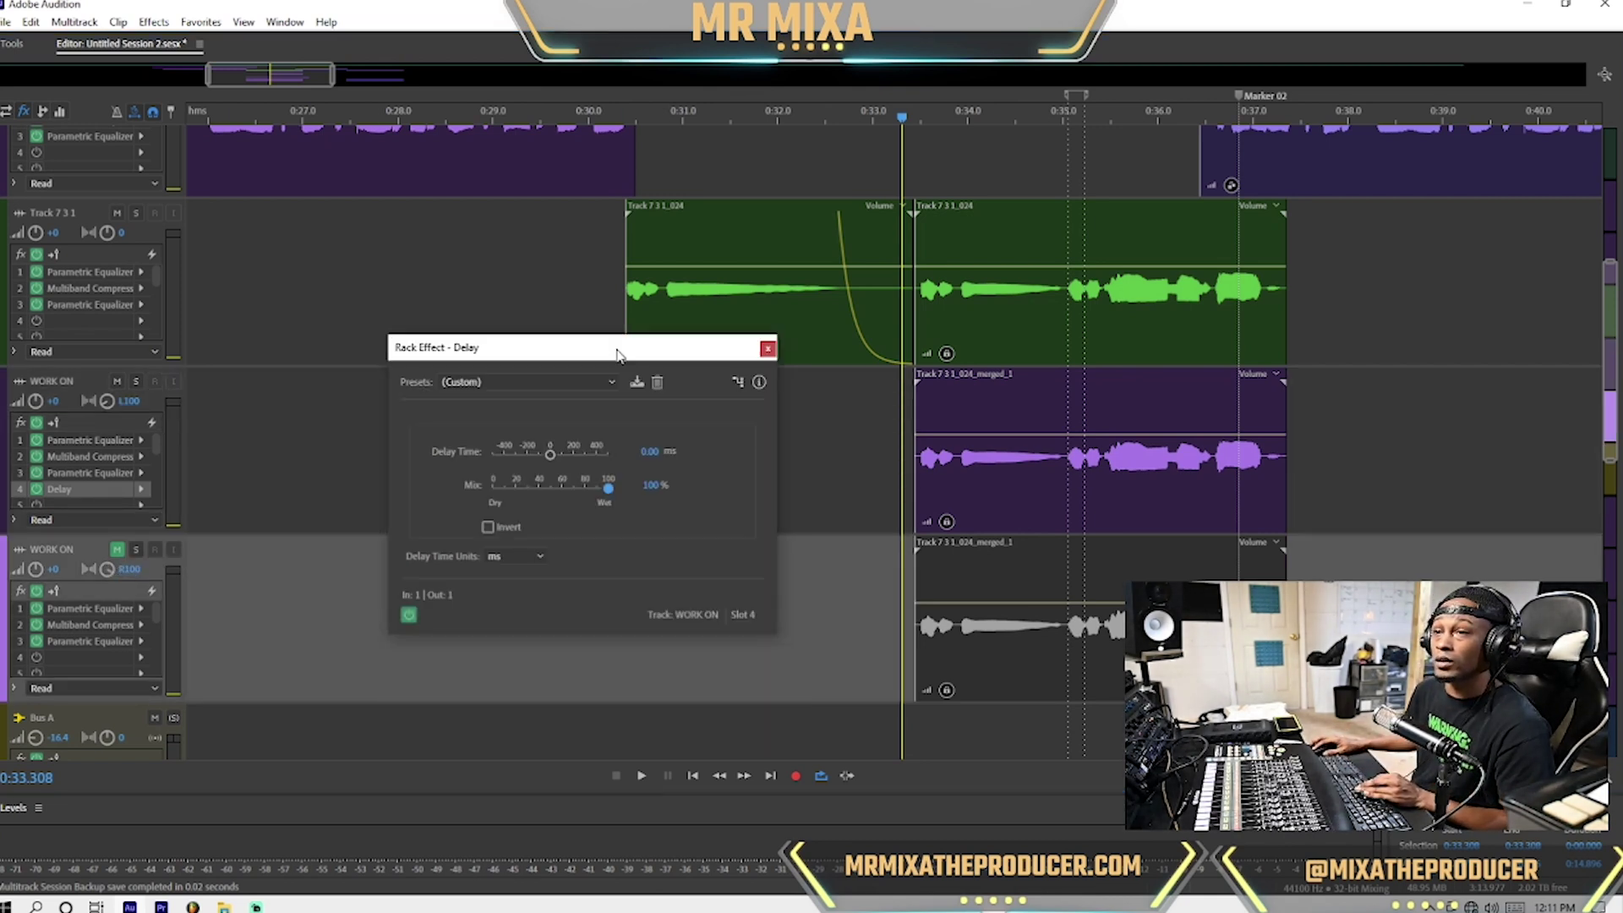
left_click(651, 451)
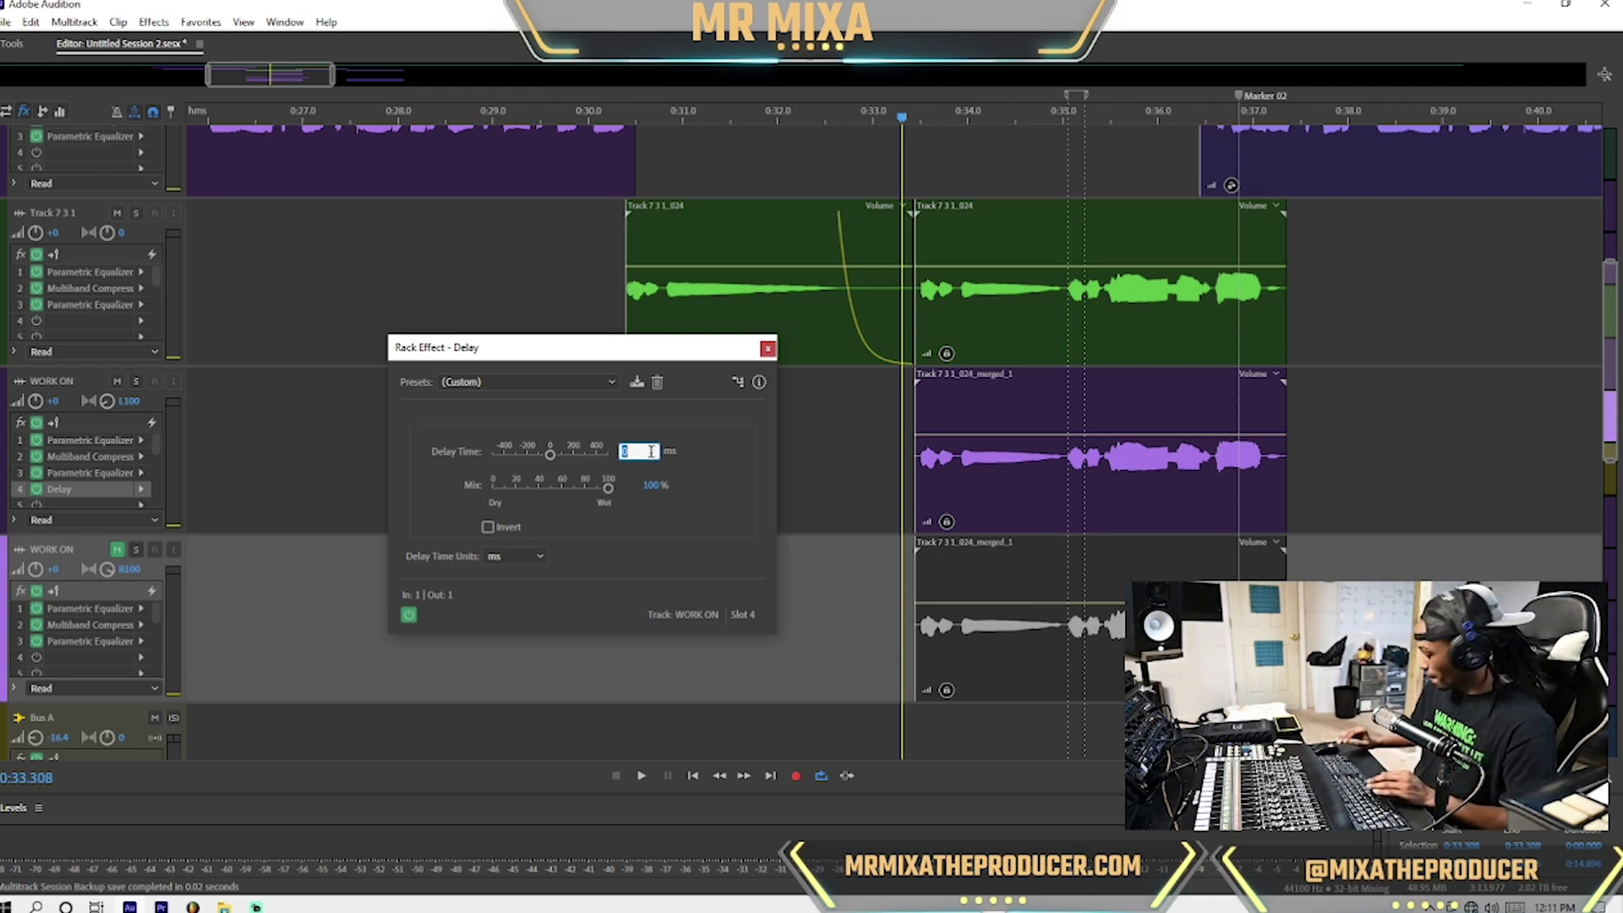
type("10")
key("Return")
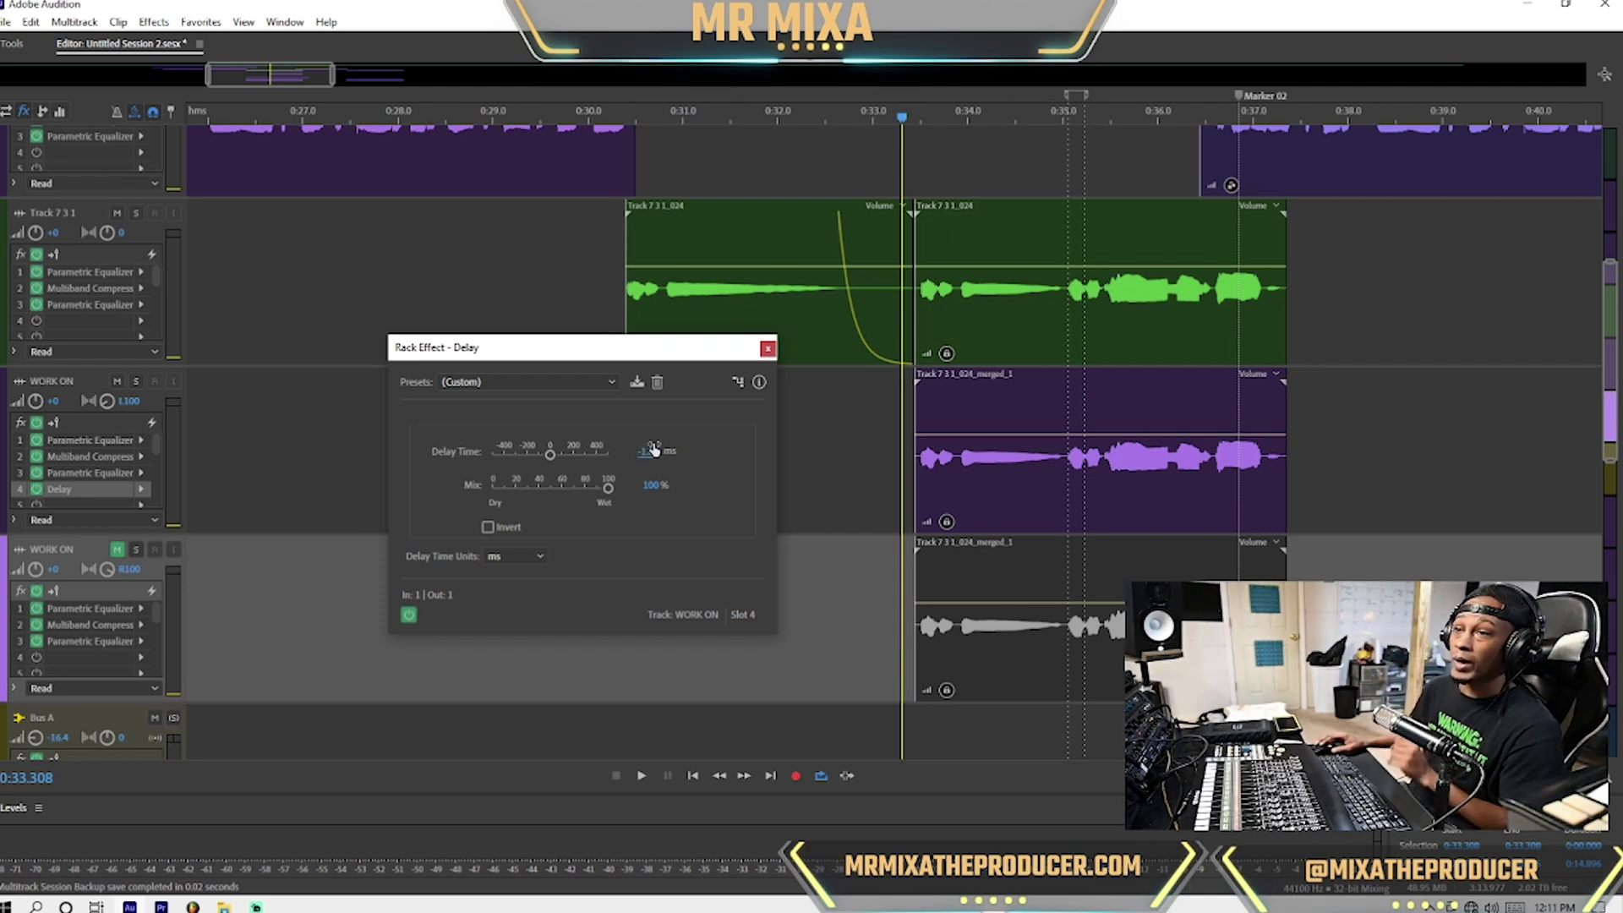
left_click(767, 347)
Copy the Delay onto the lower WORK ON track and set its time to 1 ms.
left_click_drag(69, 495, 86, 661)
double_click(82, 658)
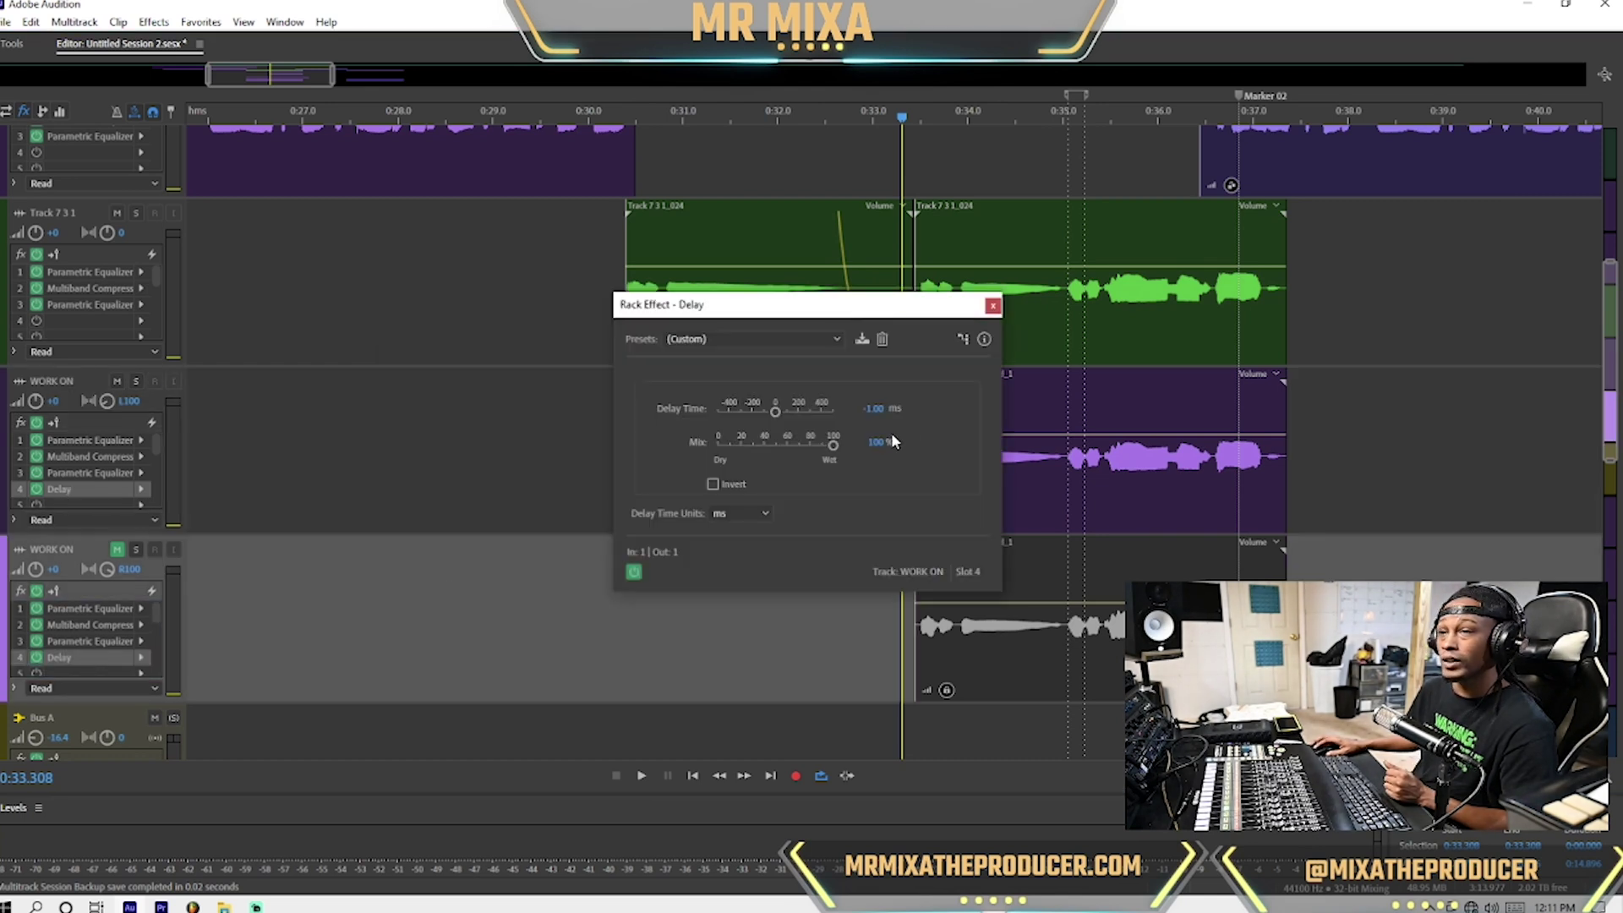
left_click(879, 412)
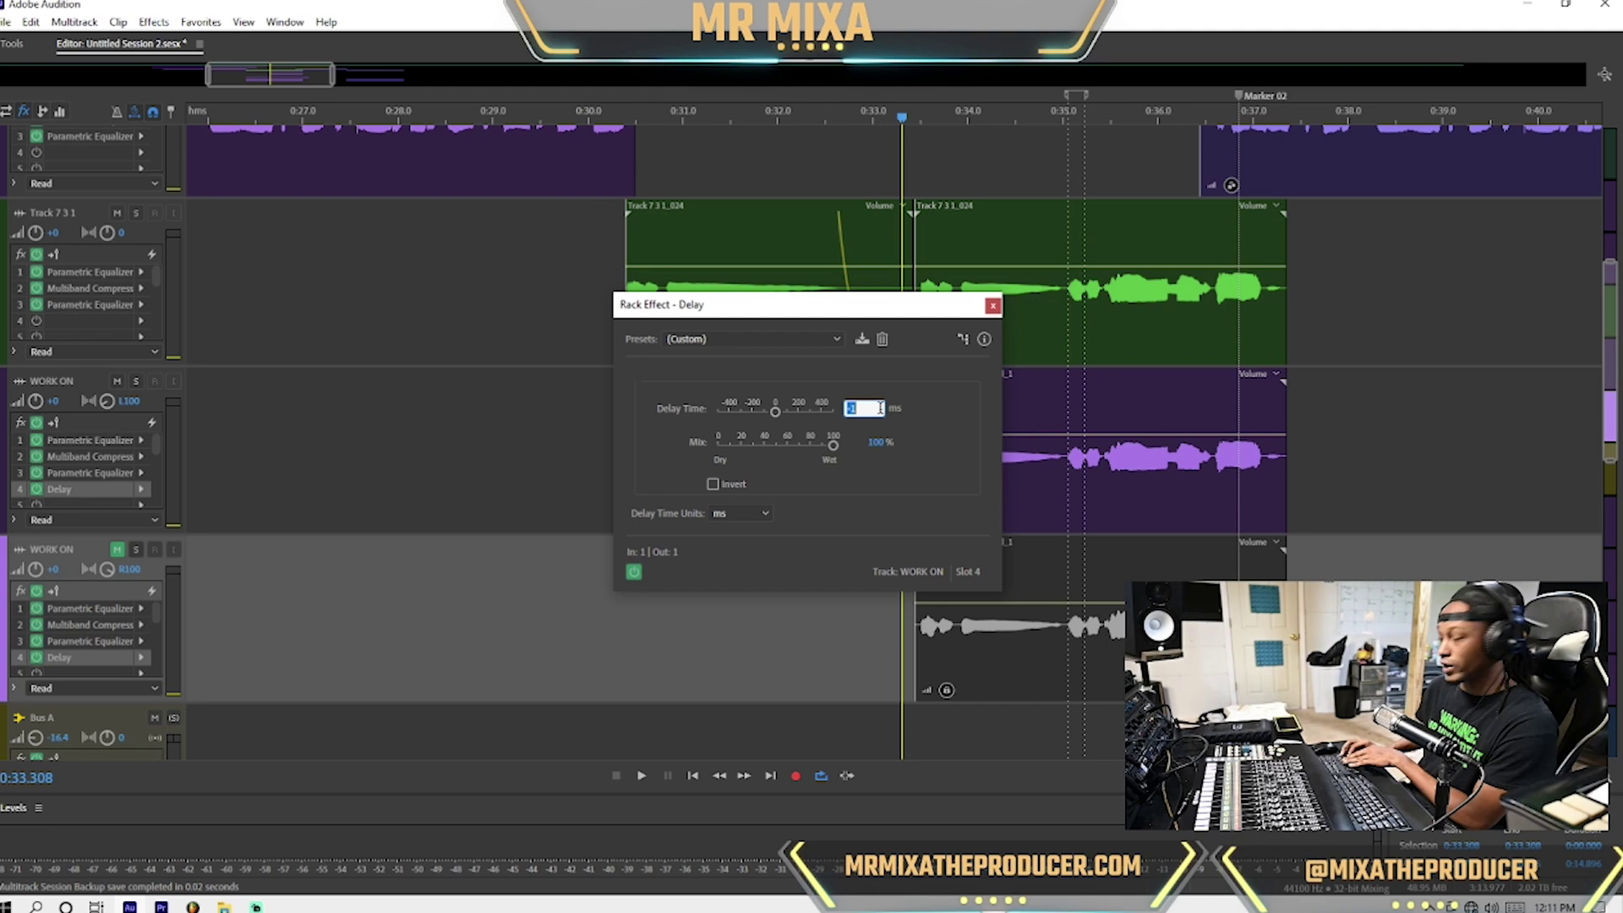
type("1")
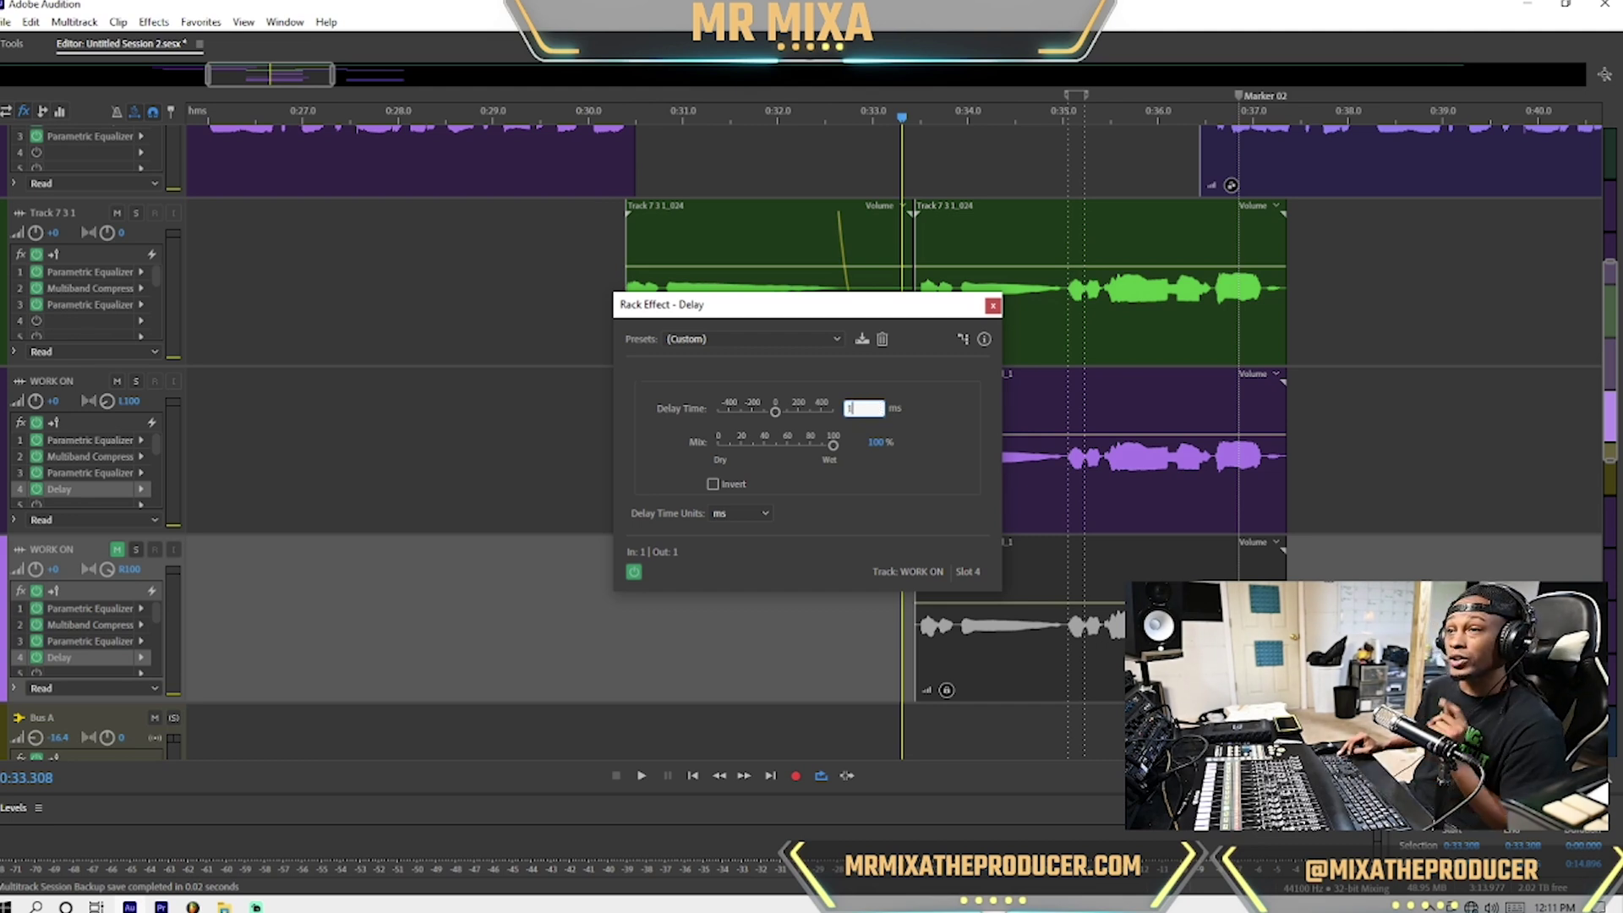
key("Return")
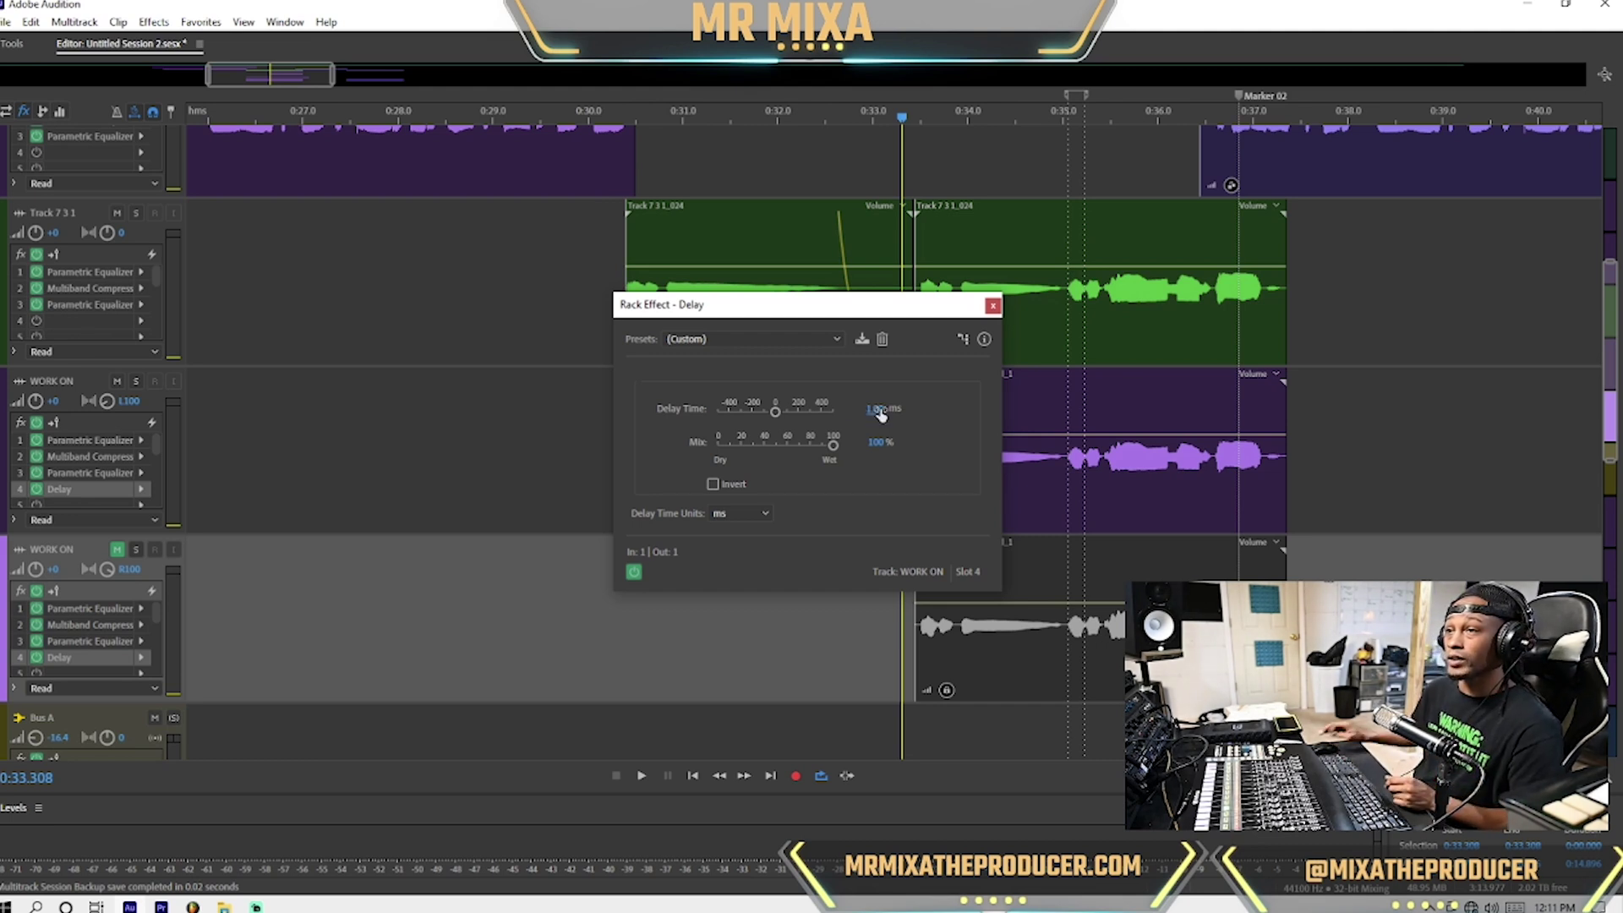
left_click(993, 305)
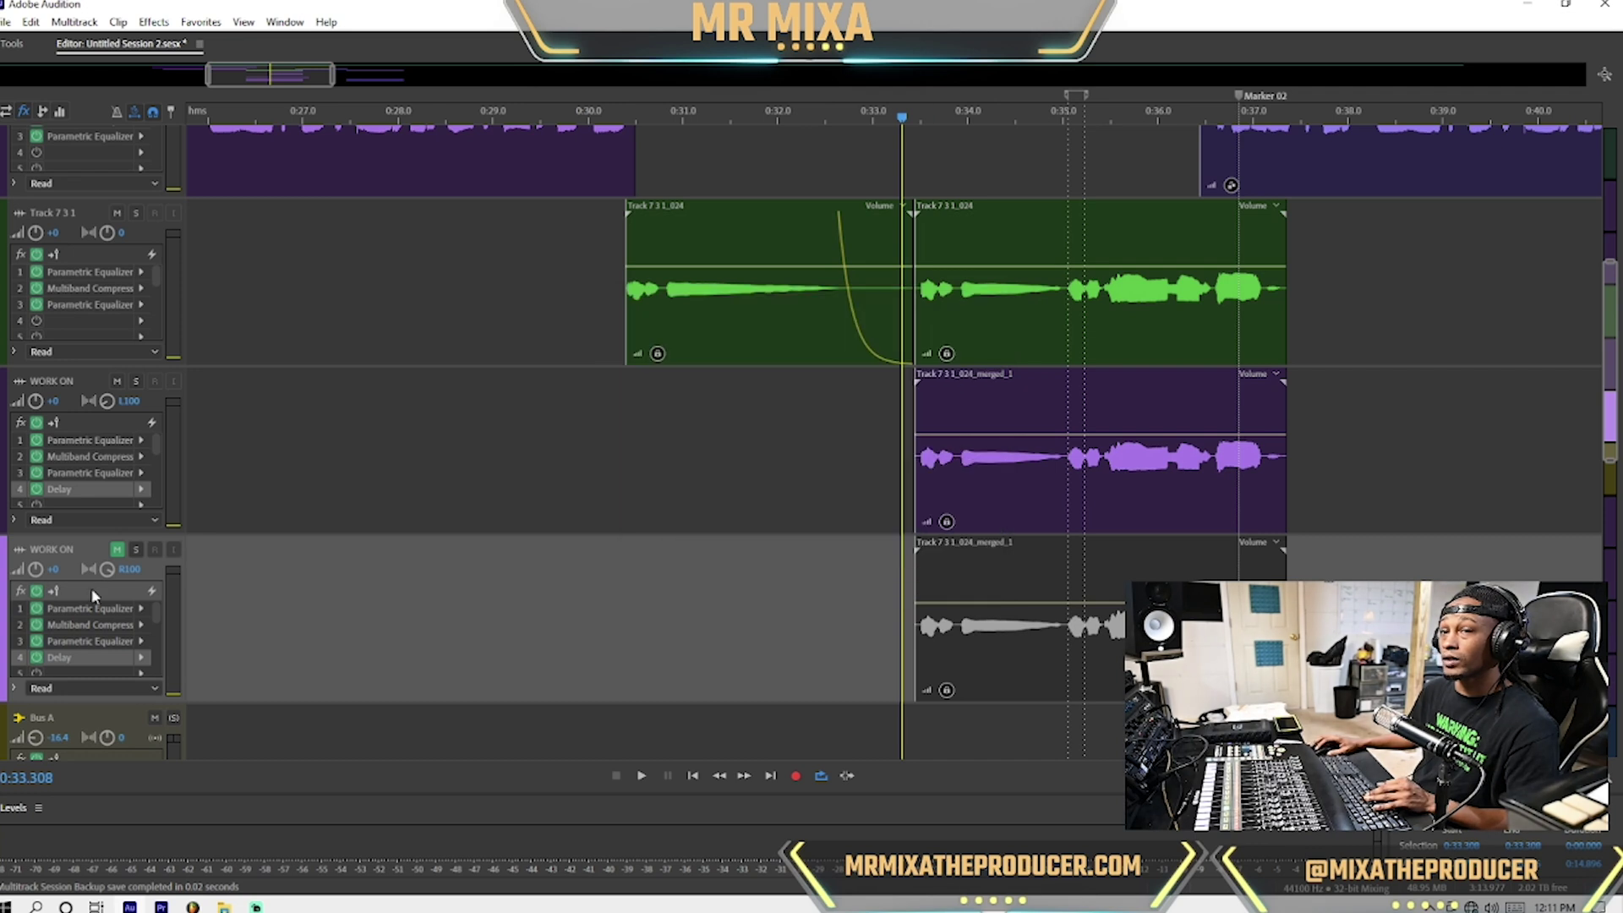
Unmute the lower WORK ON track and audition the doubles from 0:30.230.
left_click(118, 551)
key("space")
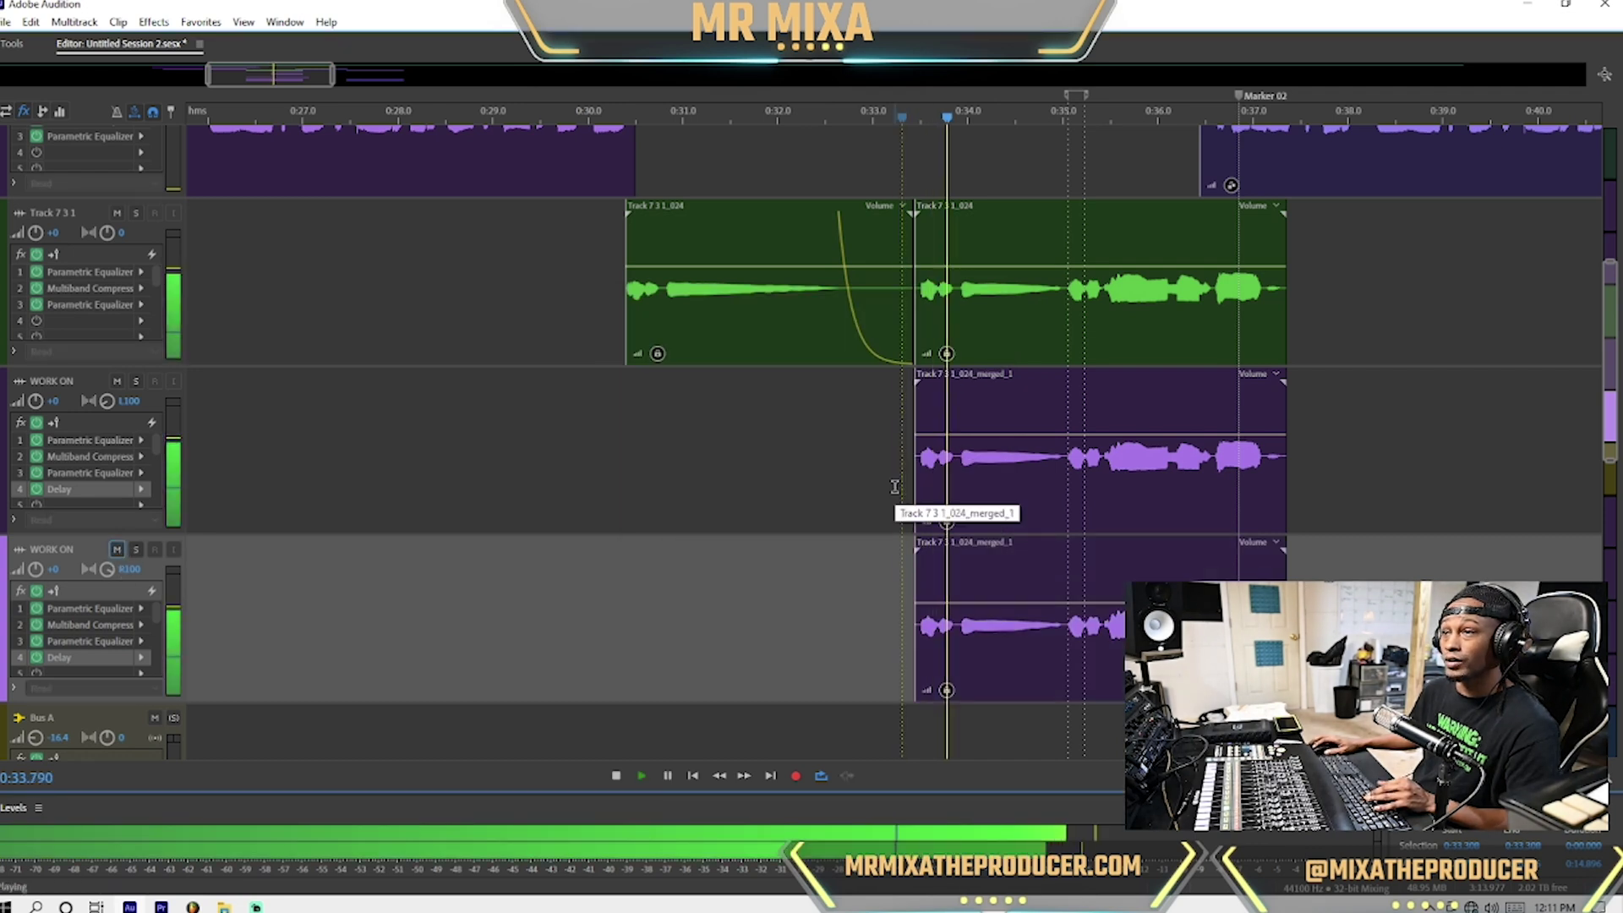
key("space")
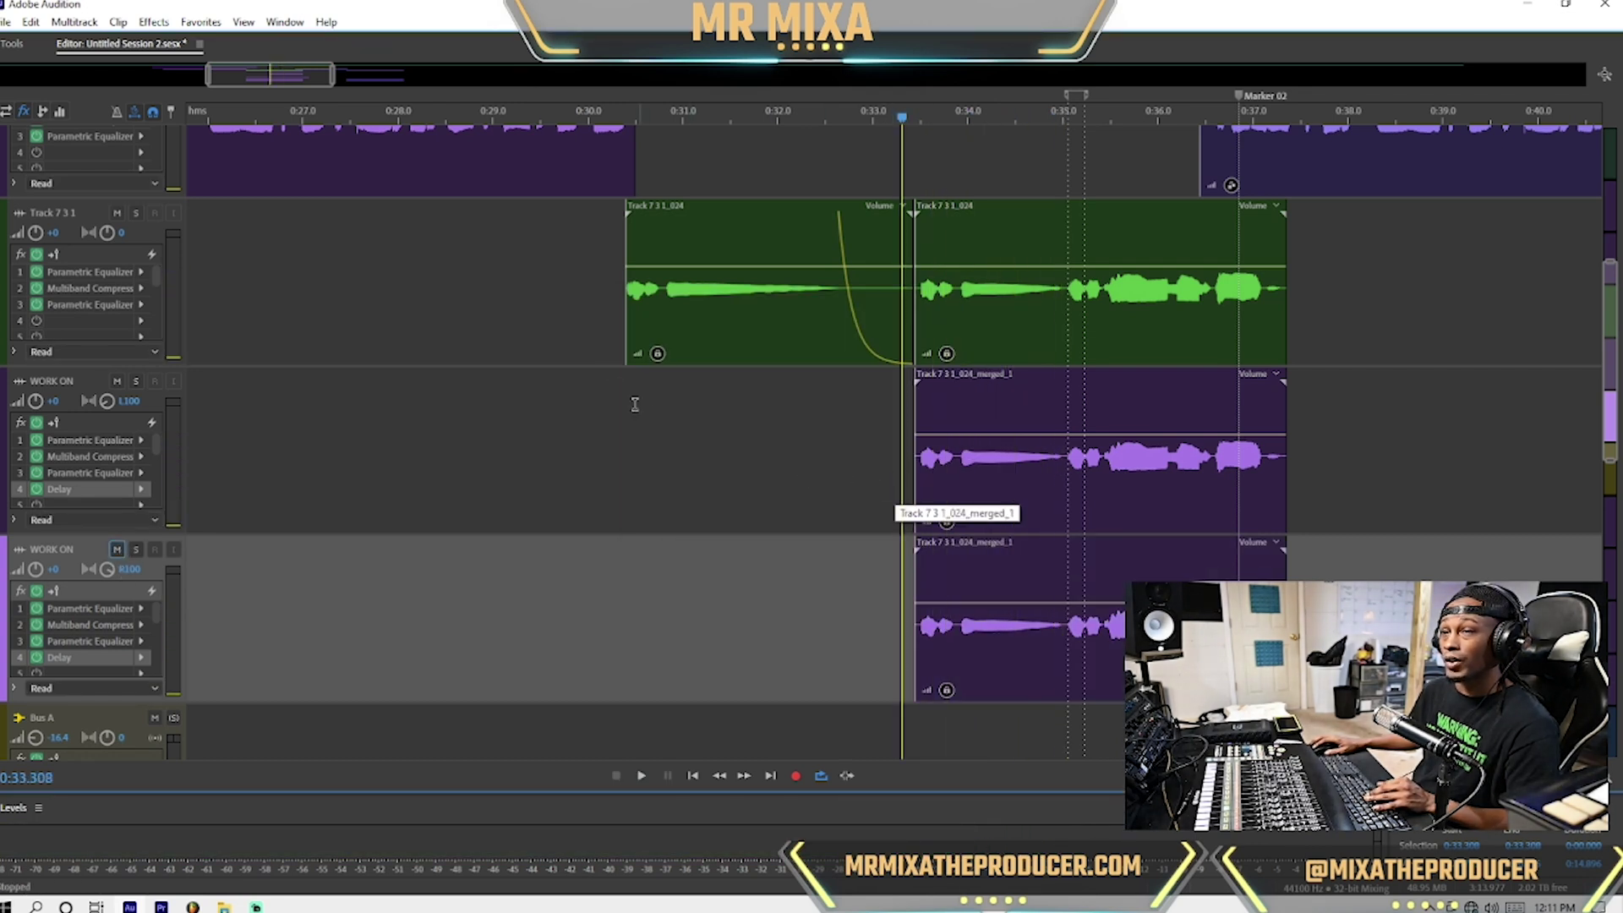
left_click(610, 386)
key("space")
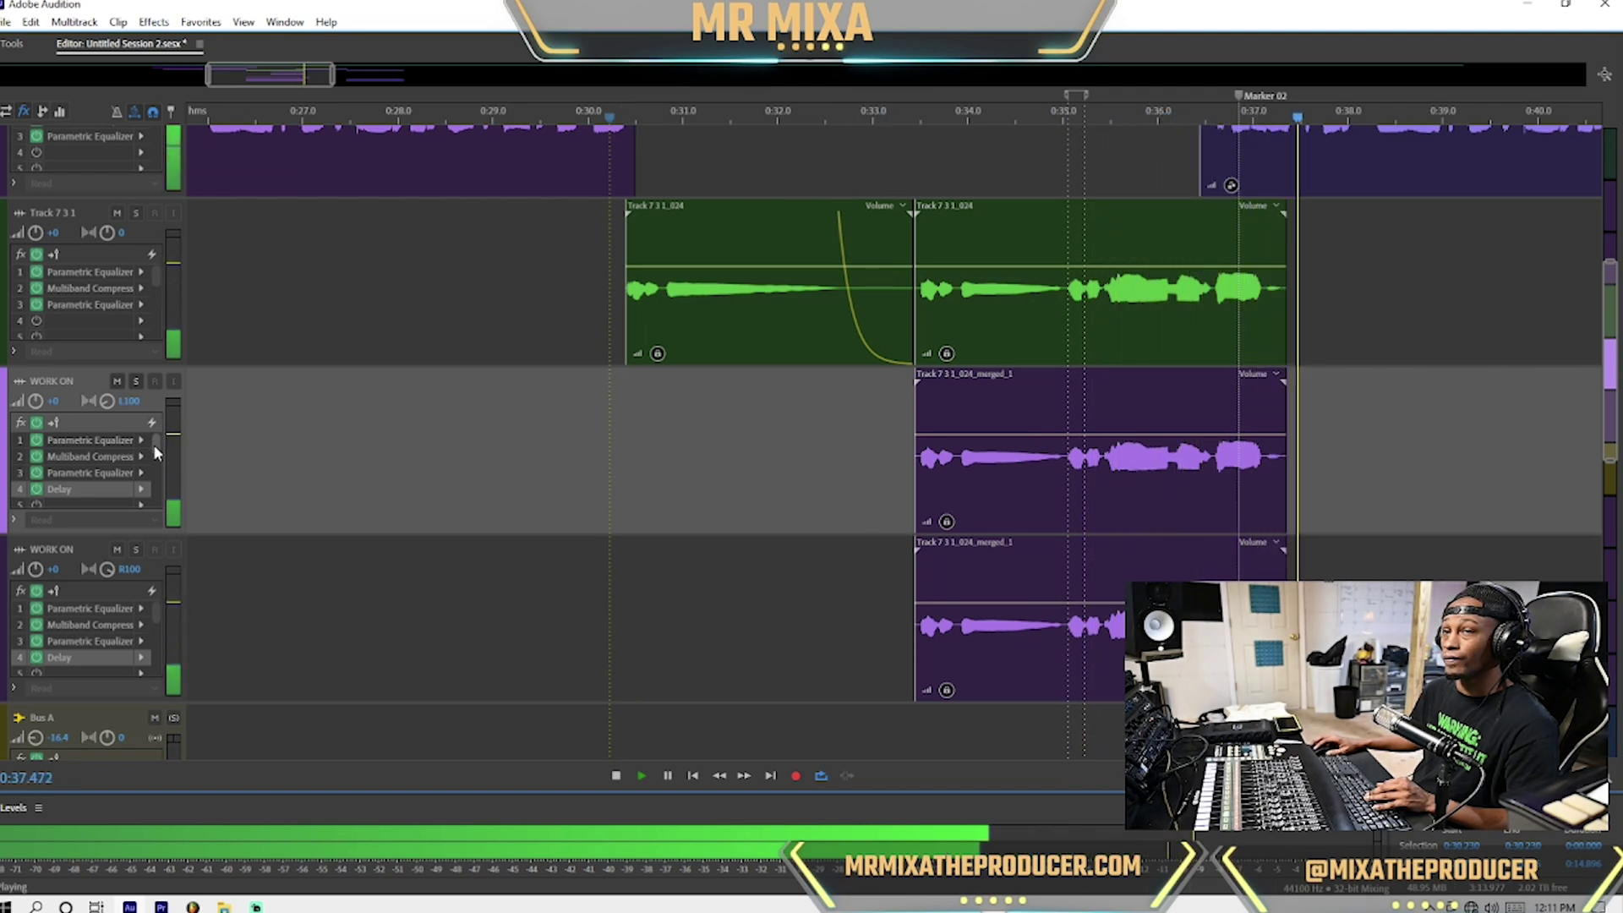
key("space")
Change the upper double's Delay to -4 ms and the lower double's to 4 ms.
double_click(76, 490)
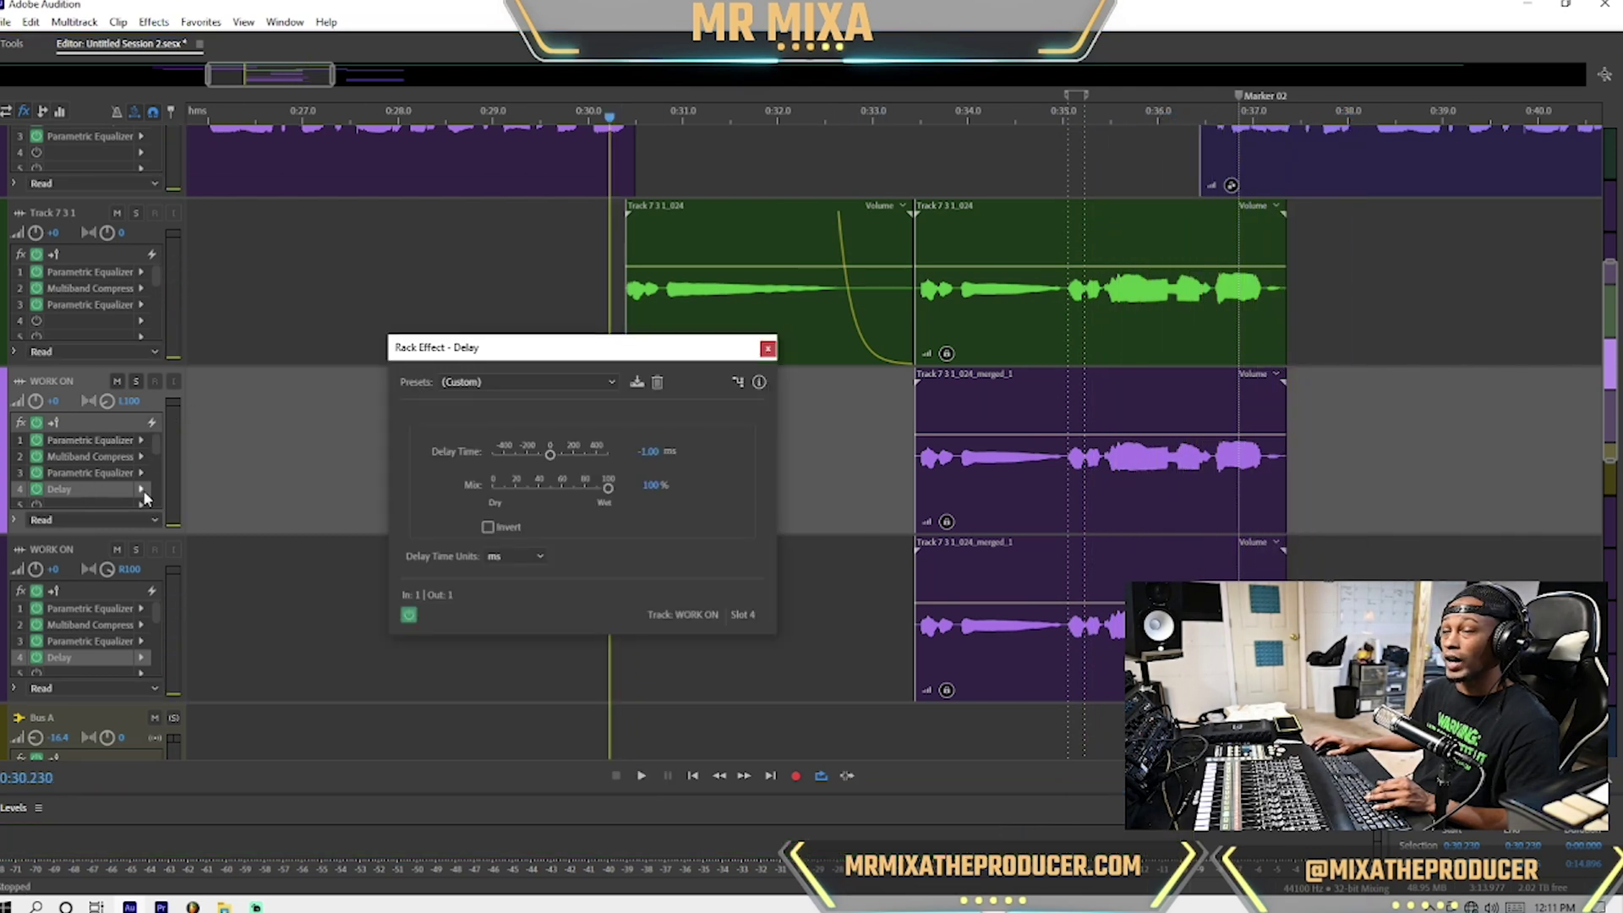
left_click(649, 452)
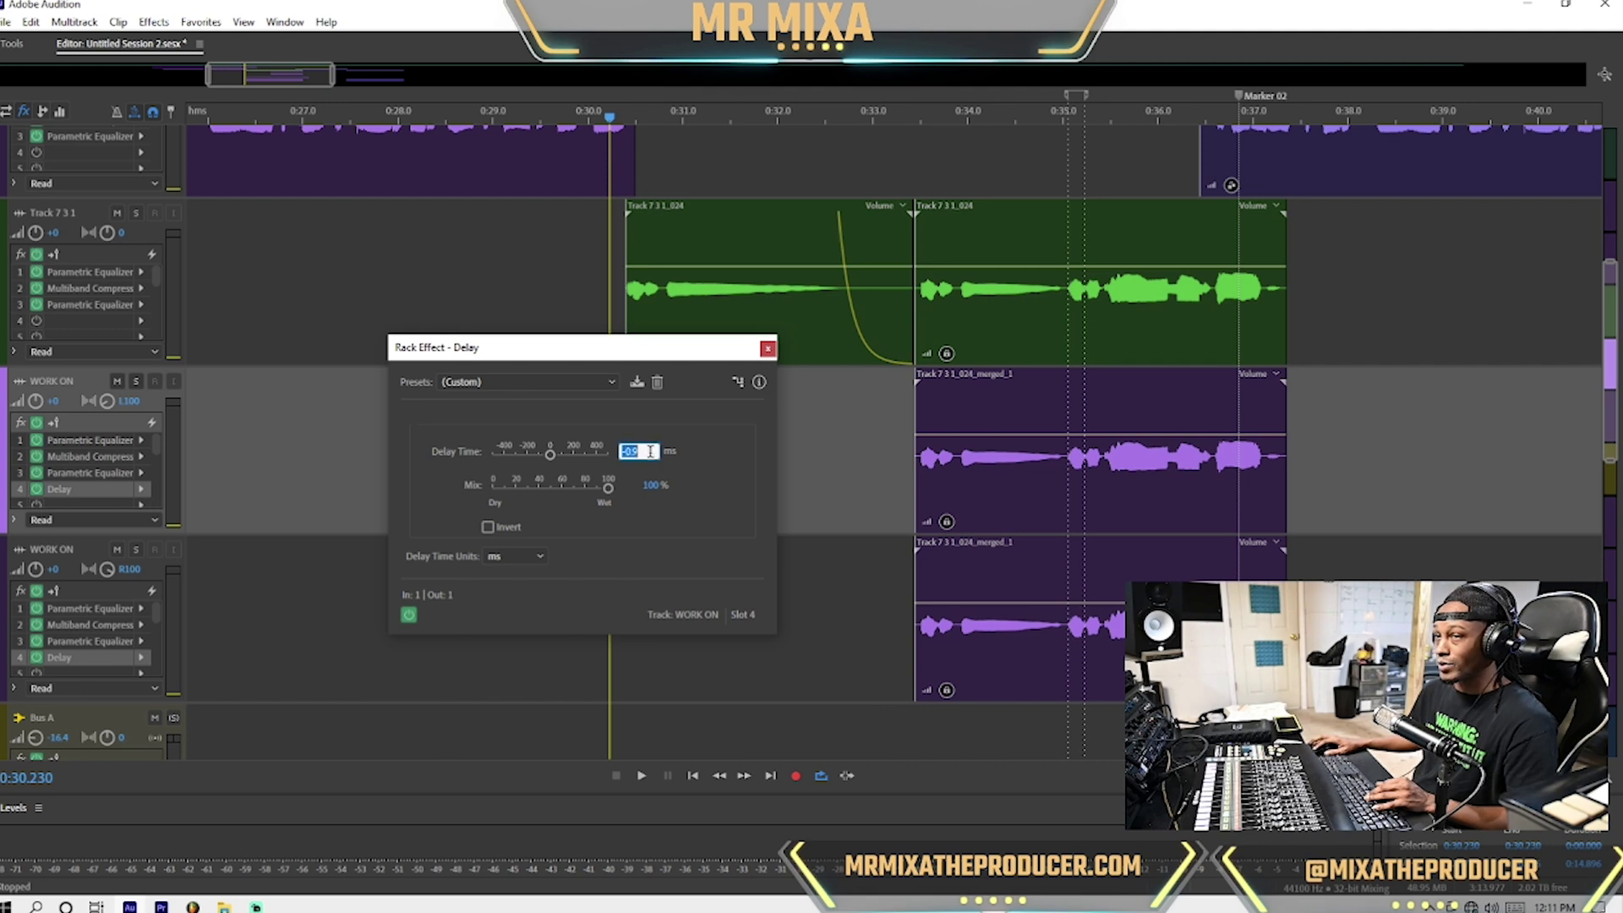
type("-20")
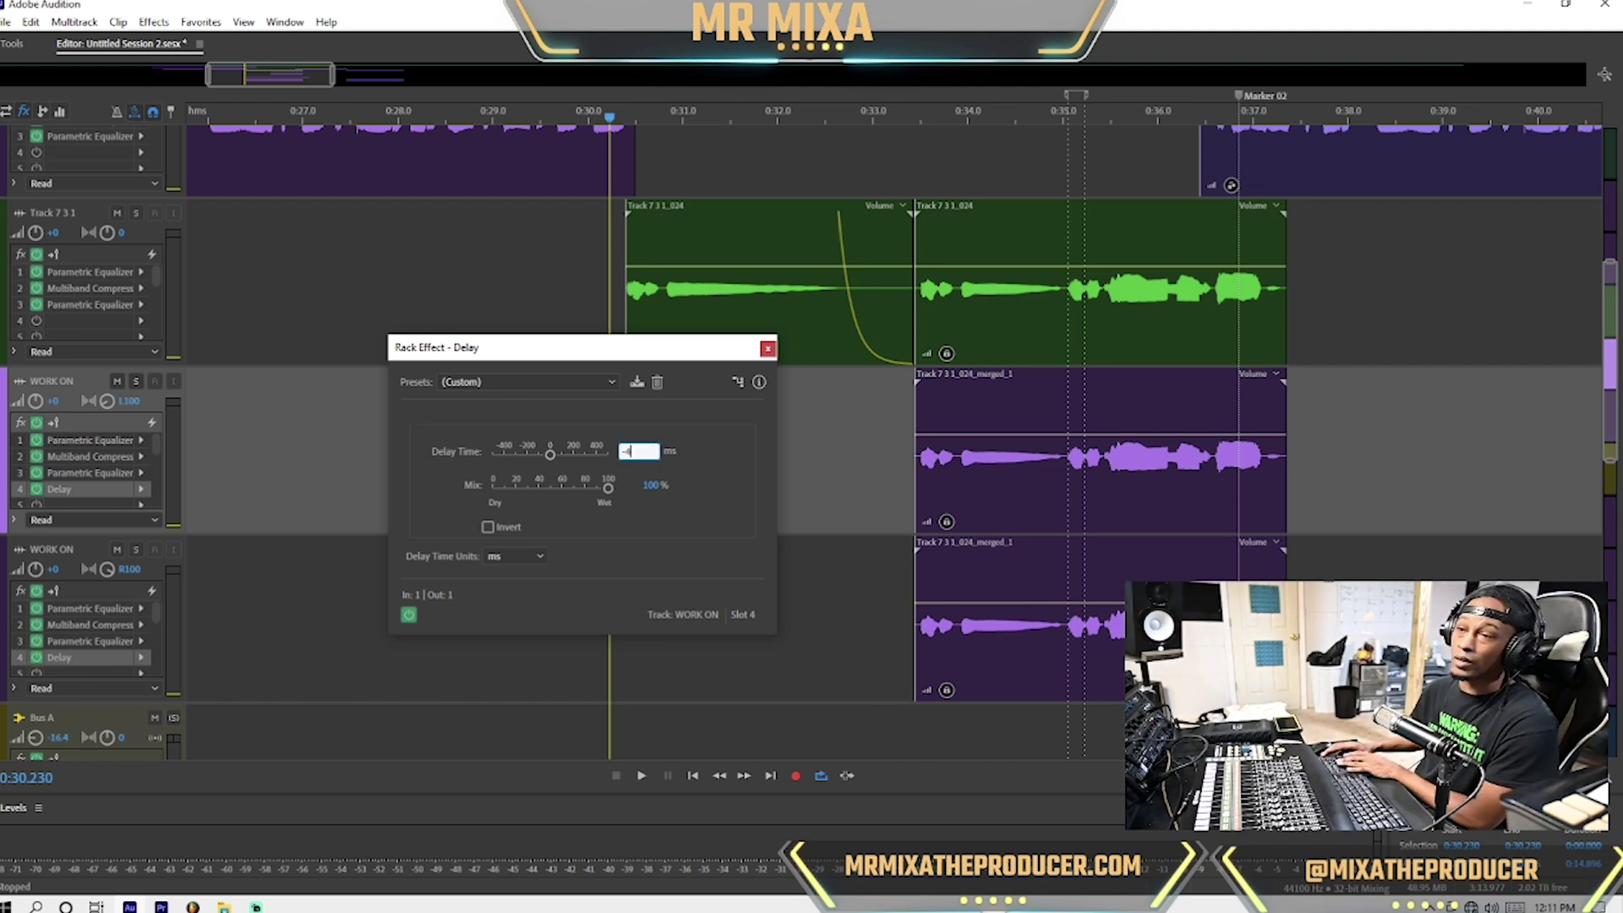
key("Return")
double_click(78, 657)
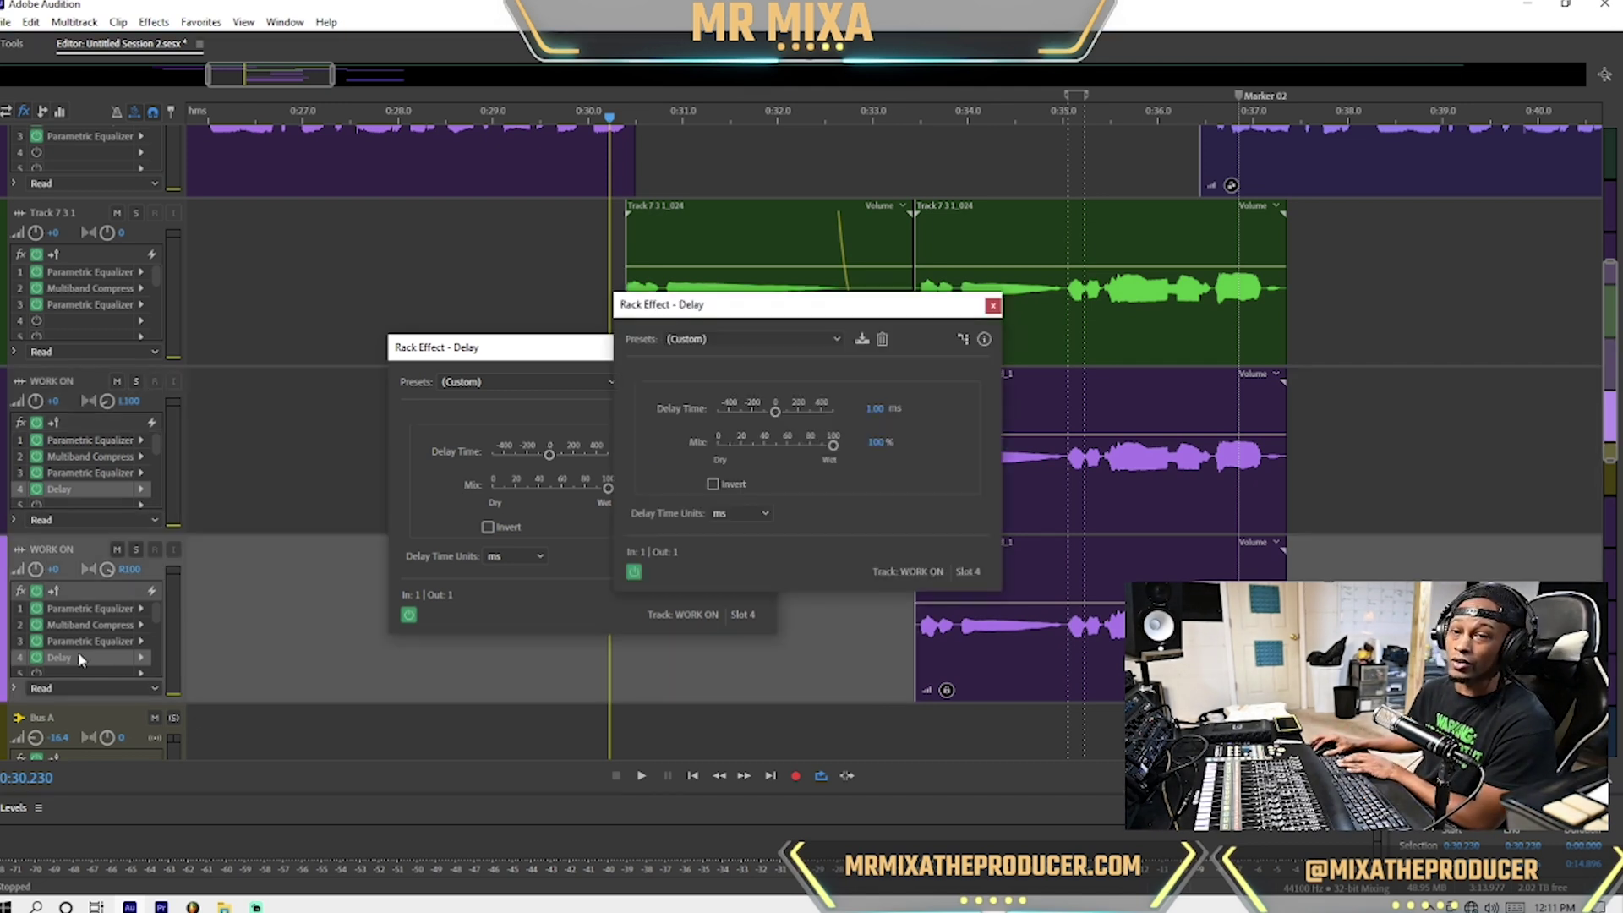
left_click(875, 408)
type("4")
key("Return")
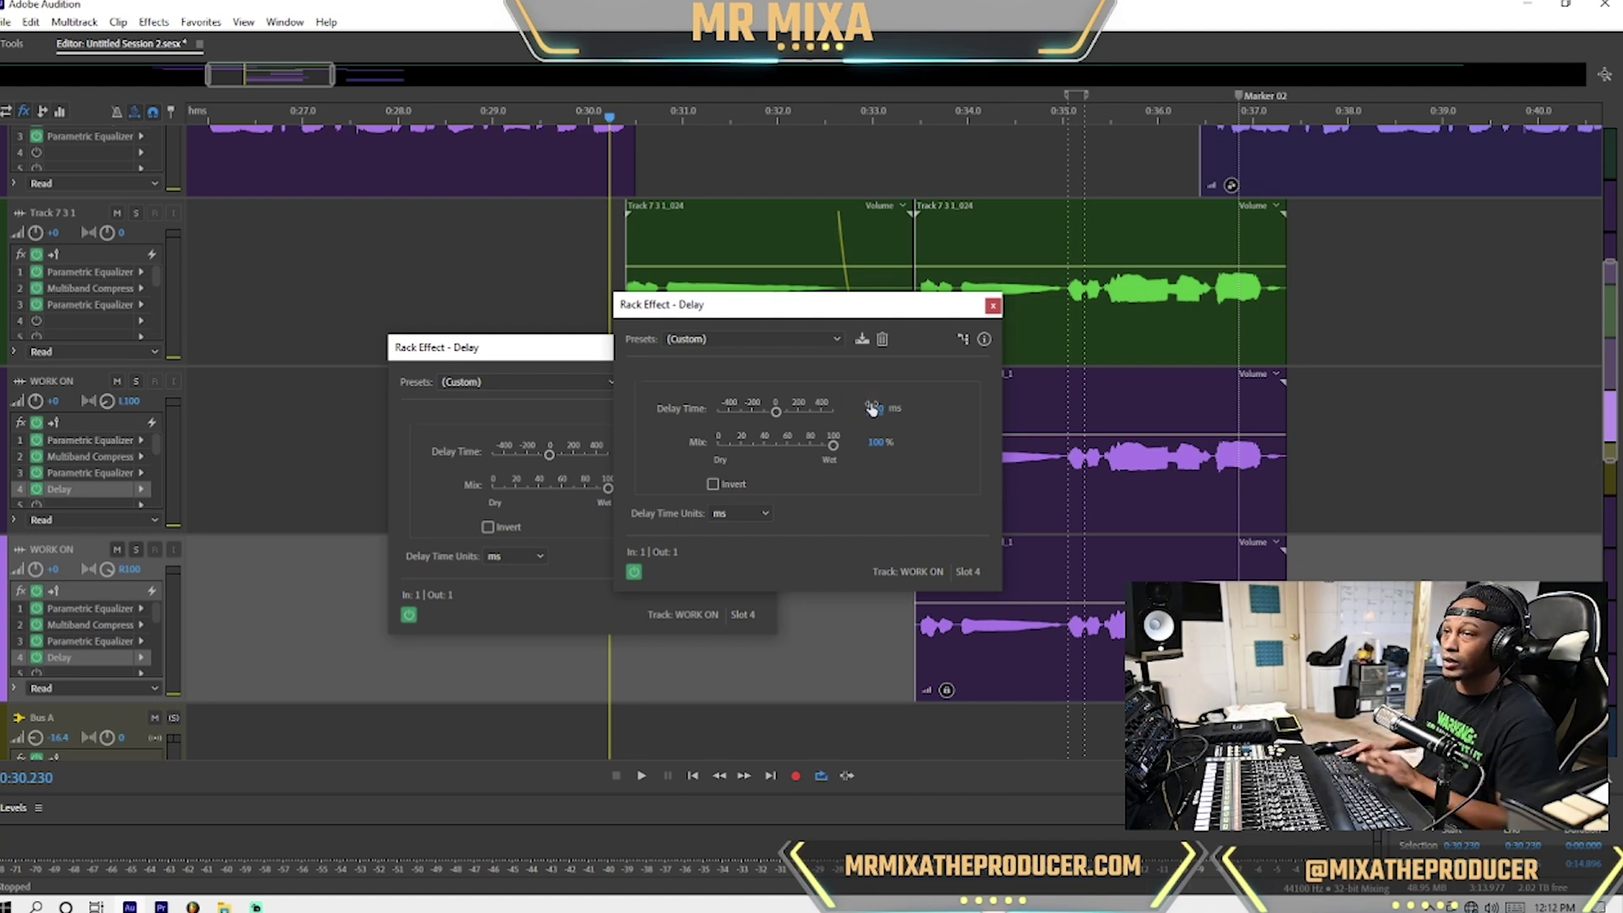
Play back the doubled vocal, then close both Delay settings windows.
key("space")
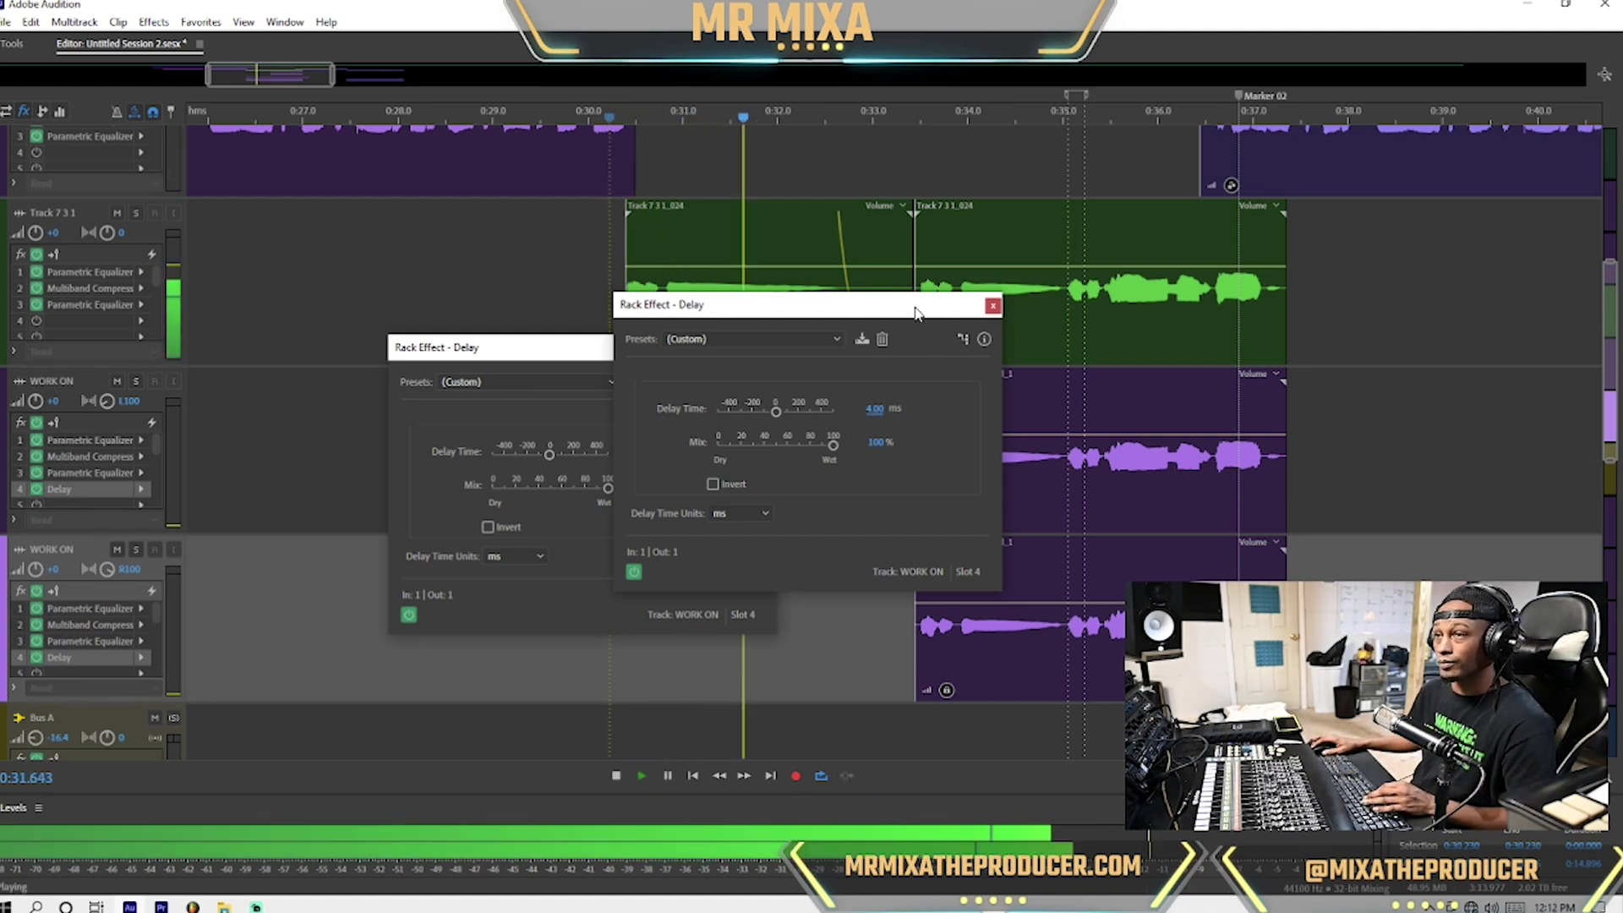
left_click_drag(236, 284, 469, 153)
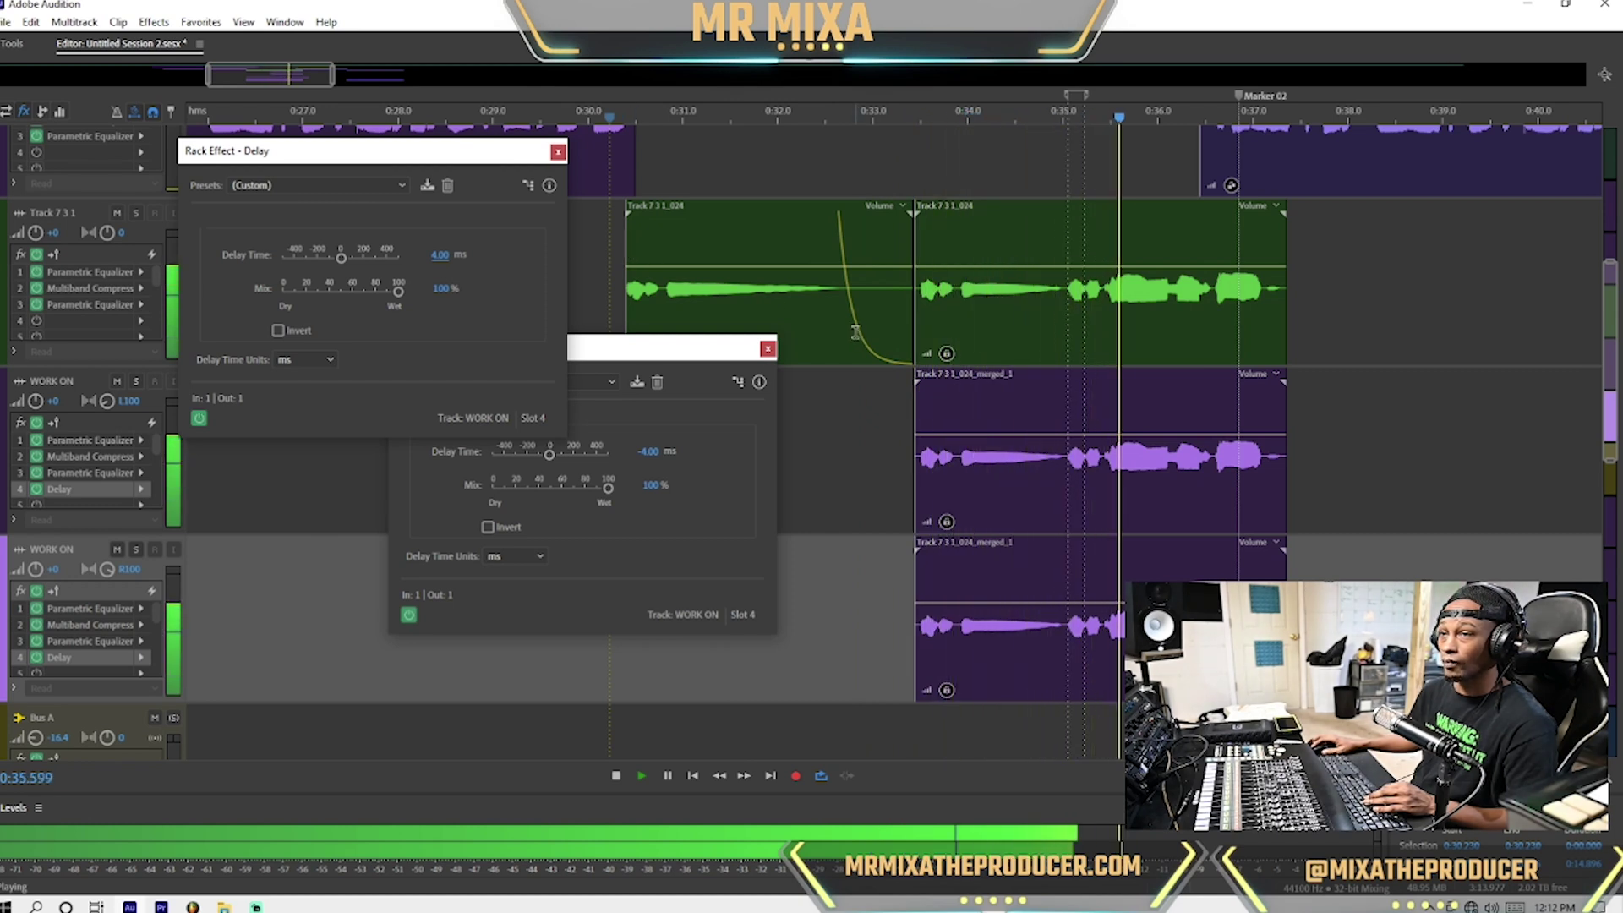
left_click(768, 348)
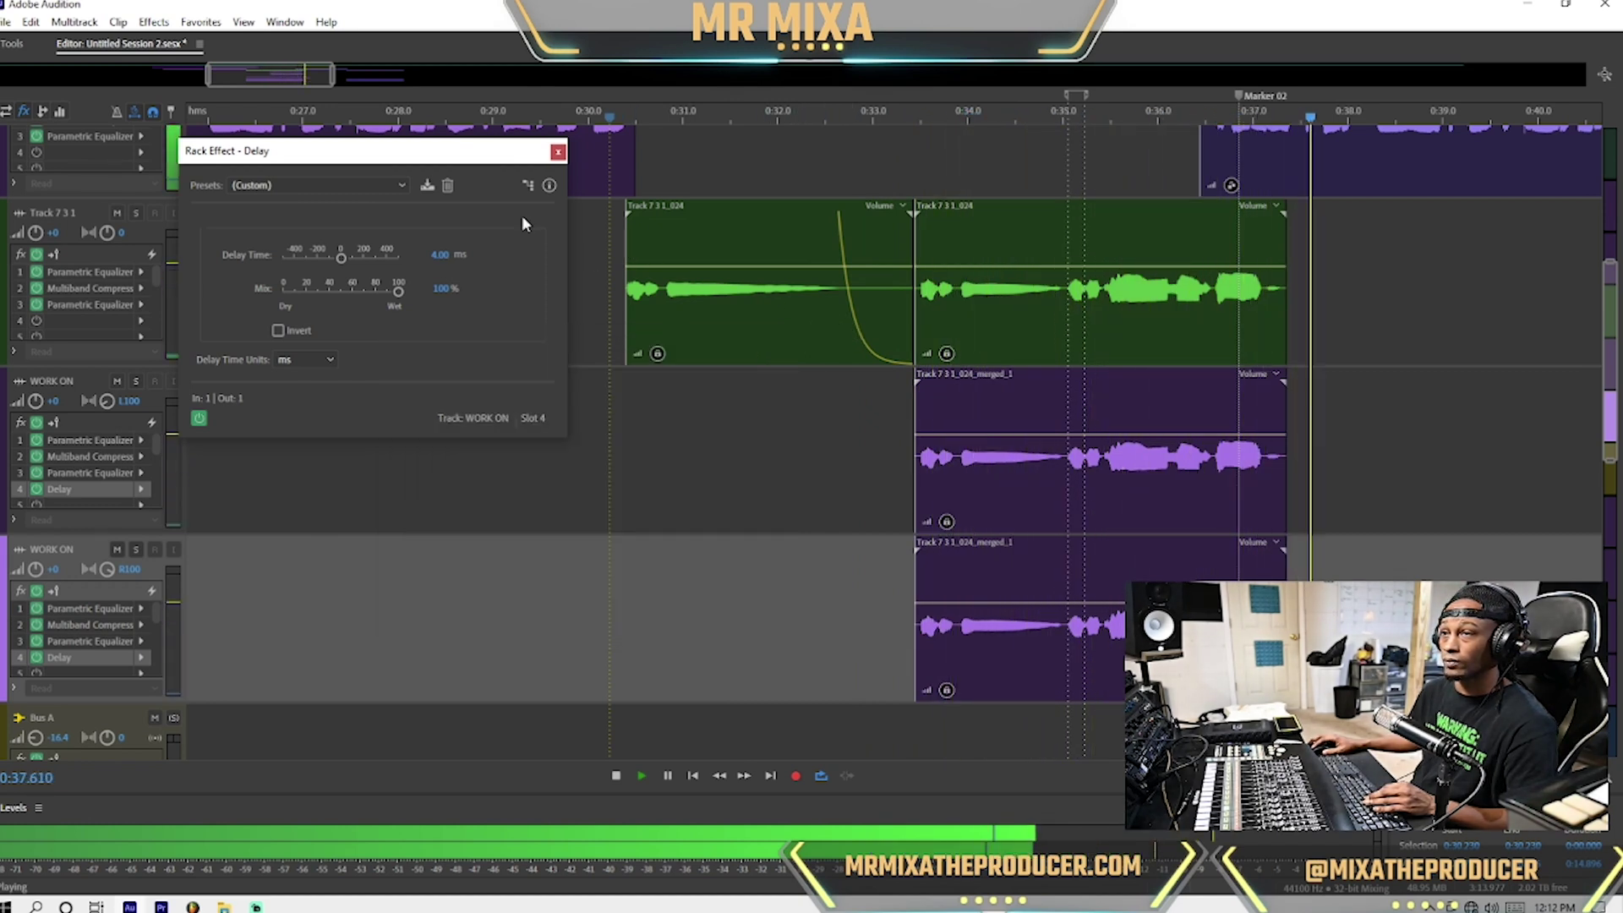
key("space")
left_click(557, 152)
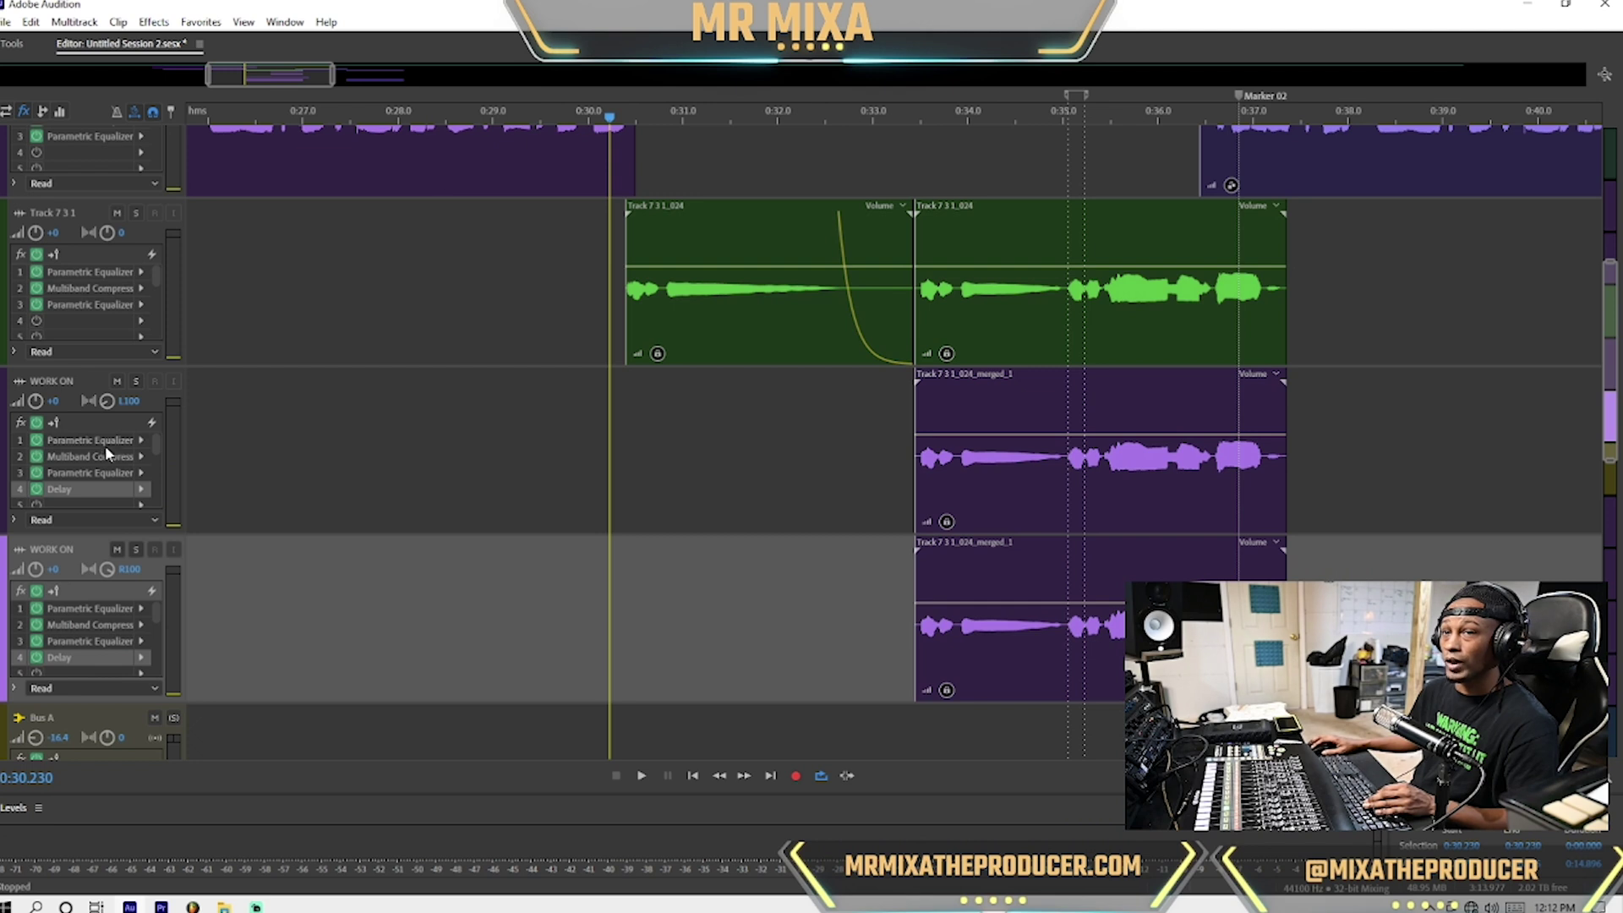
Set the volume of both WORK ON doubles to -8.5 dB.
left_click(55, 401)
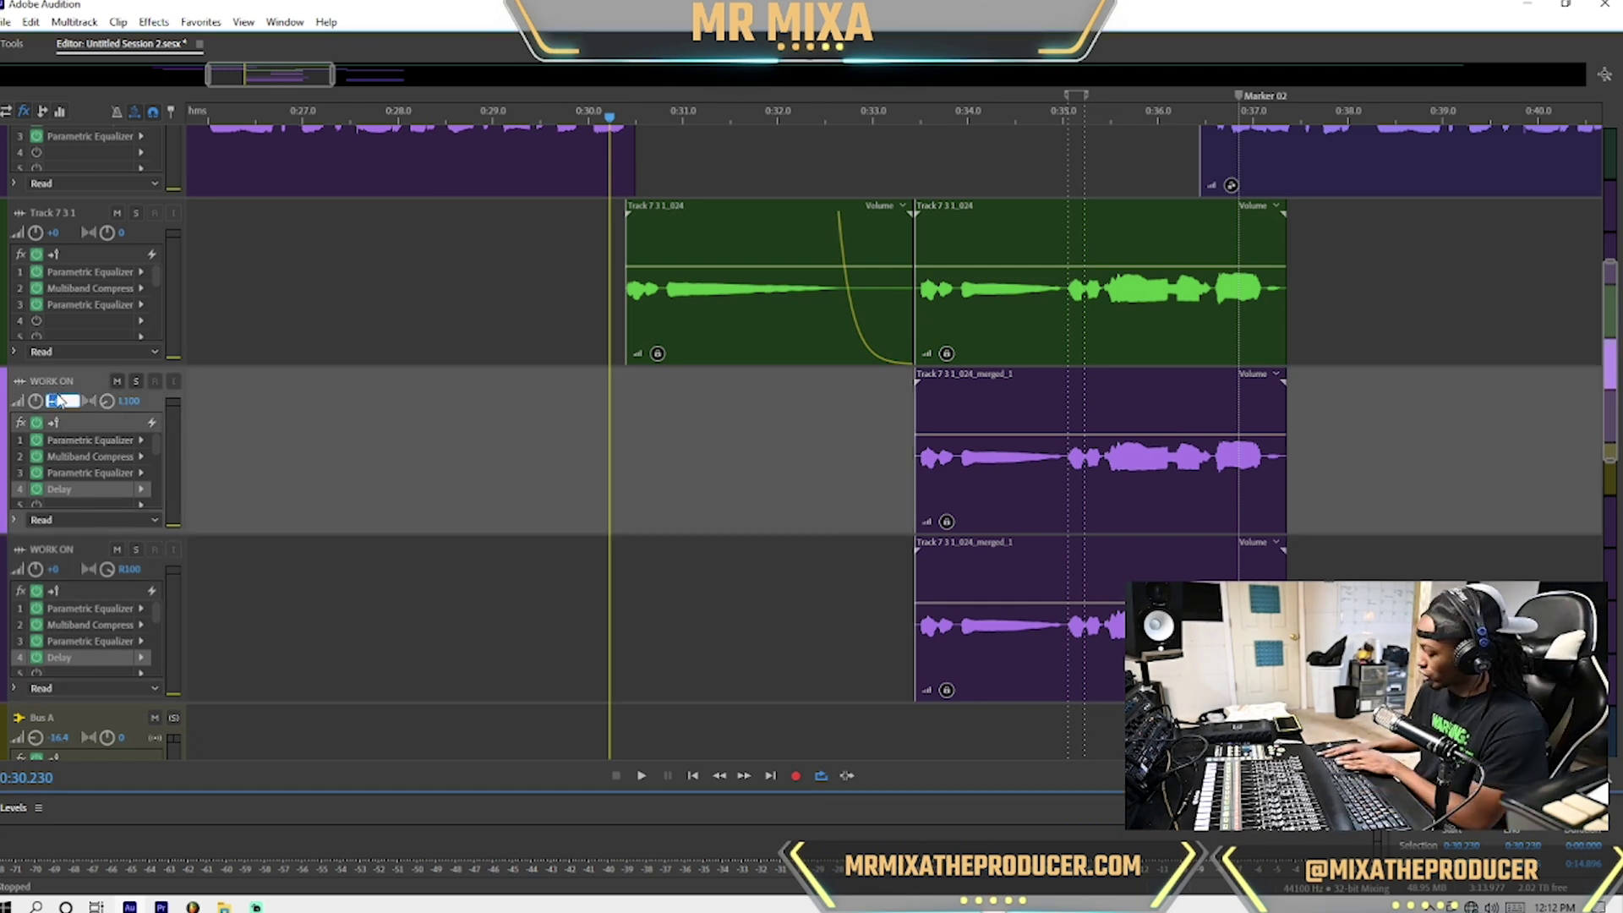
key("BackSpace")
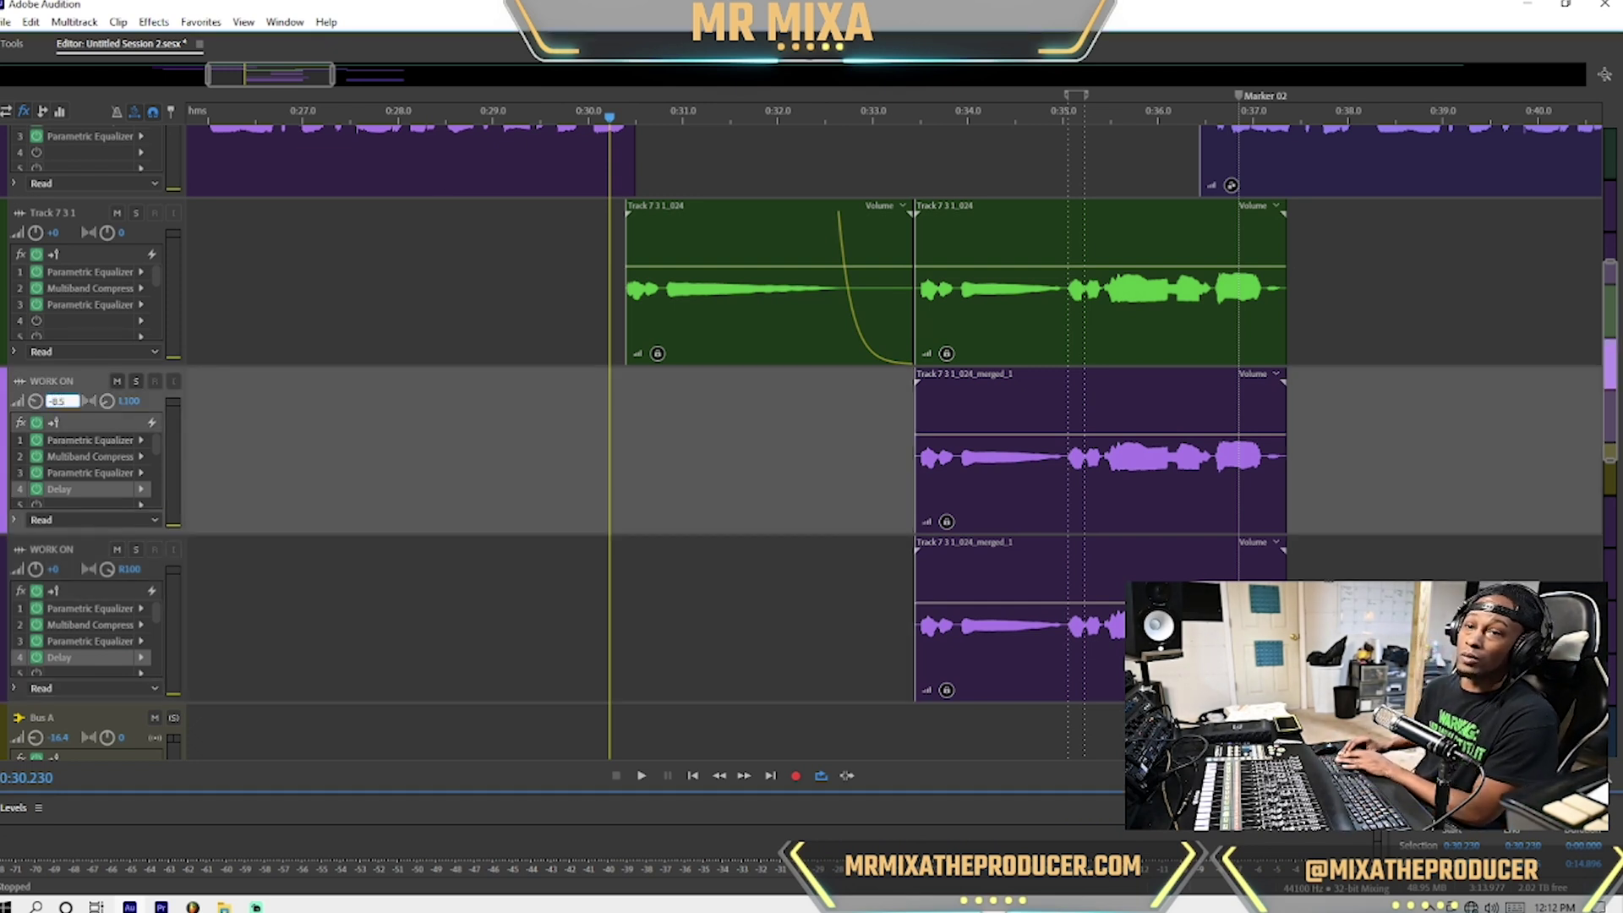
left_click(52, 569)
type("-8.5")
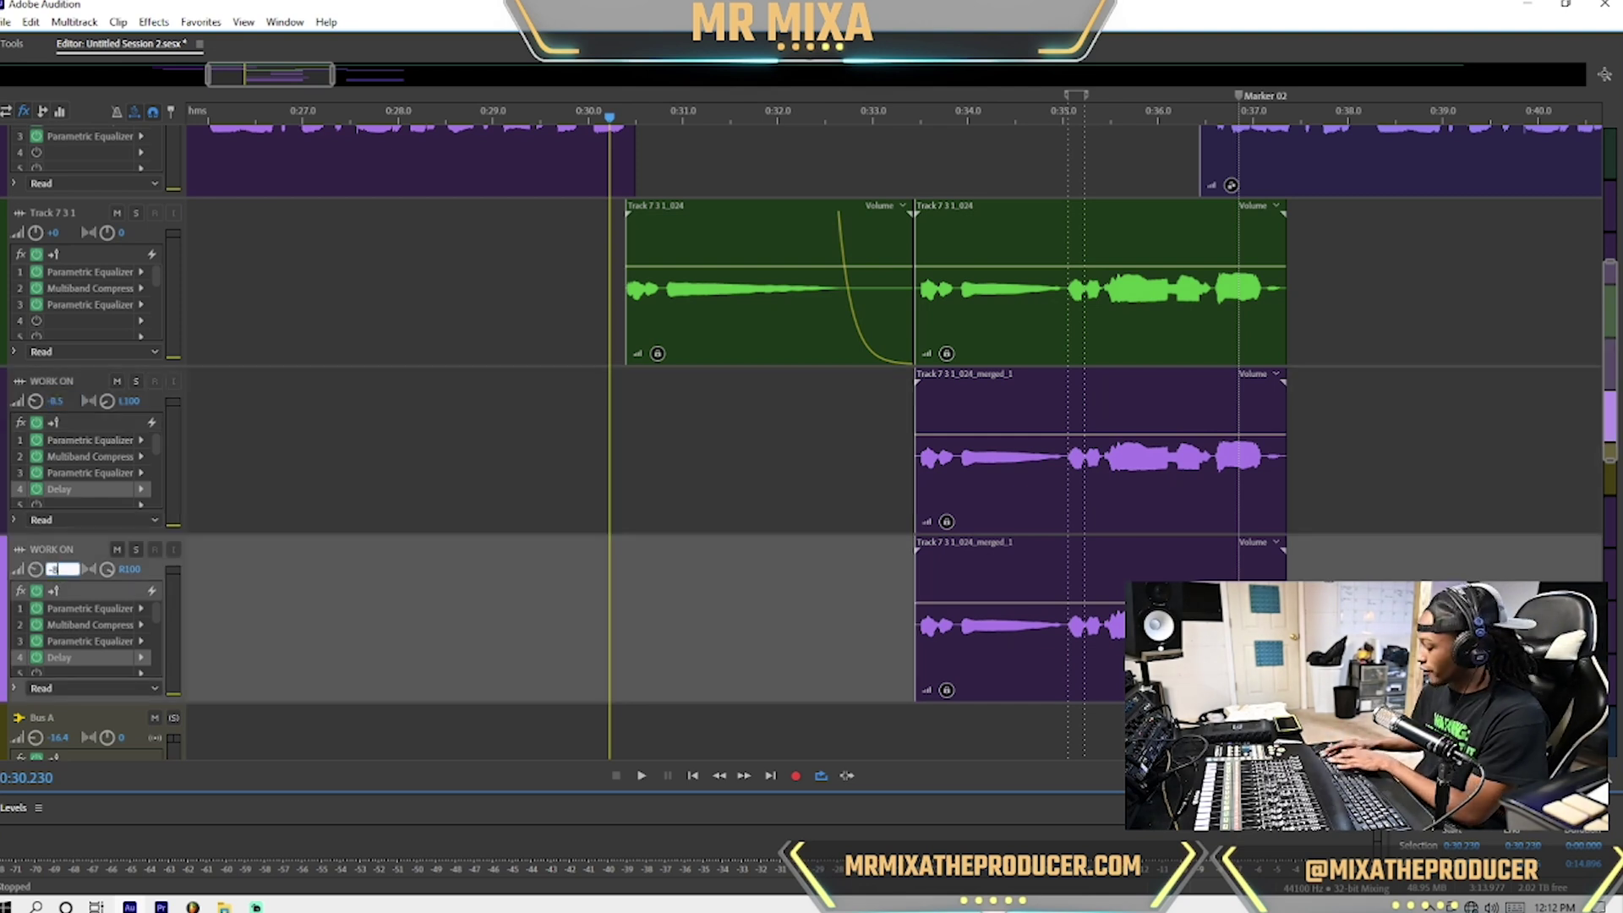
key("Return")
Play back the quieter doubles, checking from 0:31.325, 0:32.222 and 0:33.236.
key("space")
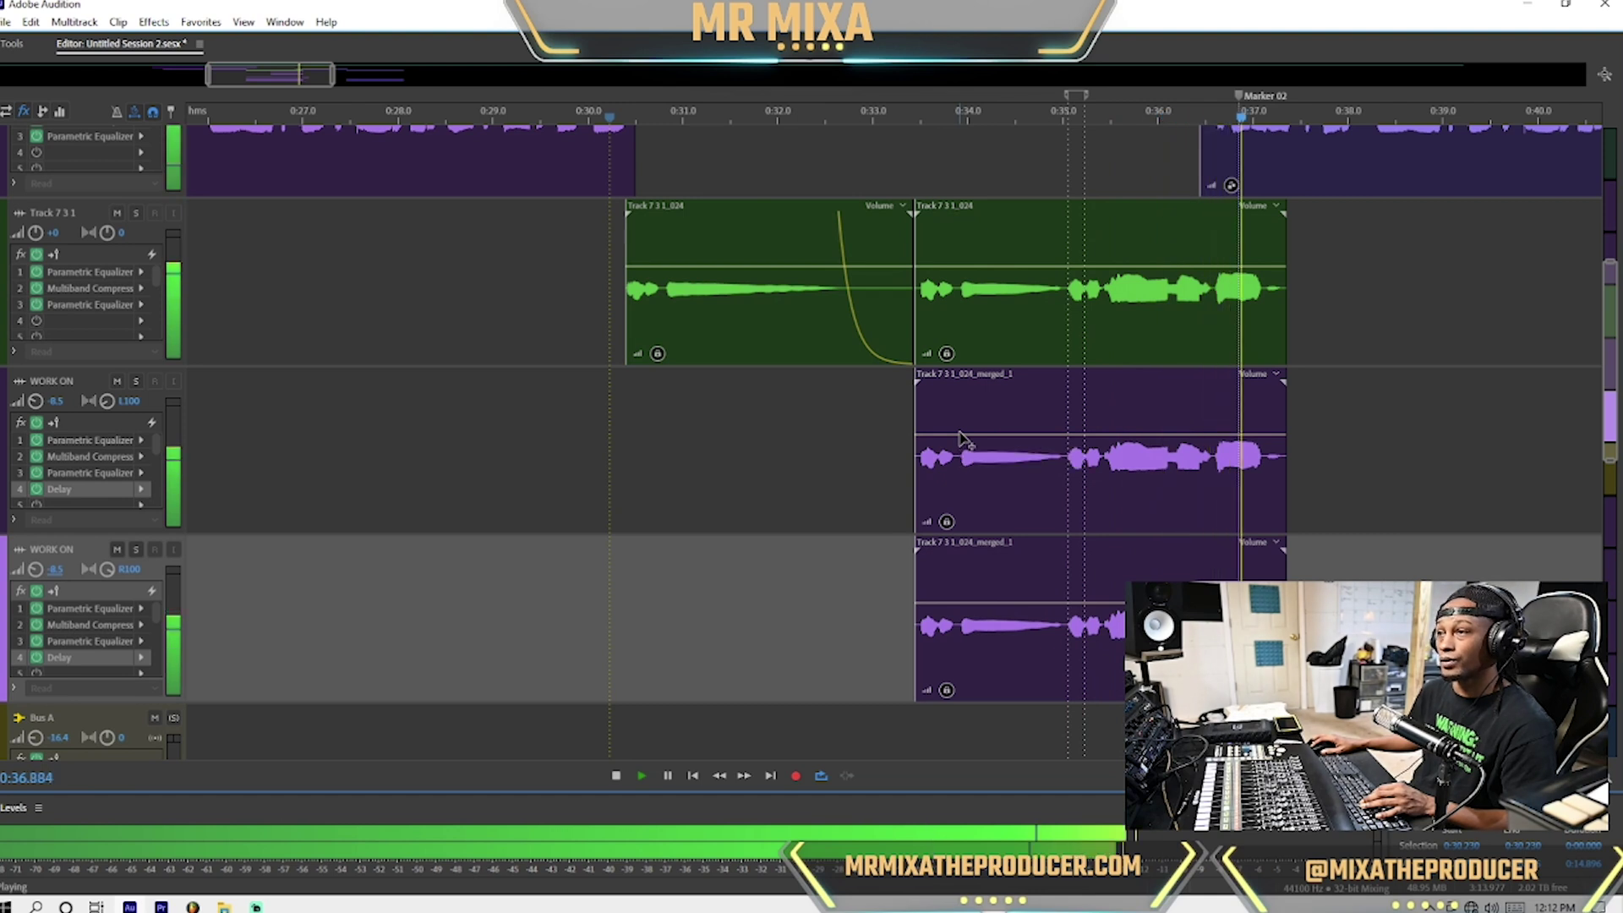
key("space")
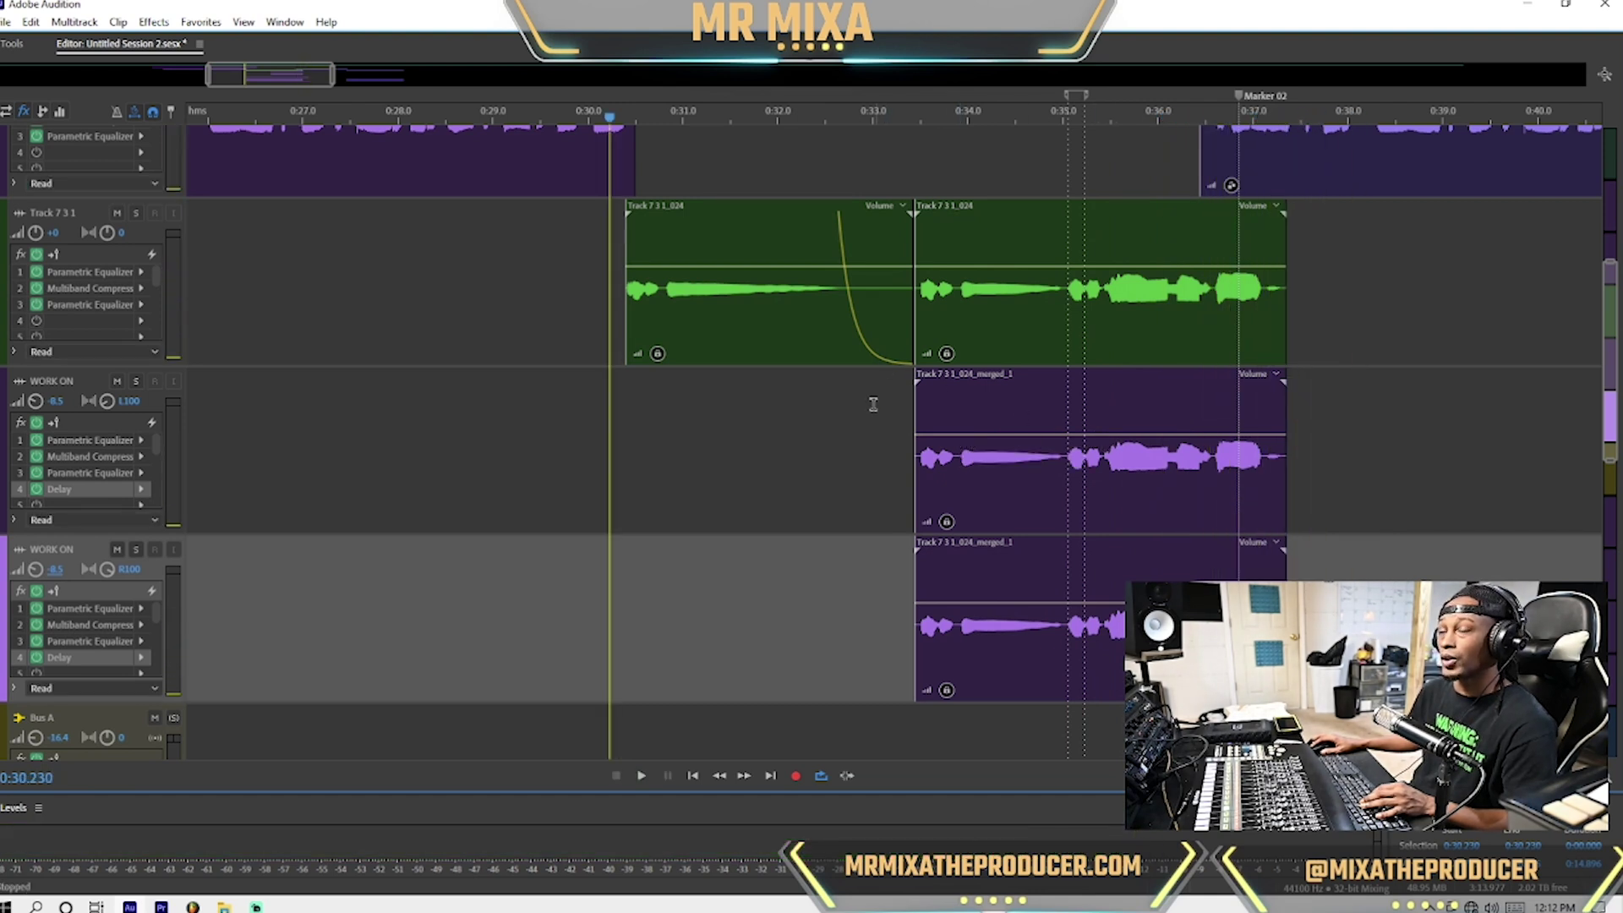
left_click(711, 405)
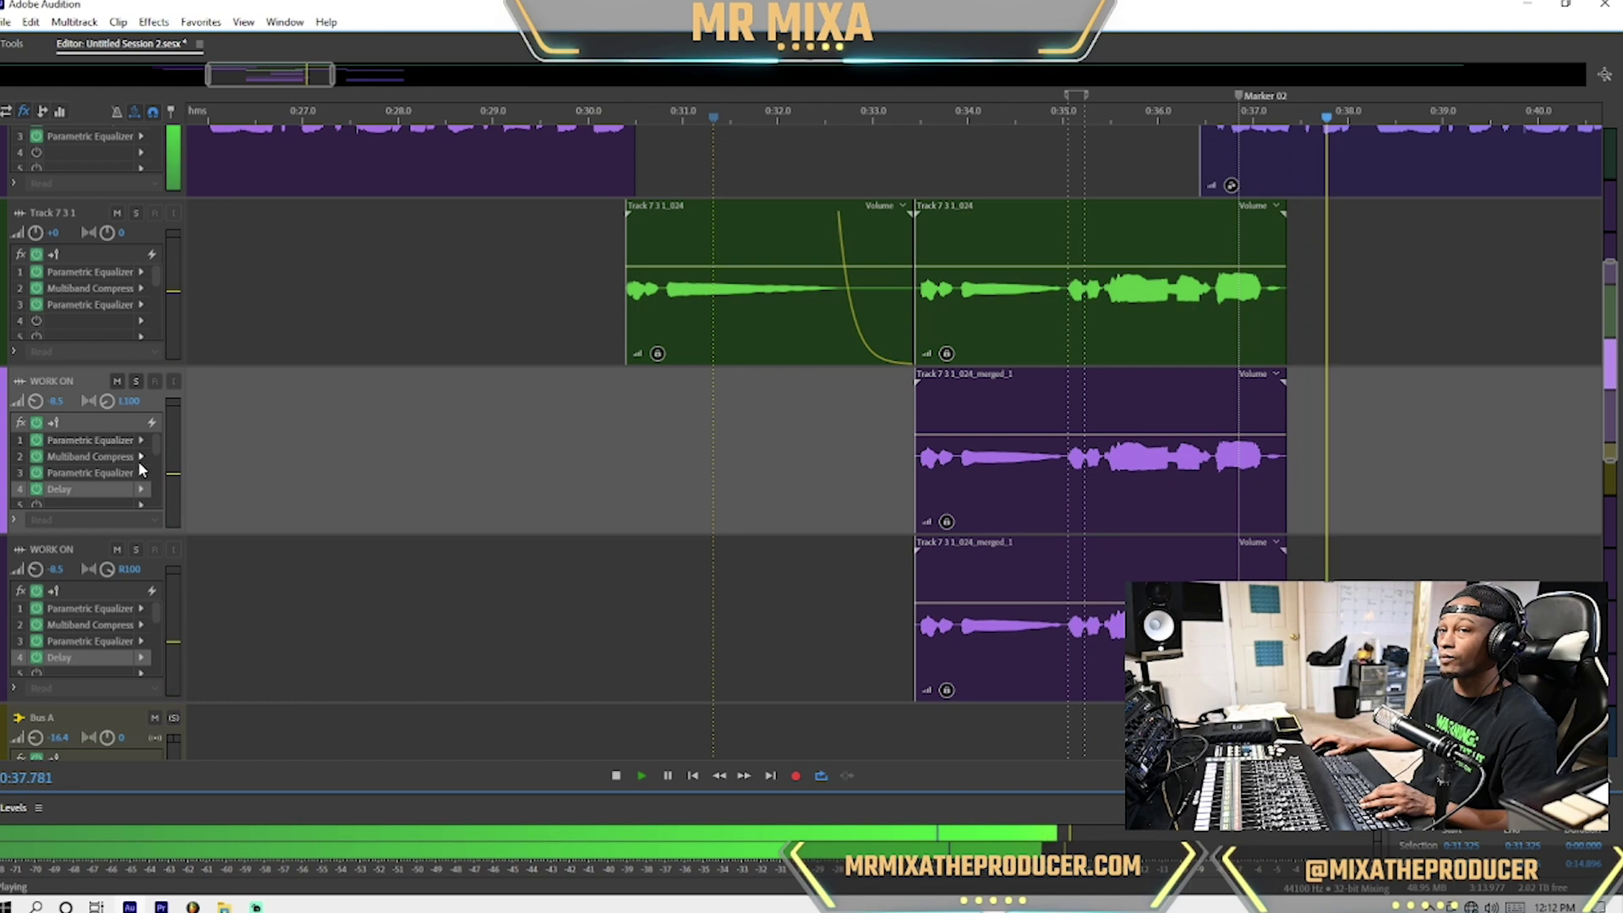
key("space")
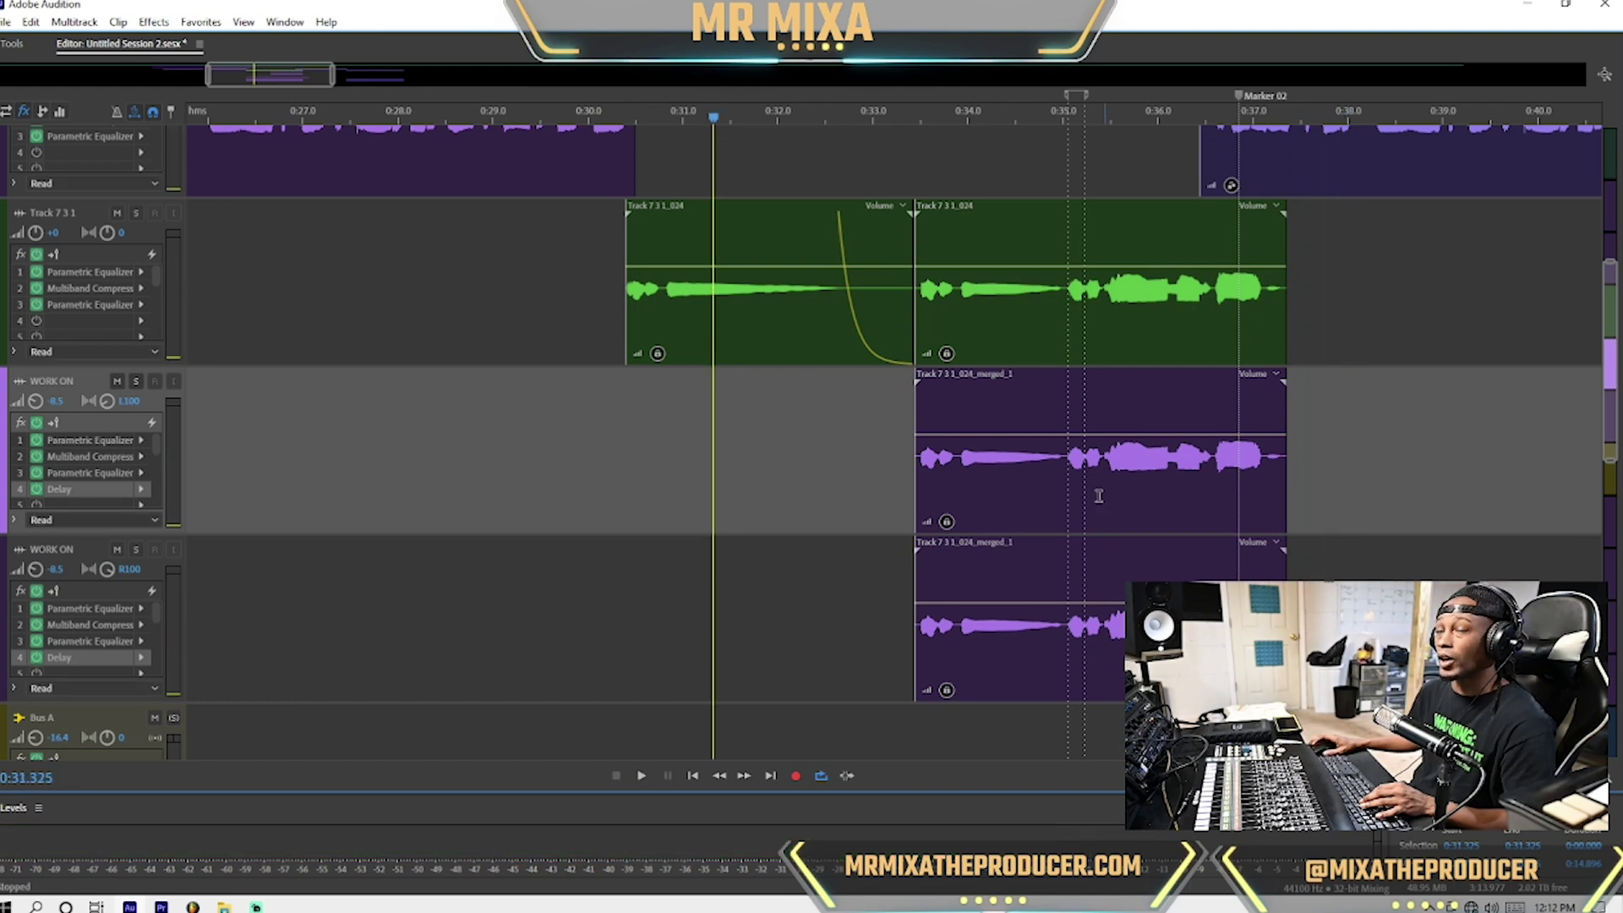
left_click(799, 435)
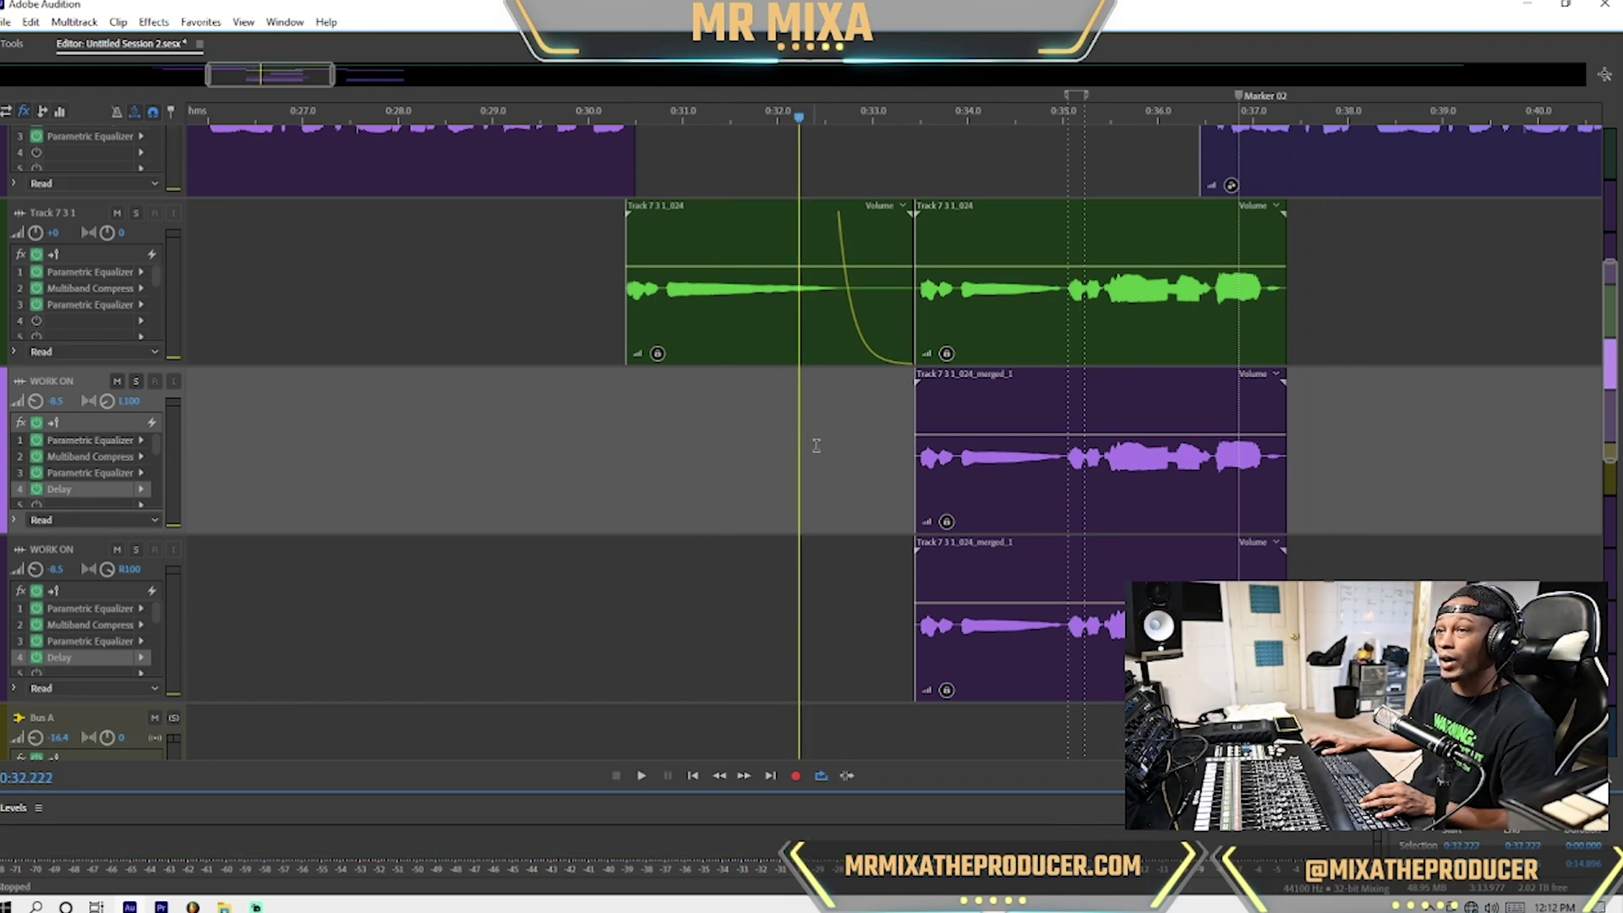
left_click(895, 462)
scroll(894, 462, "down", 4)
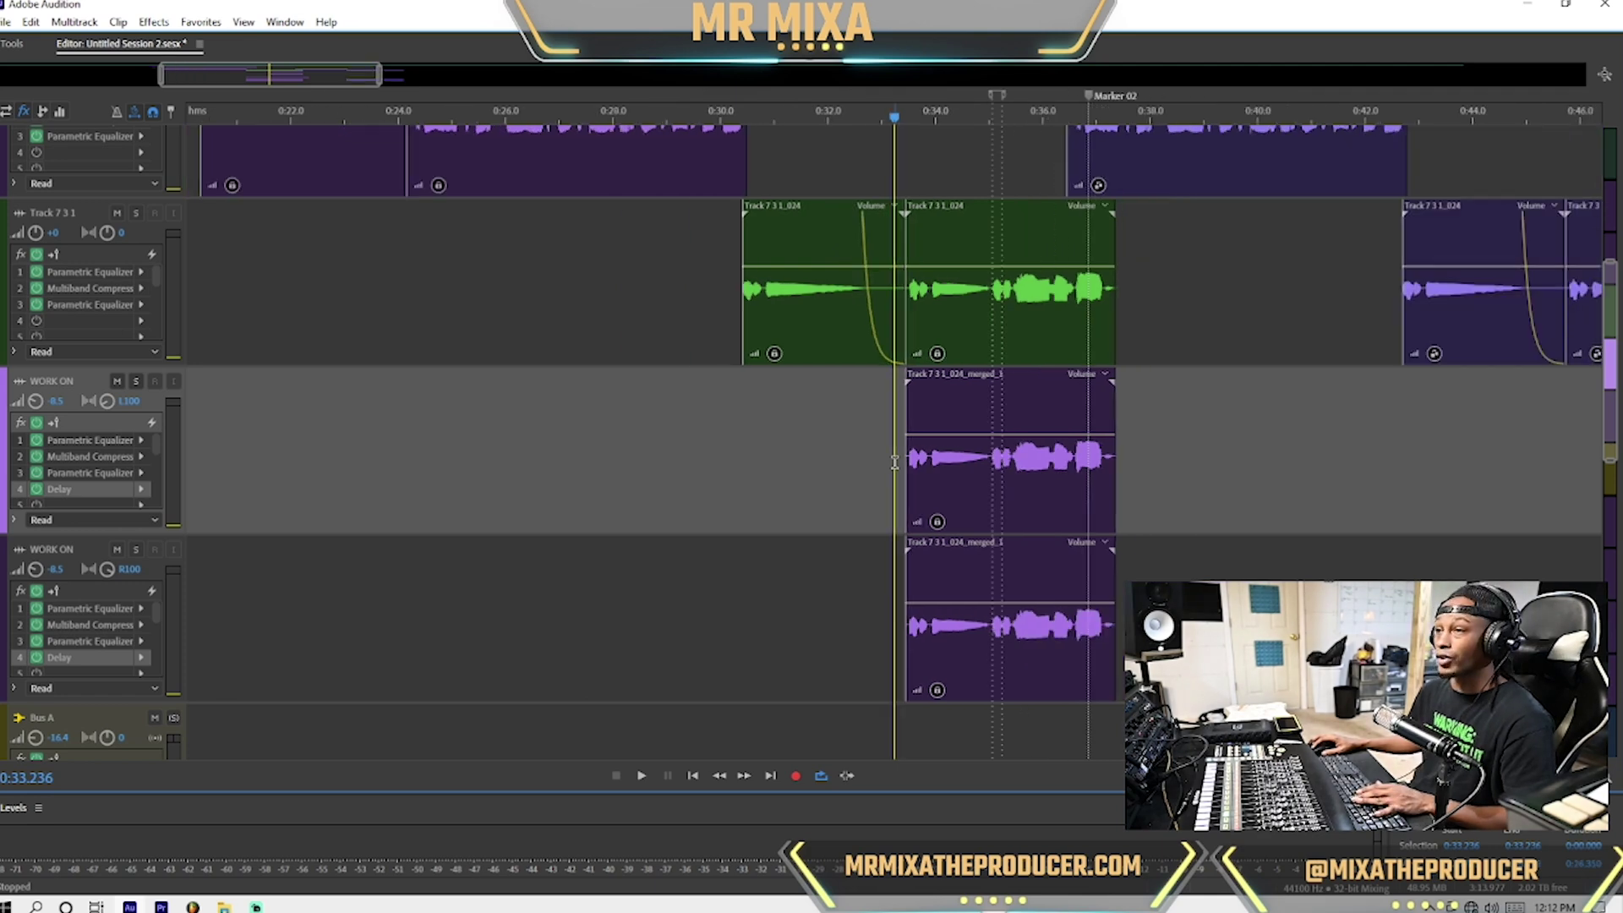
Duplicate the WORK ON track and pan the new WORK ON 1 track to L75.
scroll(896, 470, "down", 1)
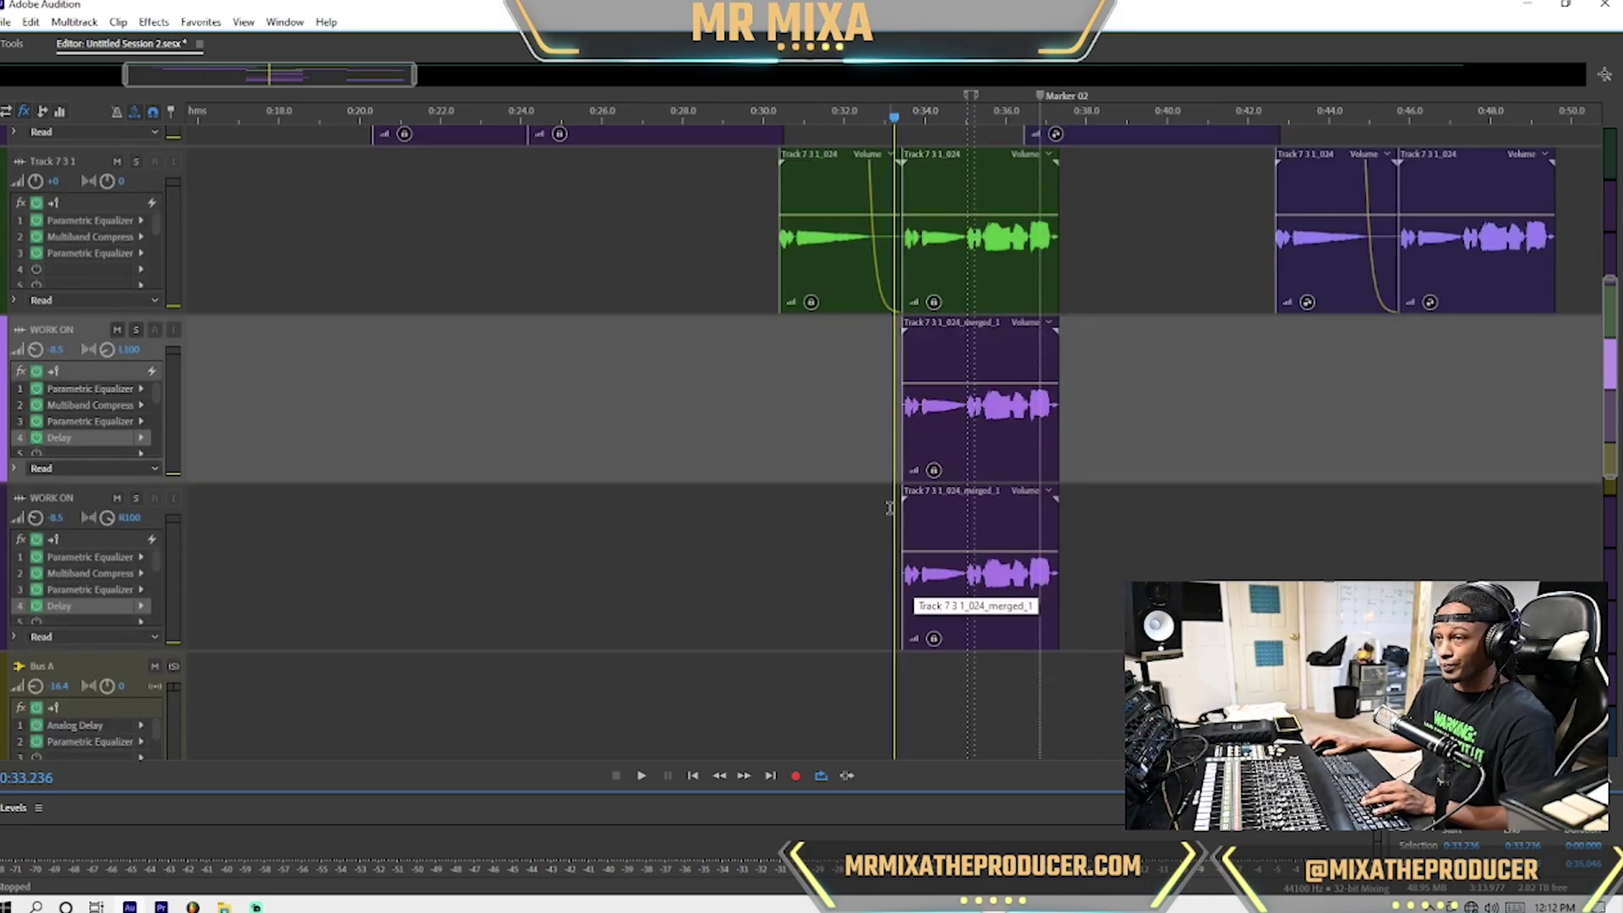
left_click(885, 415)
key("ctrl+d")
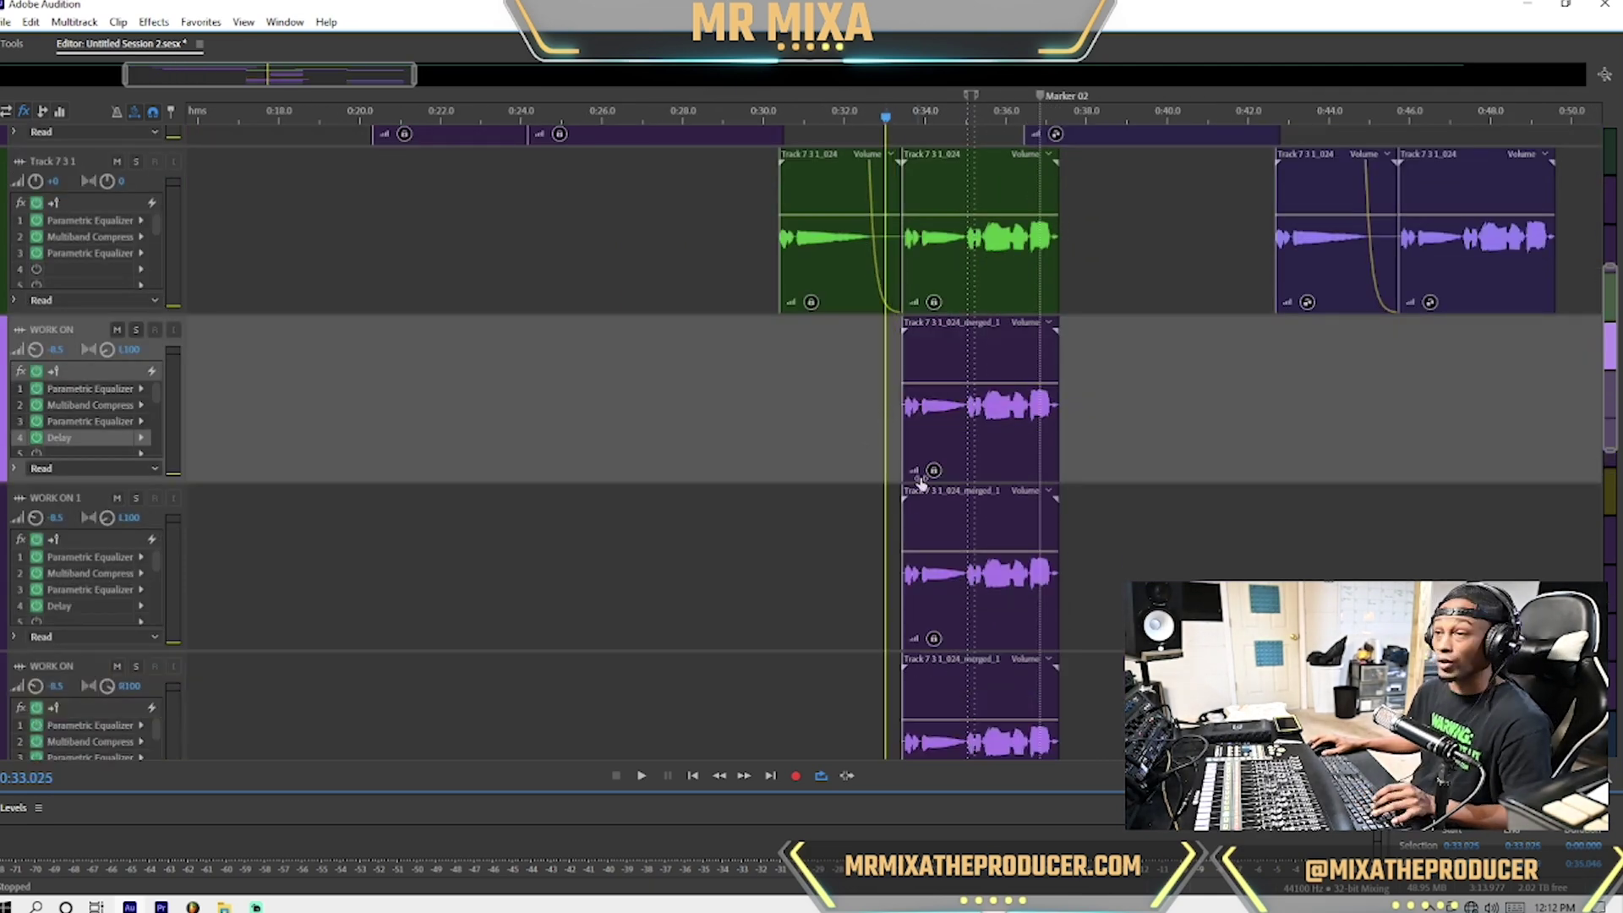
left_click(812, 533)
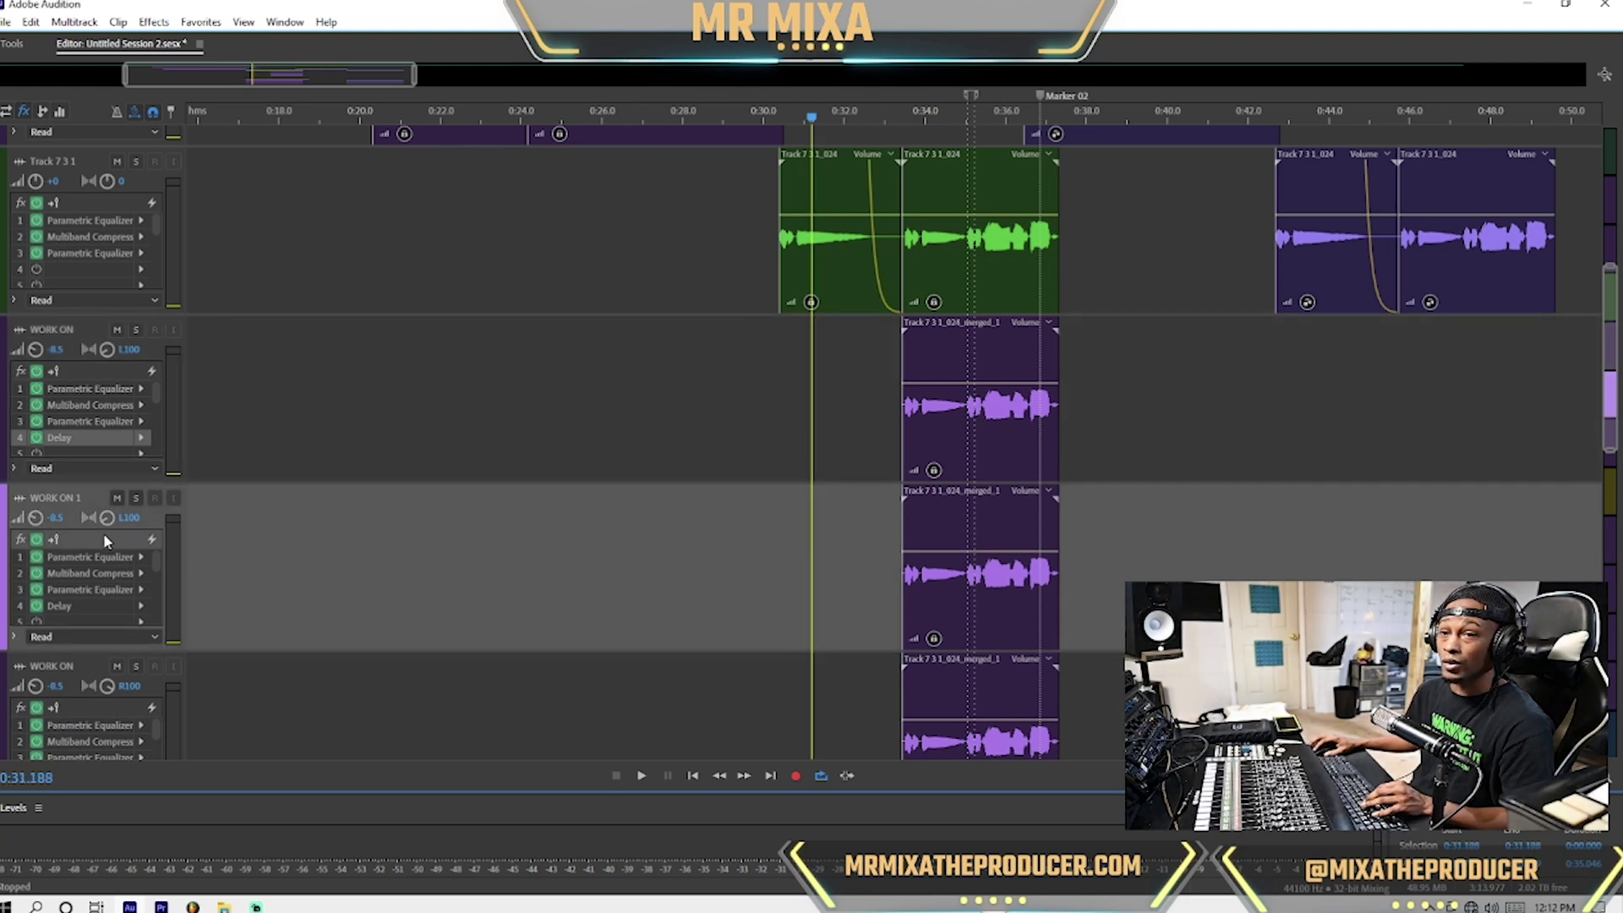
left_click(129, 517)
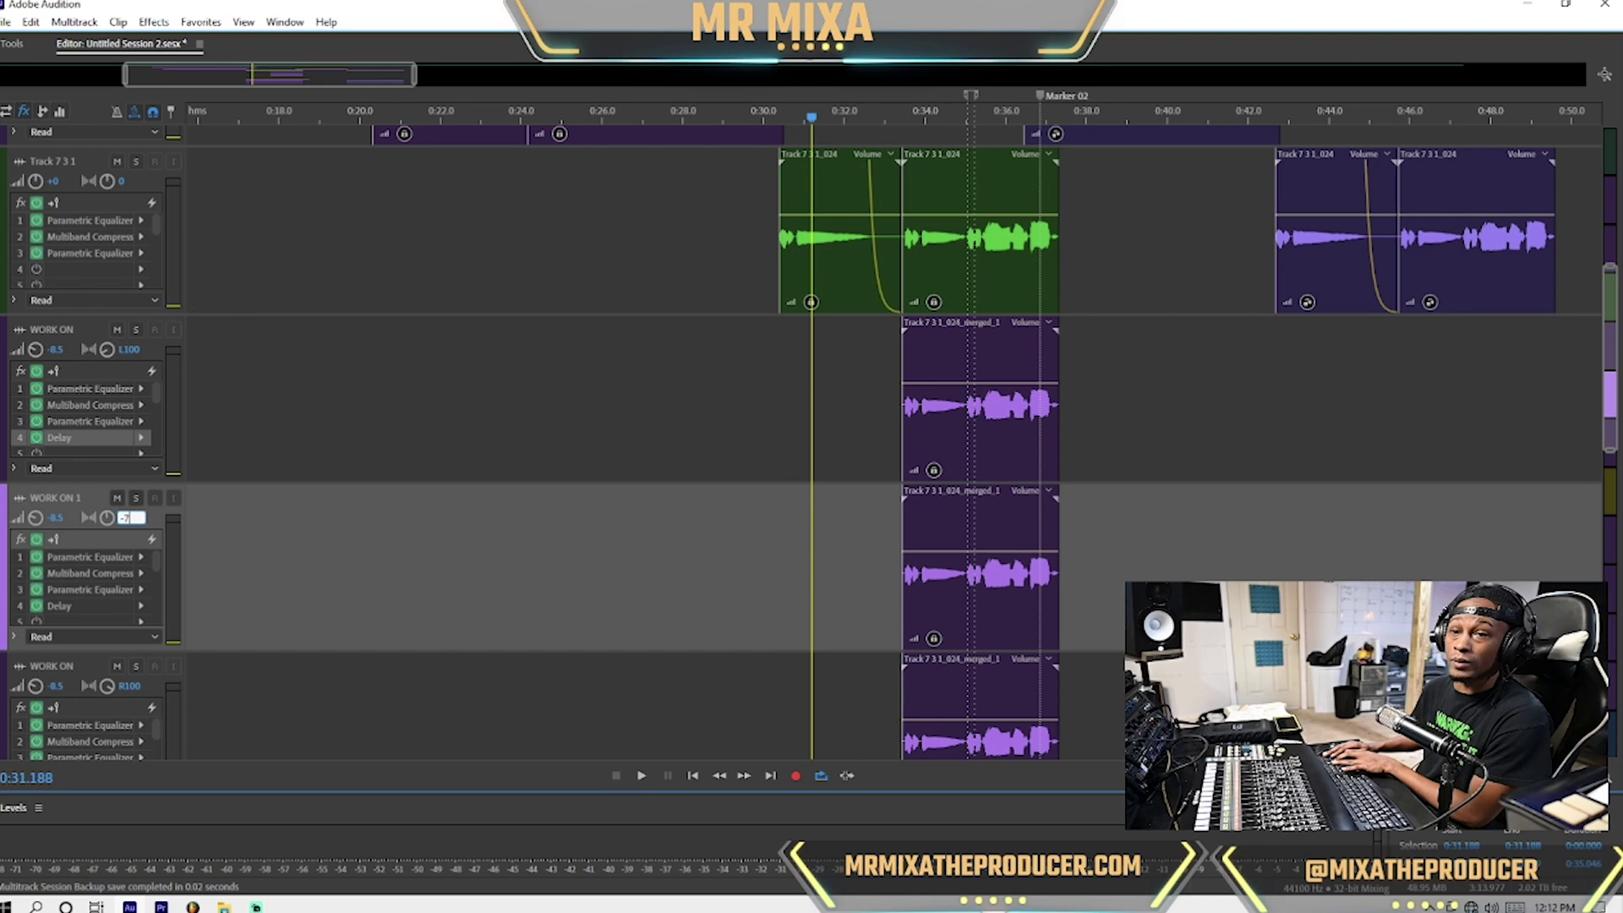
key("Return")
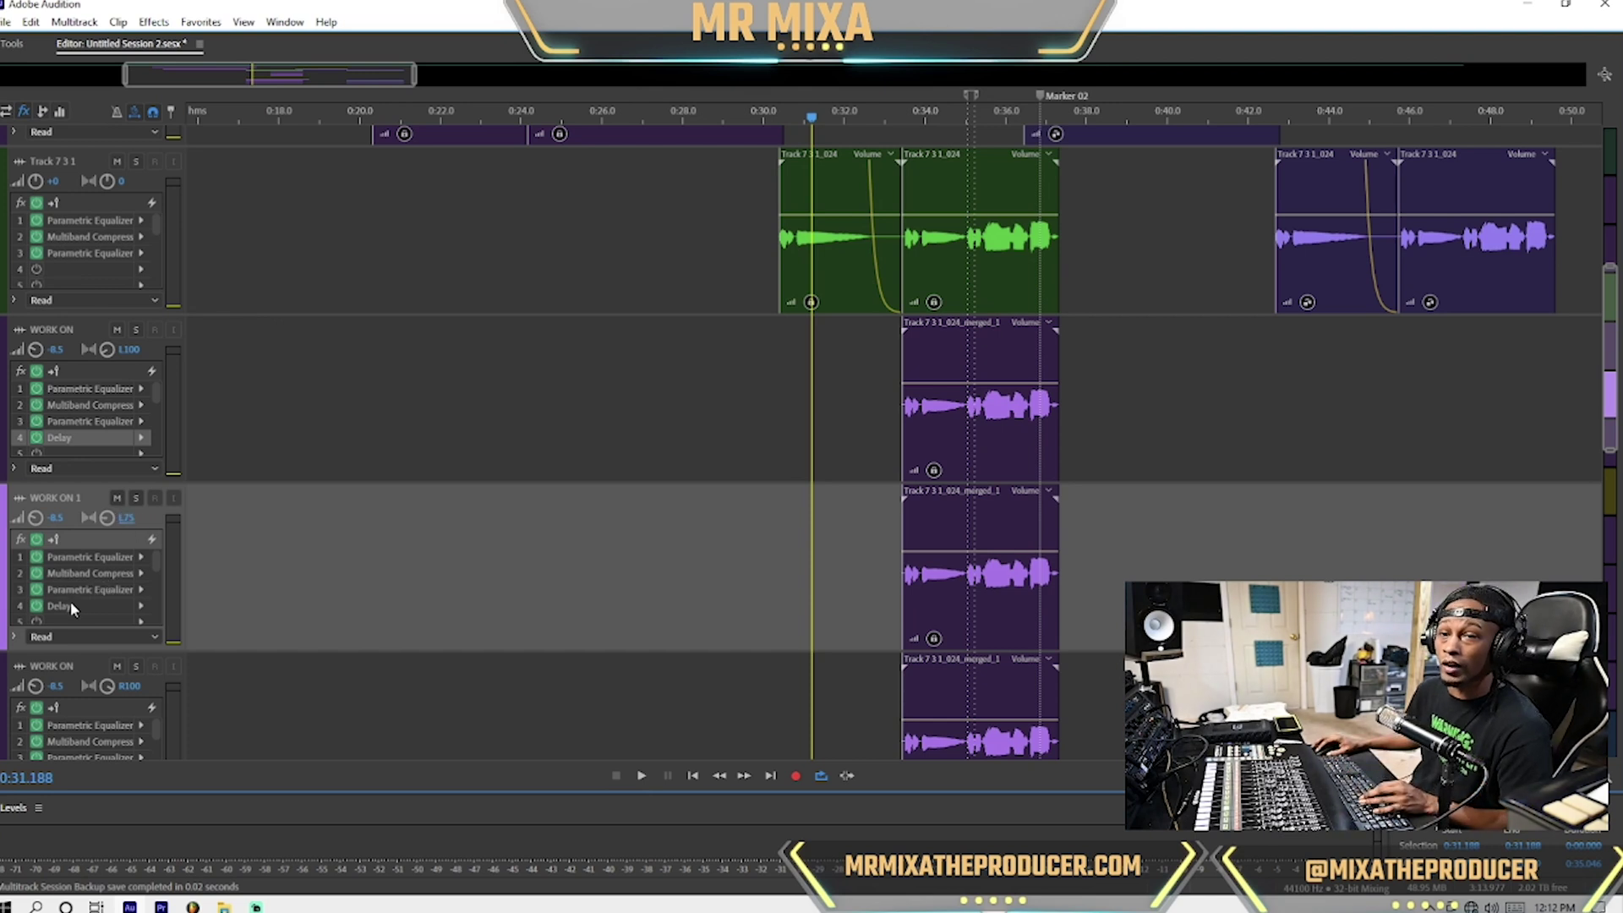
Set WORK ON 1's Delay time to -7 ms.
double_click(69, 606)
left_click(868, 410)
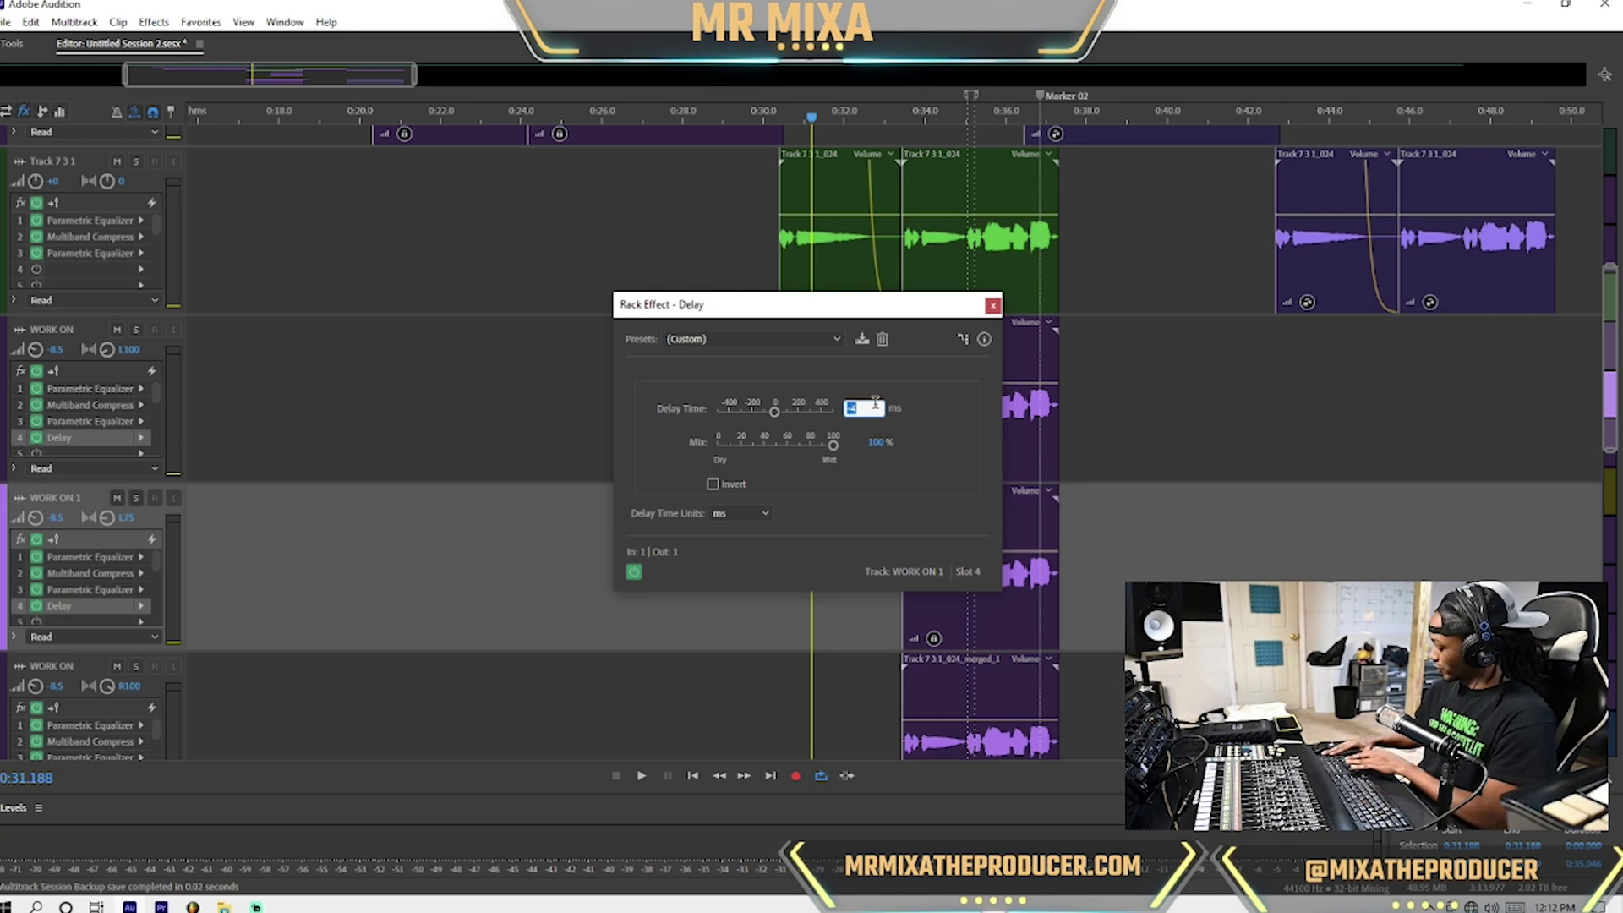
type("-7")
key("Return")
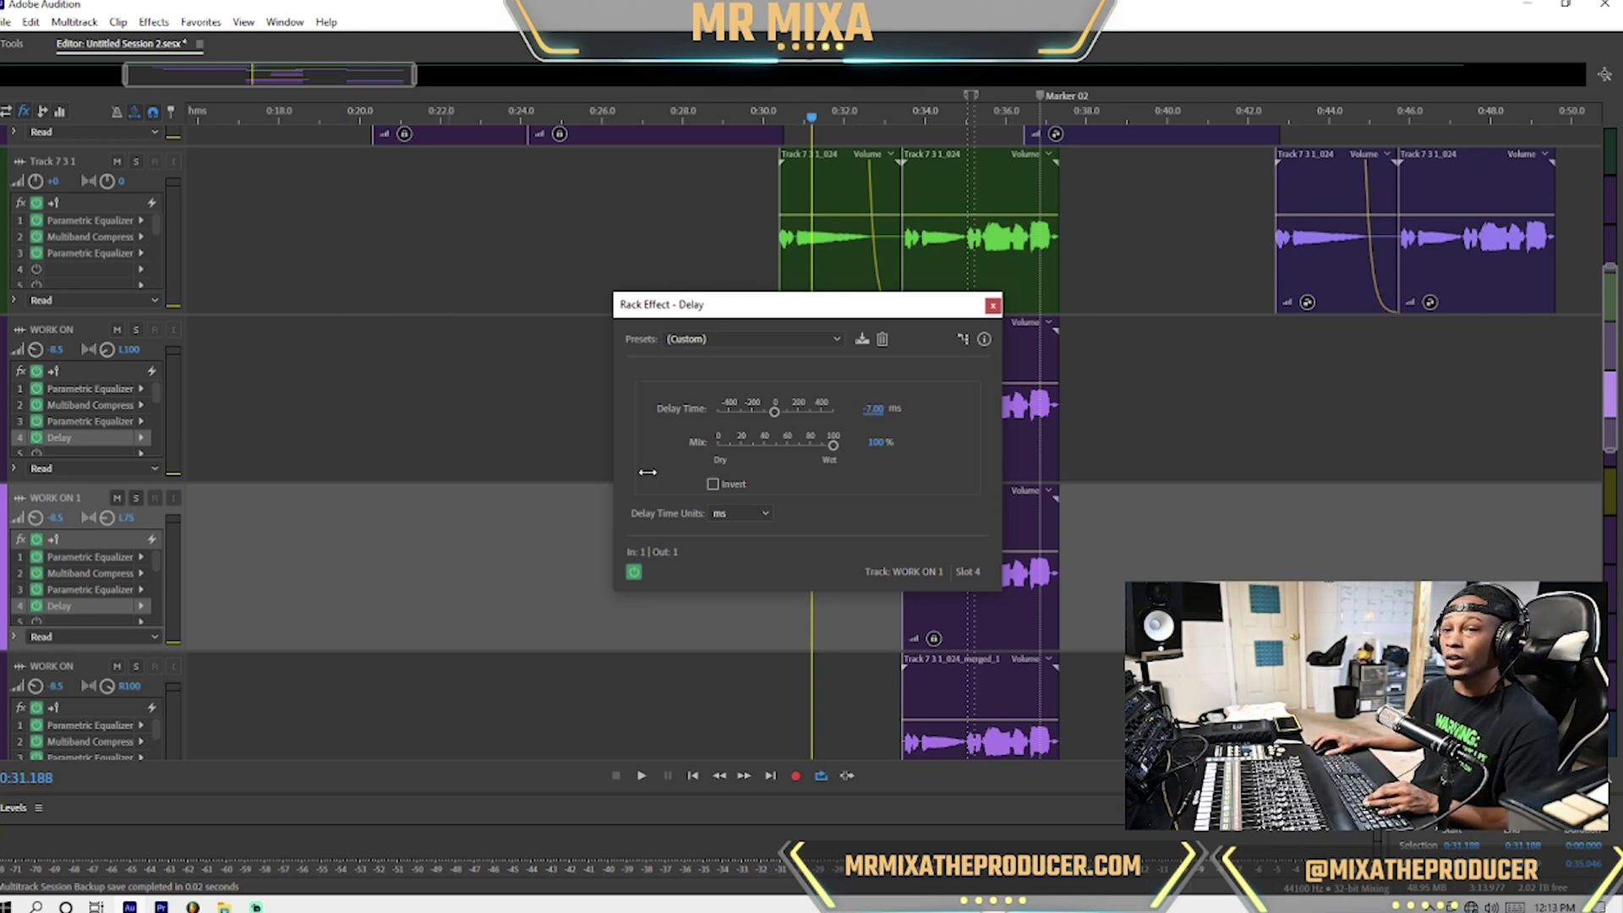
left_click(992, 305)
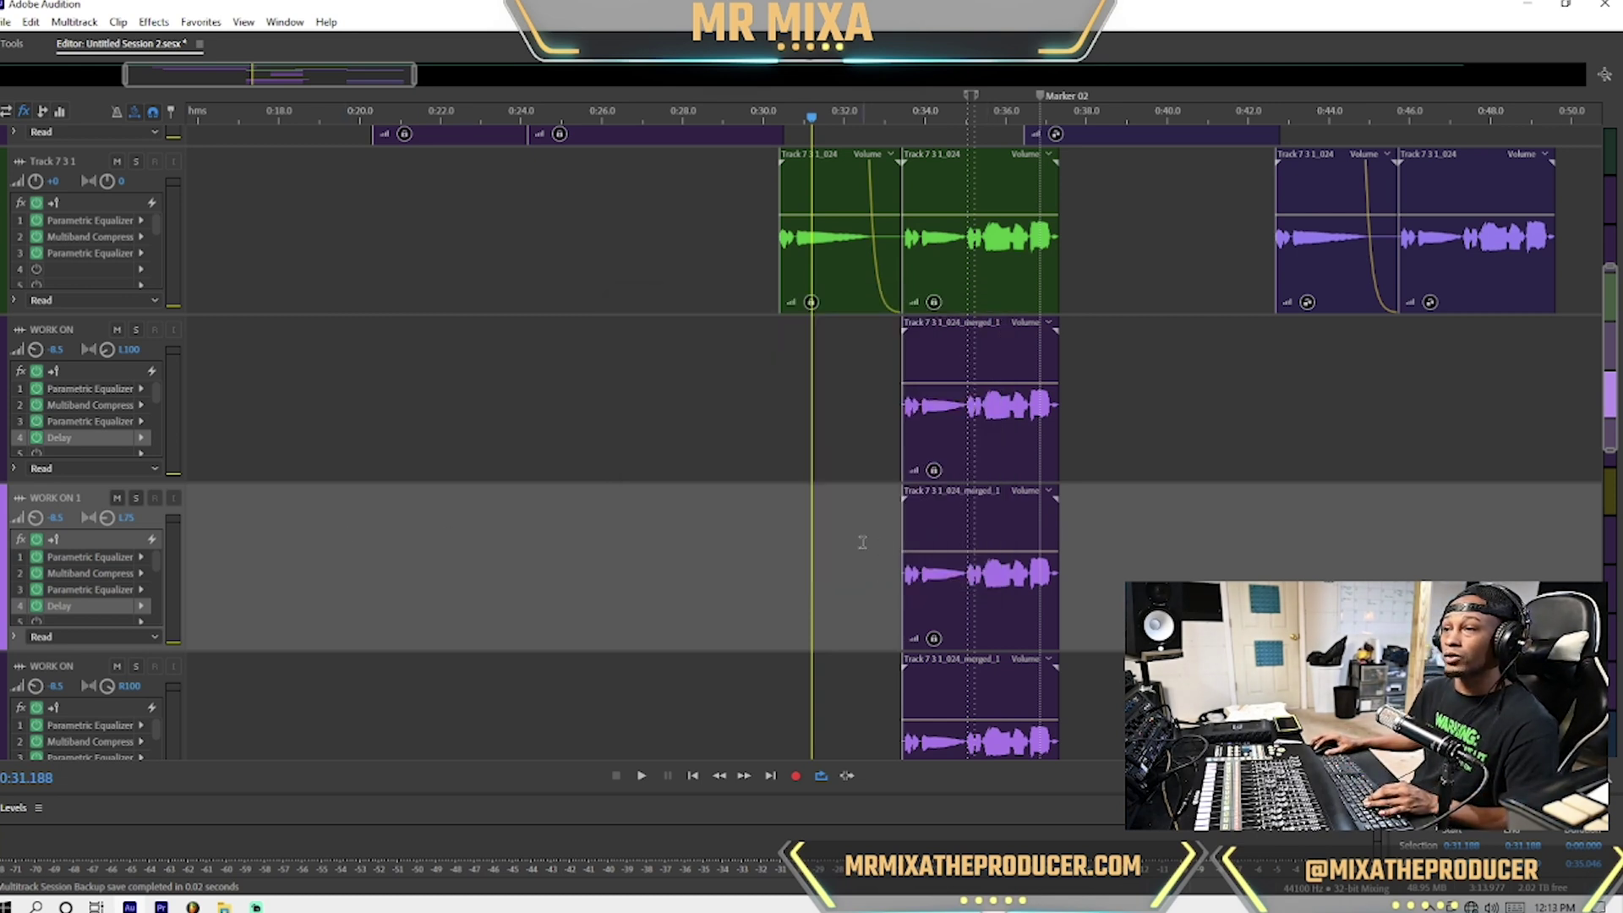
Pan the WORK ON 1 1 track to R75.
left_click(862, 542)
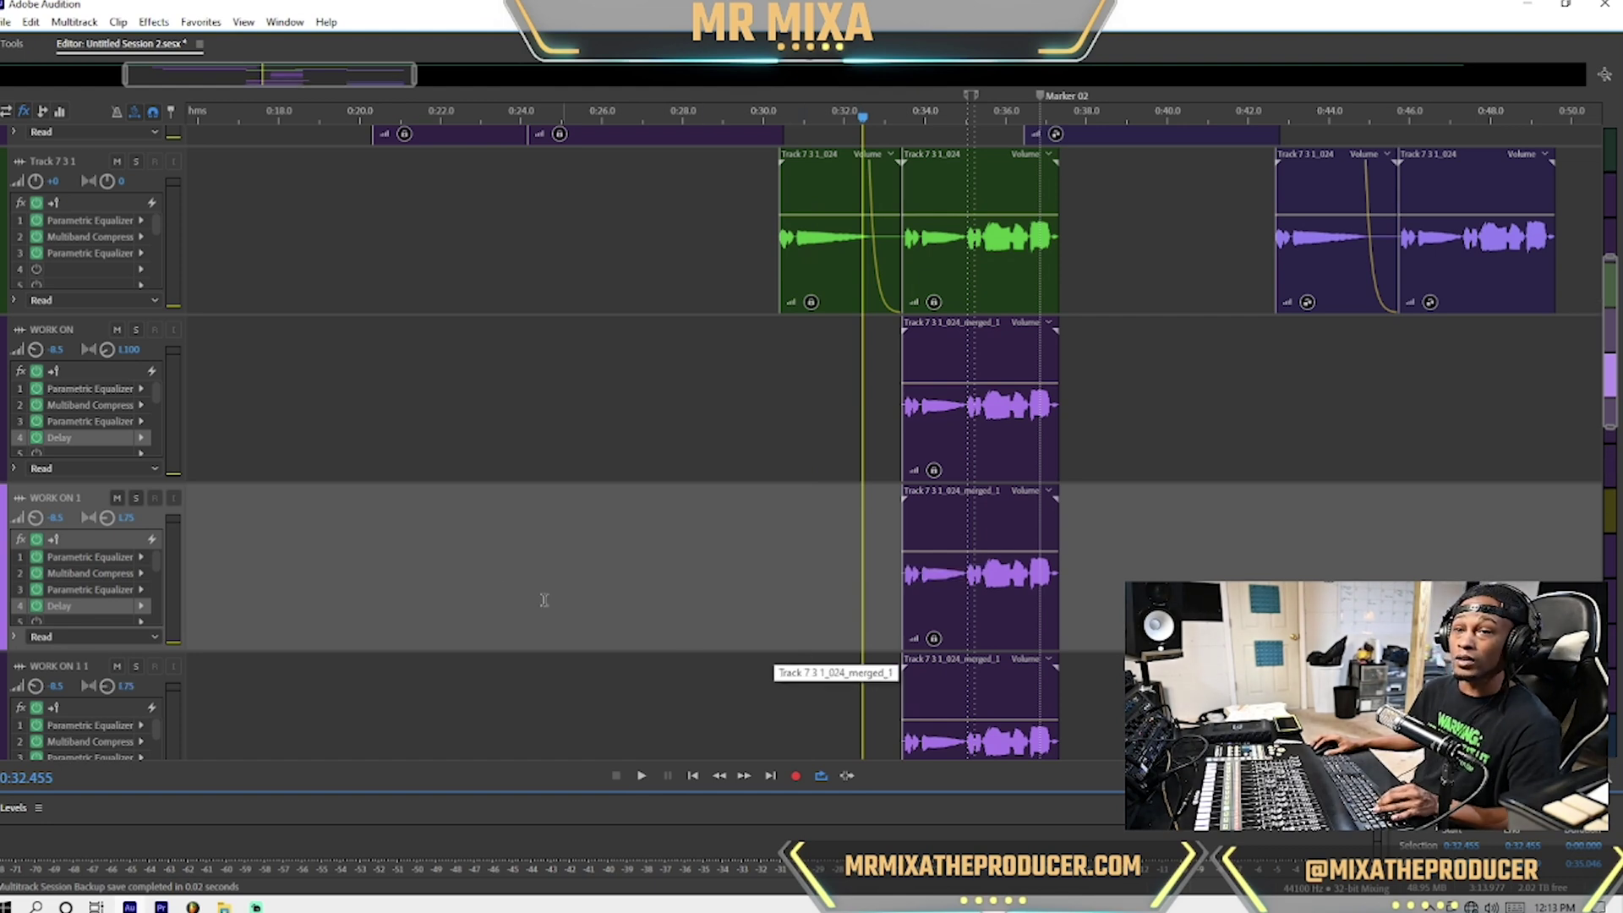
scroll(355, 584, "down", 2)
left_click(127, 583)
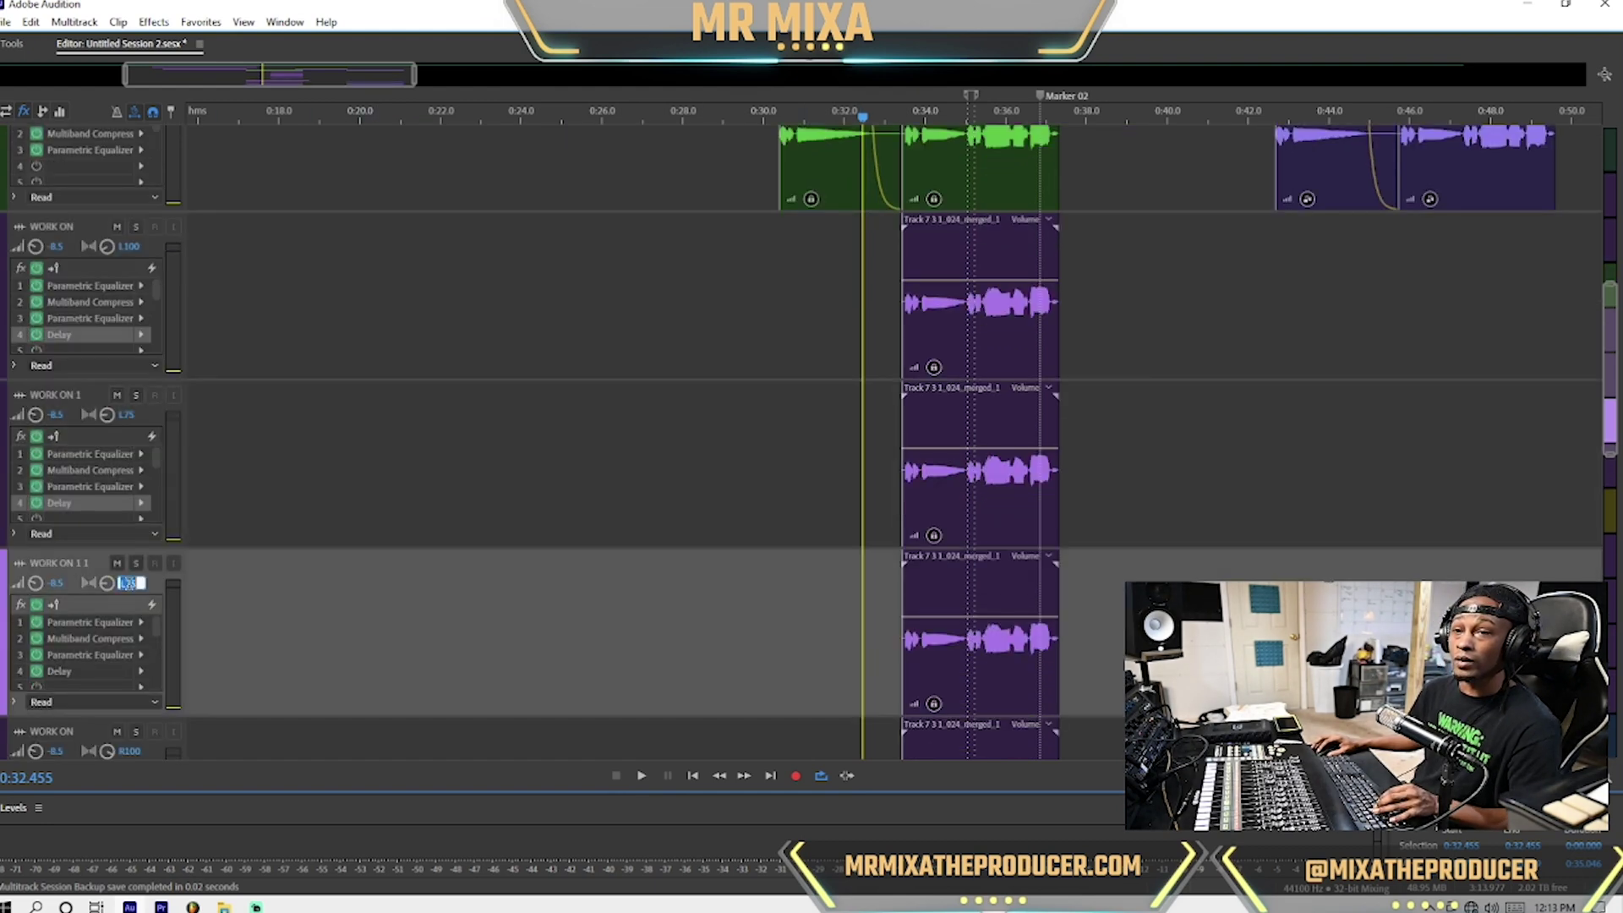
type("r75")
key("Return")
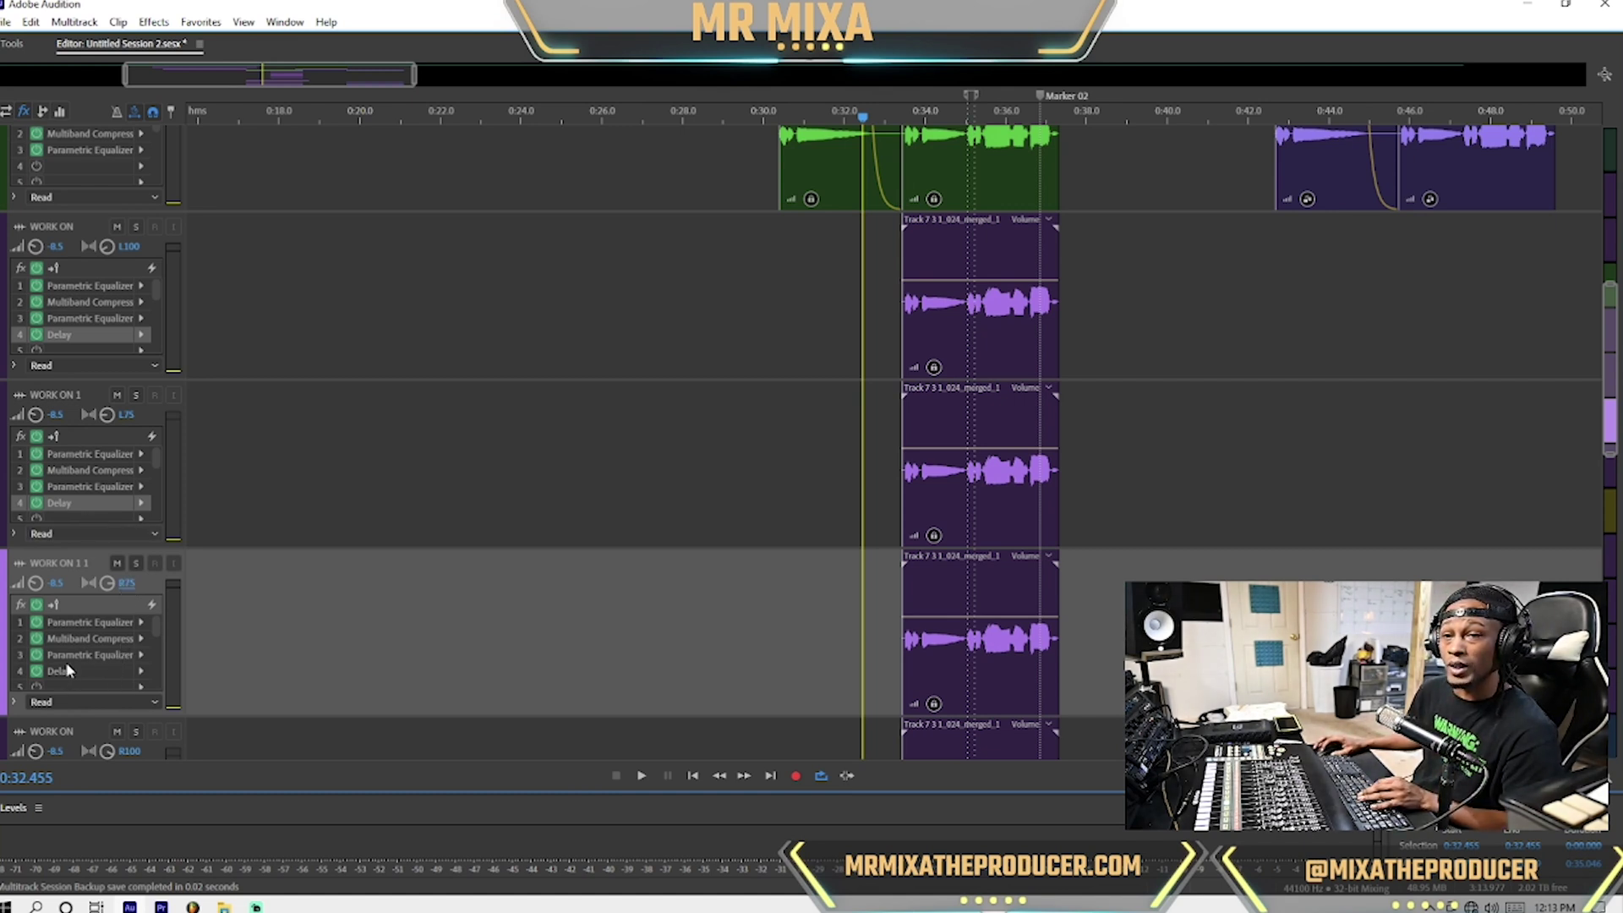
Enable a 48 dB/Oct low-pass at about 10484 Hz in WORK ON 1's Parametric Equalizer, then close it.
double_click(89, 455)
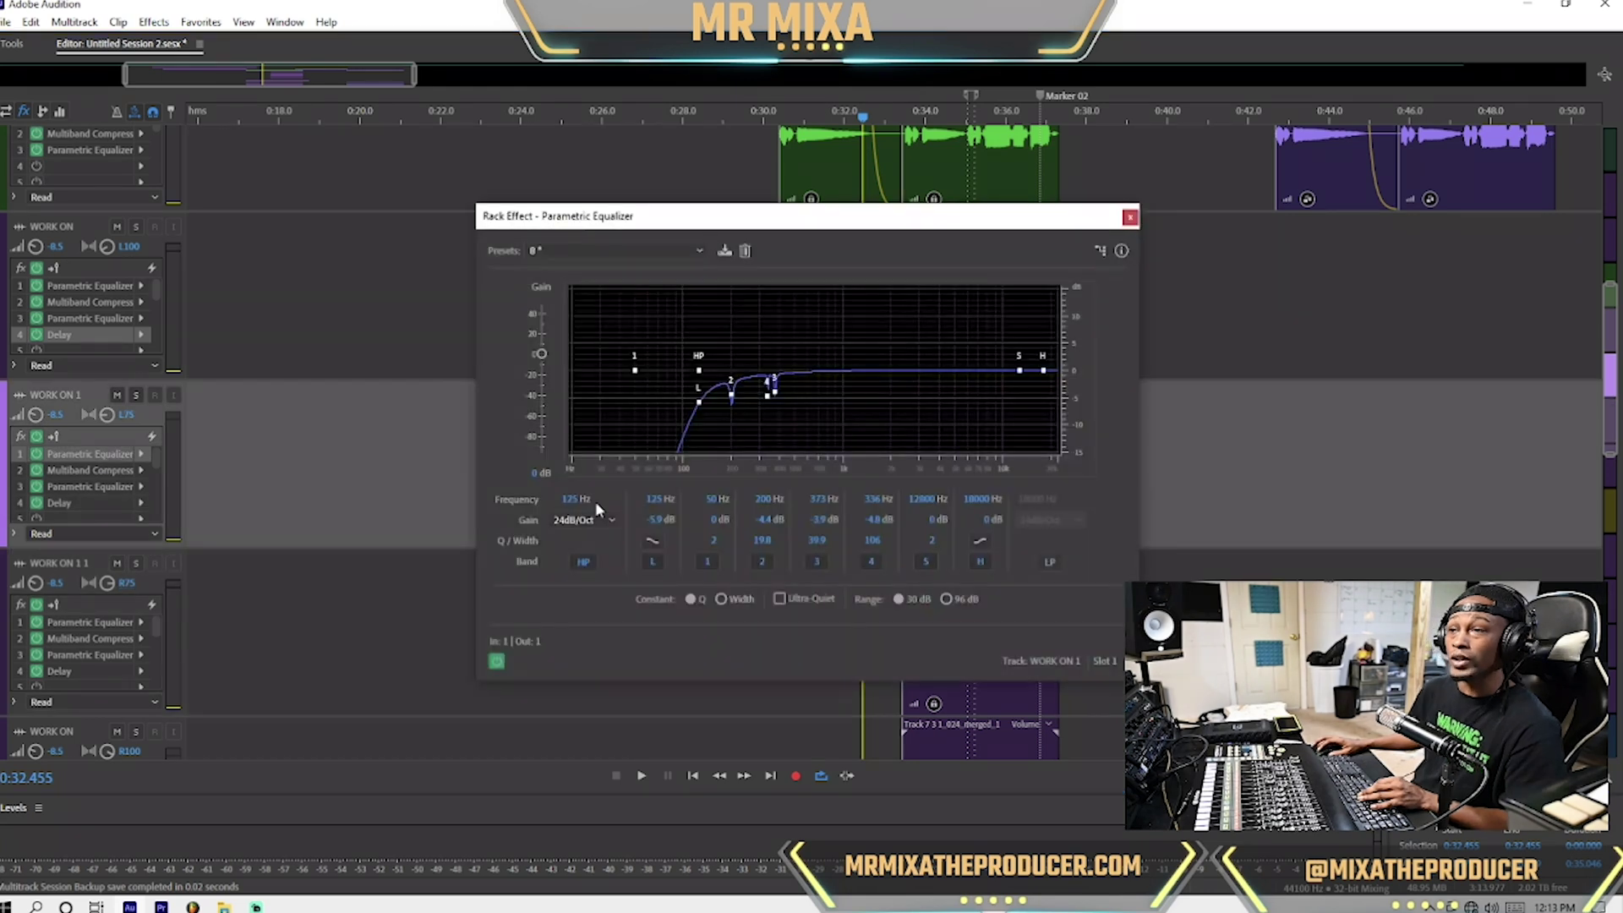
left_click(1049, 562)
left_click(1049, 519)
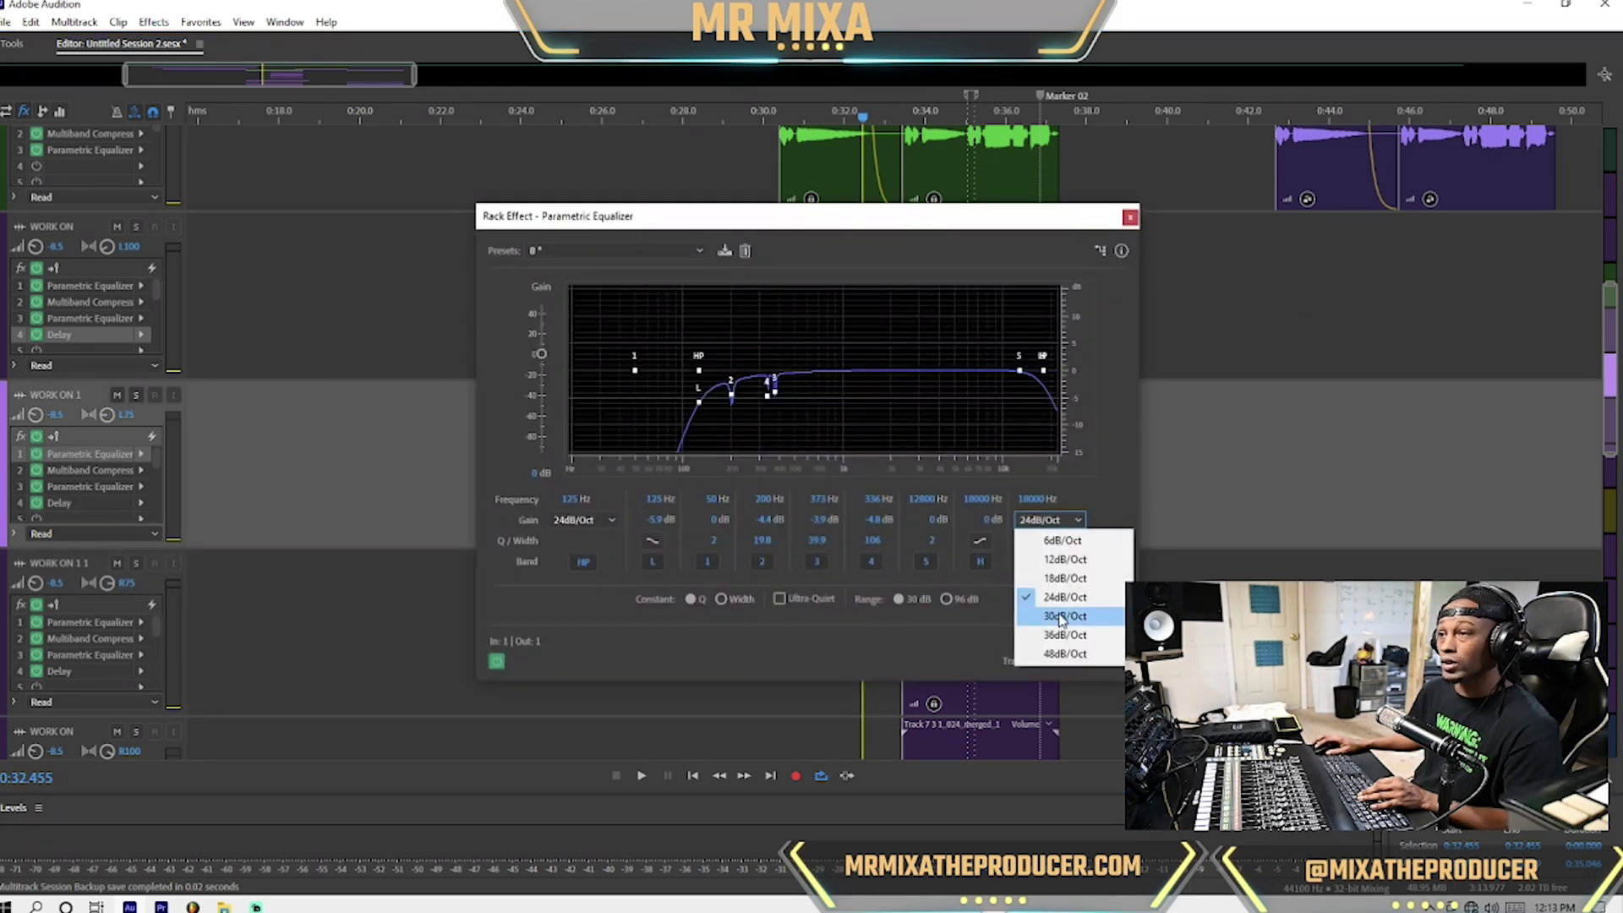
left_click(1052, 657)
left_click_drag(1036, 499, 1018, 503)
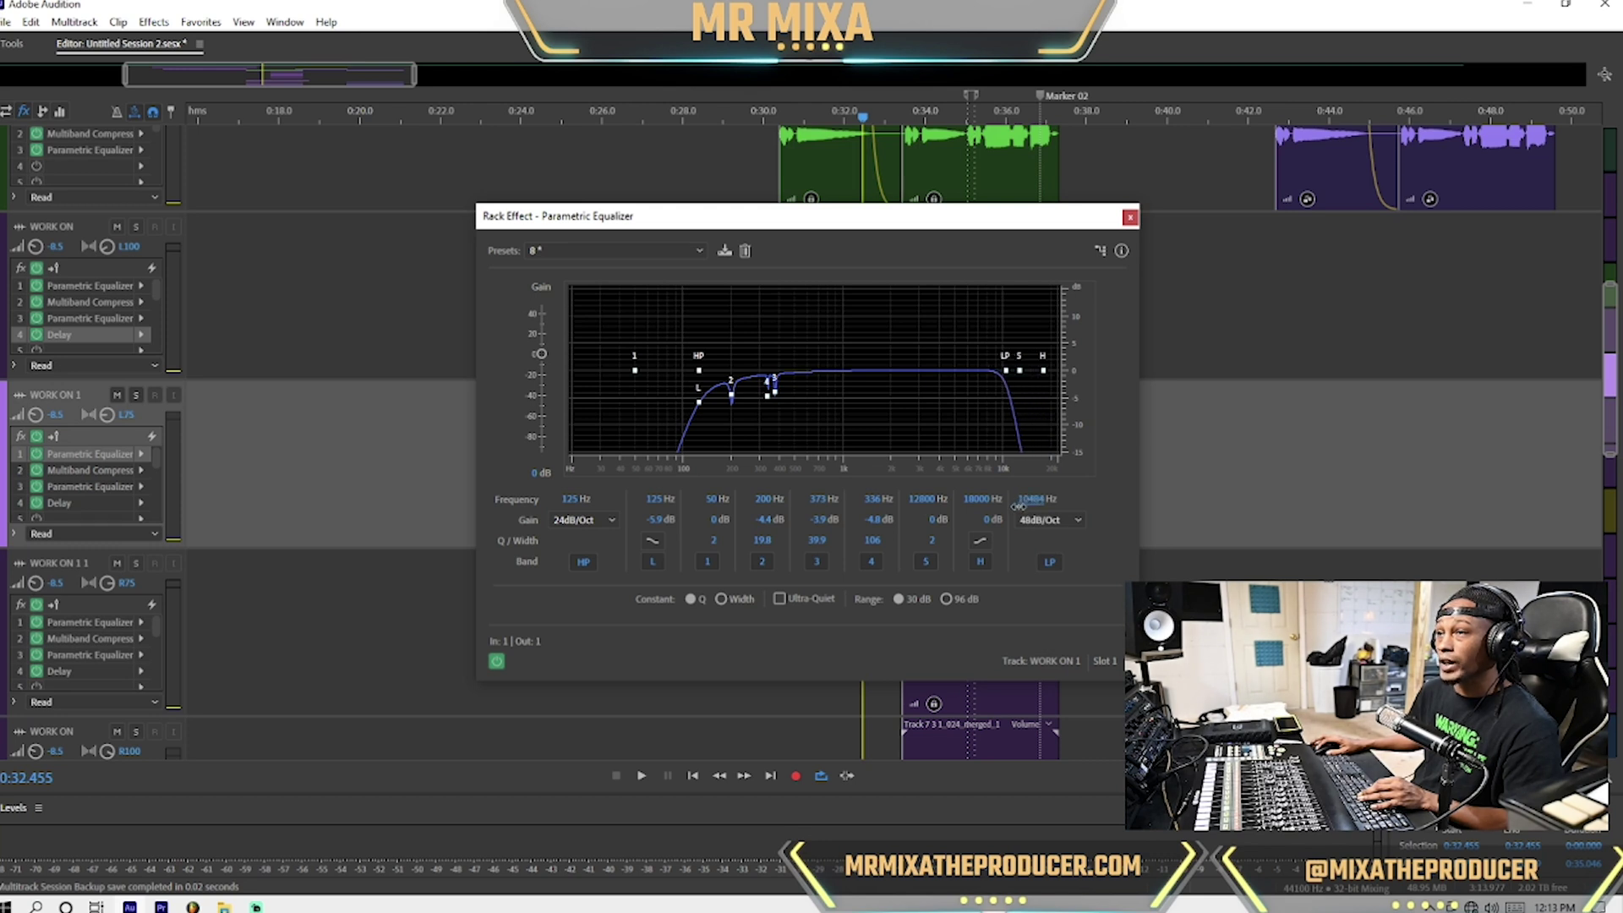
left_click(1130, 218)
scroll(122, 458, "down", 1)
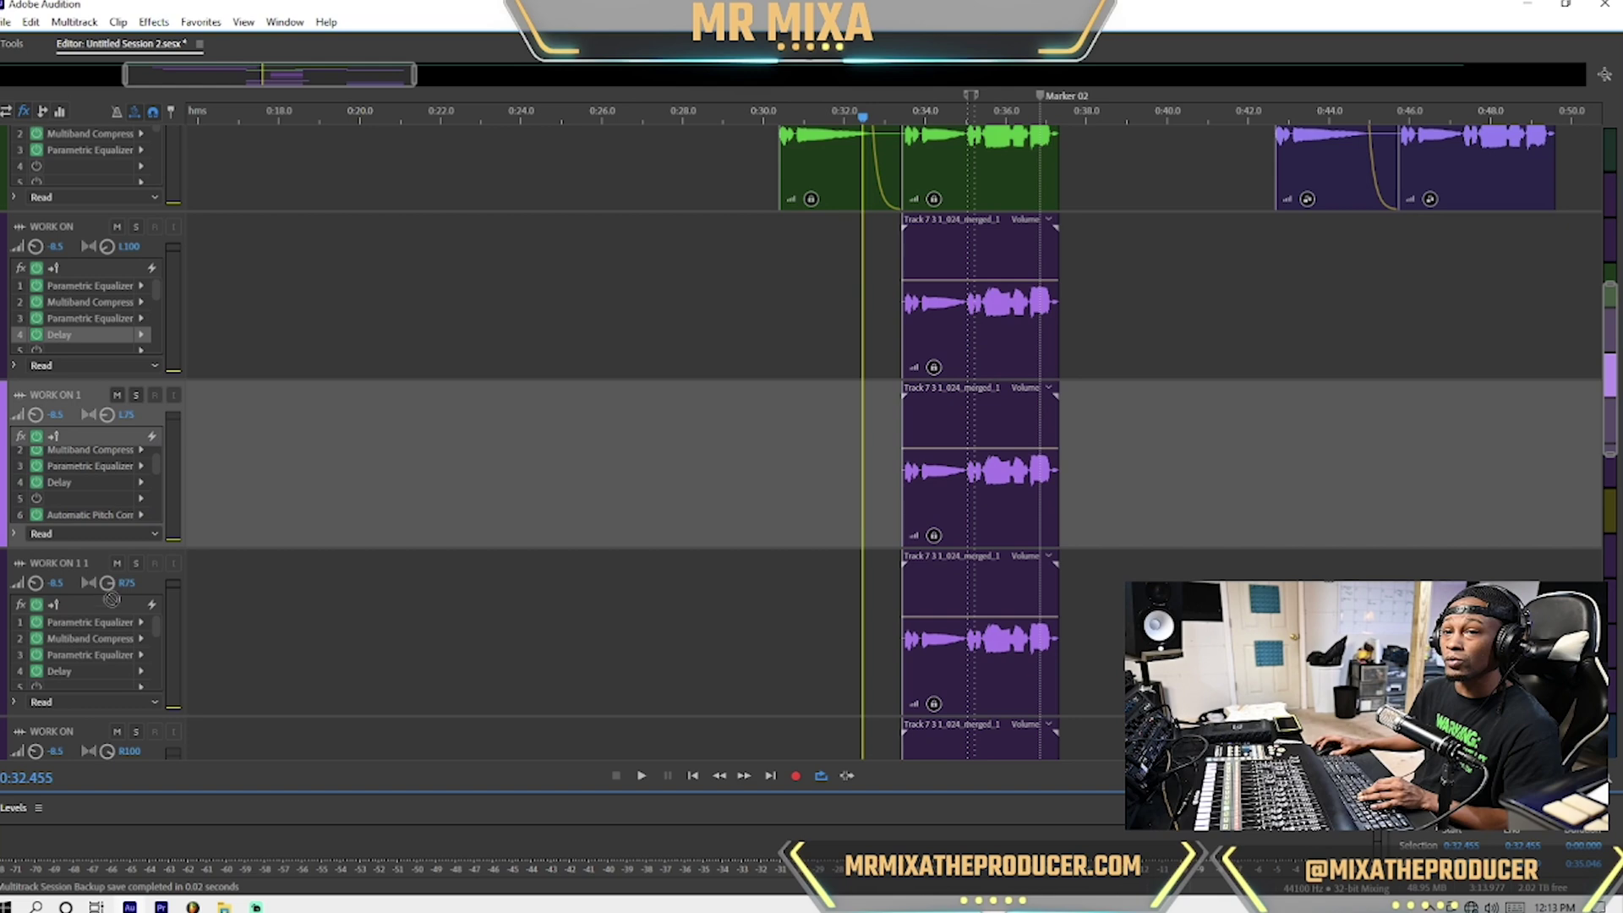
Give the WORK ON 1 and WORK ON 1 1 tracks the yellow colour.
scroll(99, 475, "down", 3)
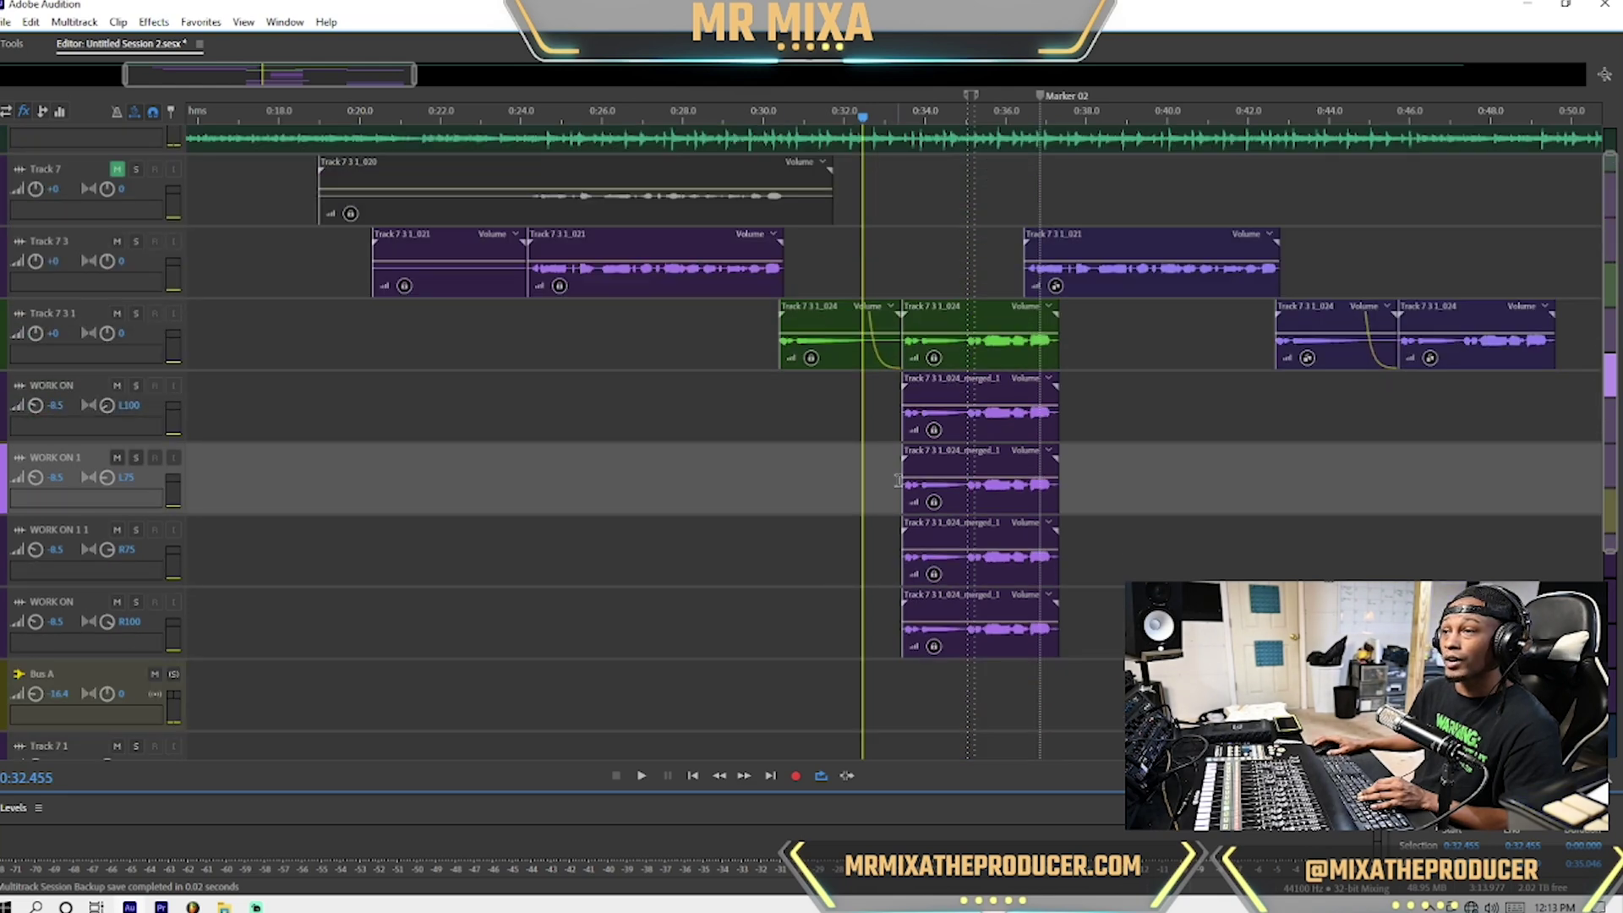
left_click(9, 510)
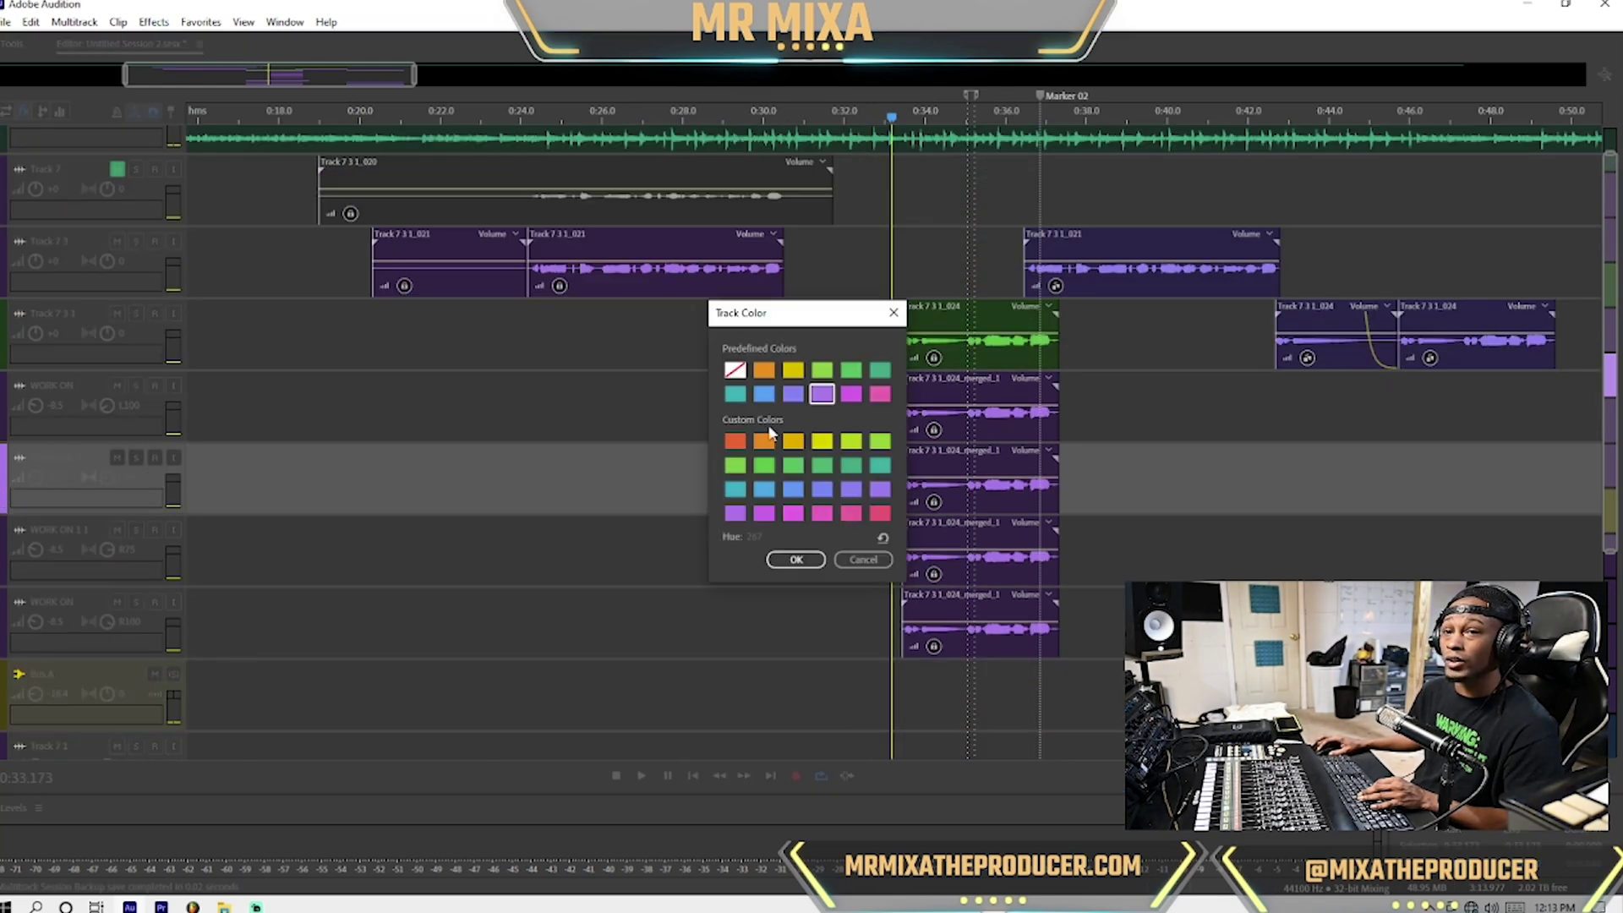
left_click(793, 440)
left_click(795, 559)
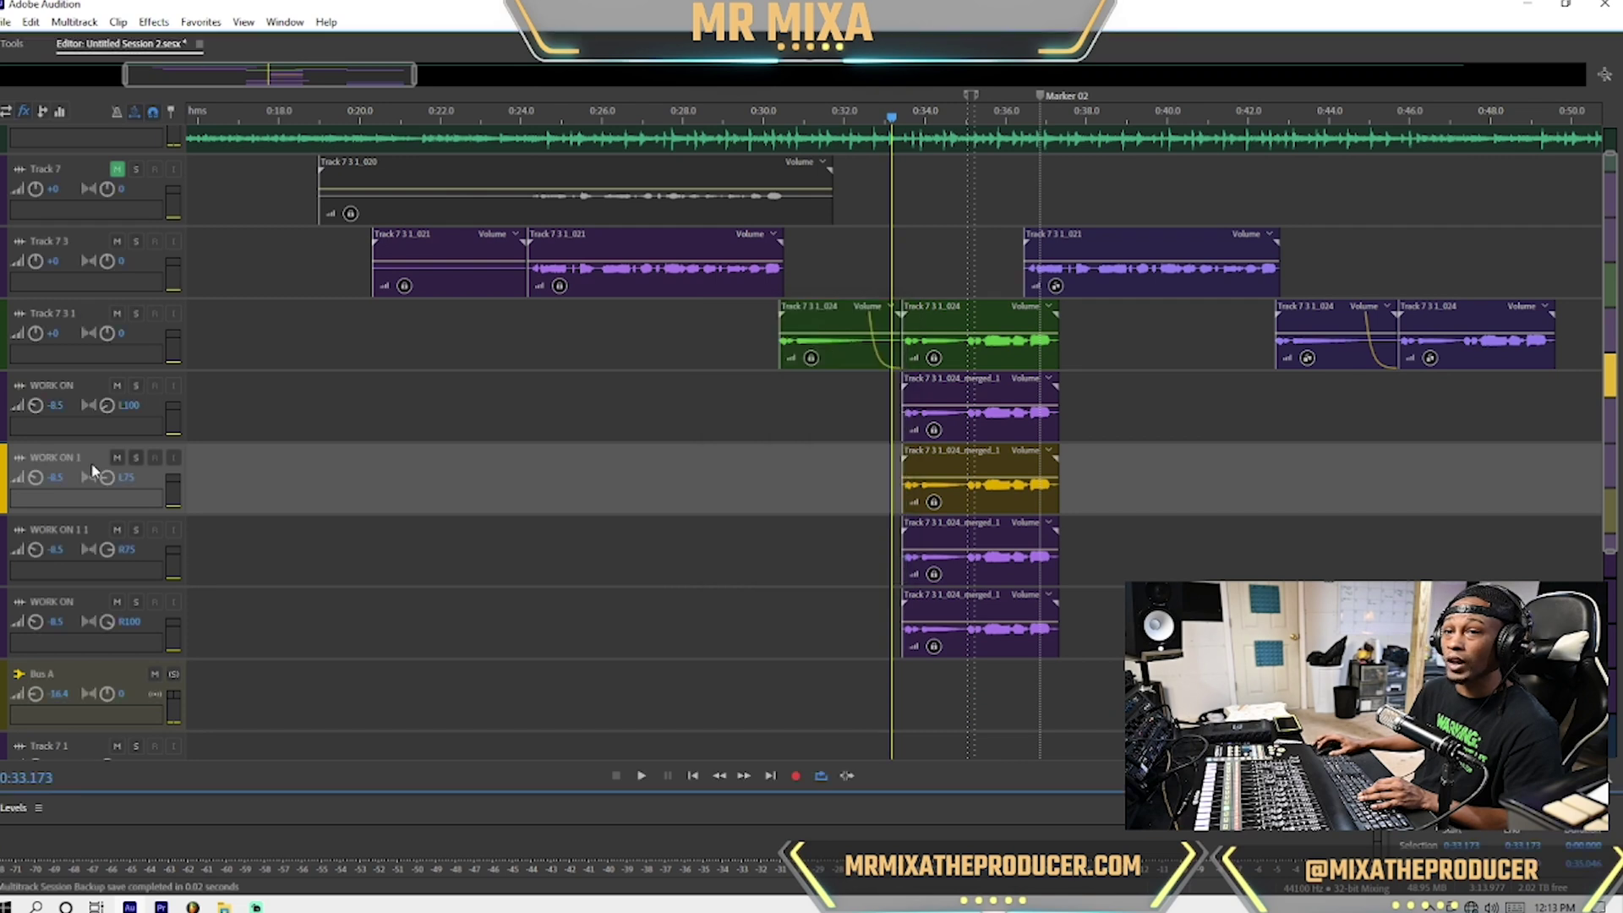
left_click(129, 549)
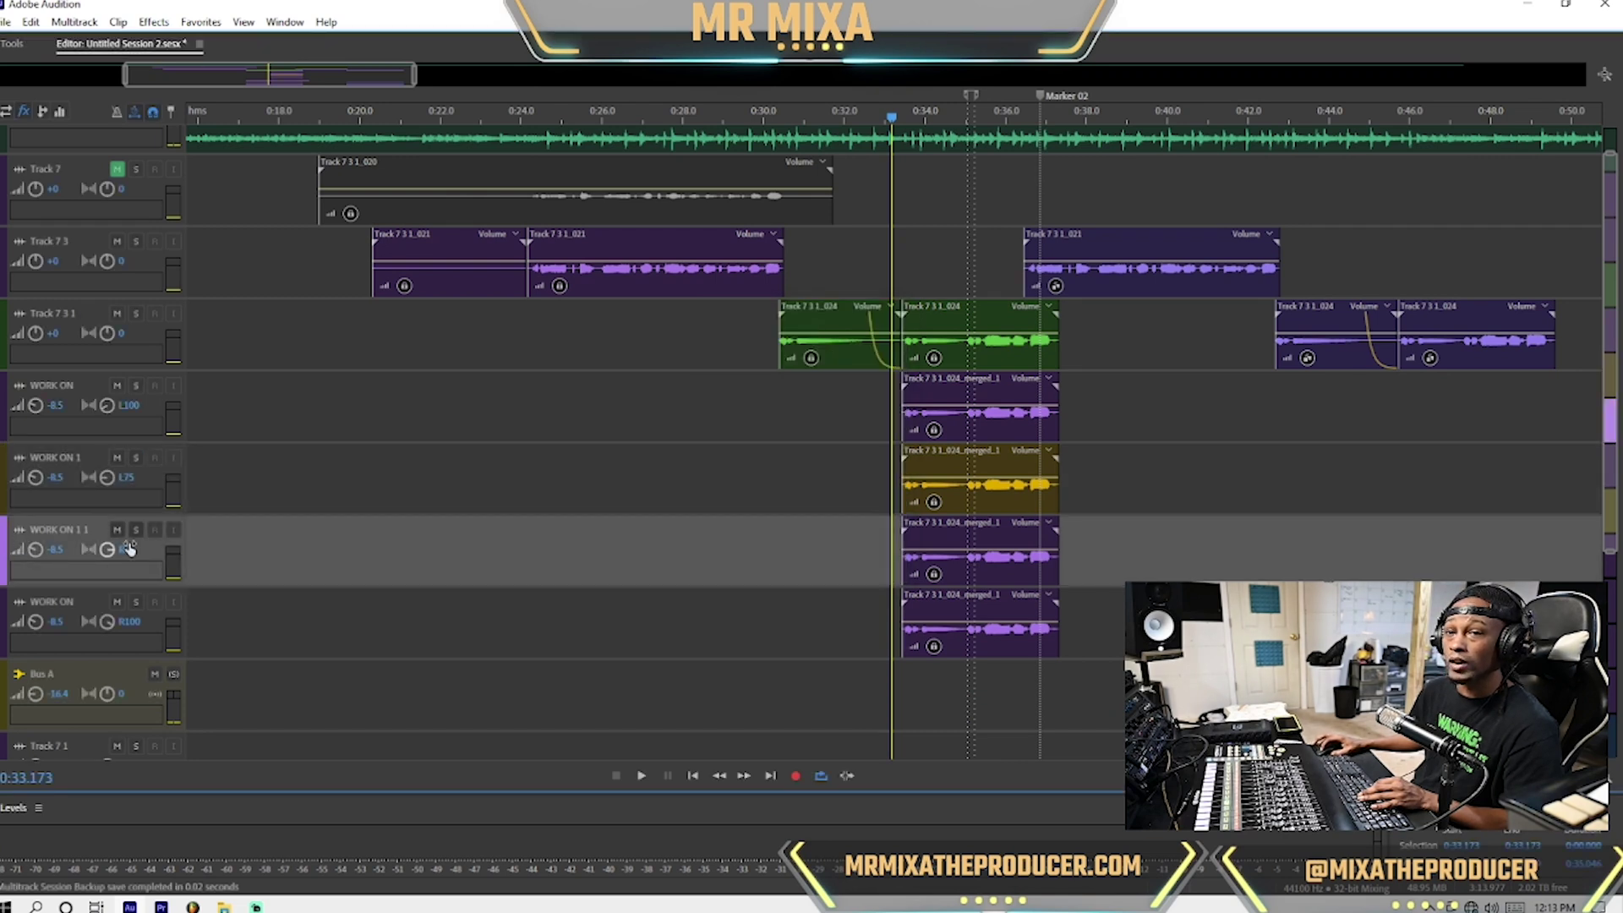
left_click(7, 541)
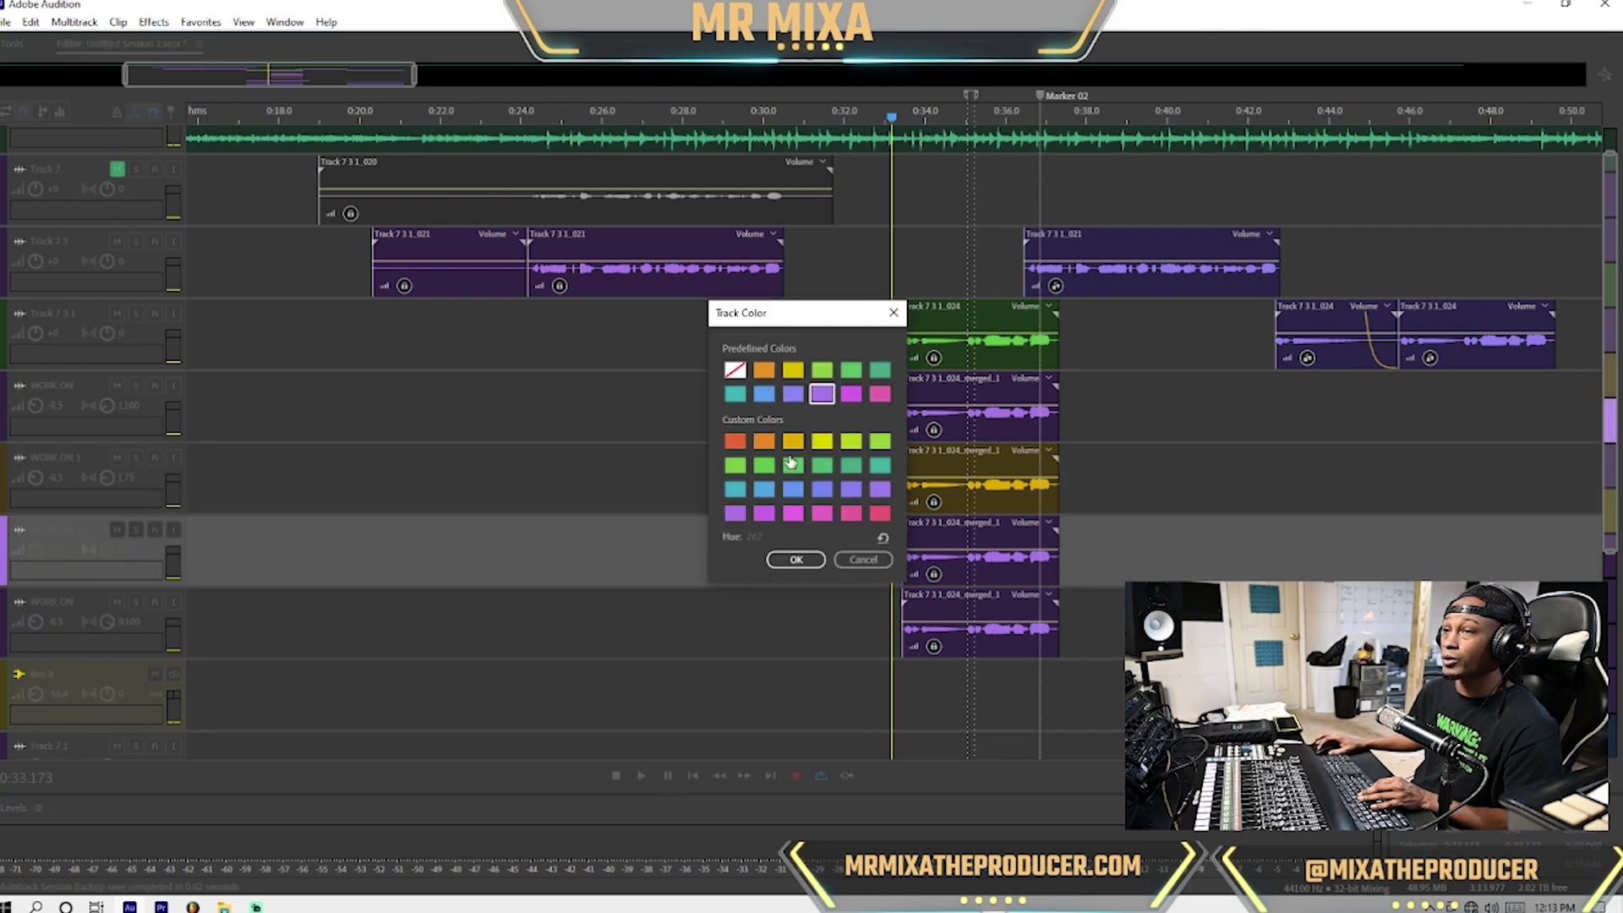
left_click(825, 440)
left_click(795, 558)
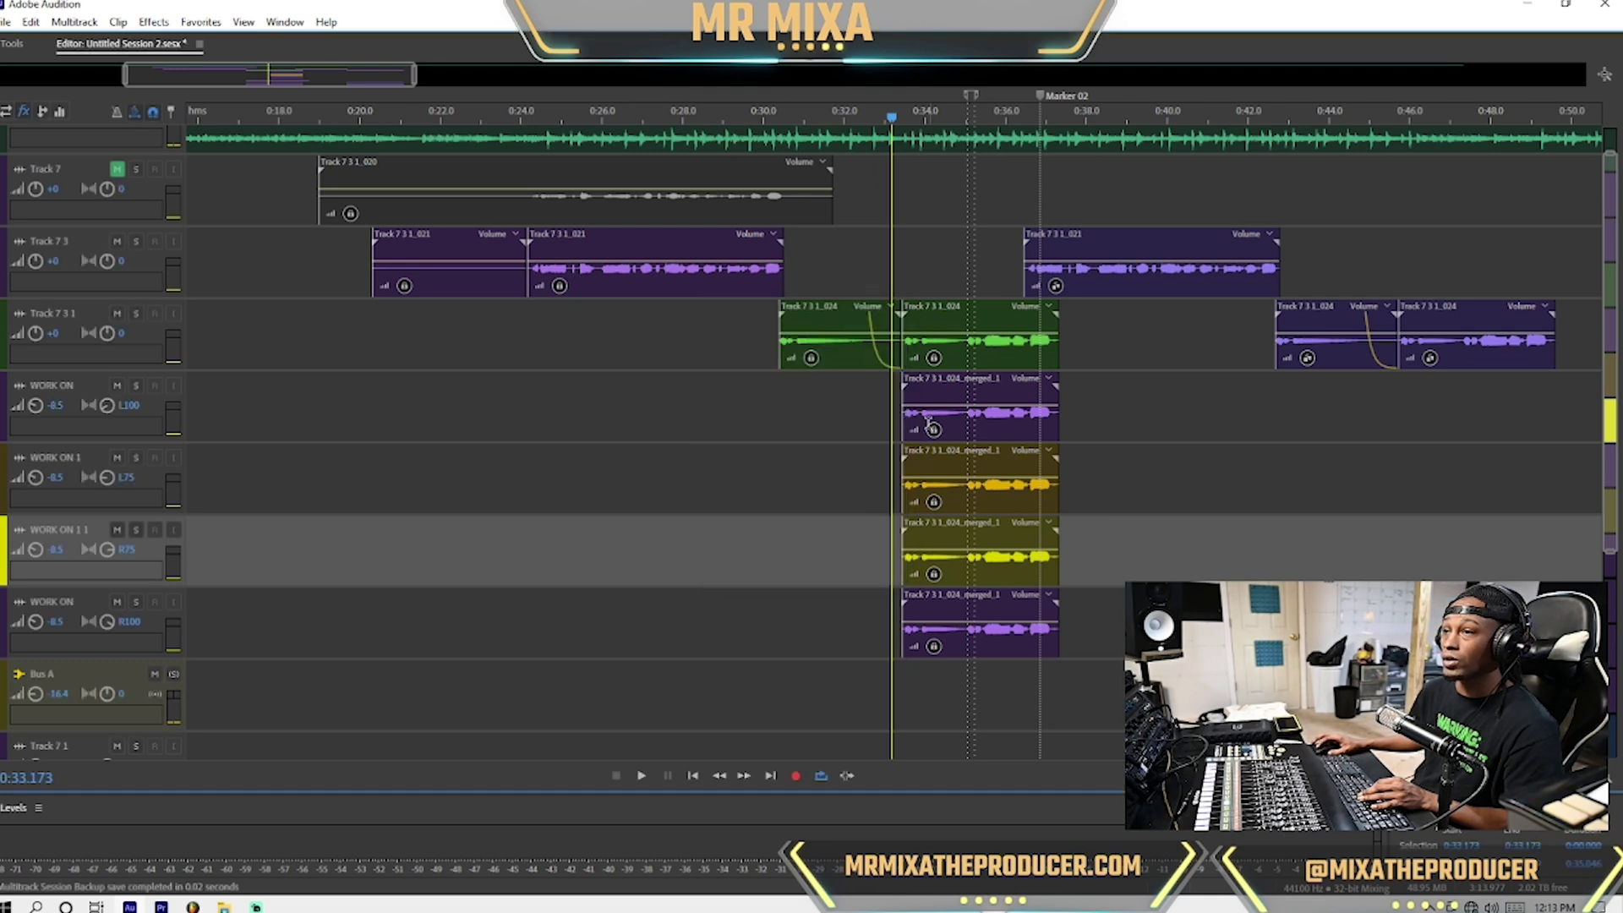
Play the phrase back from about 0:30.7 to hear the four doubles.
left_click(888, 390)
left_click(871, 395)
key("space")
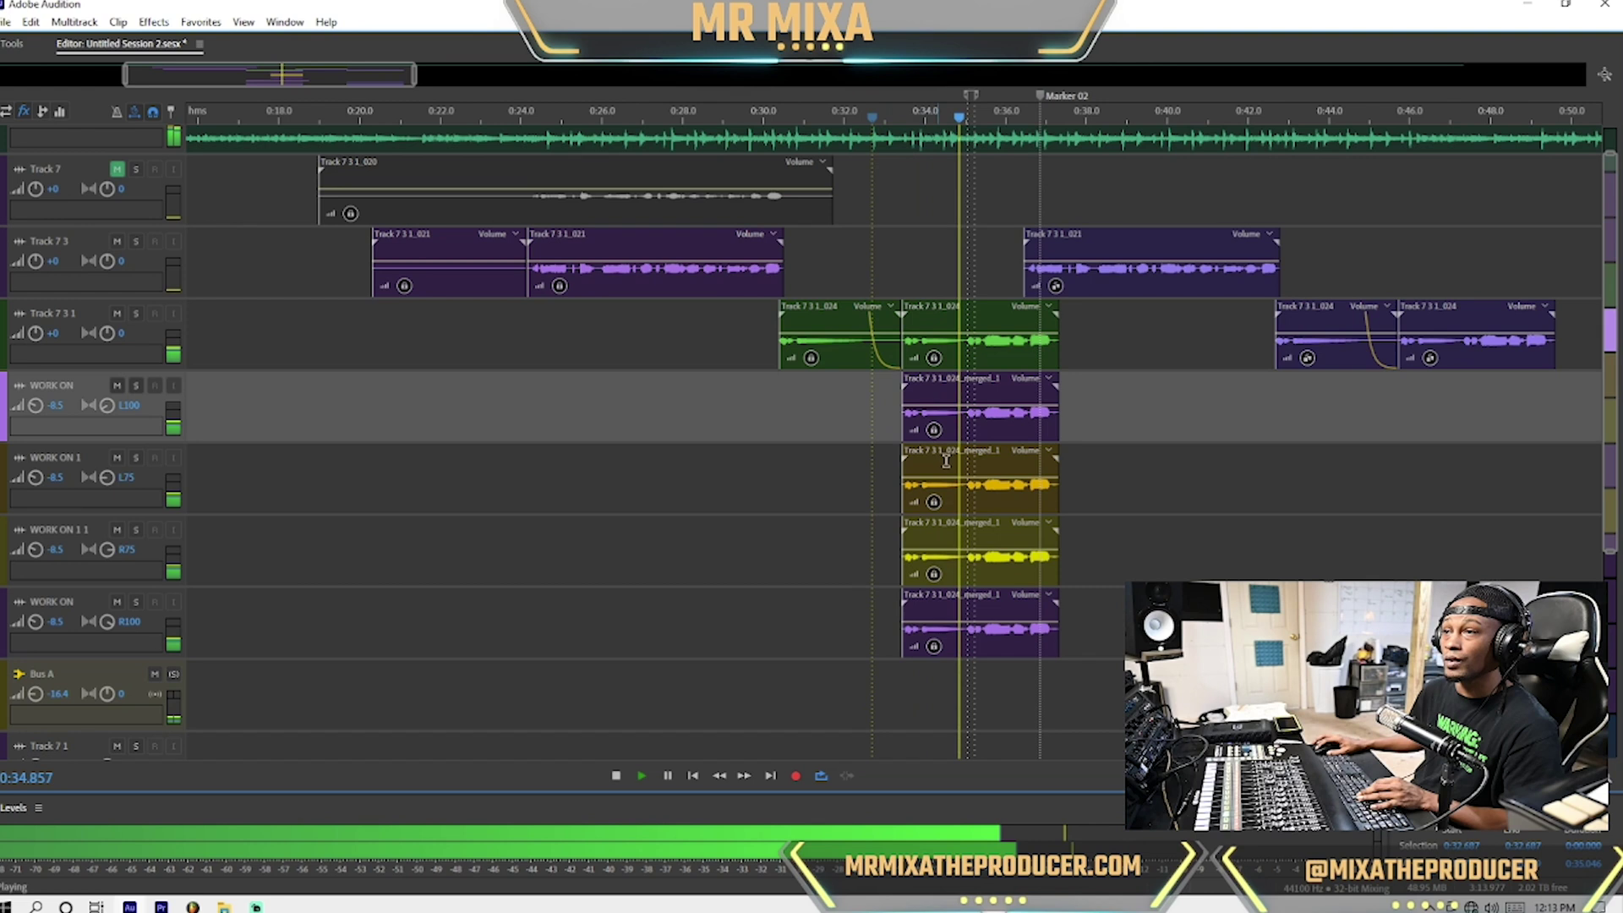
key("space")
left_click(726, 384)
left_click(791, 406)
key("space")
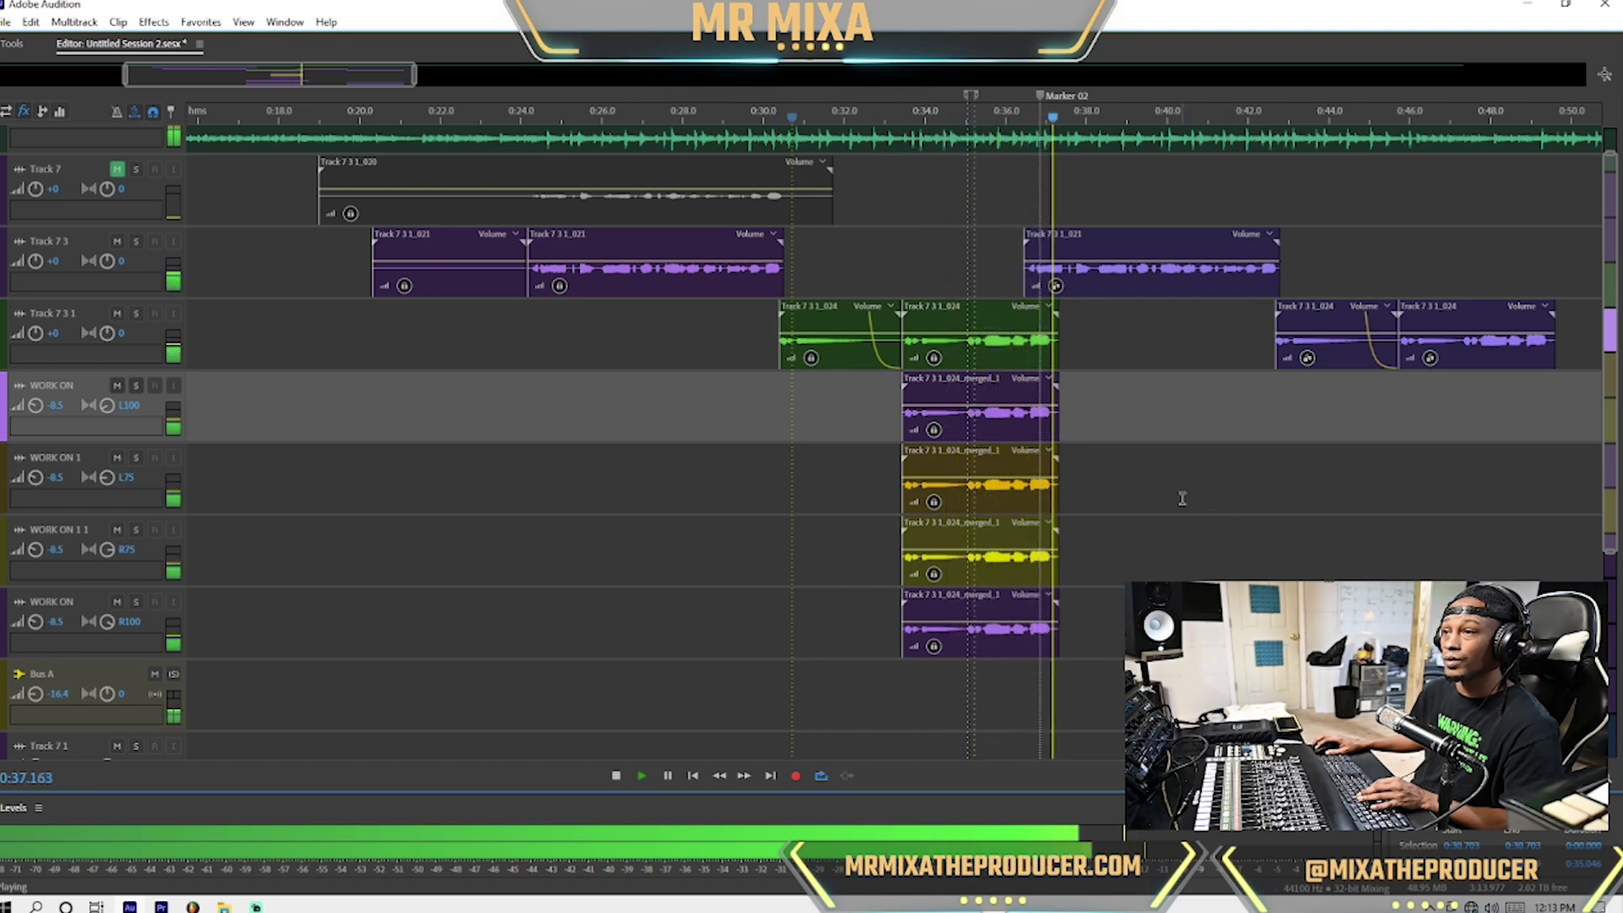
key("space")
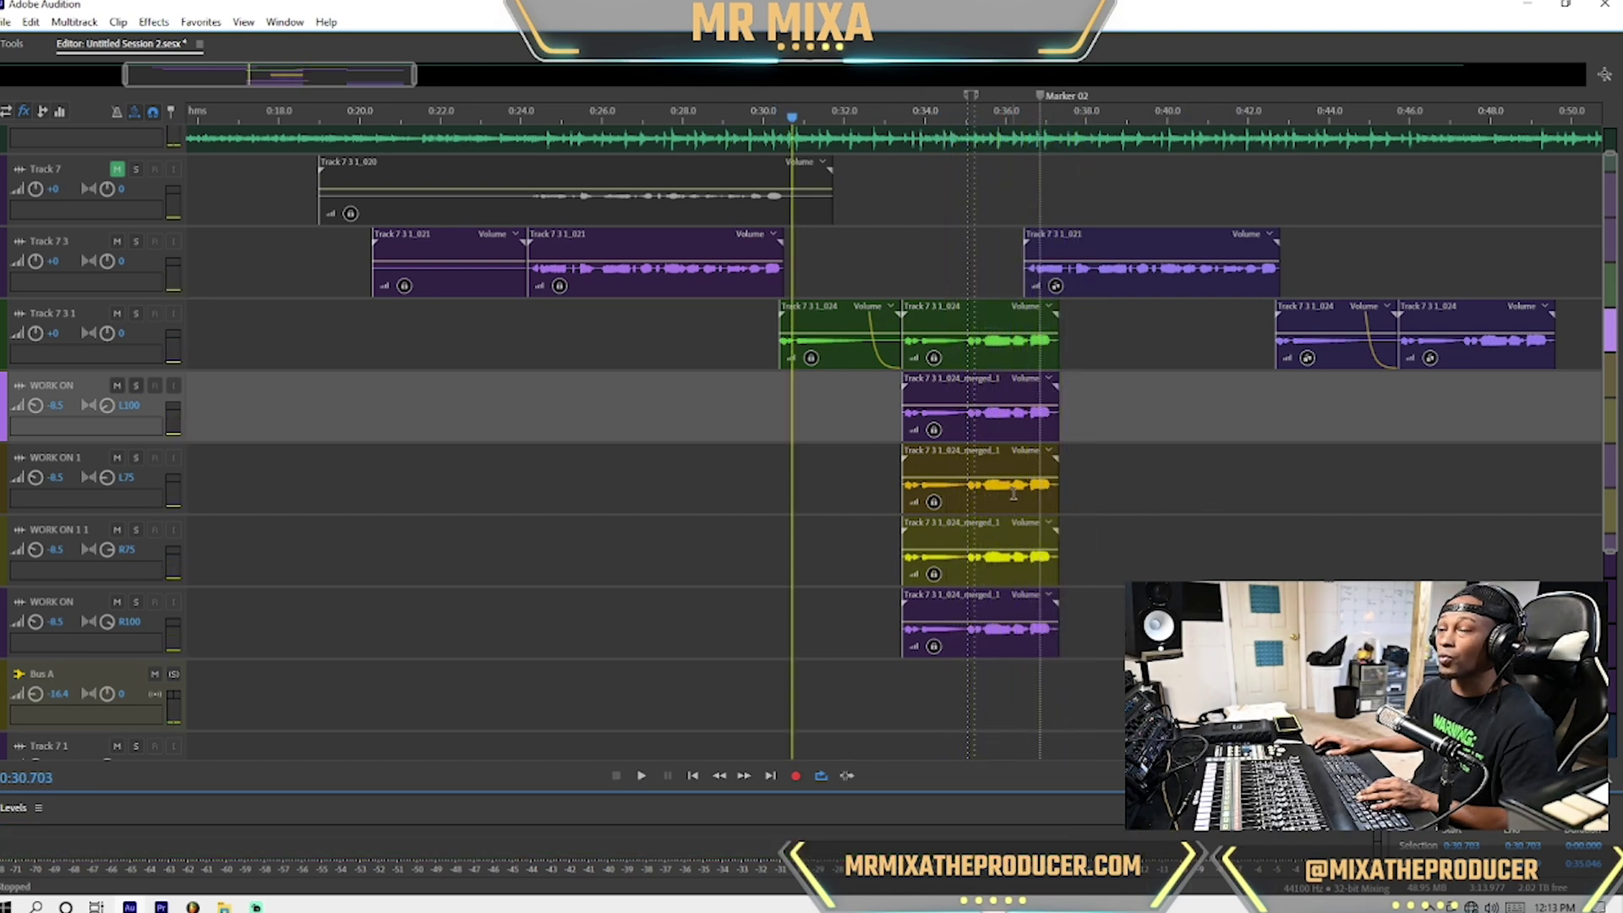
left_click(1014, 494)
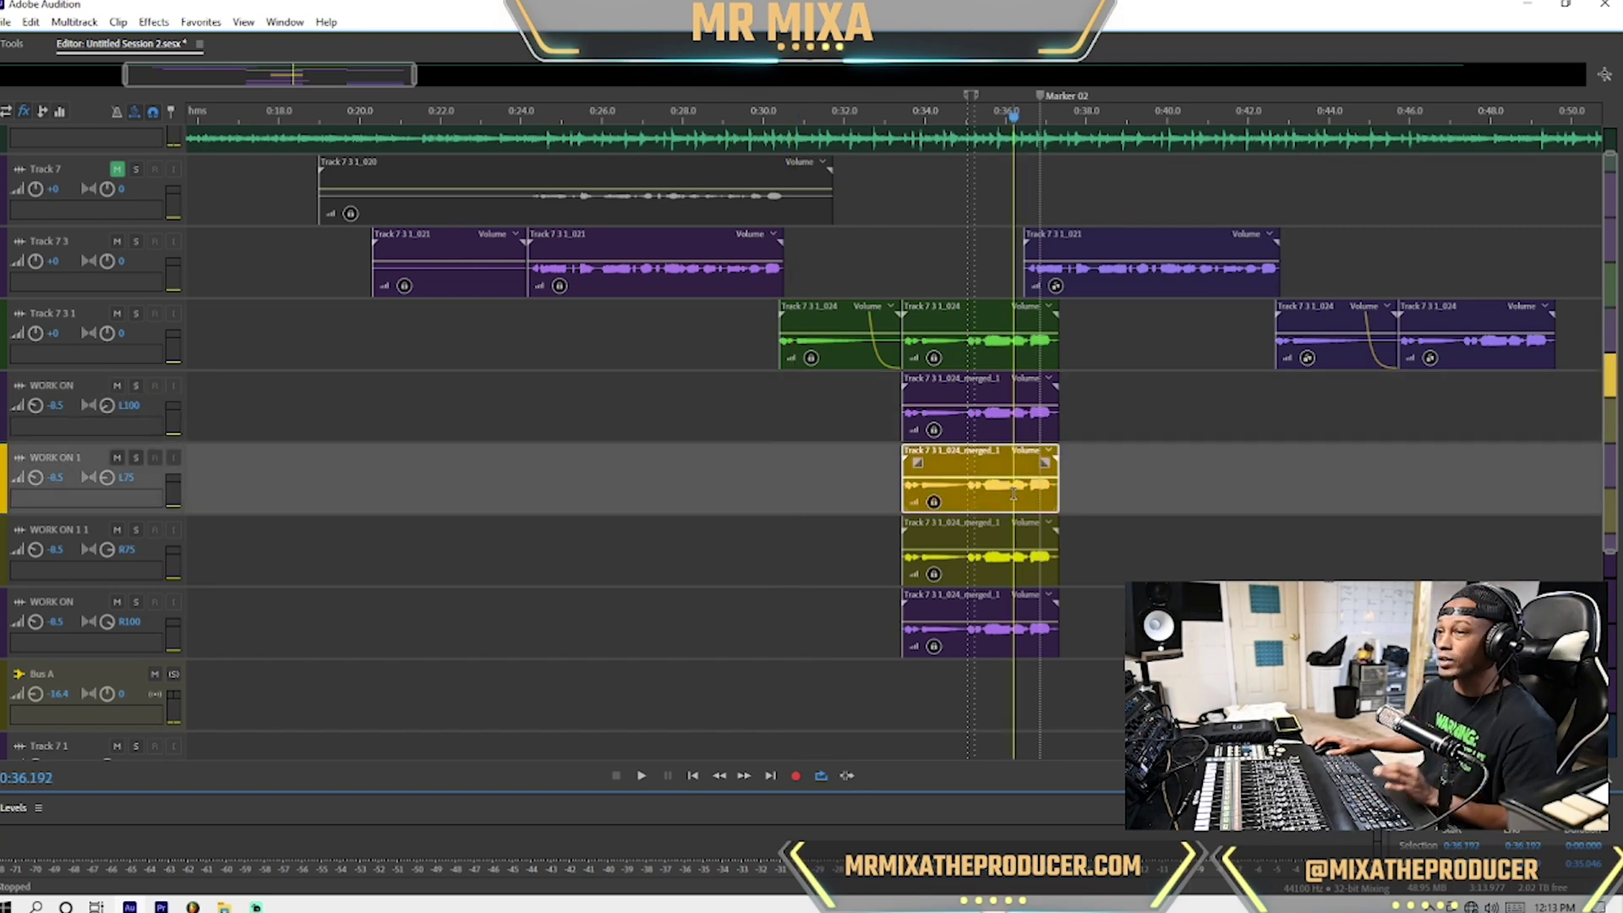
Convert the WORK ON 1 clip into a unique copy.
double_click(1013, 494)
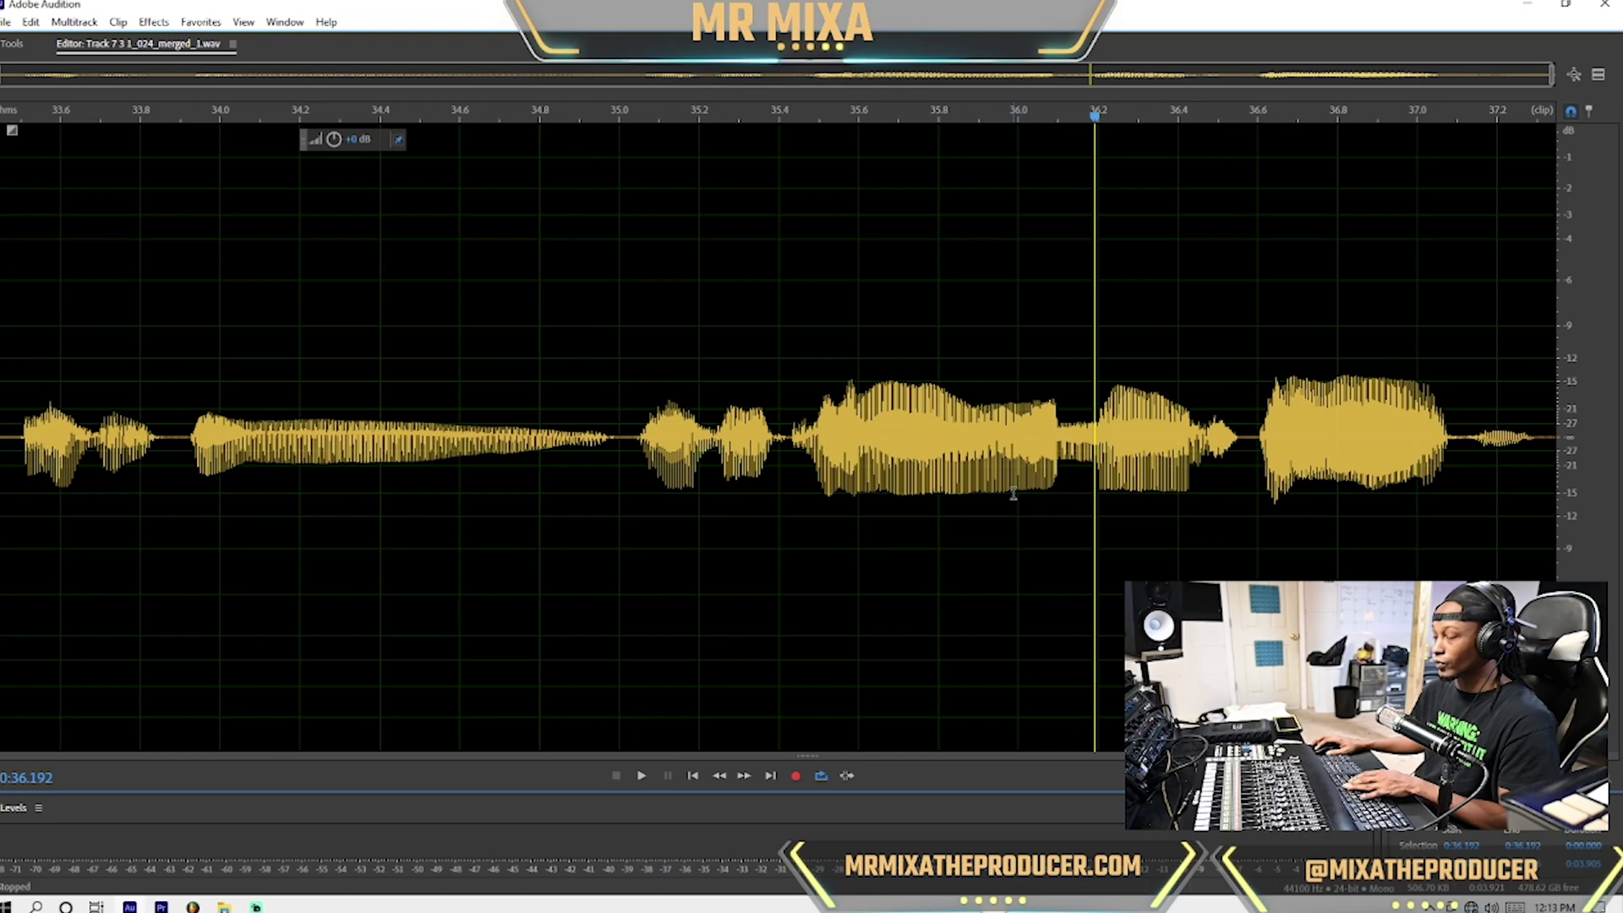
key("8")
right_click(989, 491)
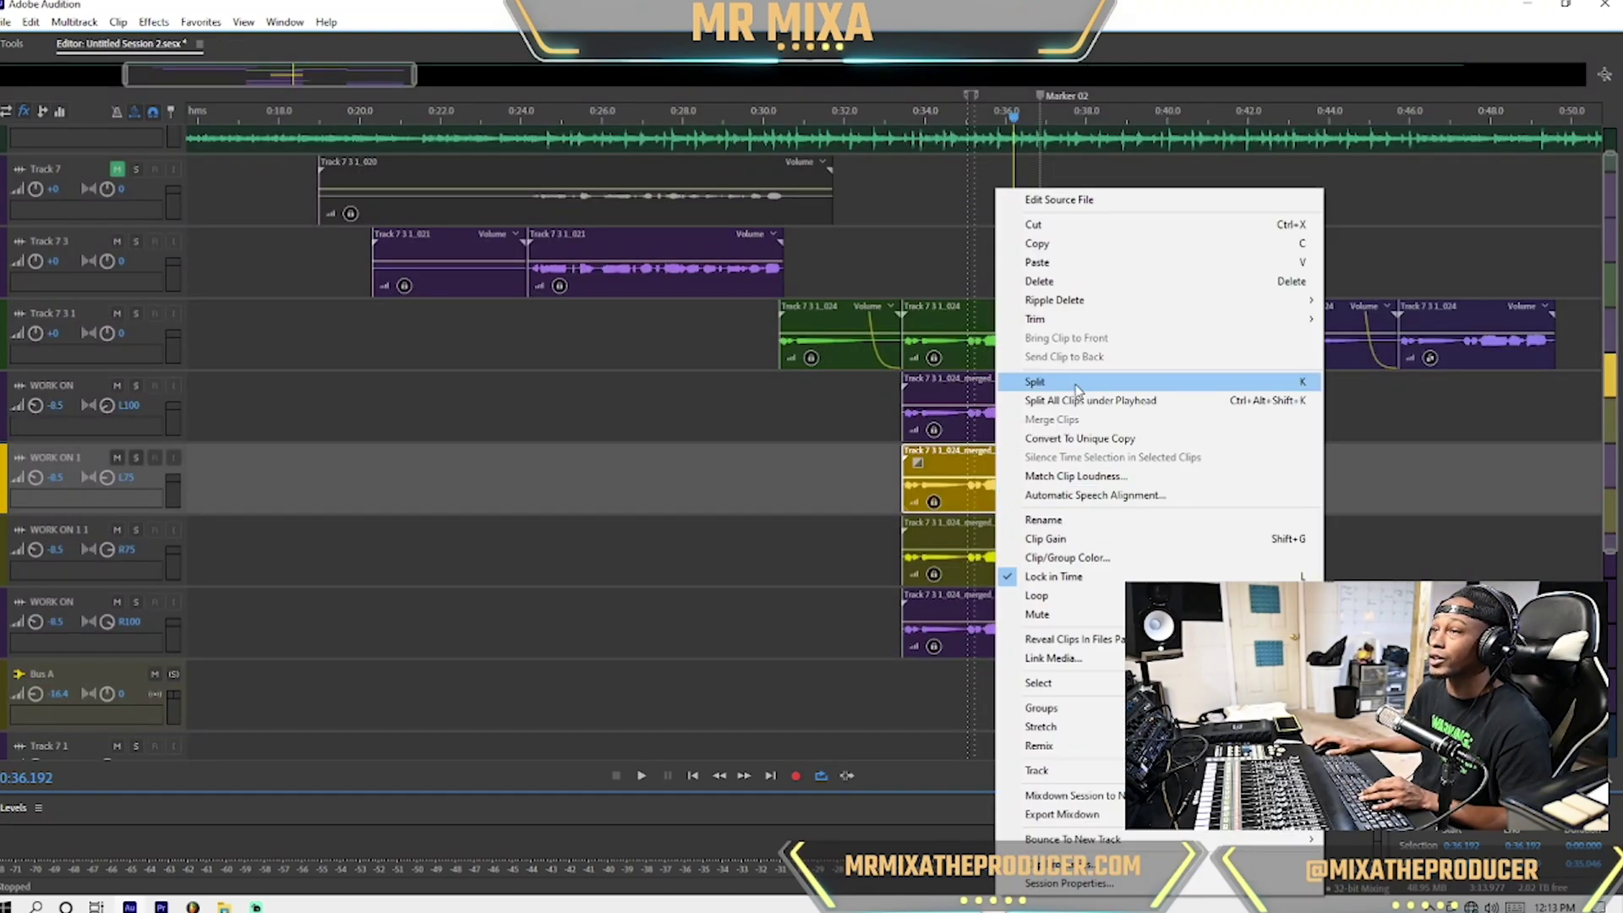
left_click(1078, 440)
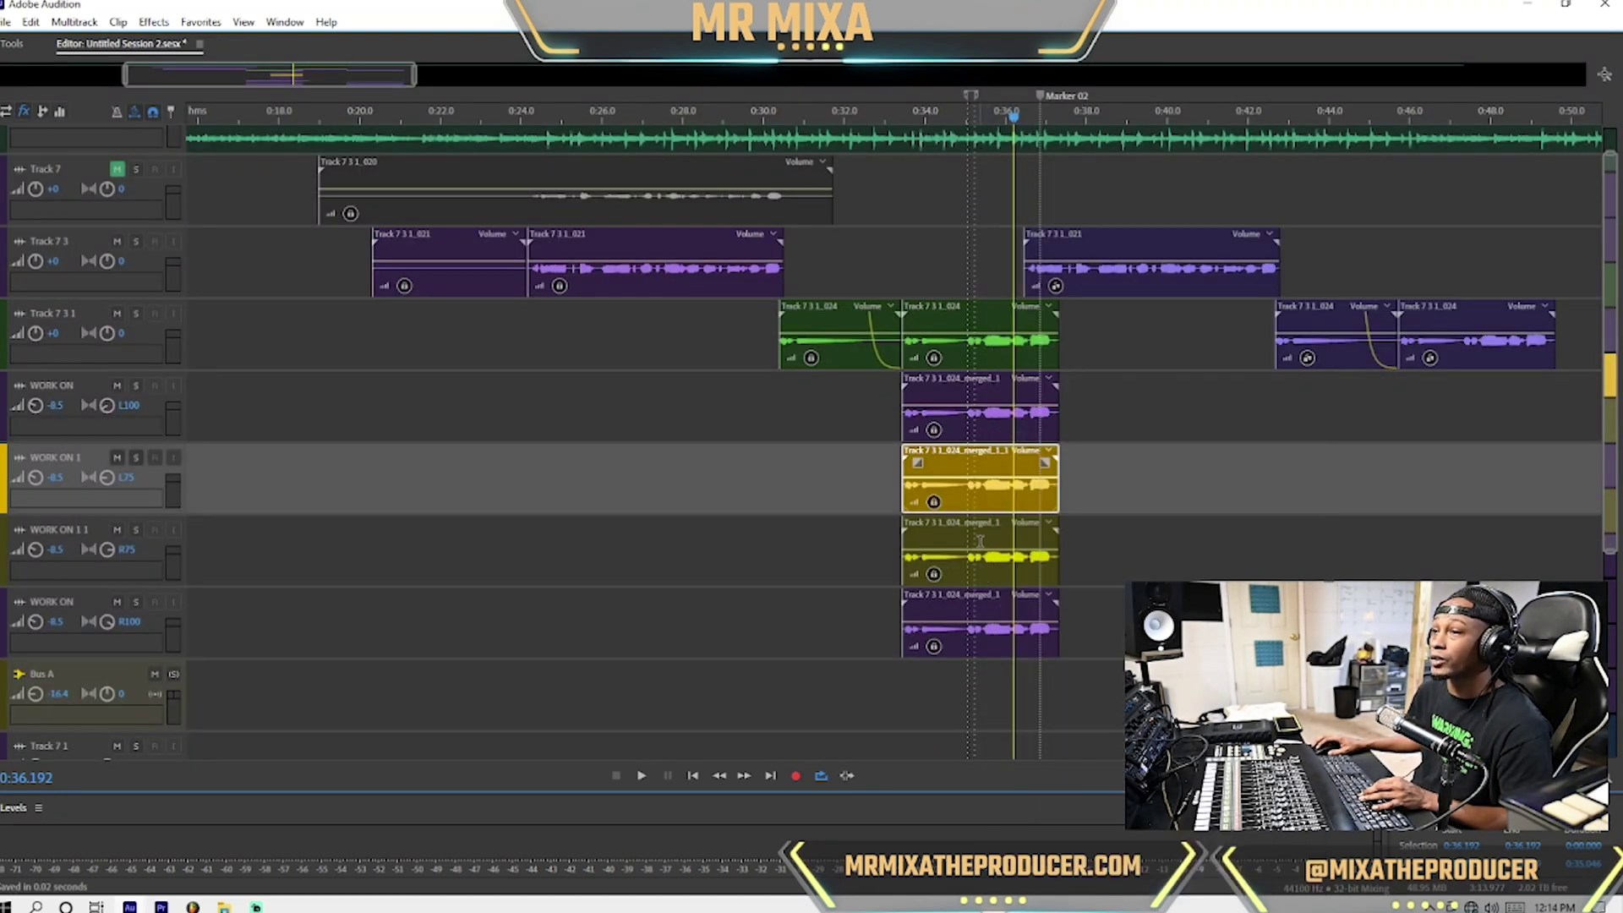
Pitch the unique copy down 12 semitones with Stretch and Pitch, then return to multitrack.
double_click(980, 499)
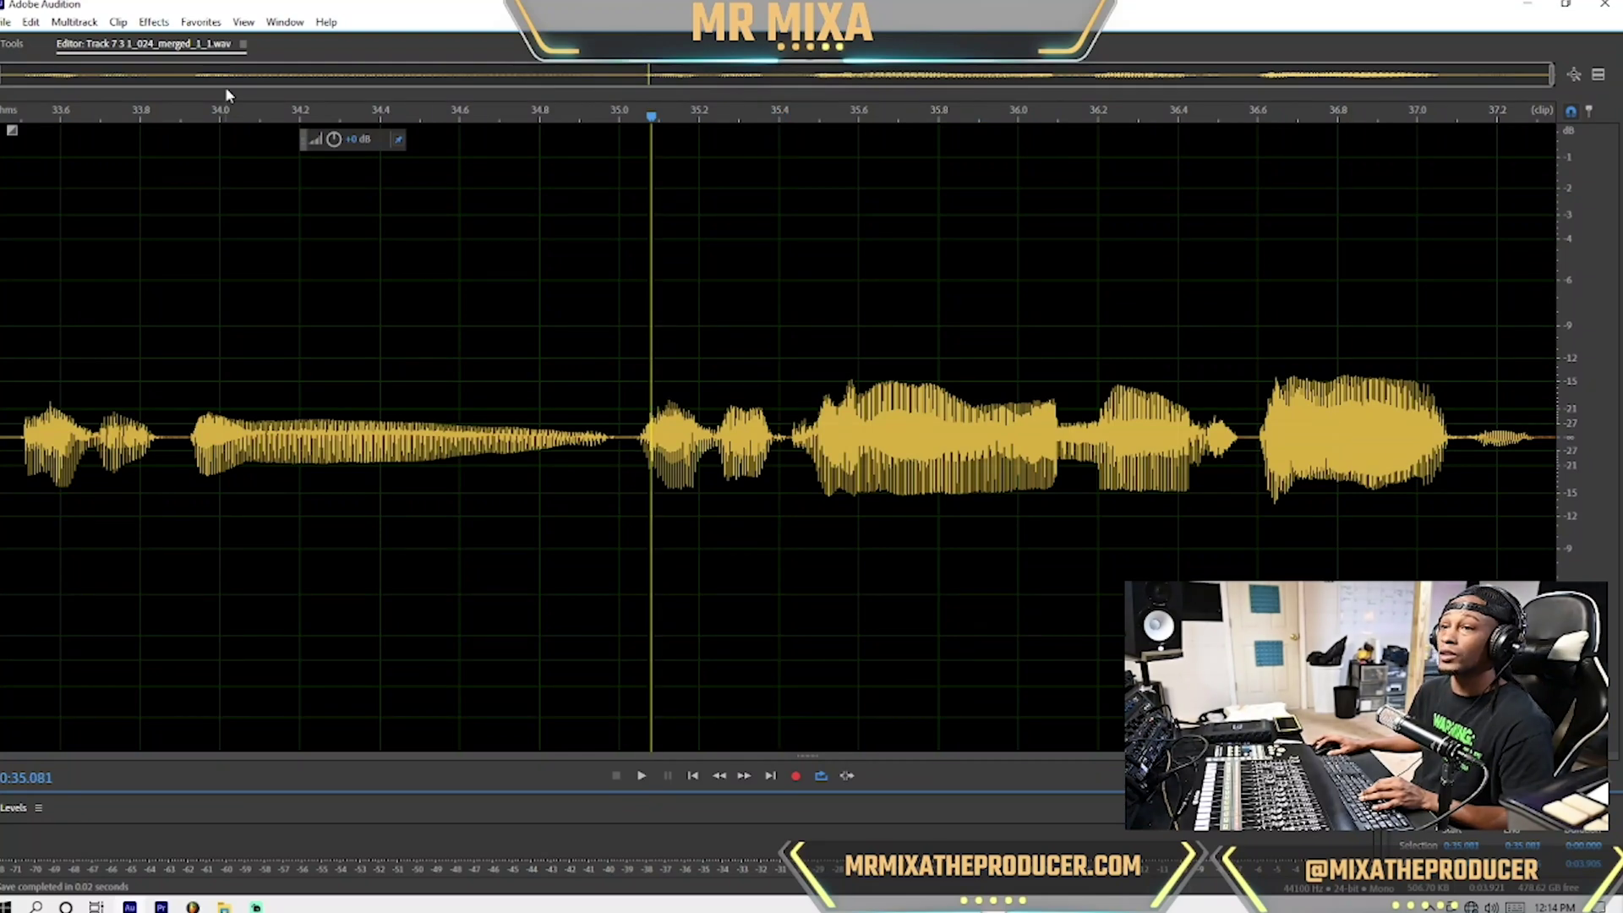
left_click(145, 22)
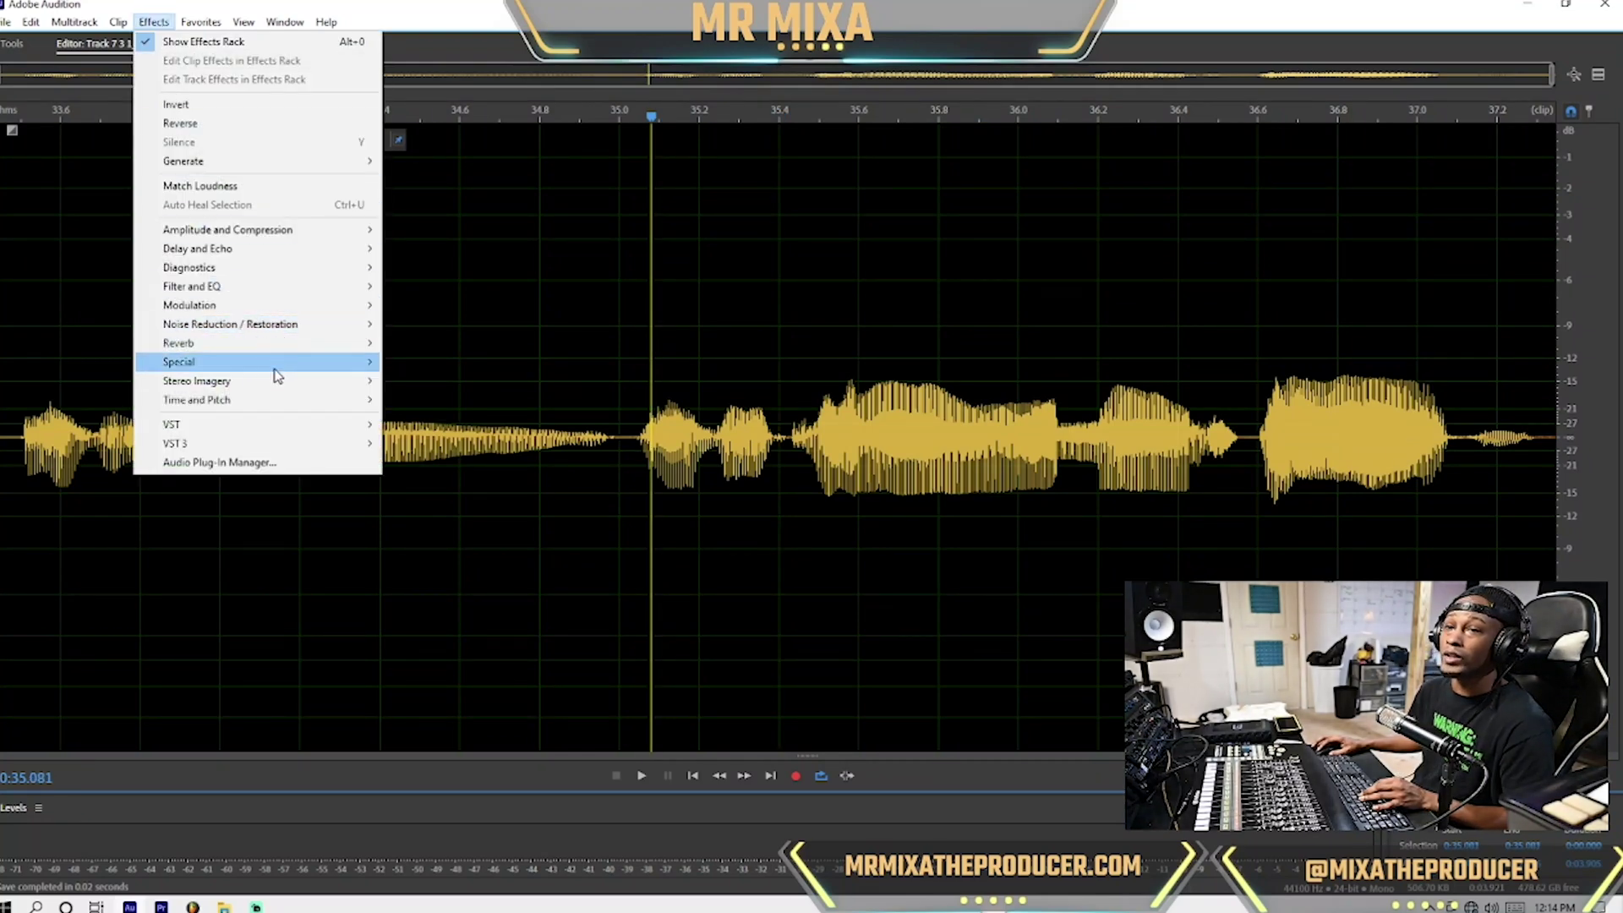
mouse_move(282, 406)
left_click(469, 475)
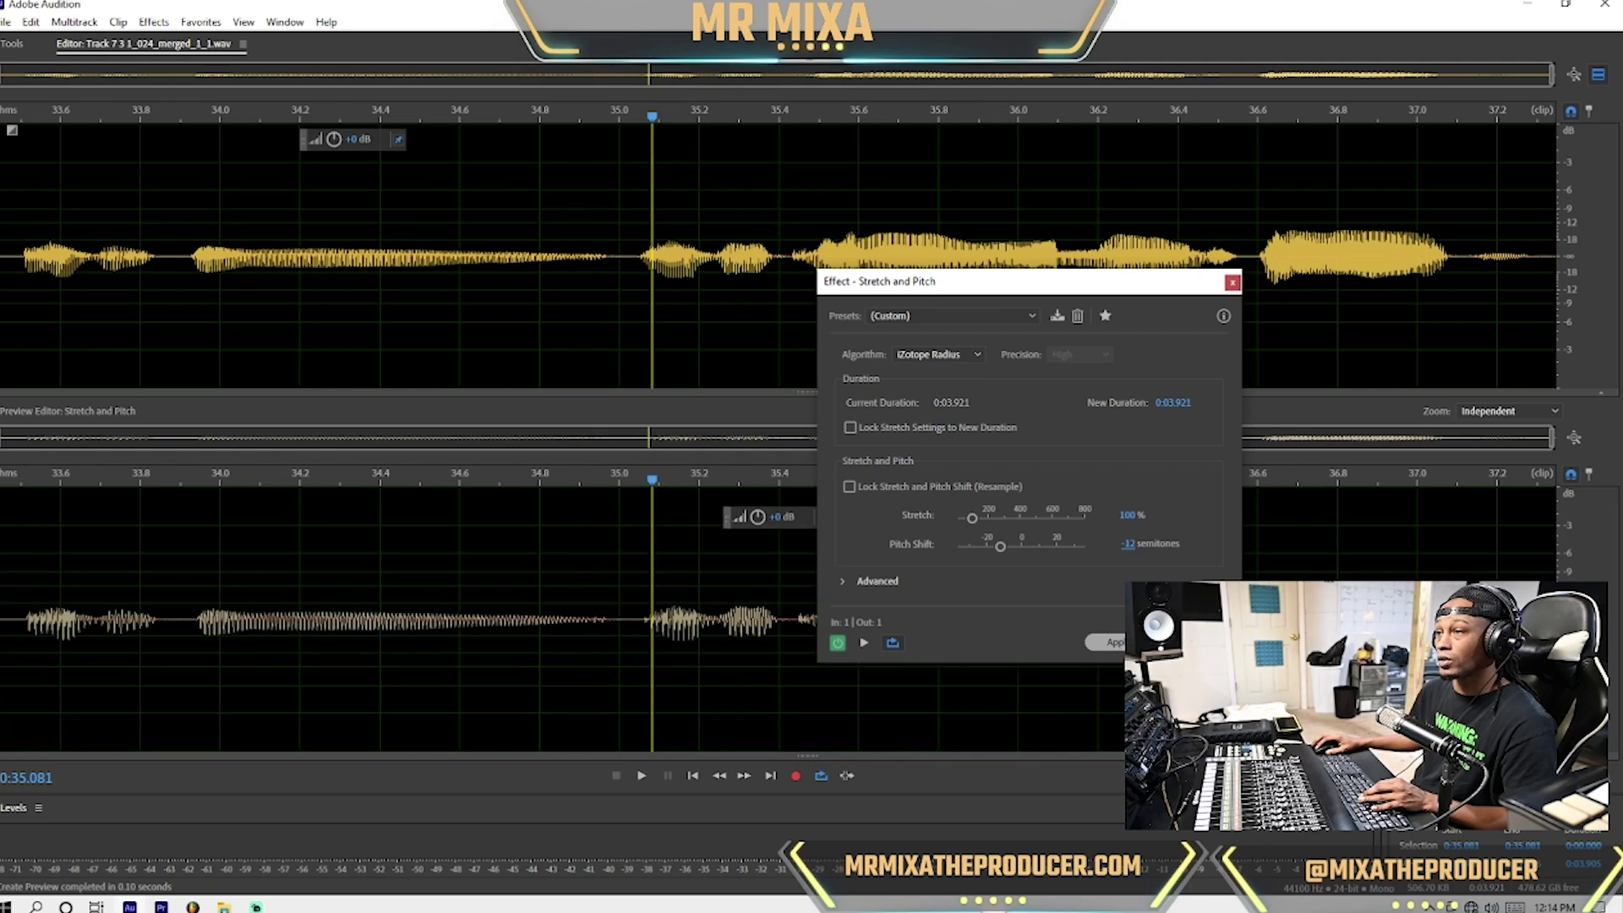
left_click(1103, 643)
left_click(876, 368)
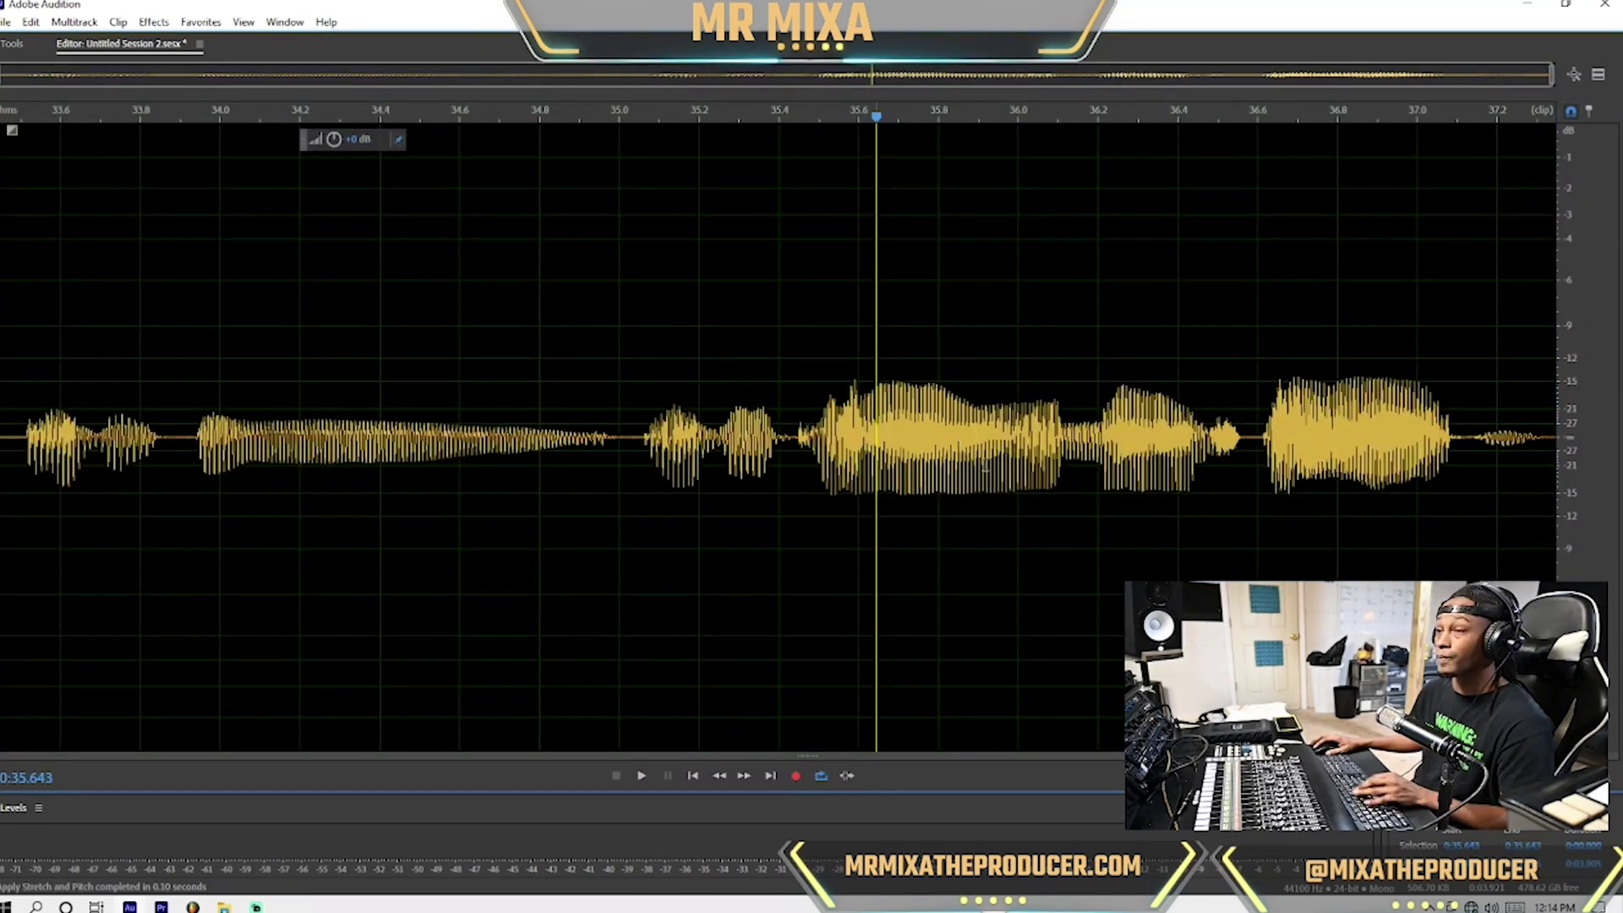
key("0")
left_click(895, 470)
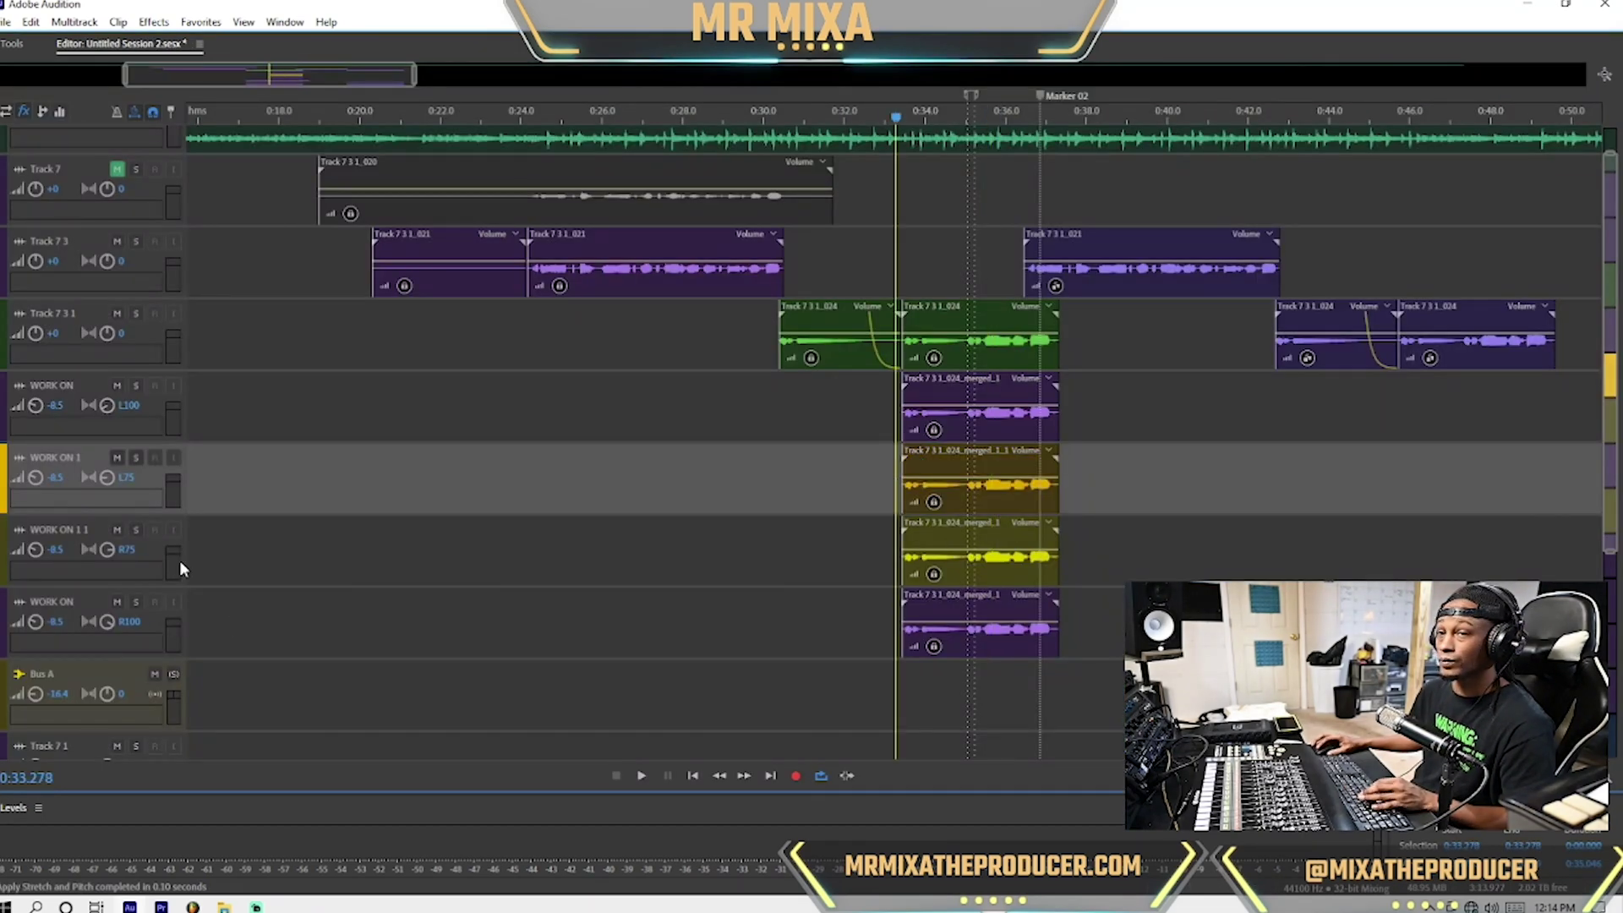
left_click(118, 530)
key("space")
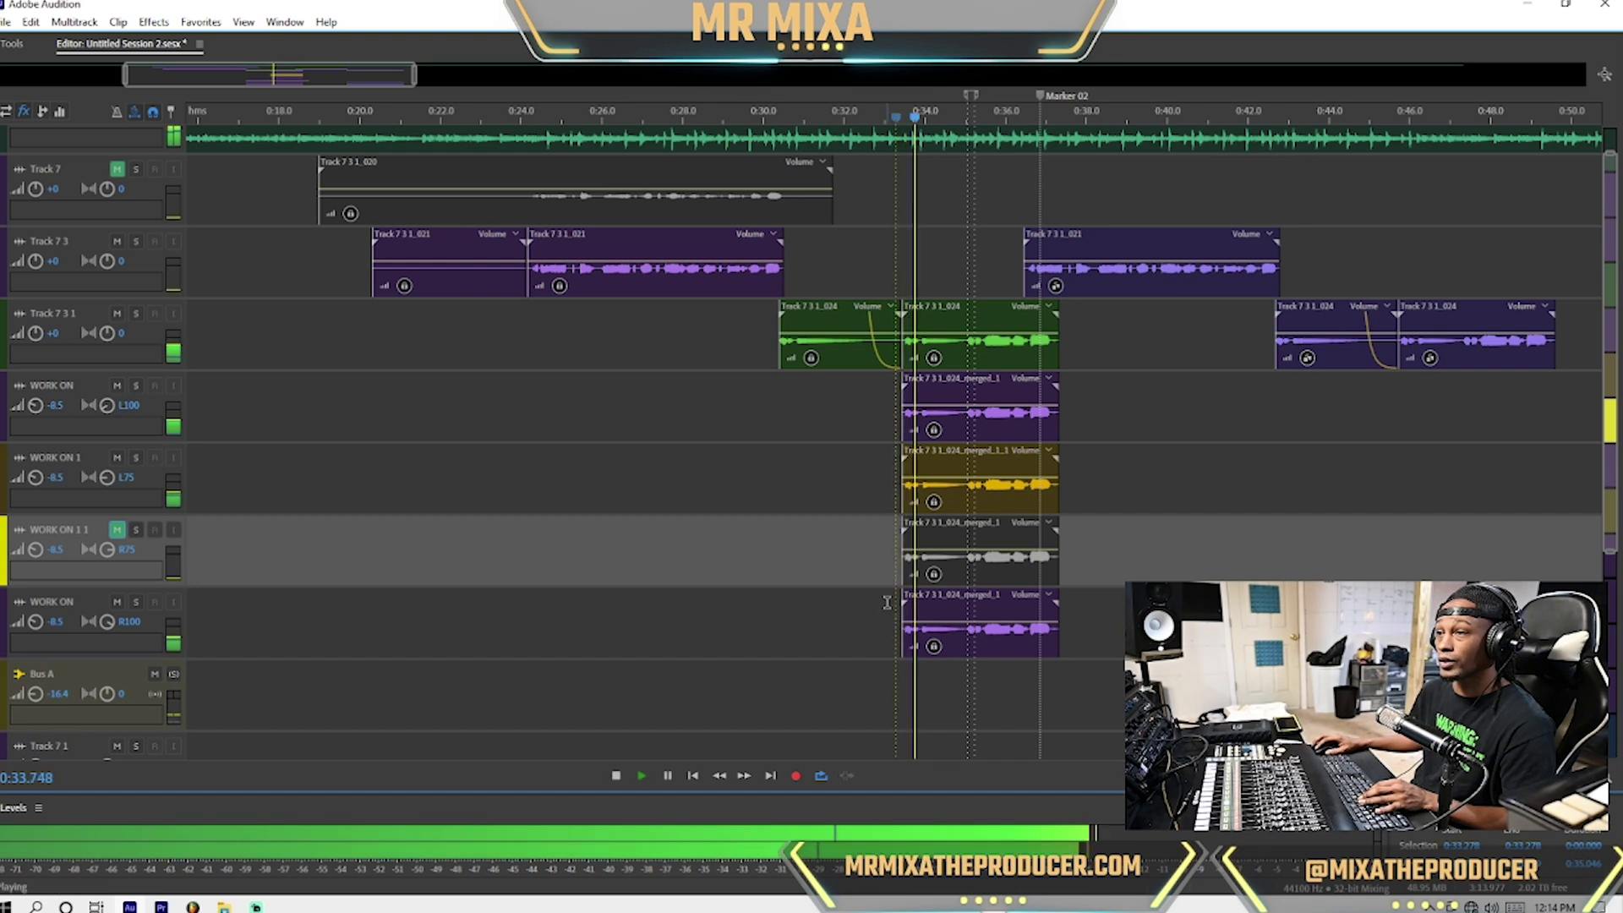
left_click(134, 457)
left_click(134, 458)
key("space")
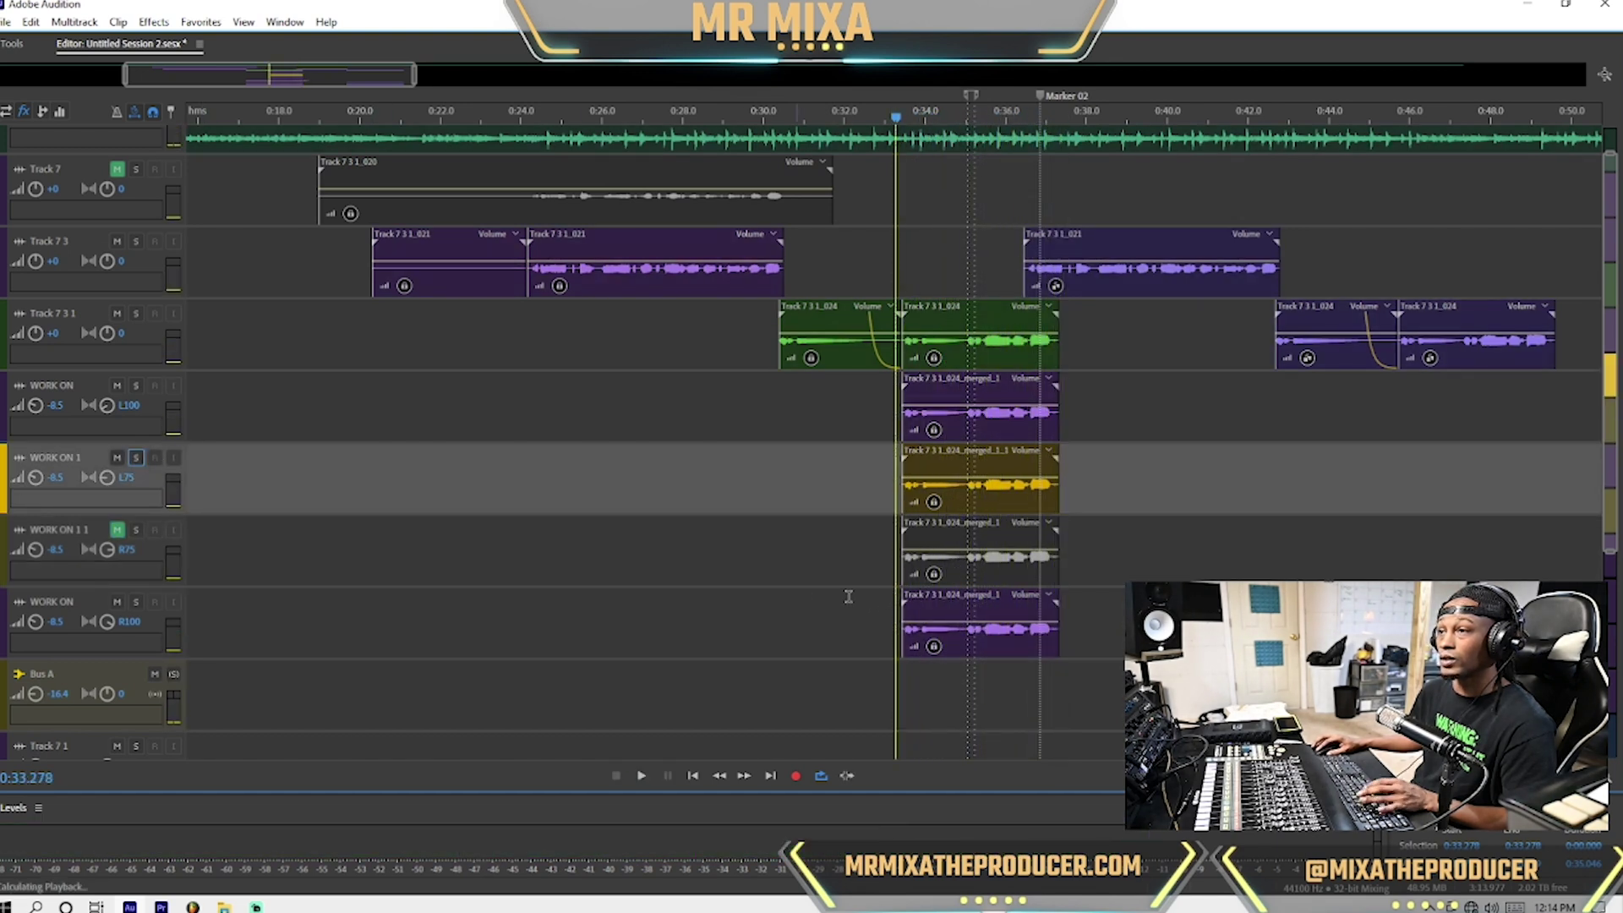
key("space")
key("space")
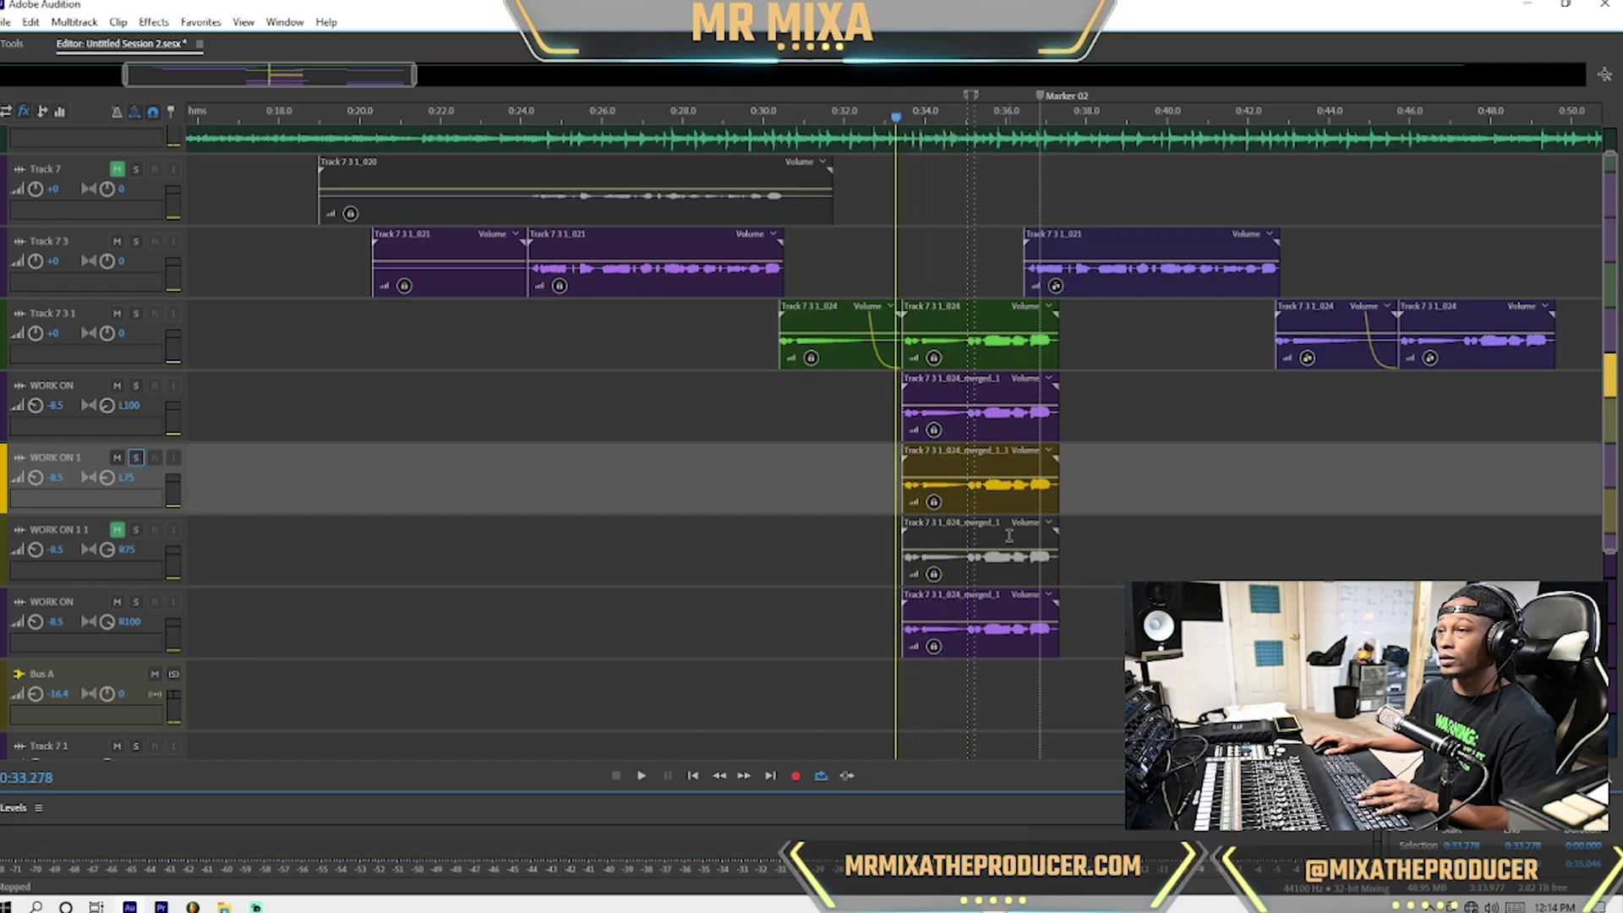
left_click(1006, 539)
mouse_move(996, 539)
left_mouse_down()
mouse_move(996, 495)
mouse_move(983, 553)
left_mouse_up()
left_click(879, 482)
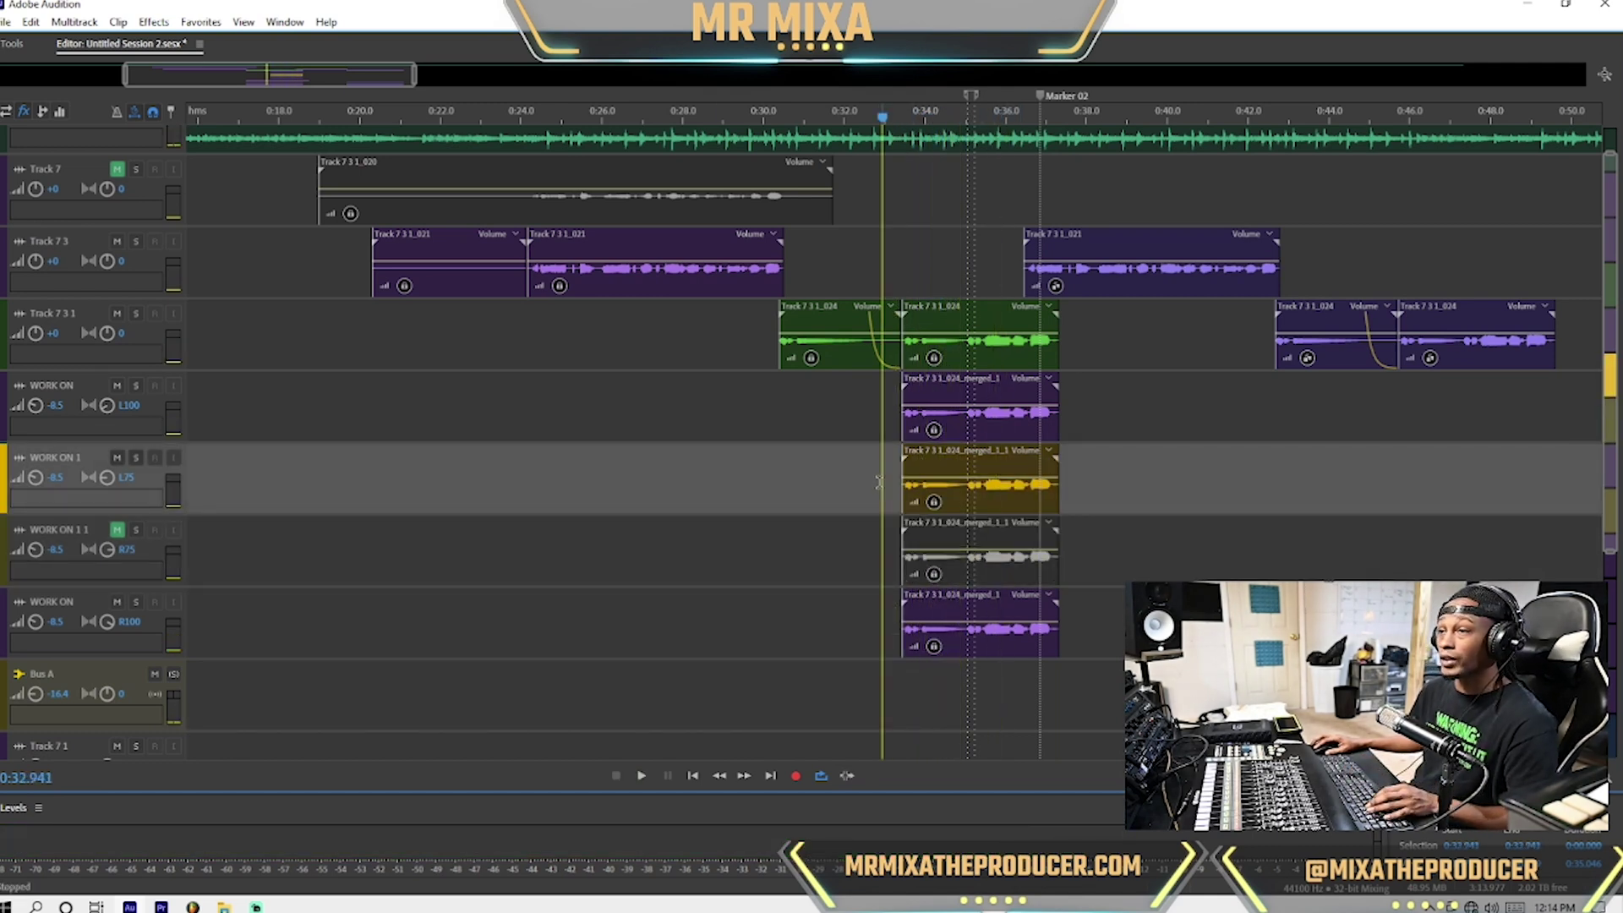
left_click(117, 530)
key("space")
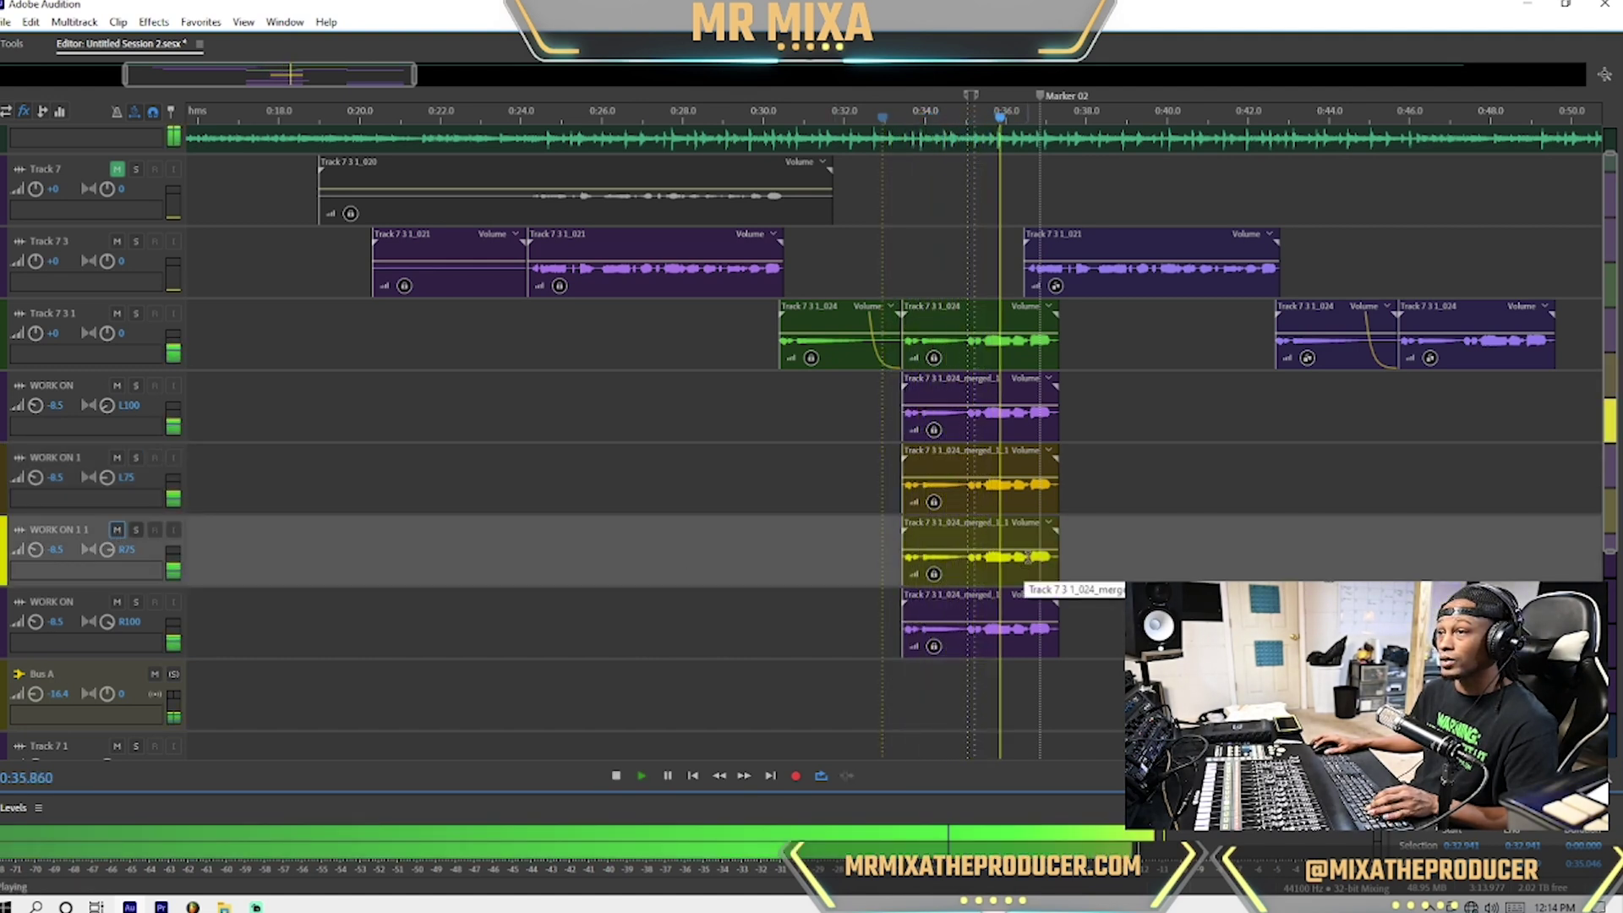
left_click(32, 499)
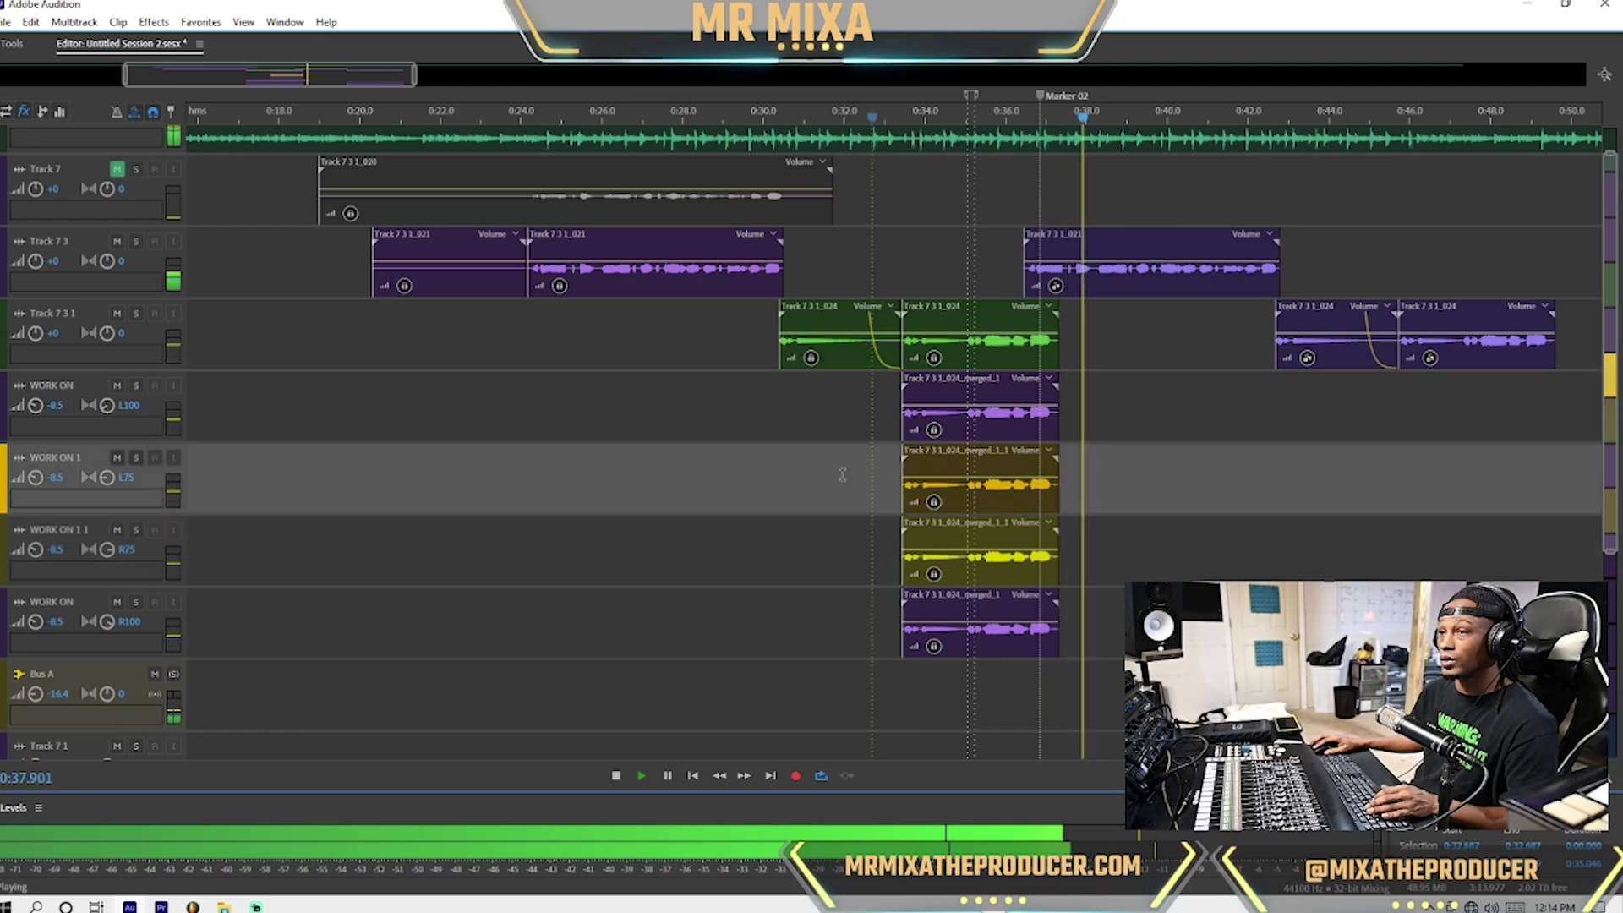
key("space")
scroll(103, 479, "up", 2)
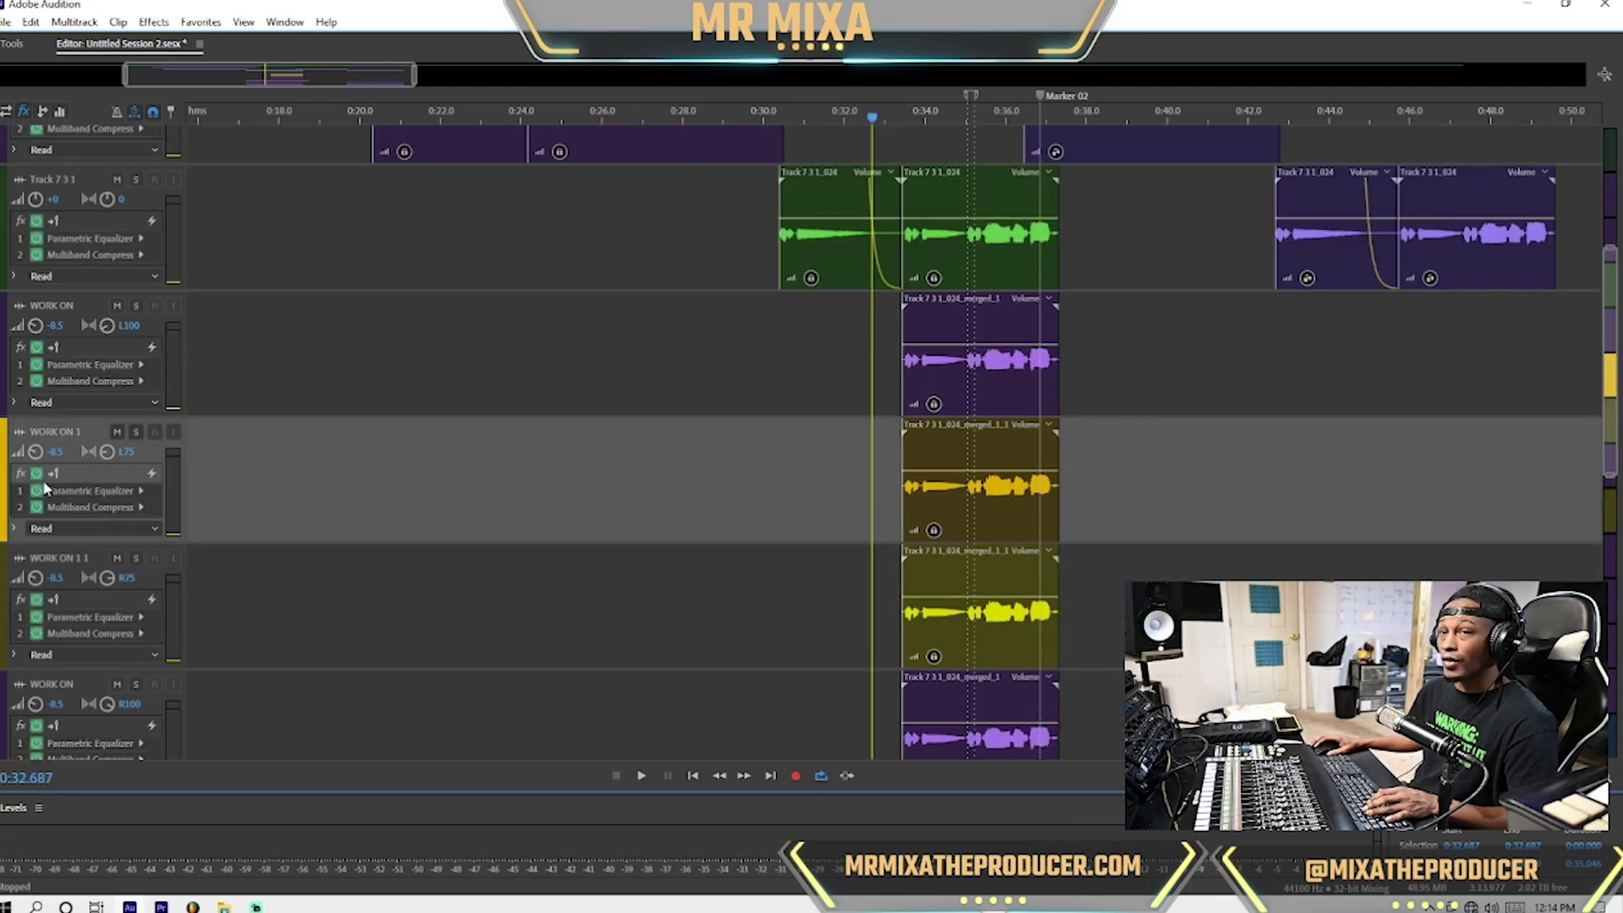
Put Guitar Suite with the Lowest Fidelity preset in WORK ON 1's fifth effect slot.
scroll(44, 488, "up", 2)
left_click(147, 469)
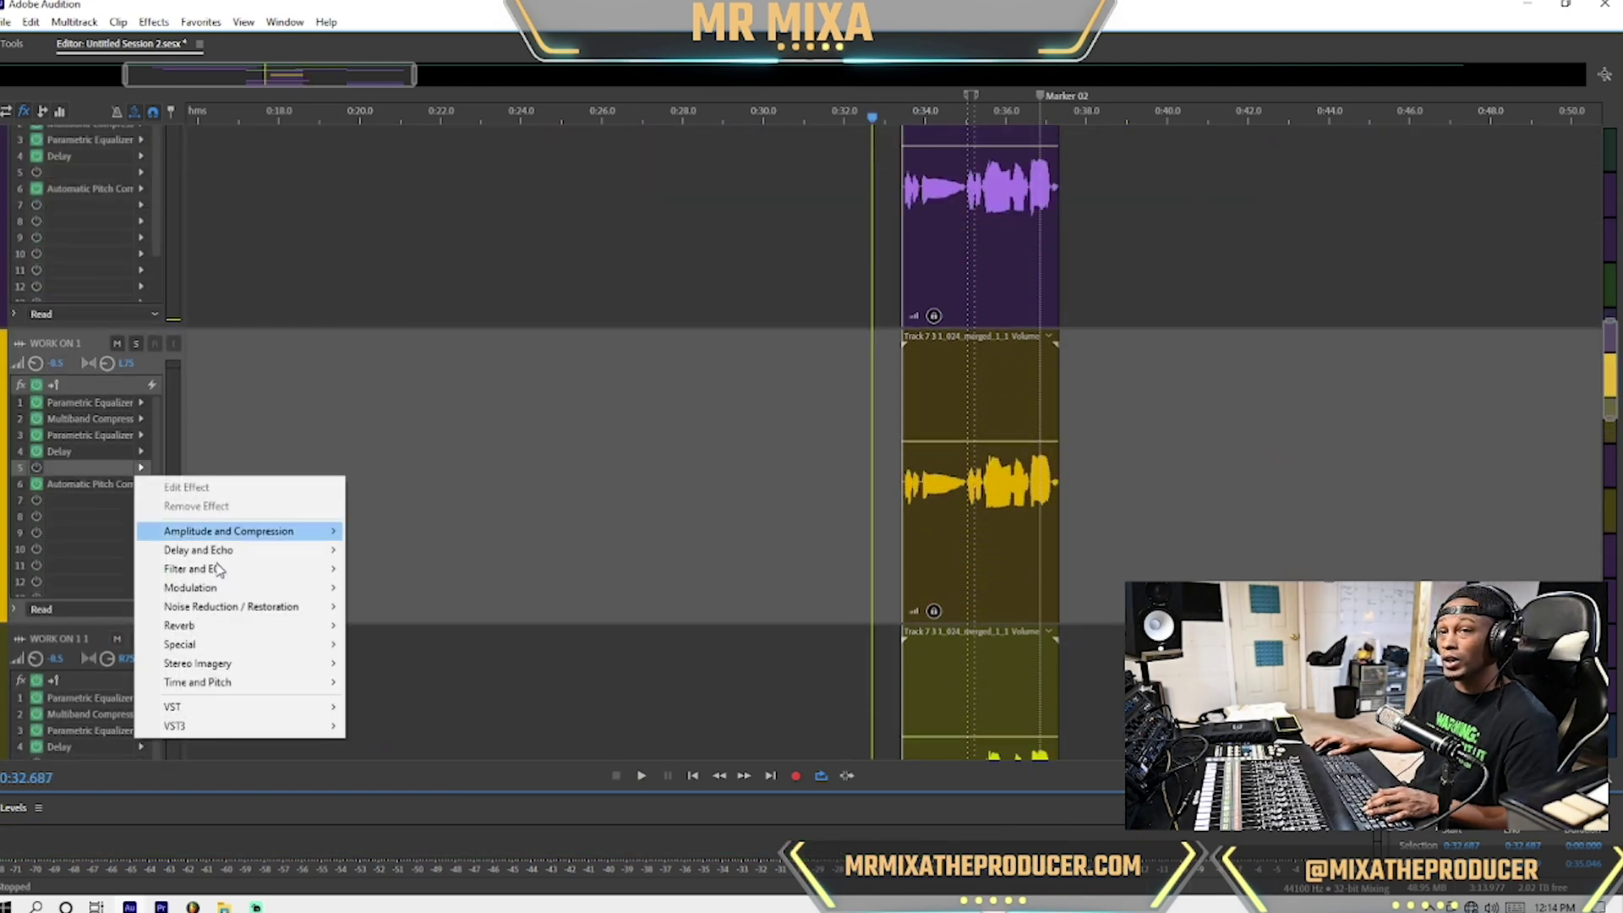
mouse_move(294, 642)
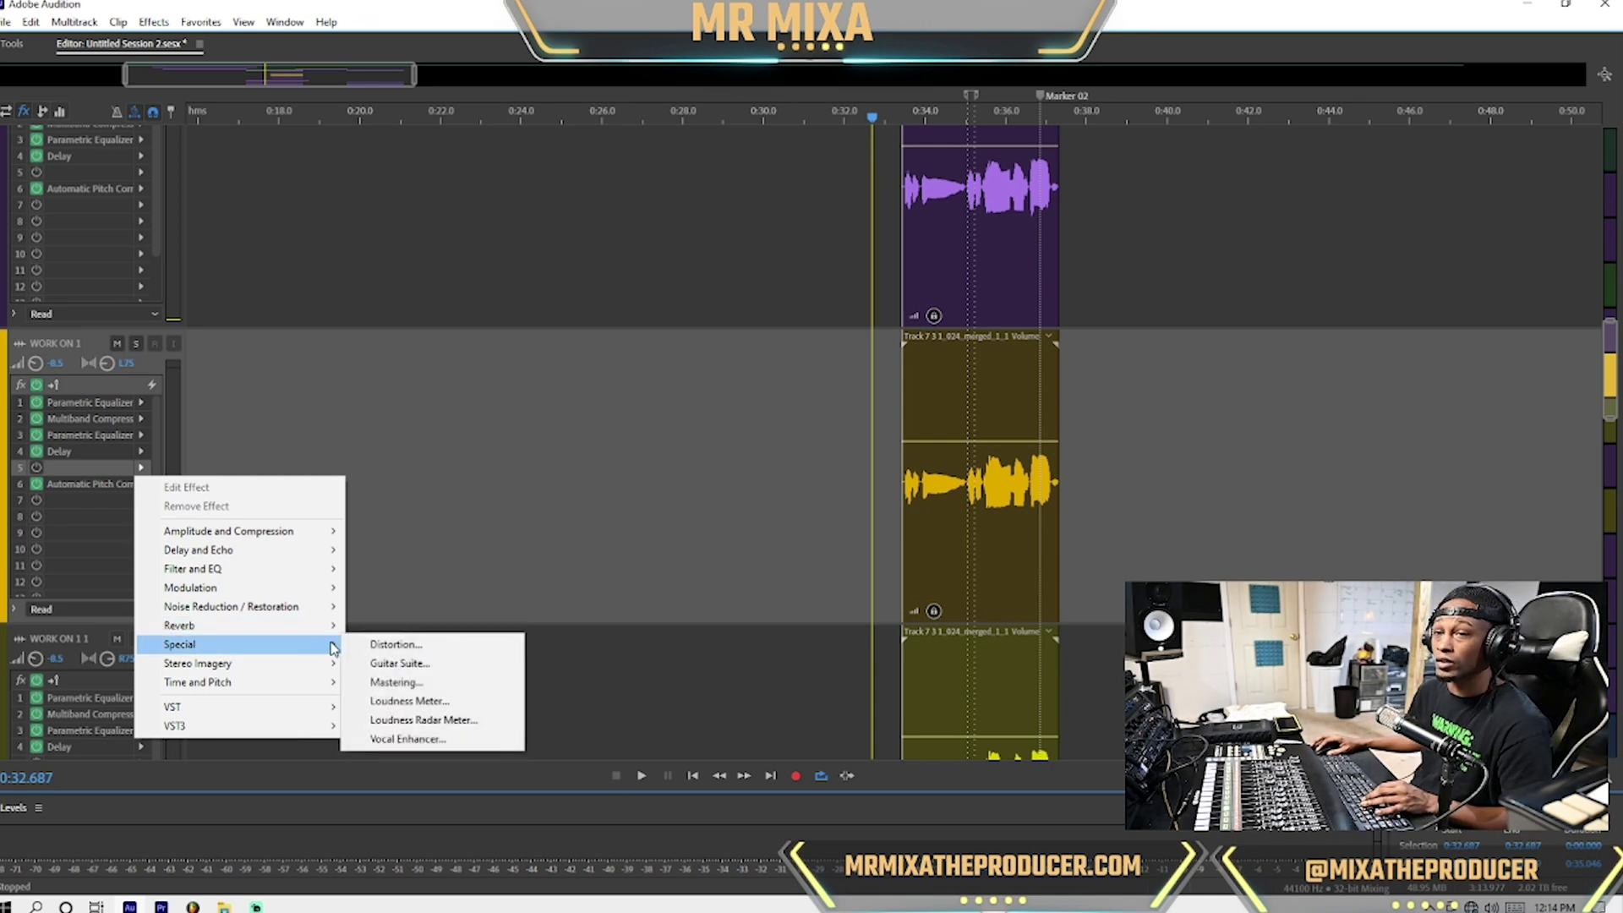
left_click(432, 651)
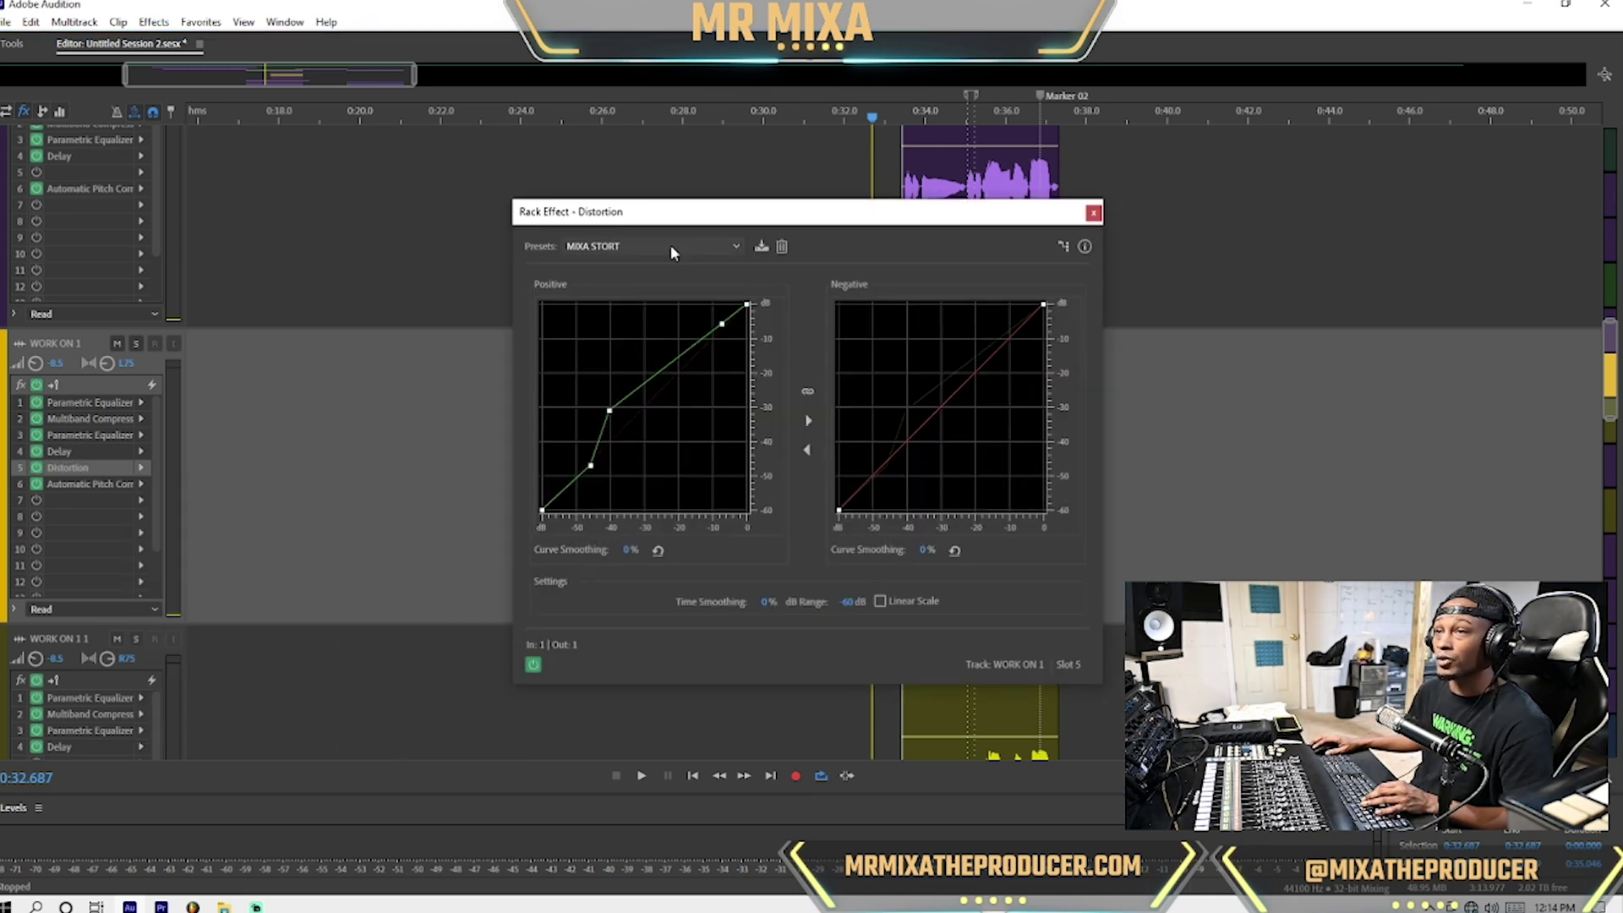
left_click_drag(739, 211, 1133, 217)
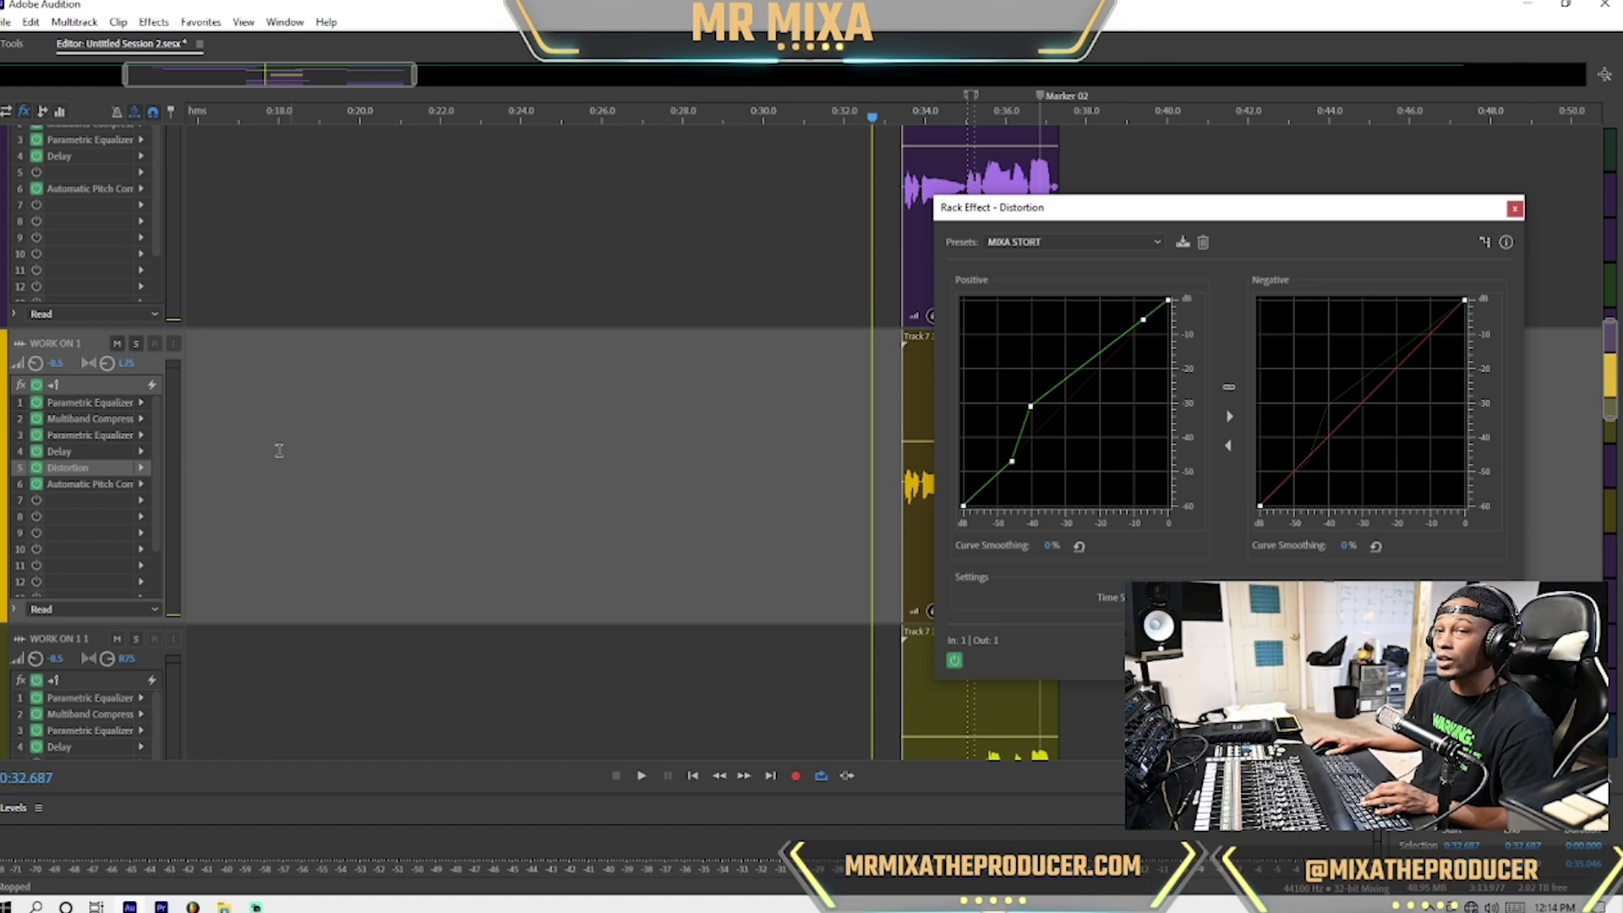
left_click(142, 468)
mouse_move(245, 645)
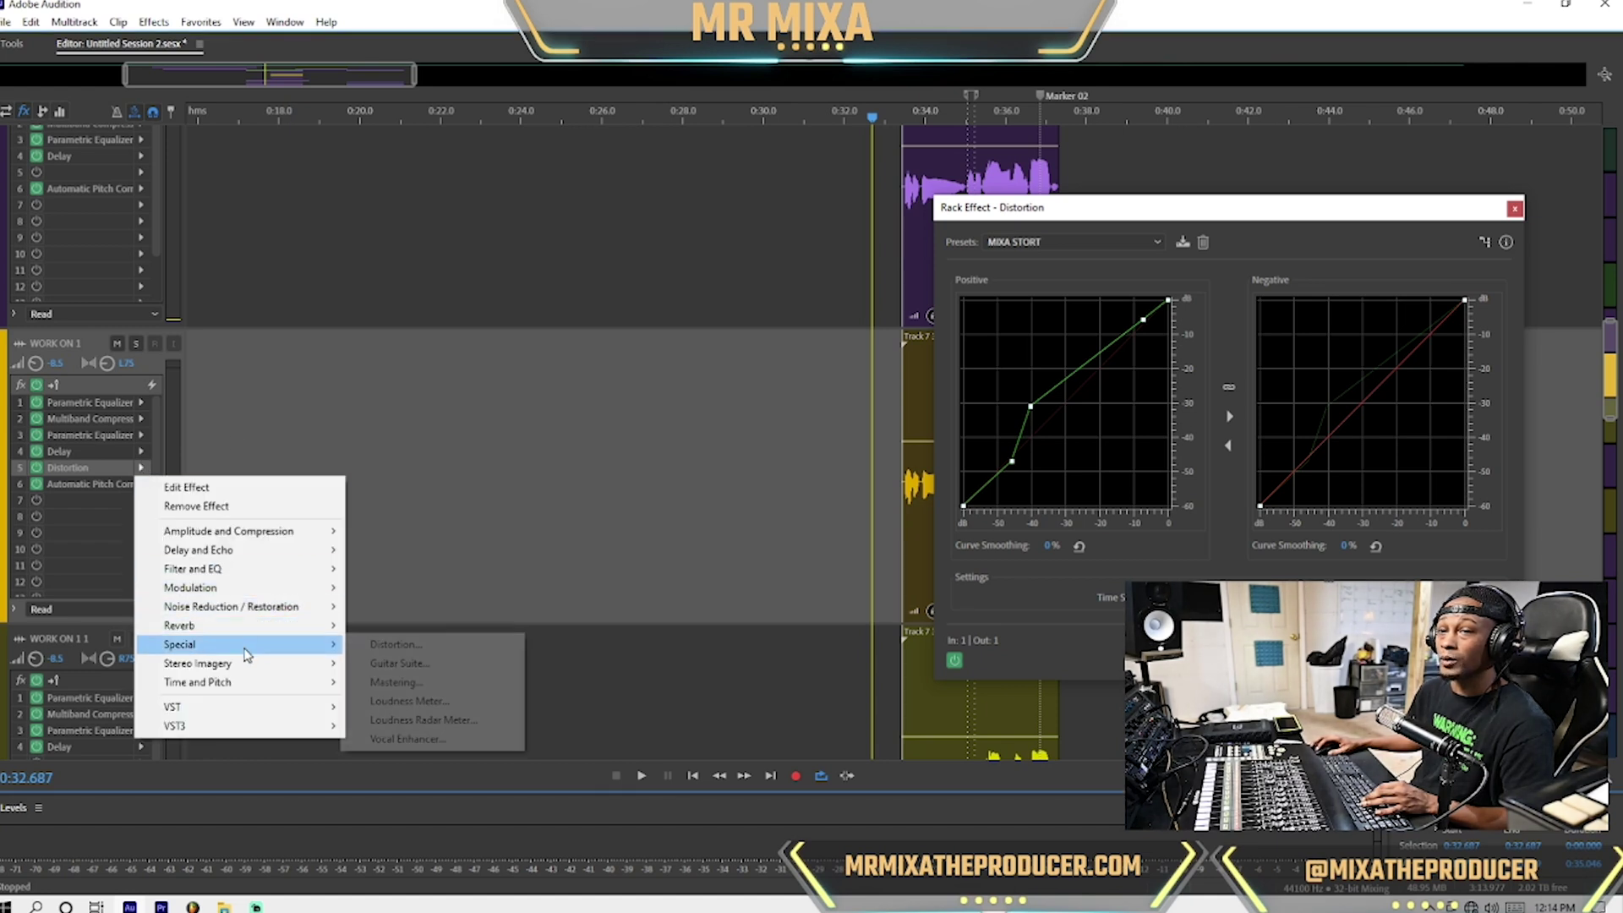
left_click(477, 662)
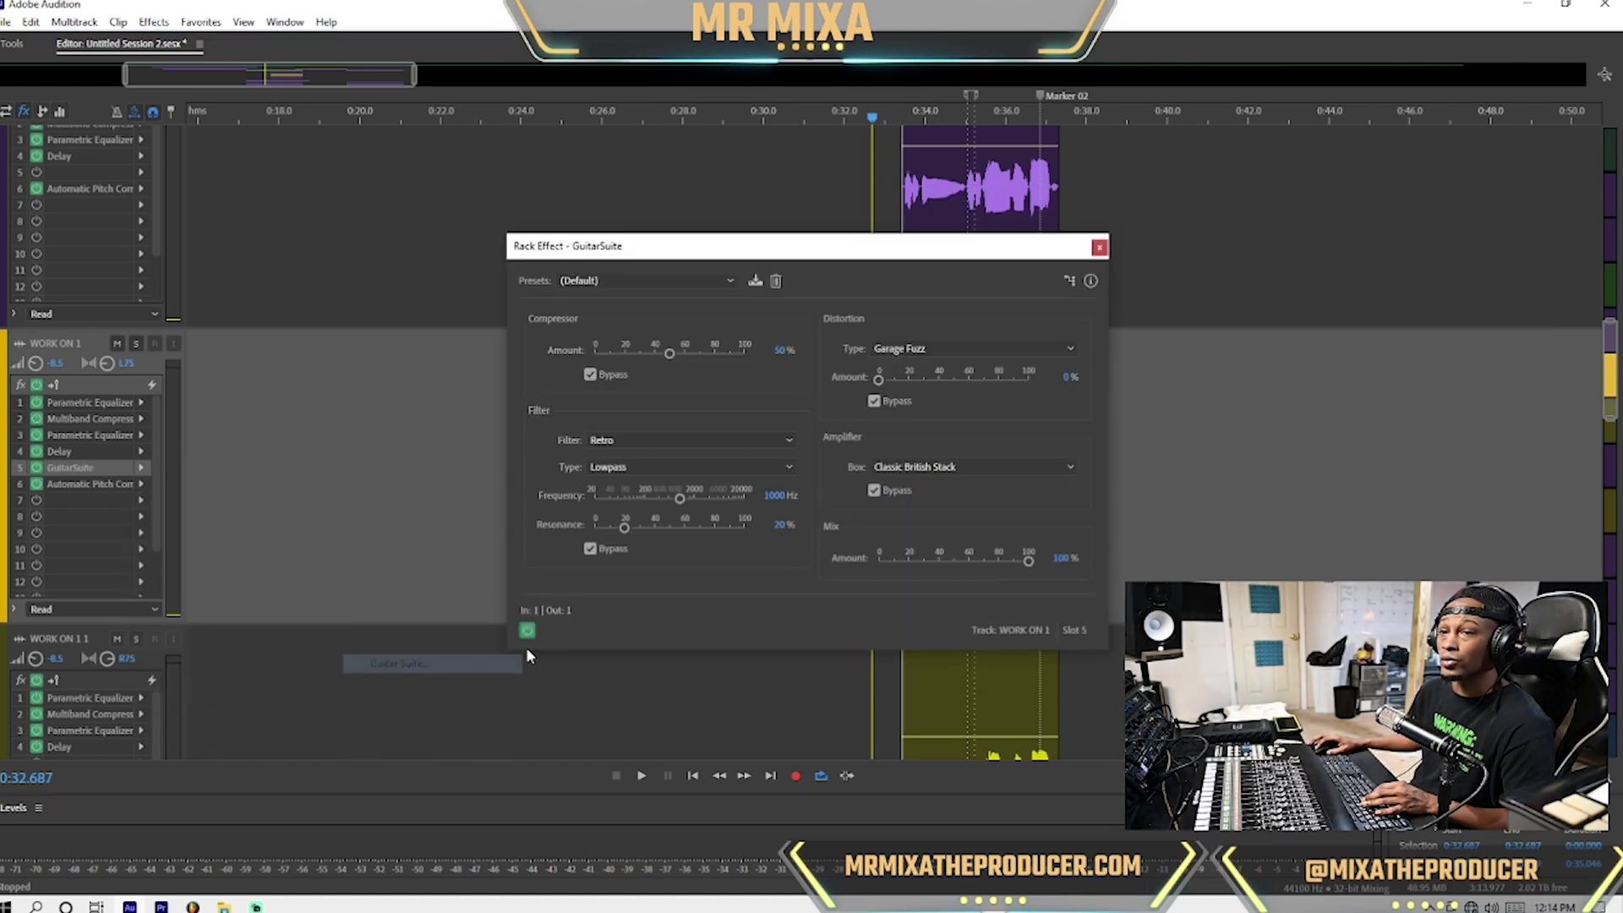
left_click(681, 287)
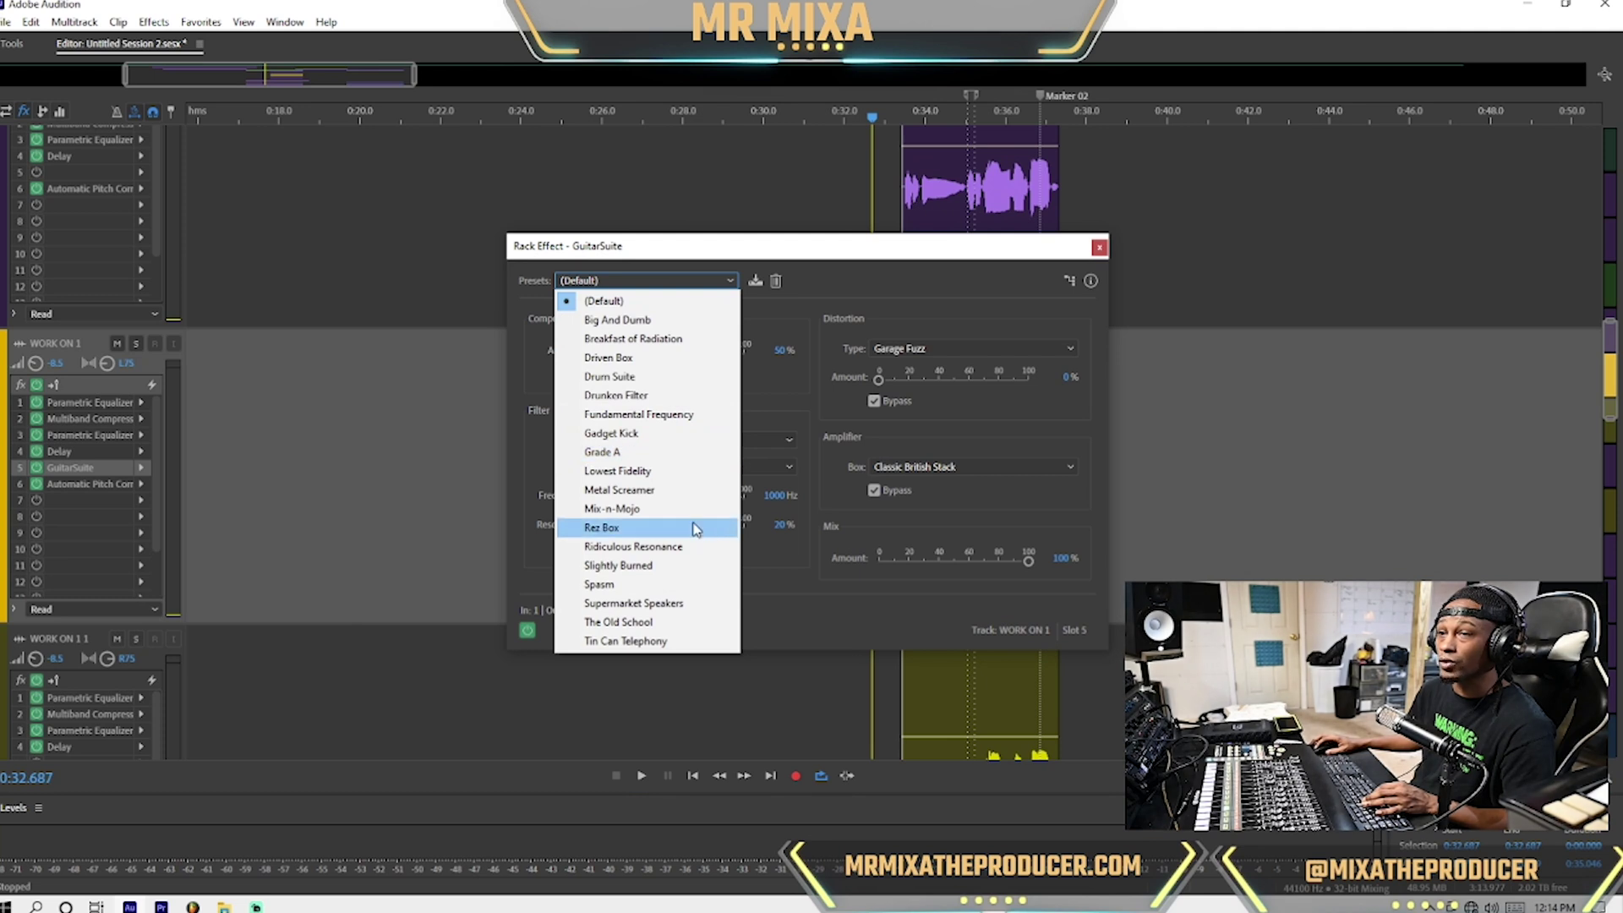
left_click(693, 478)
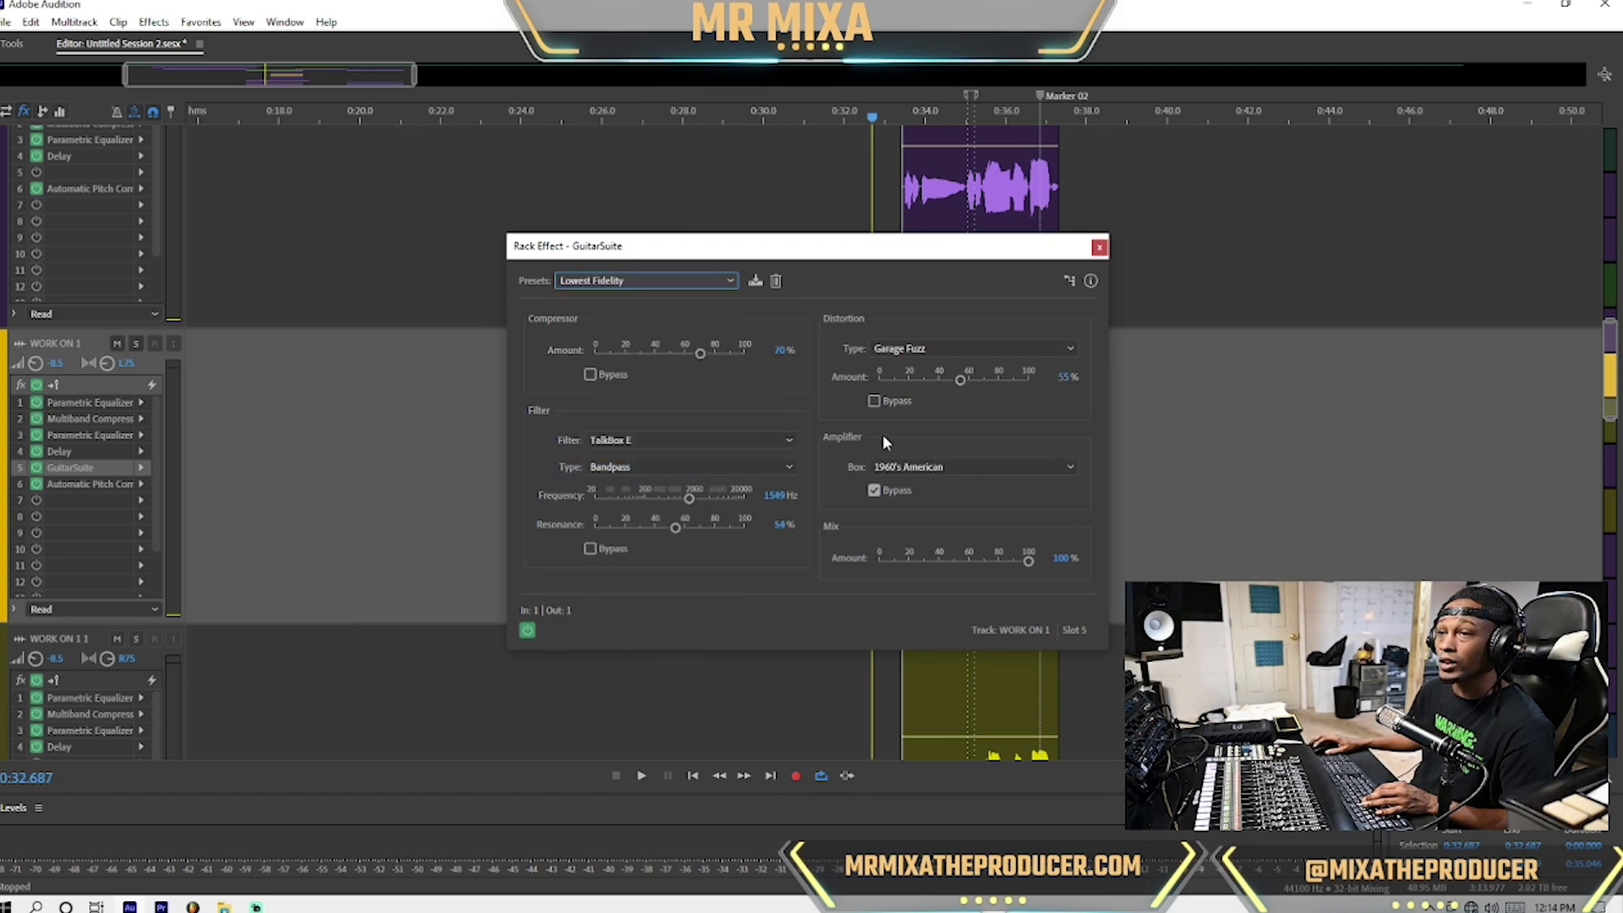
Audition WORK ON 1's Guitar Suite solo and in context, then close its settings.
key("space")
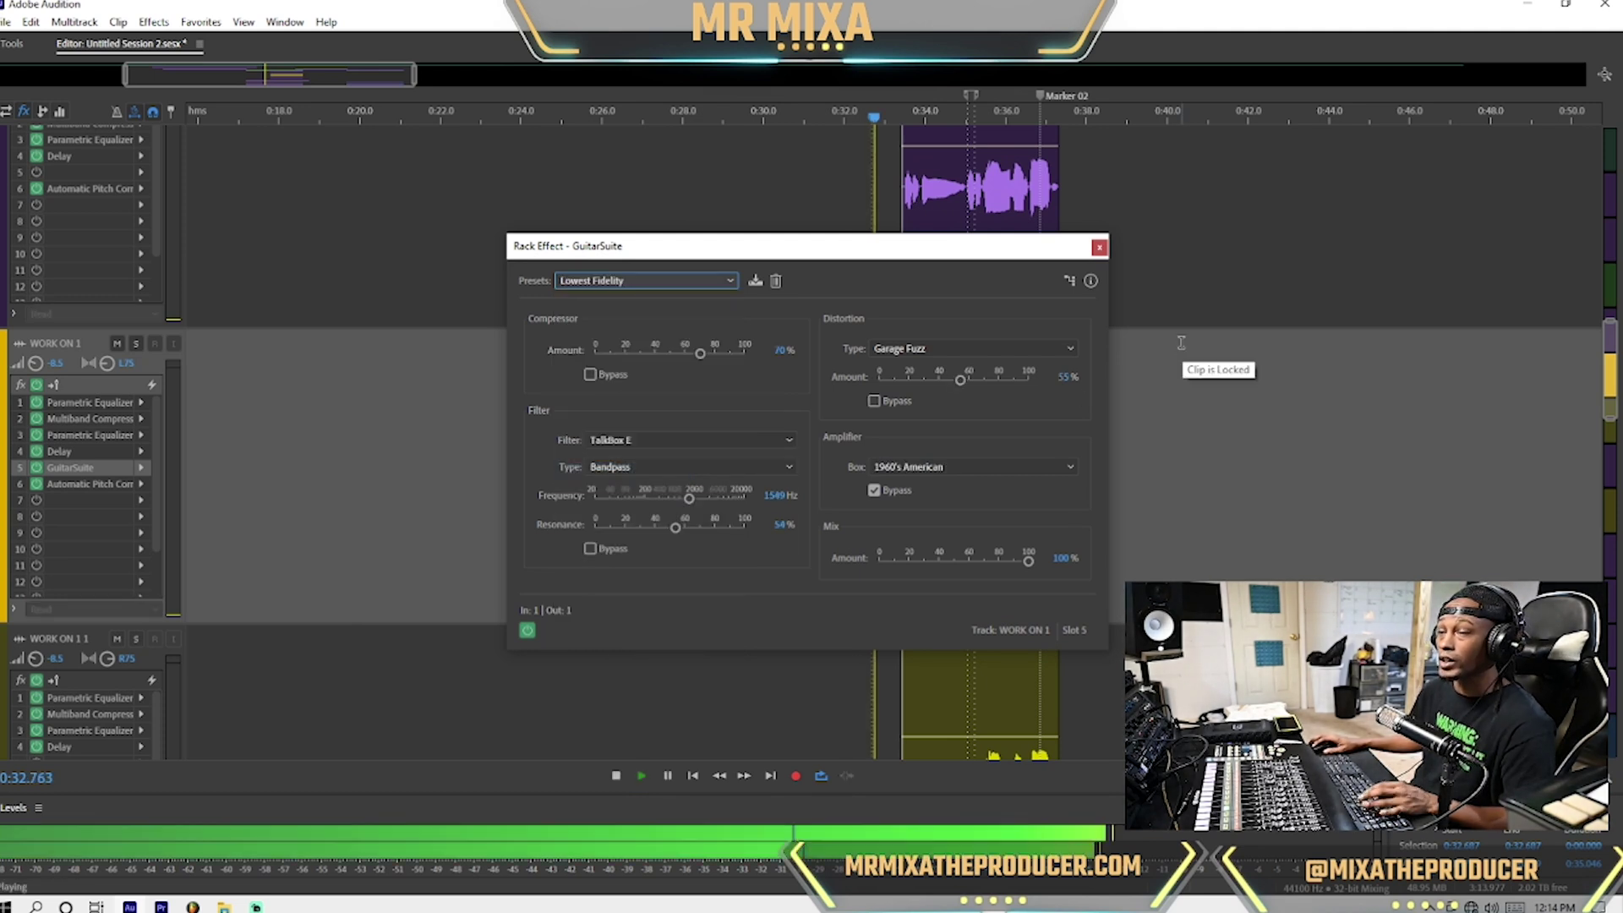
left_click(136, 345)
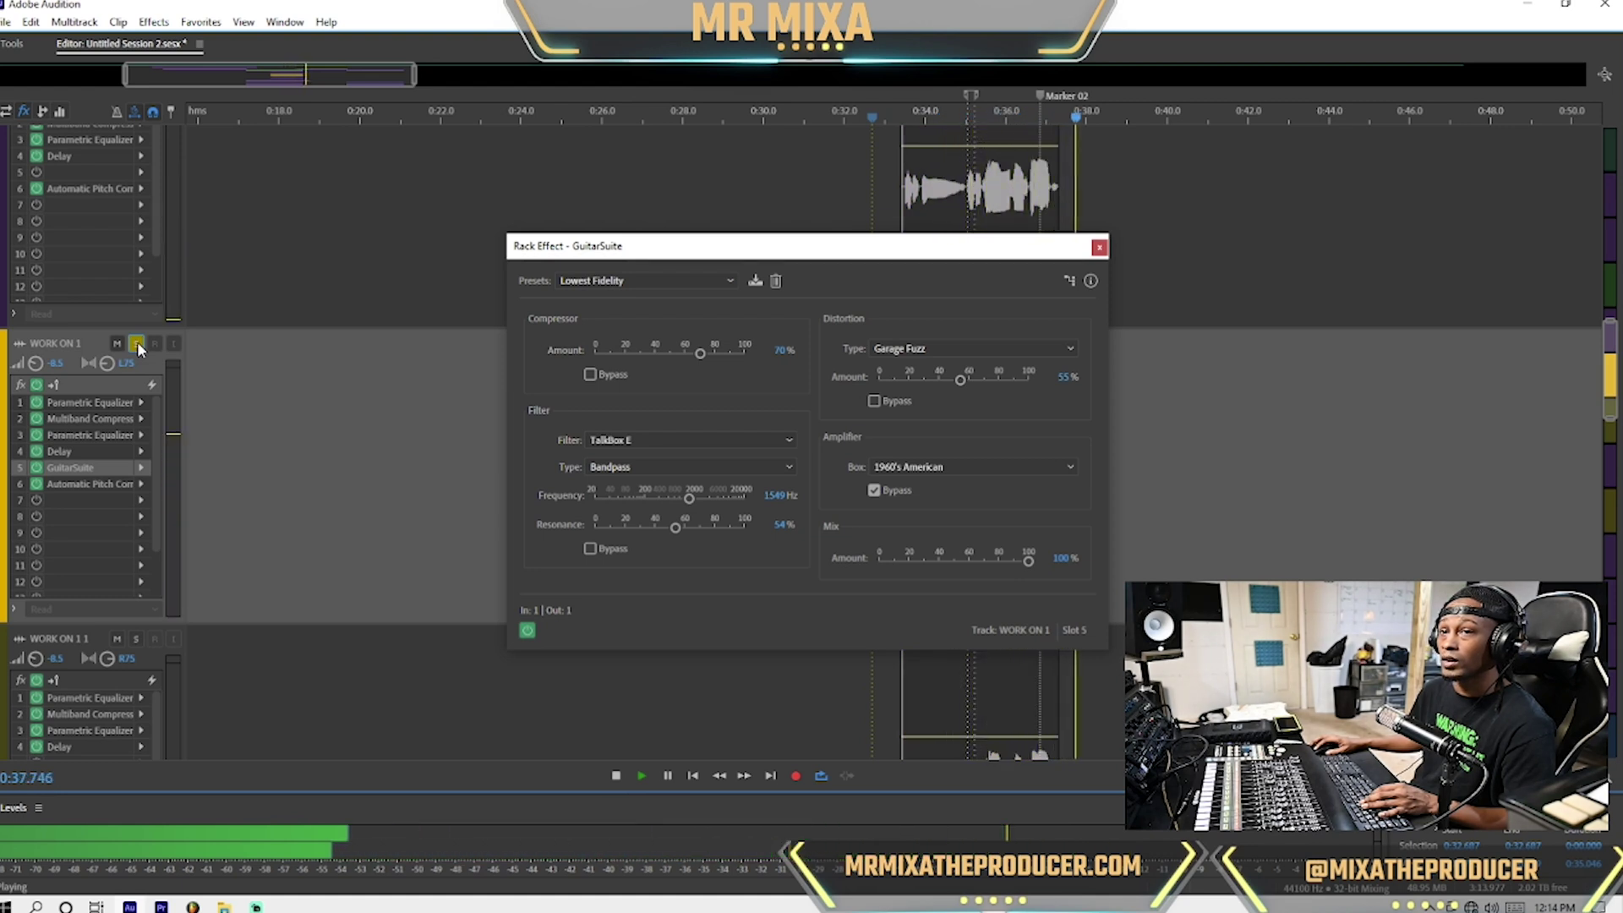
left_click(136, 345)
key("space")
left_click(1099, 247)
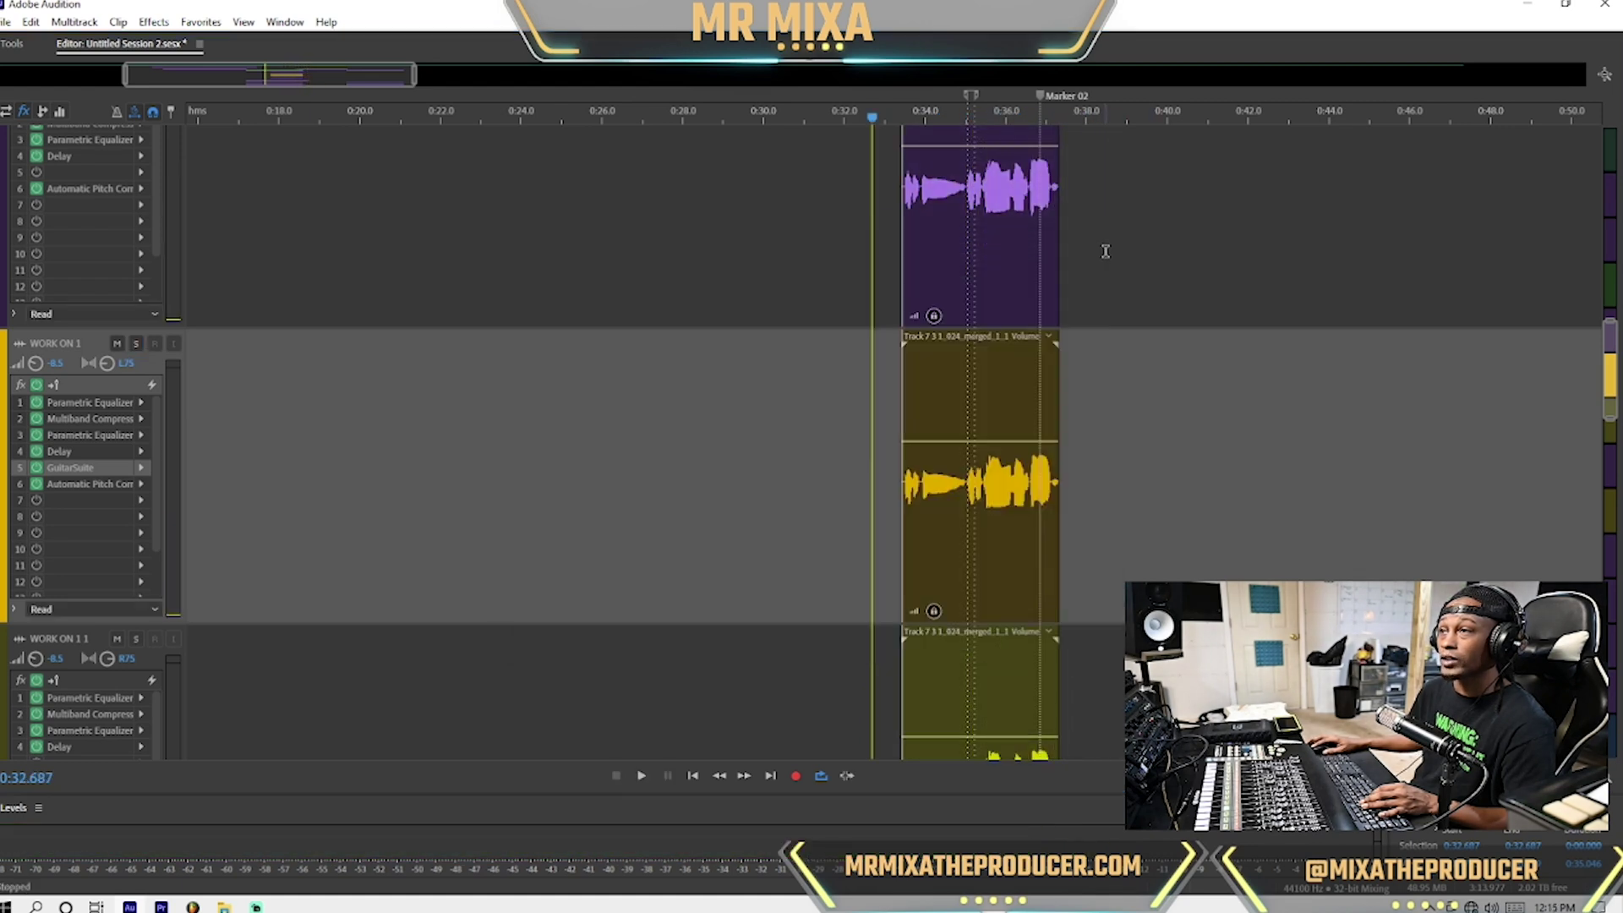
scroll(728, 410, "down", 3)
Play the phrase again, soloing the WORK ON tracks in turn to compare the layers.
left_click(107, 583)
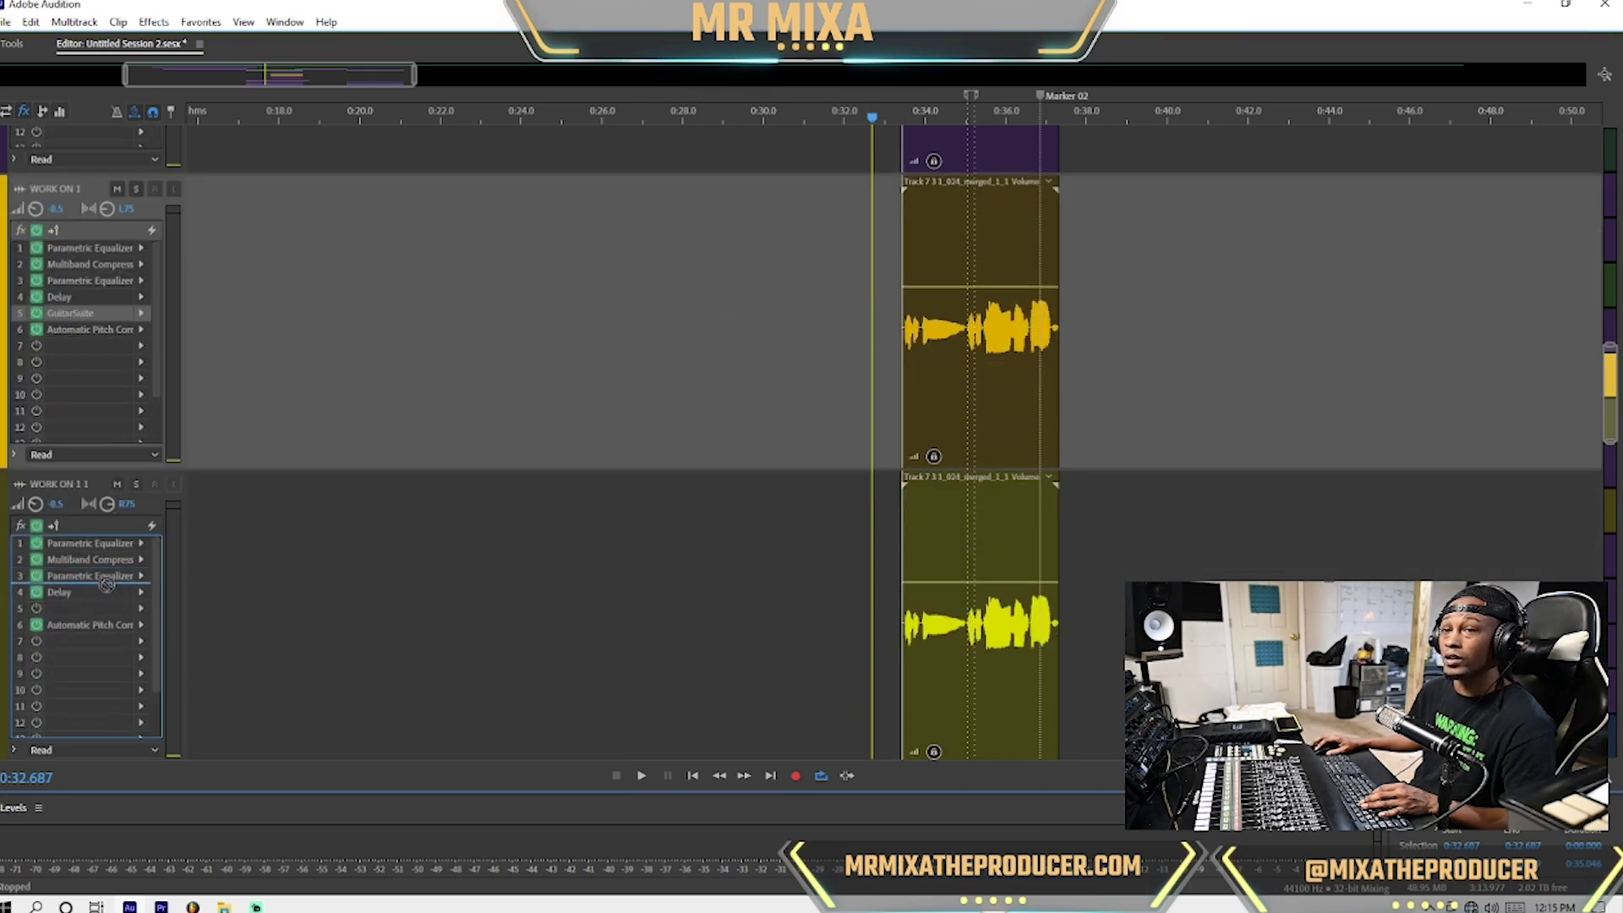
key("space")
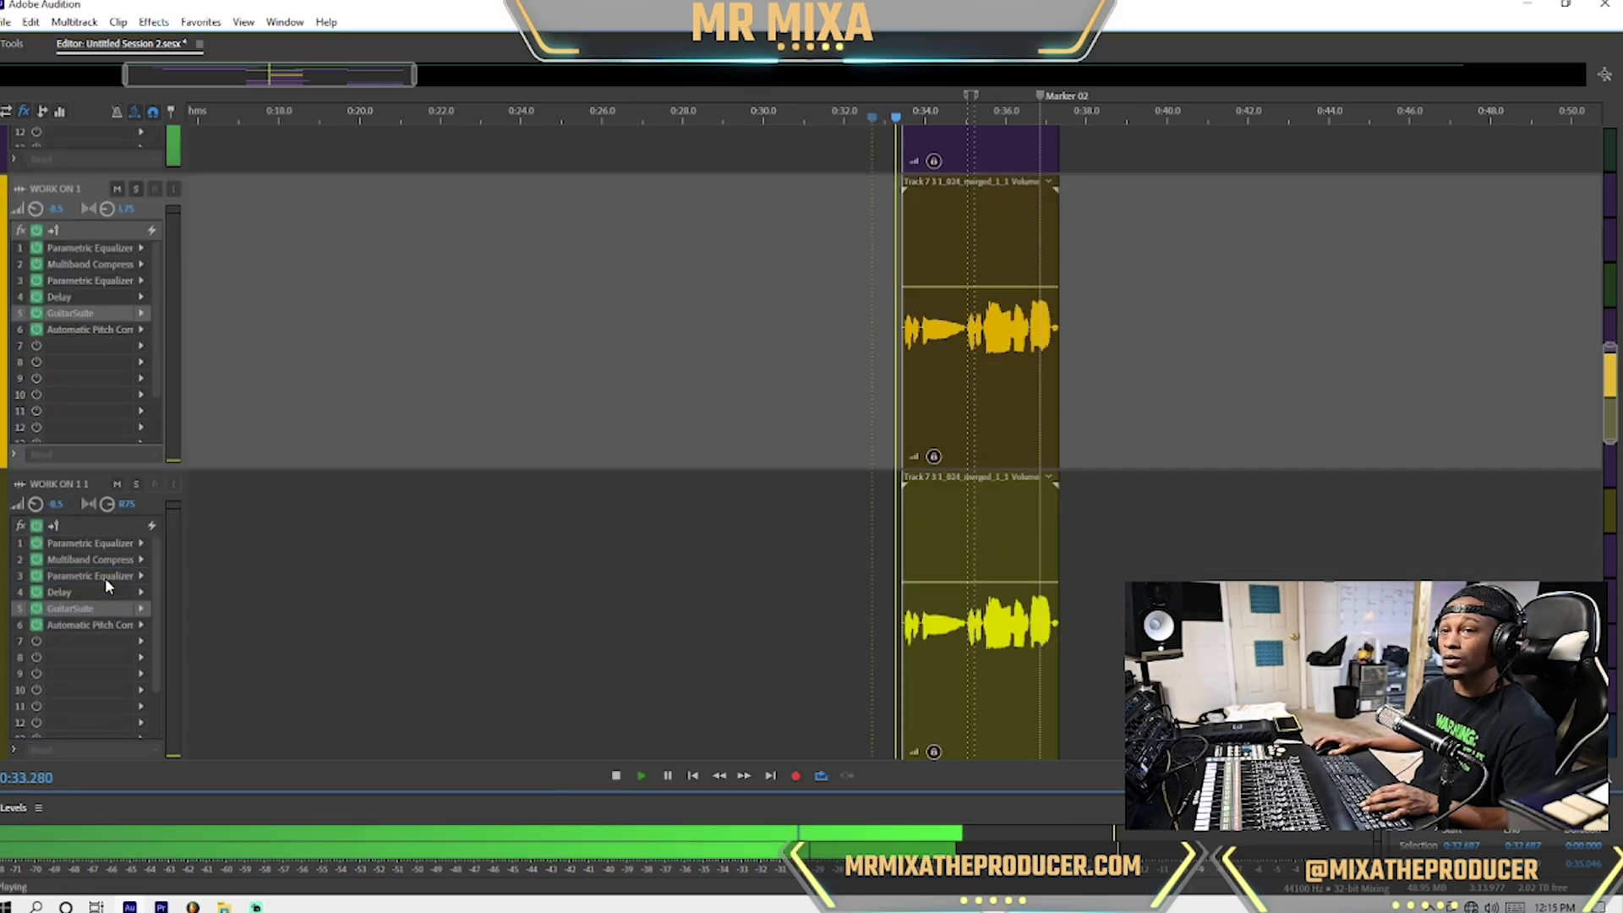
scroll(144, 337, "down", 2)
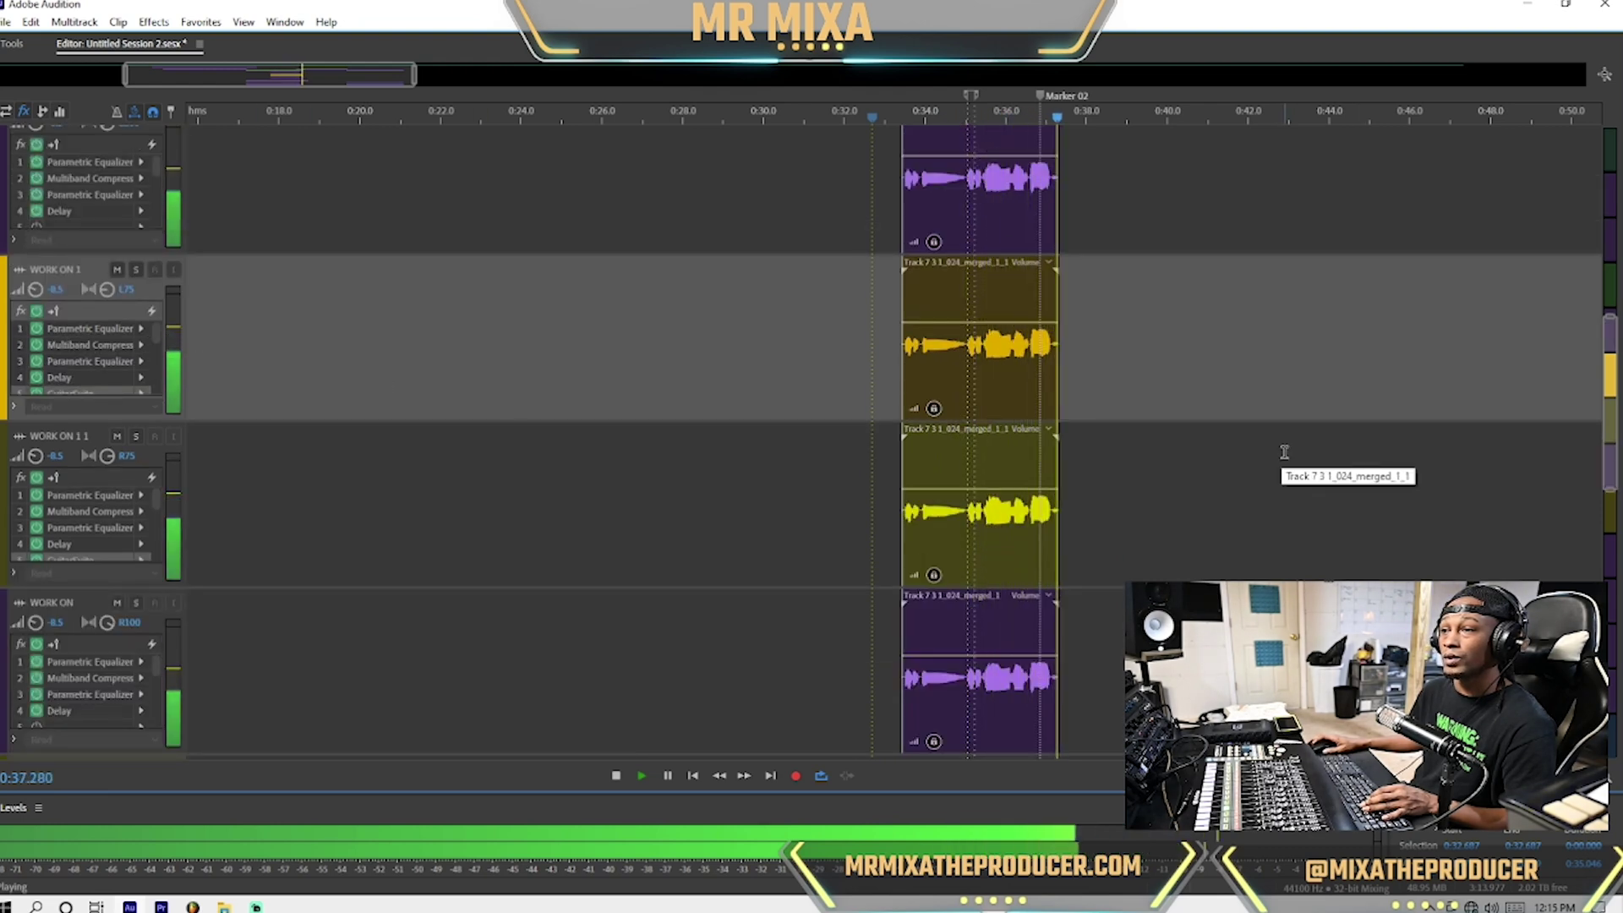
scroll(1272, 460, "up", 2)
left_click(895, 378)
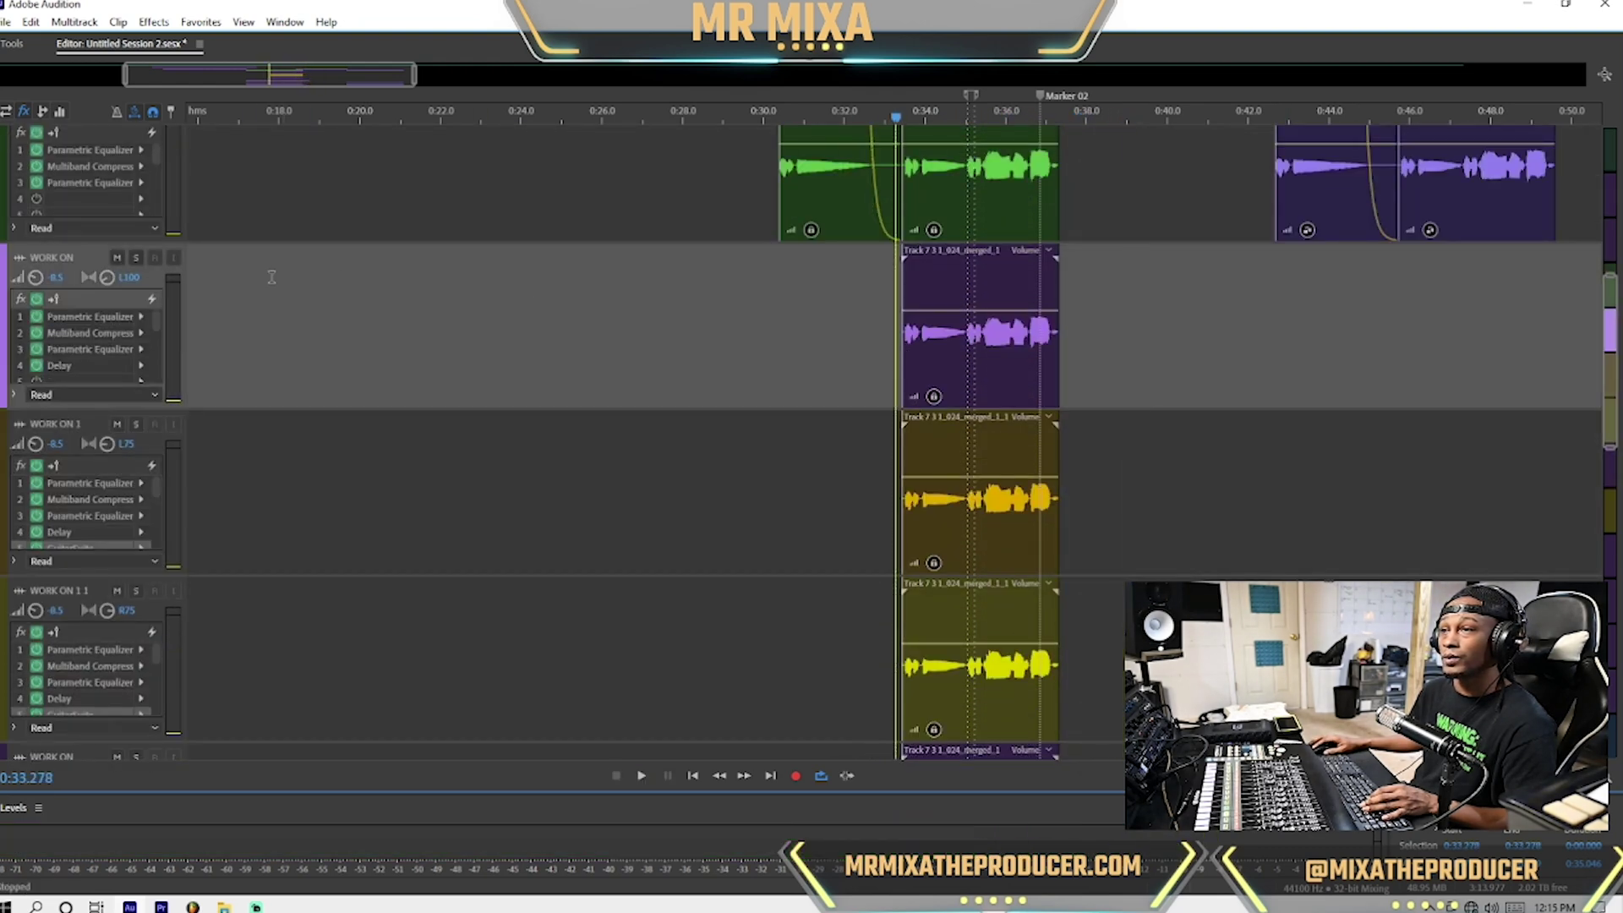
left_click(134, 256)
left_click(135, 256)
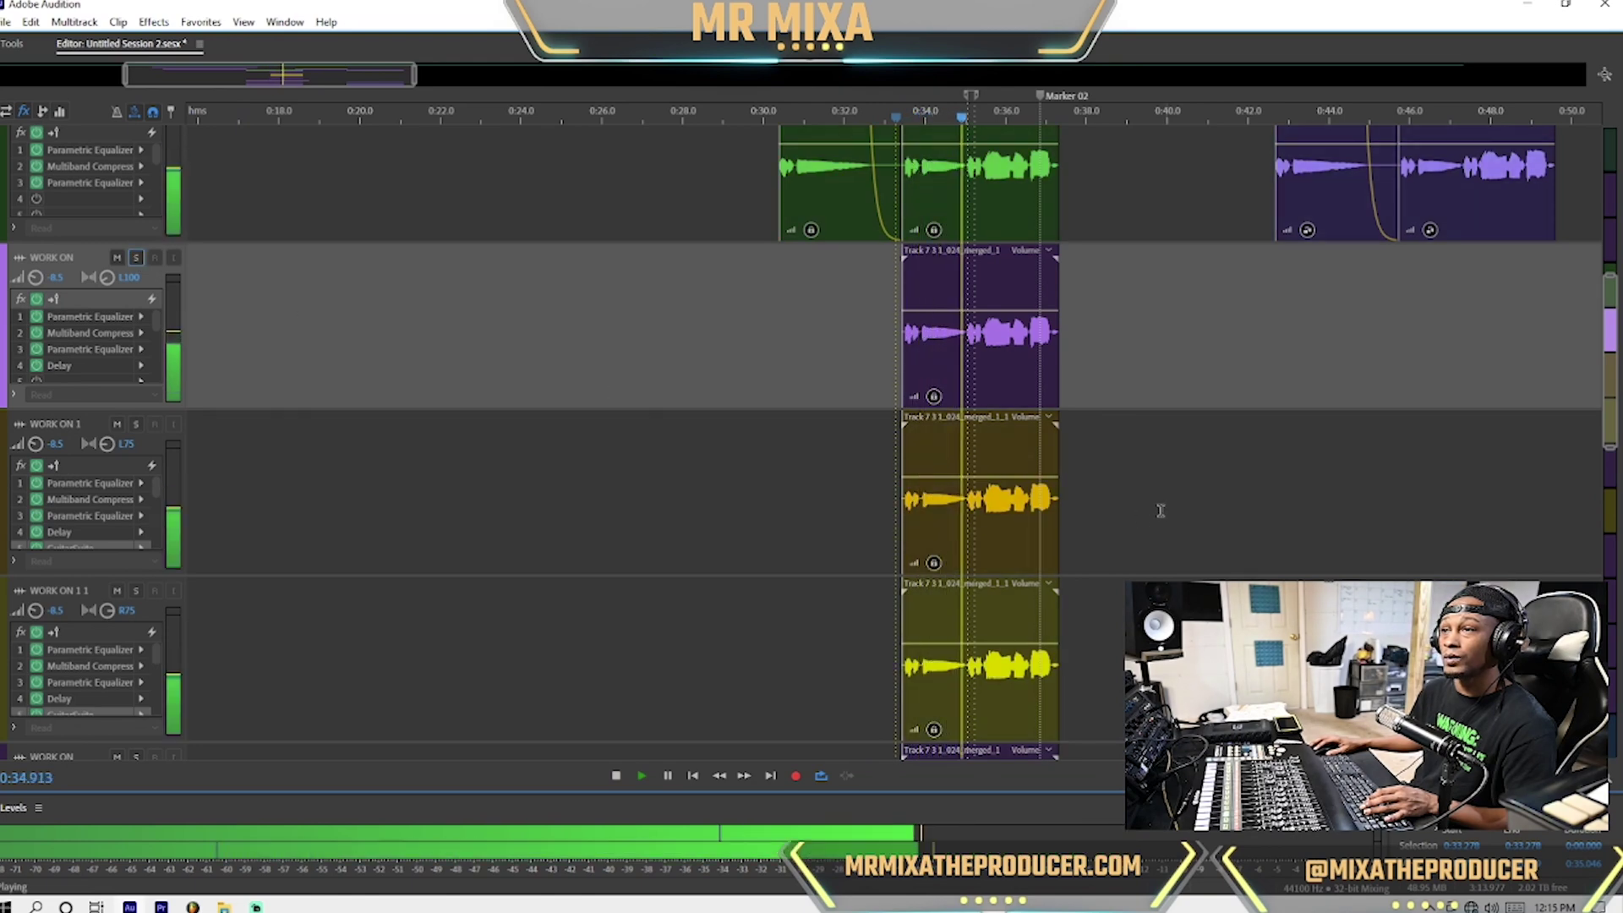
scroll(1159, 511, "down", 3)
left_click(135, 500)
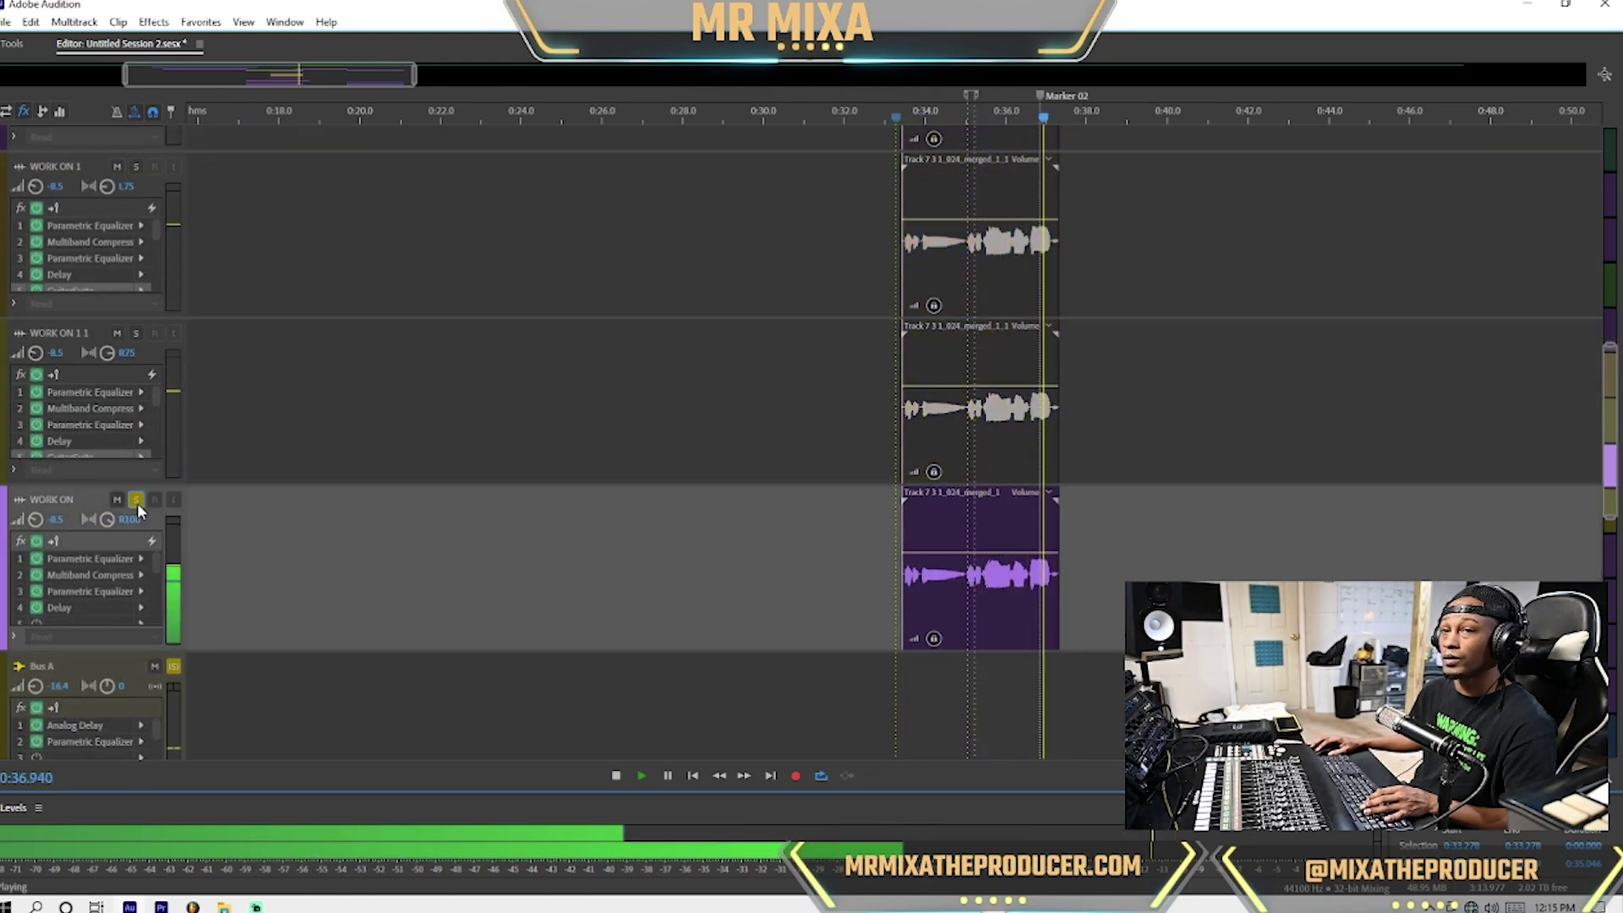
left_click(135, 500)
scroll(1013, 562, "up", 2)
key("space")
Rename the WORK ON 1 and WORK ON 1 1 tracks to LOWS.
double_click(63, 377)
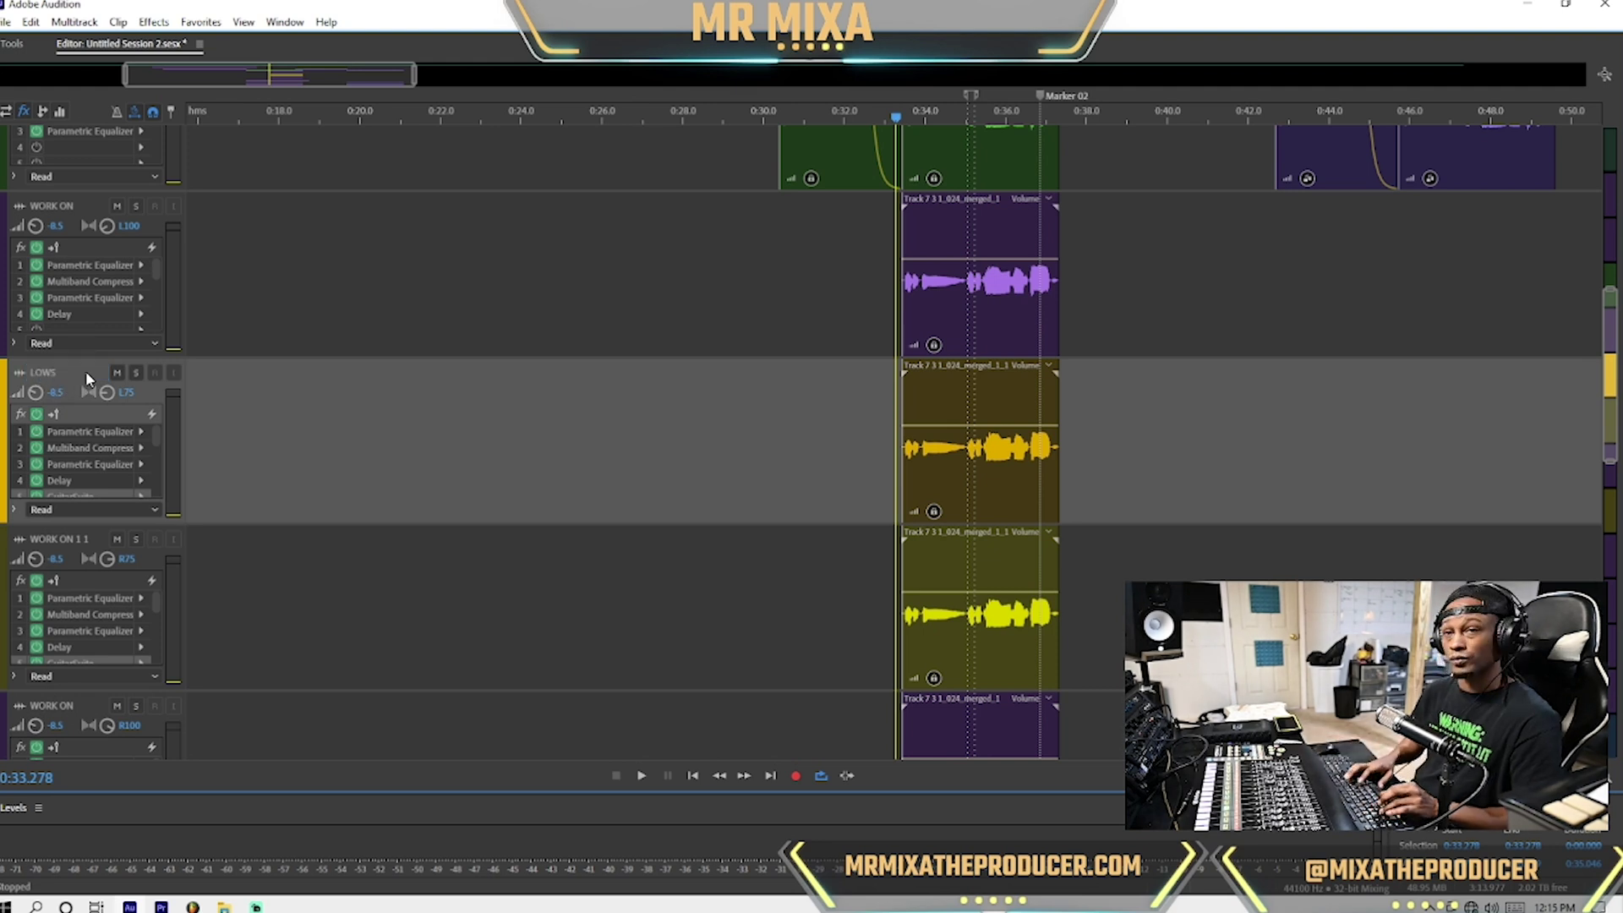
double_click(58, 539)
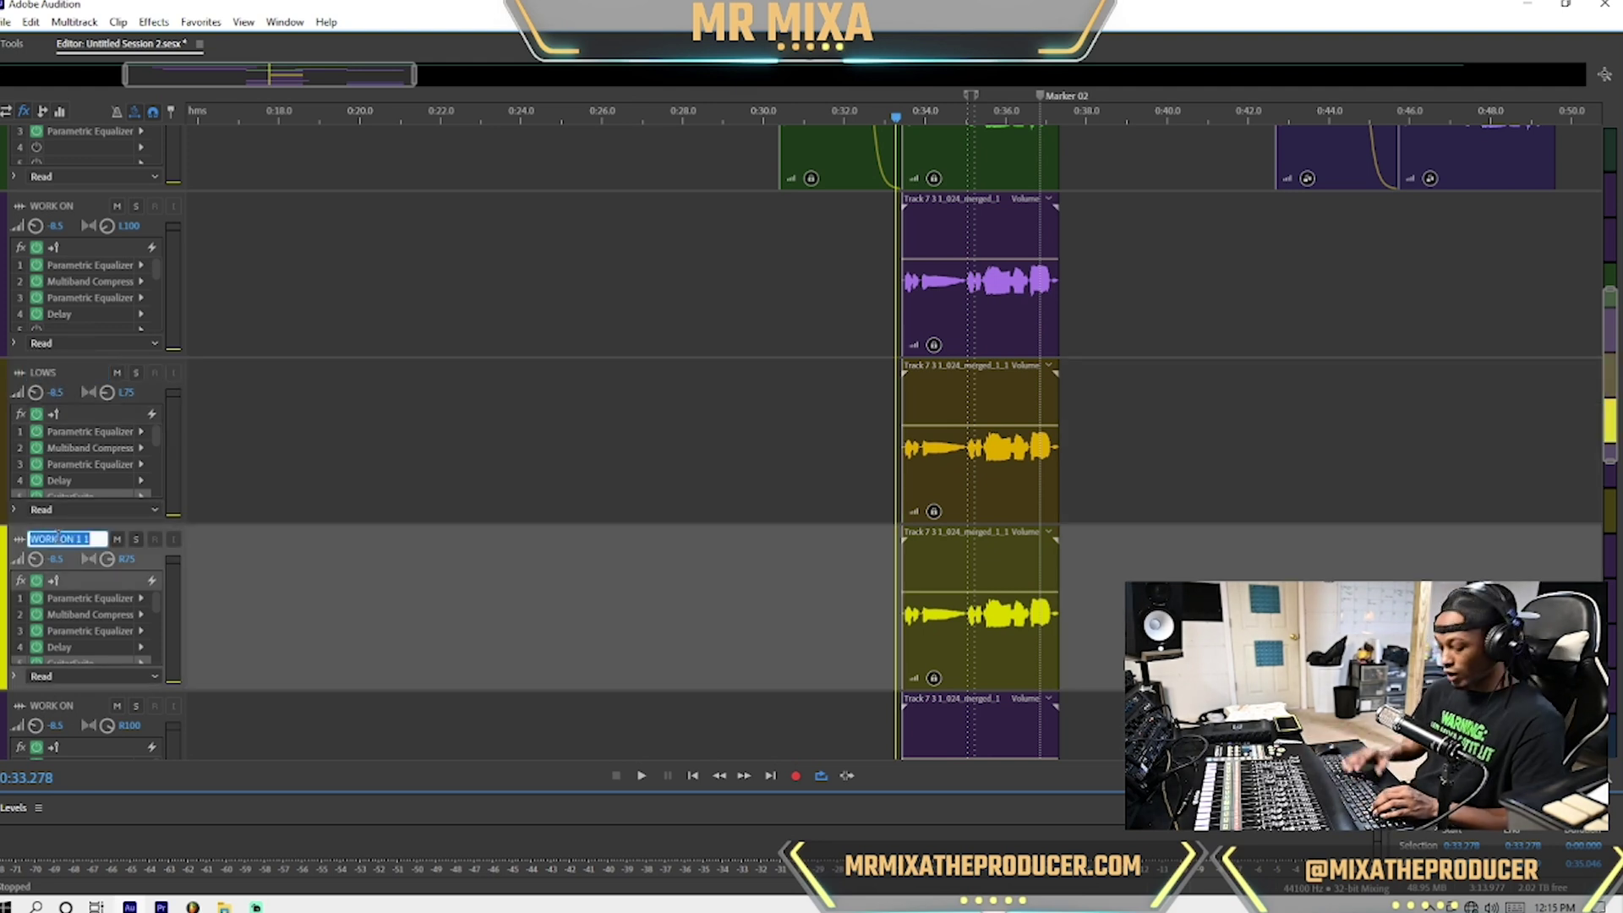
type("LOWS")
key("Return")
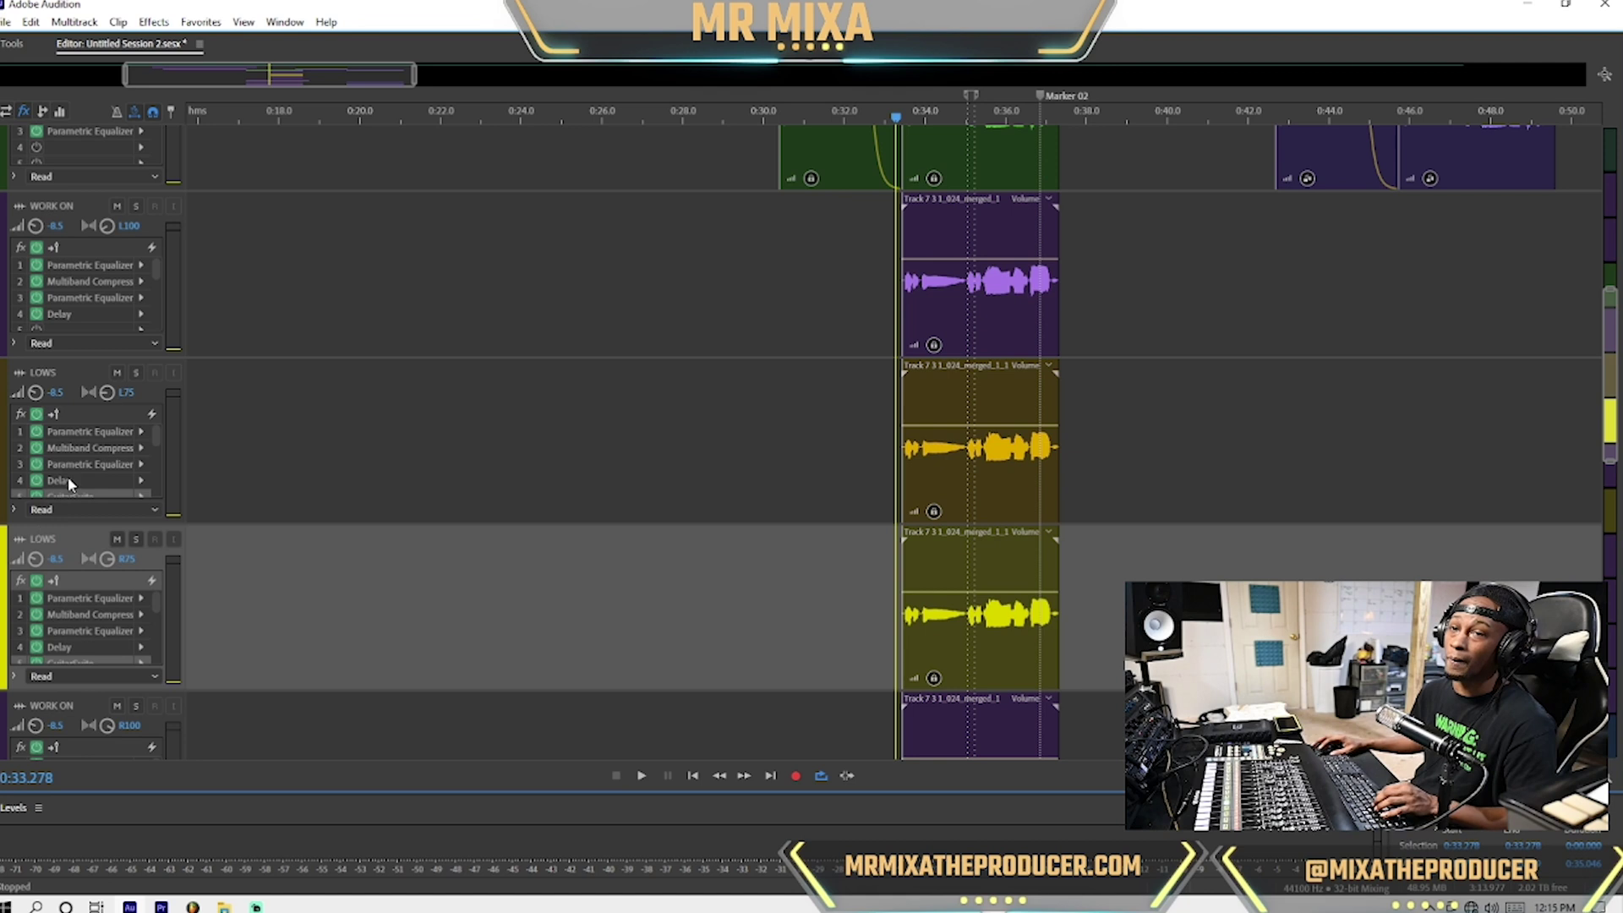
Set the first LOWS track's volume to -15, play it back, and save the session.
left_click(56, 393)
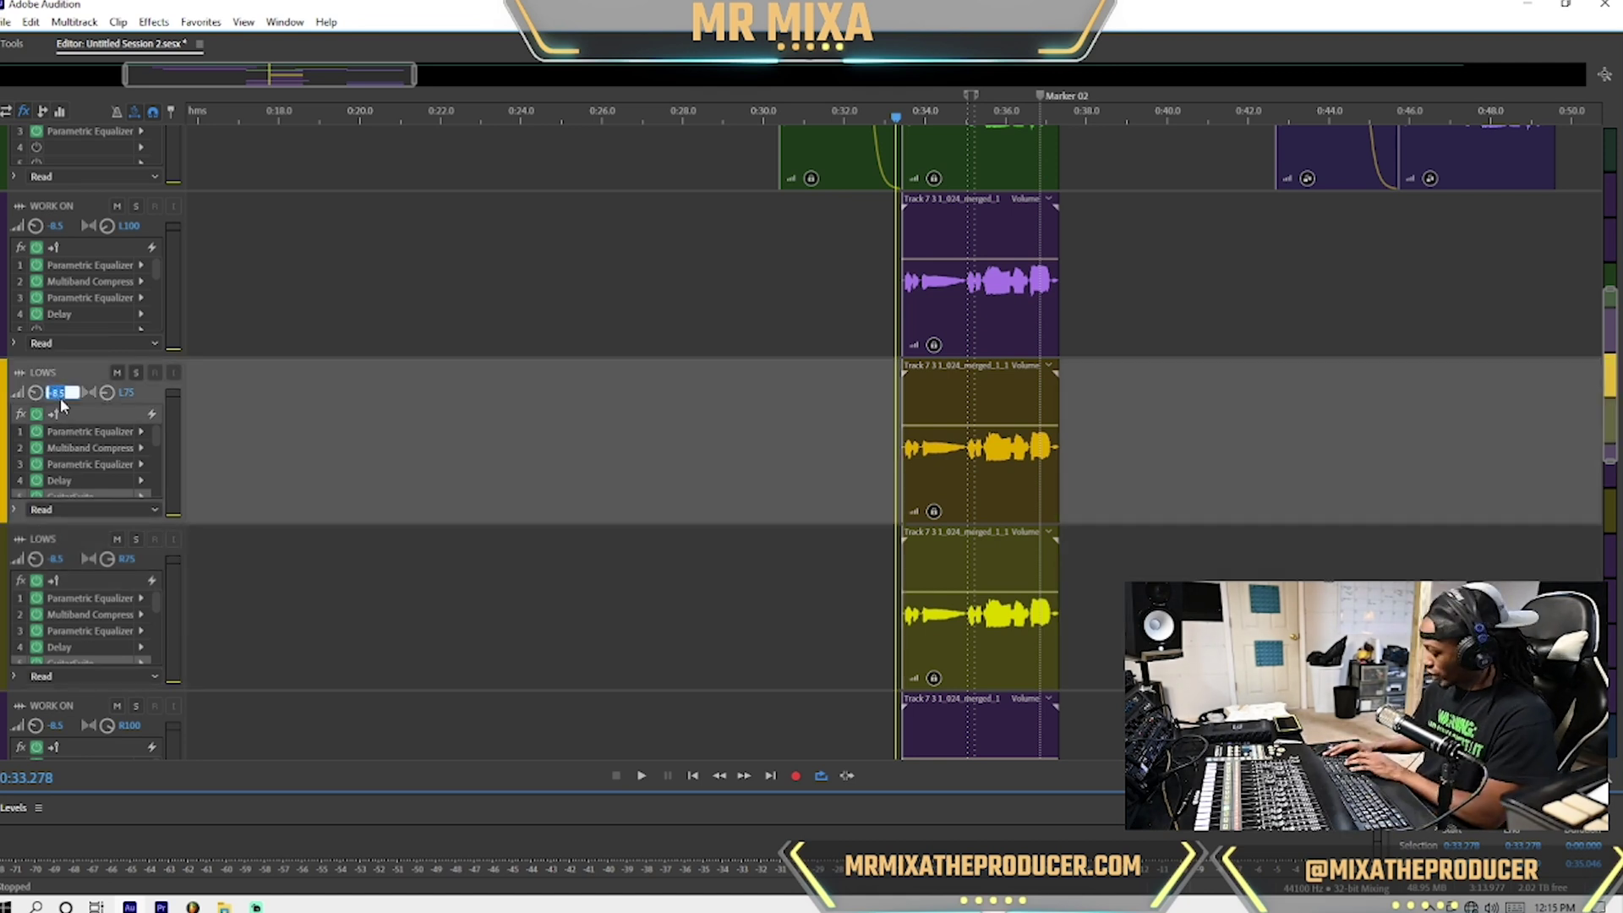
type("-15")
key("Return")
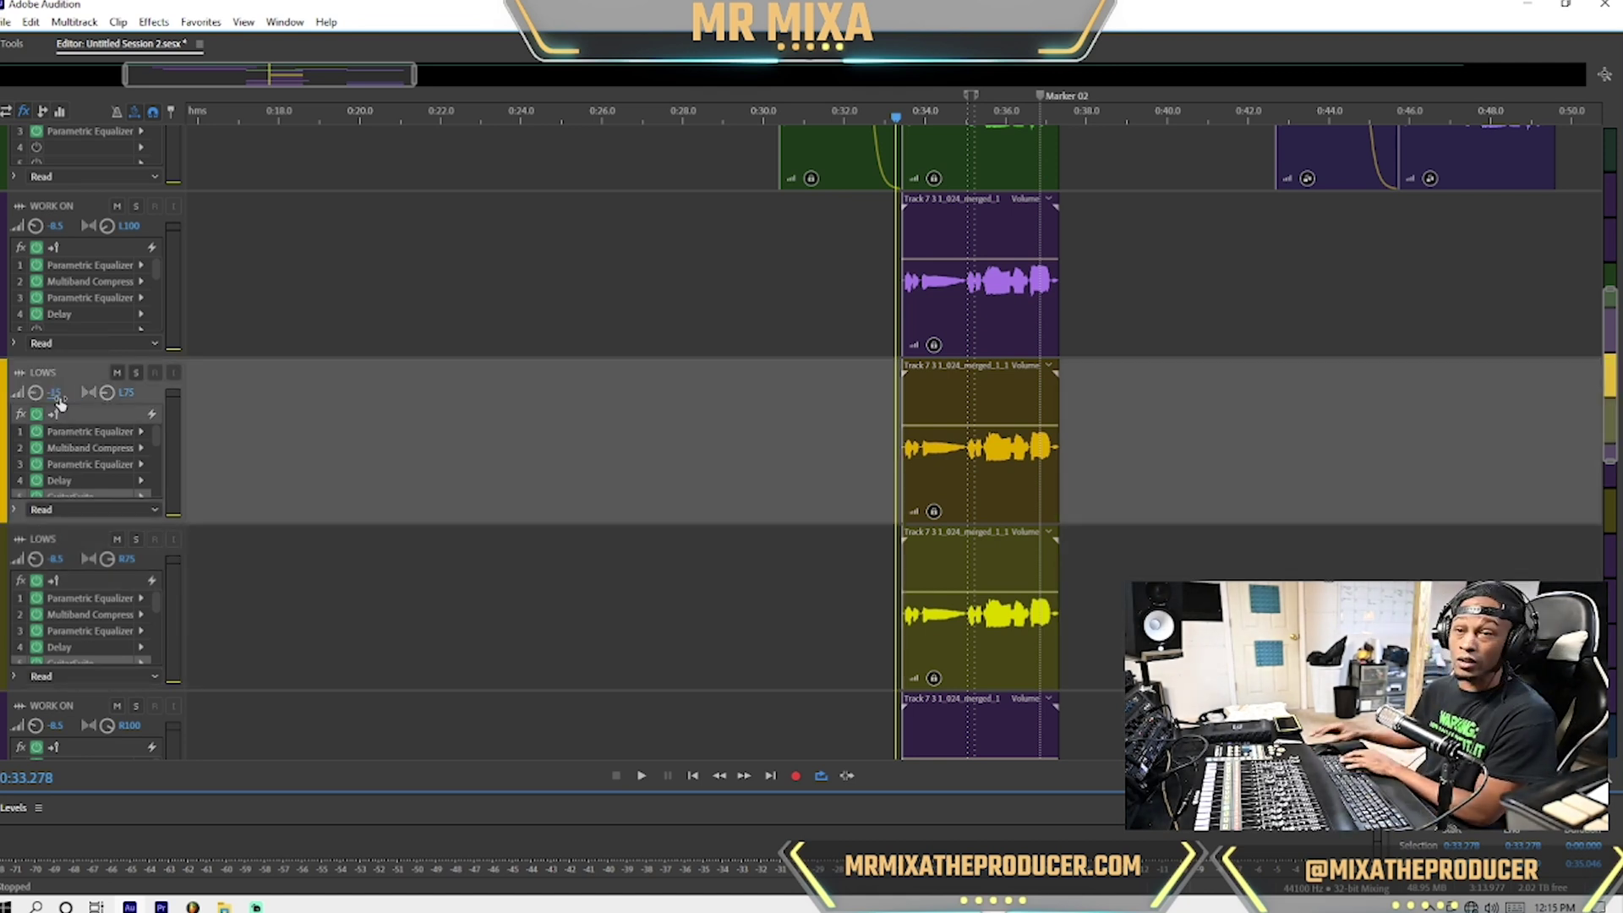
left_click(55, 559)
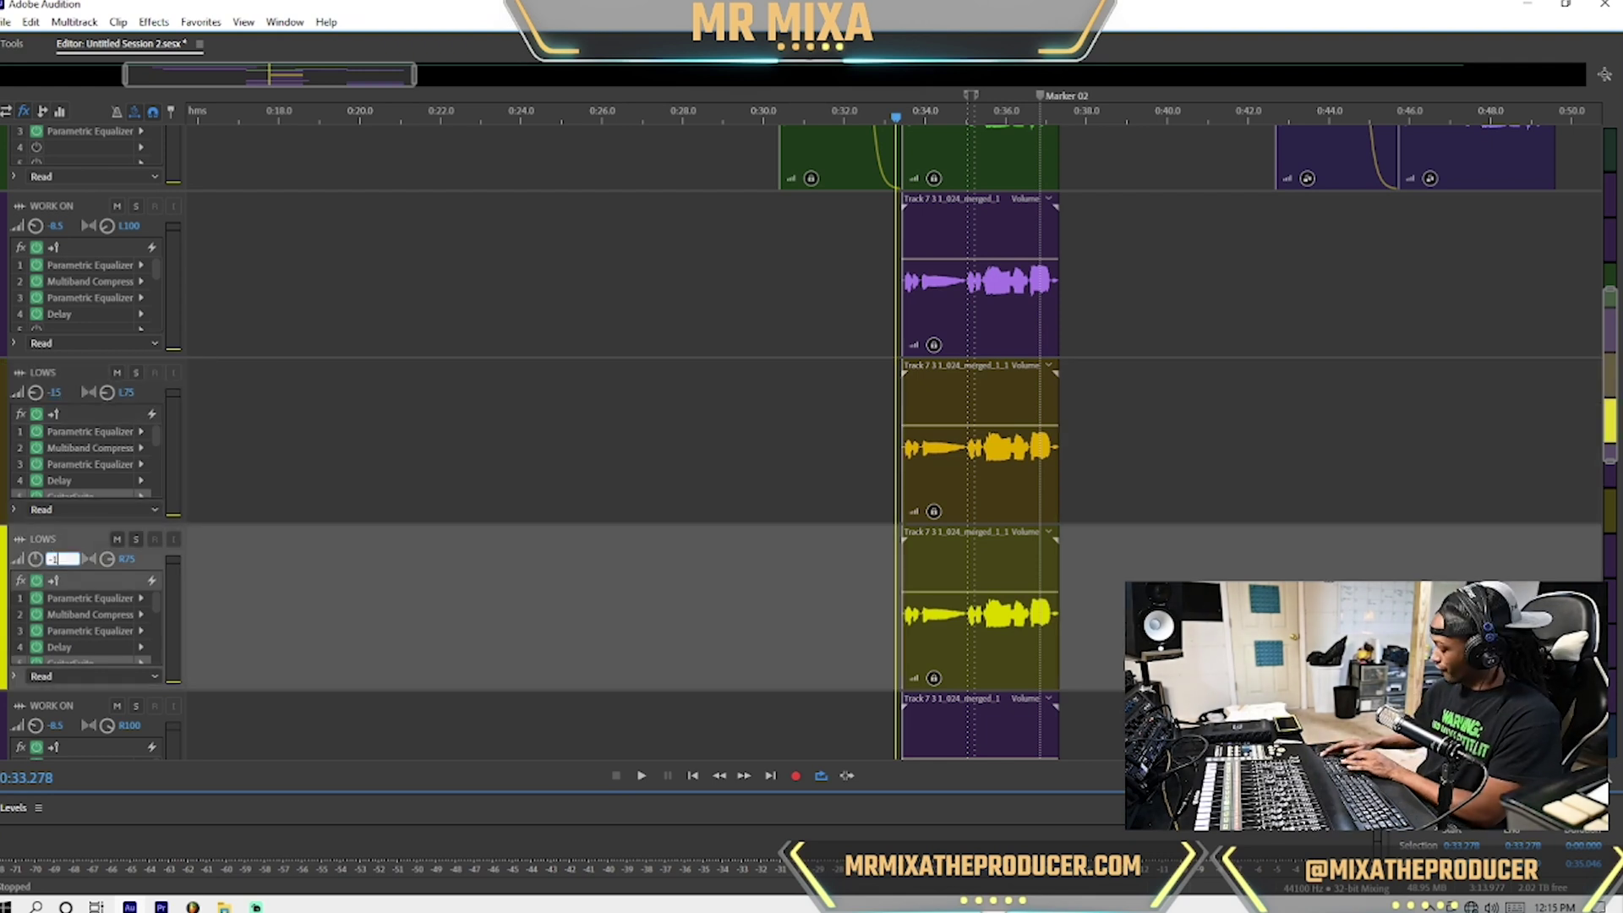
key("space")
key("ctrl+s")
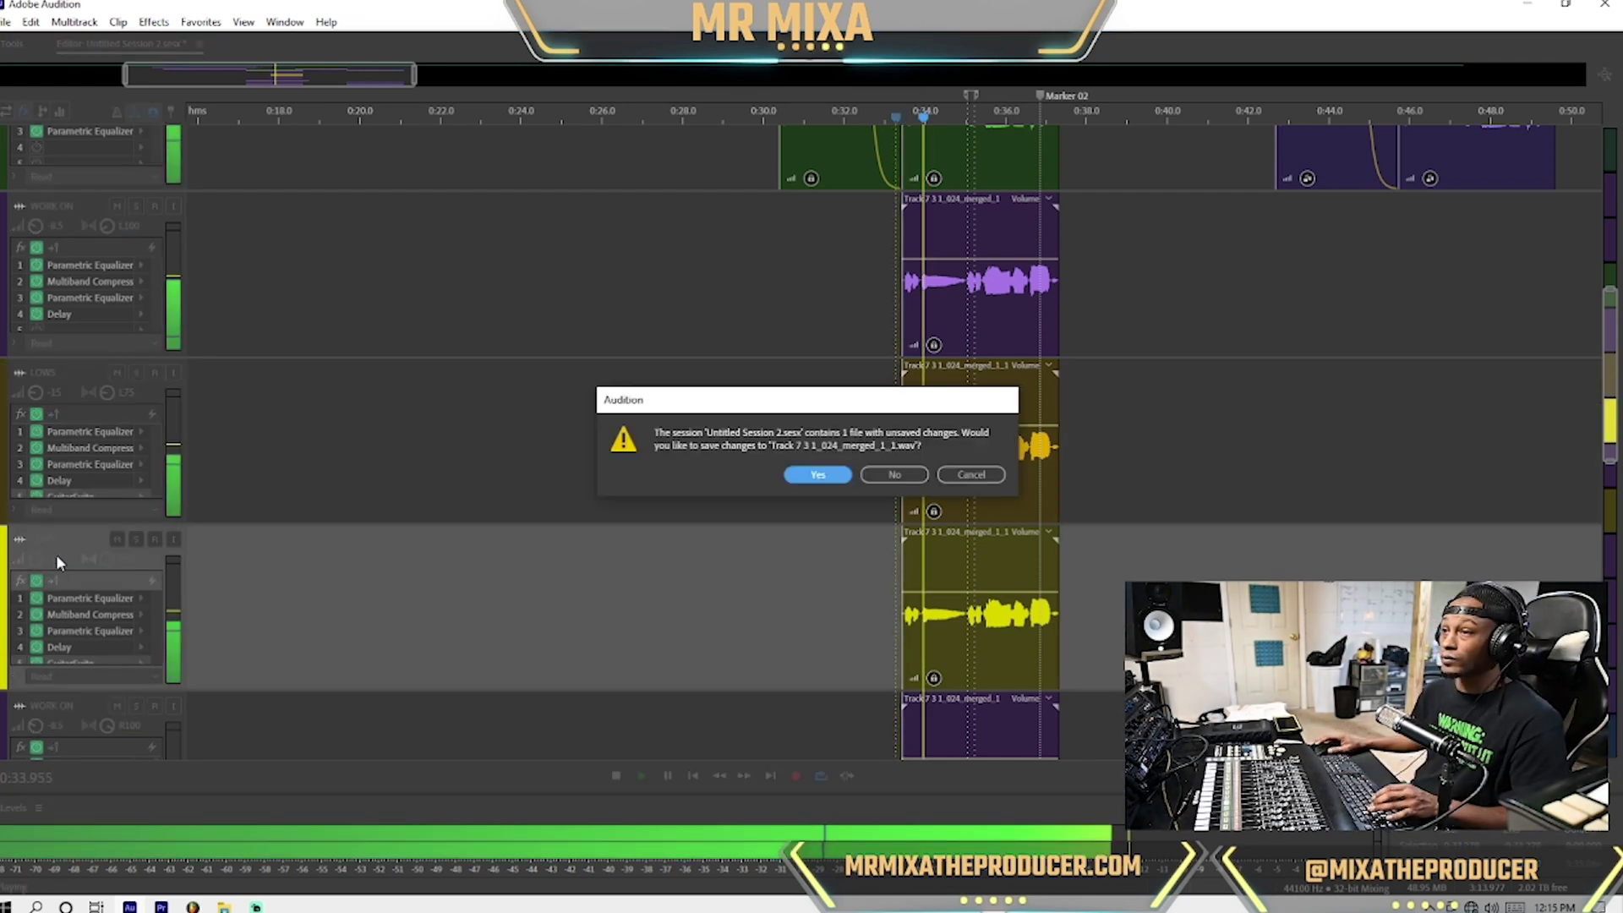
left_click(818, 475)
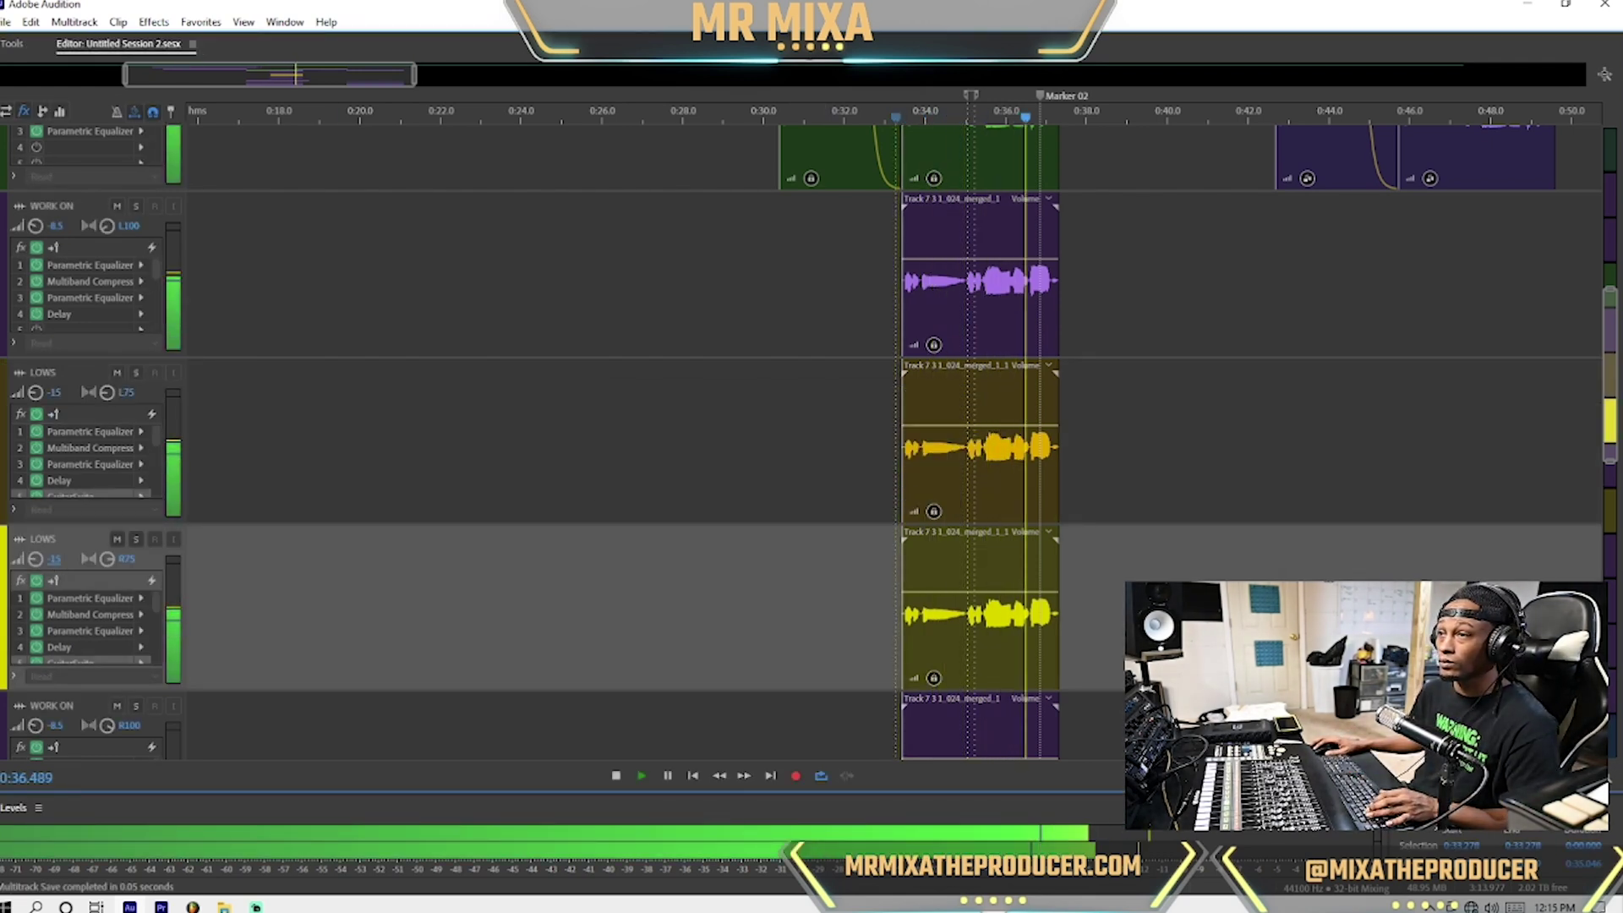
Lower the first LOWS track to -20, save again, and replay from about 0:30.4.
left_click(53, 391)
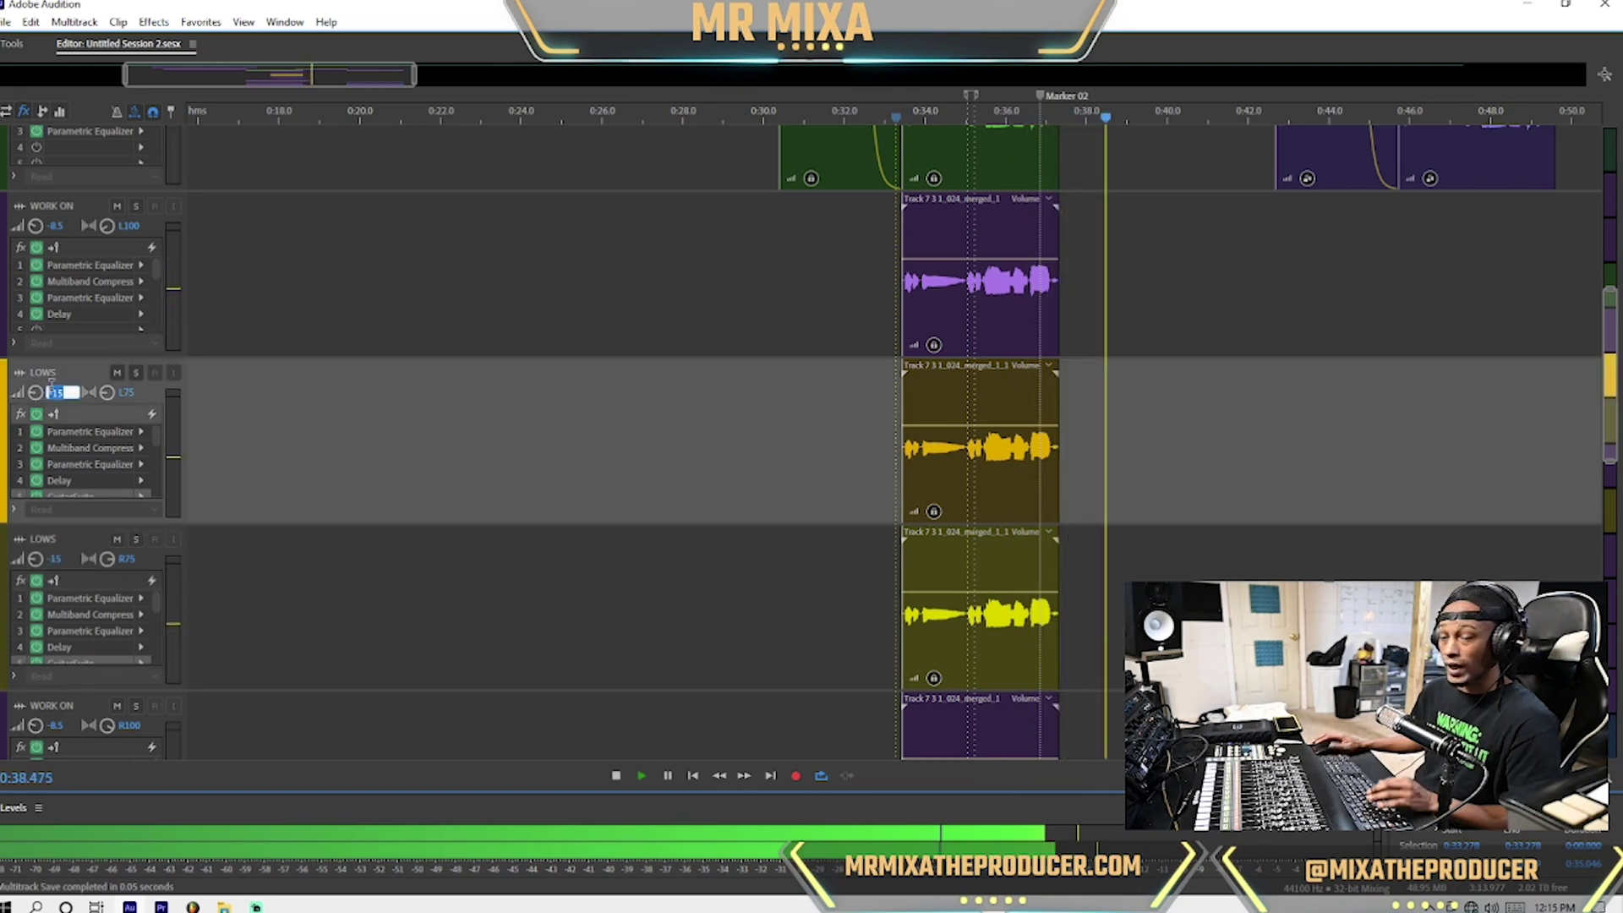
type("-20")
key("Return")
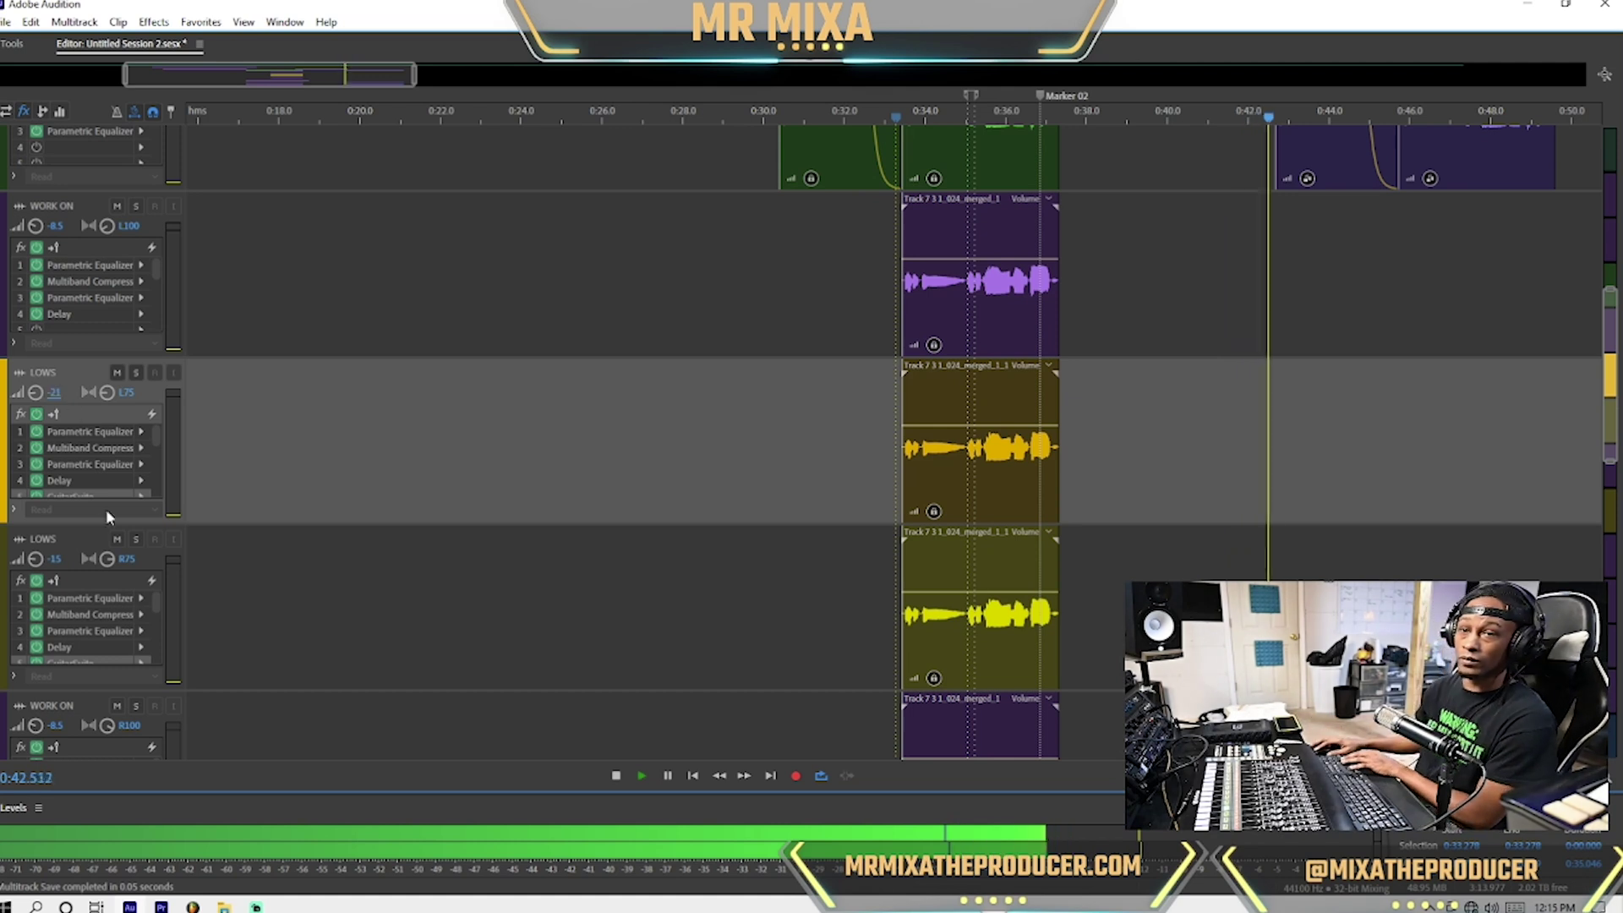
left_click(50, 565)
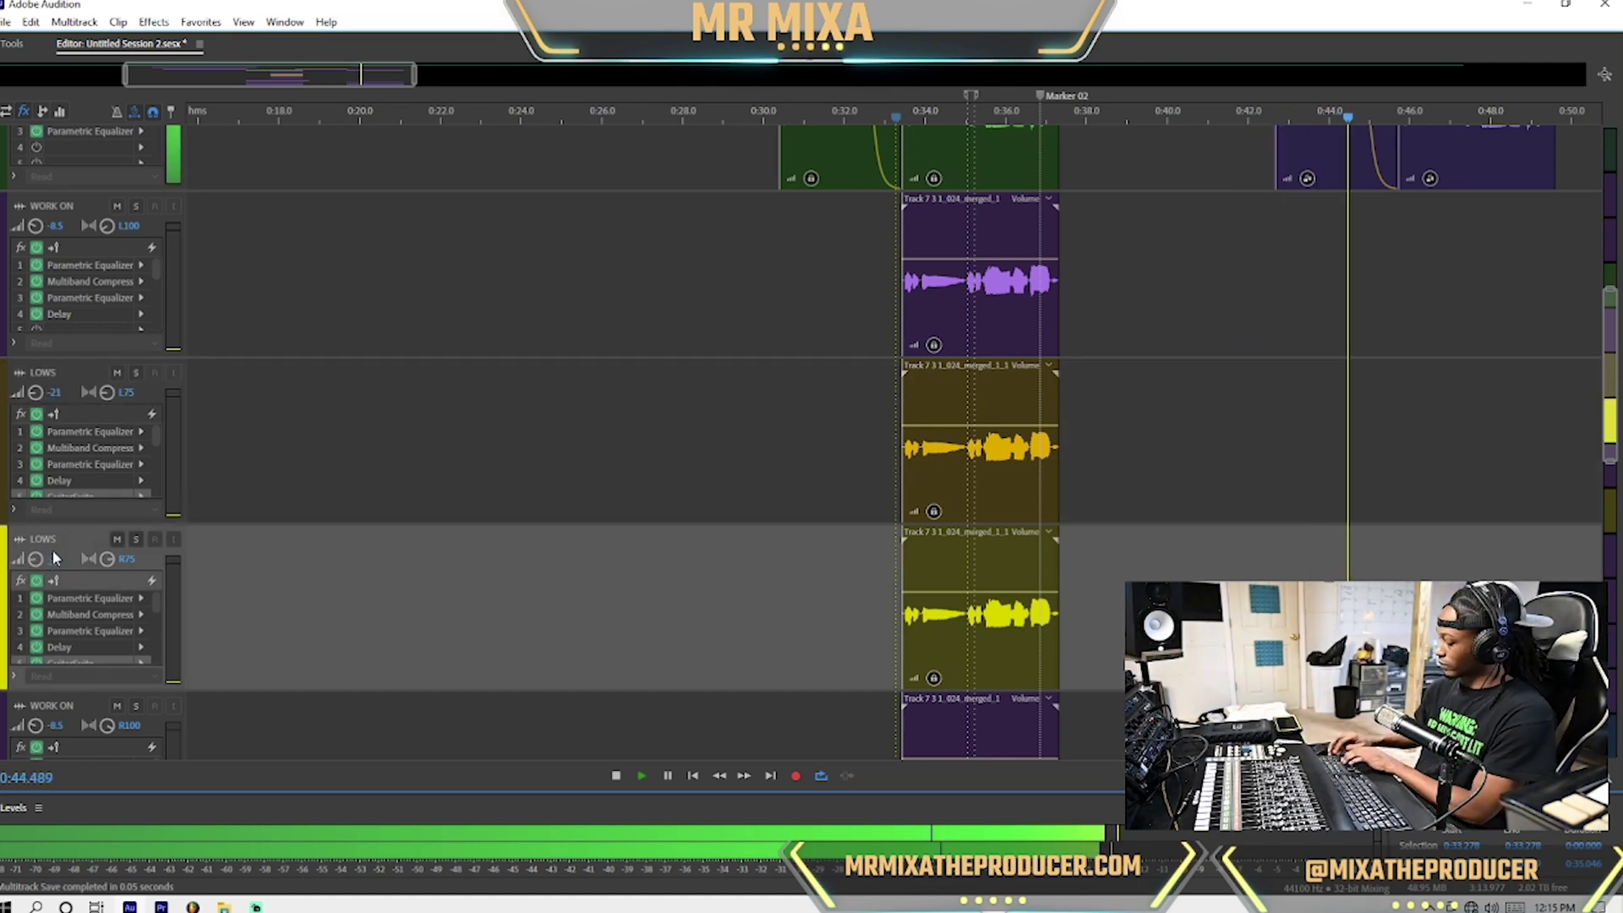
key("space")
key("space")
key("ctrl+s")
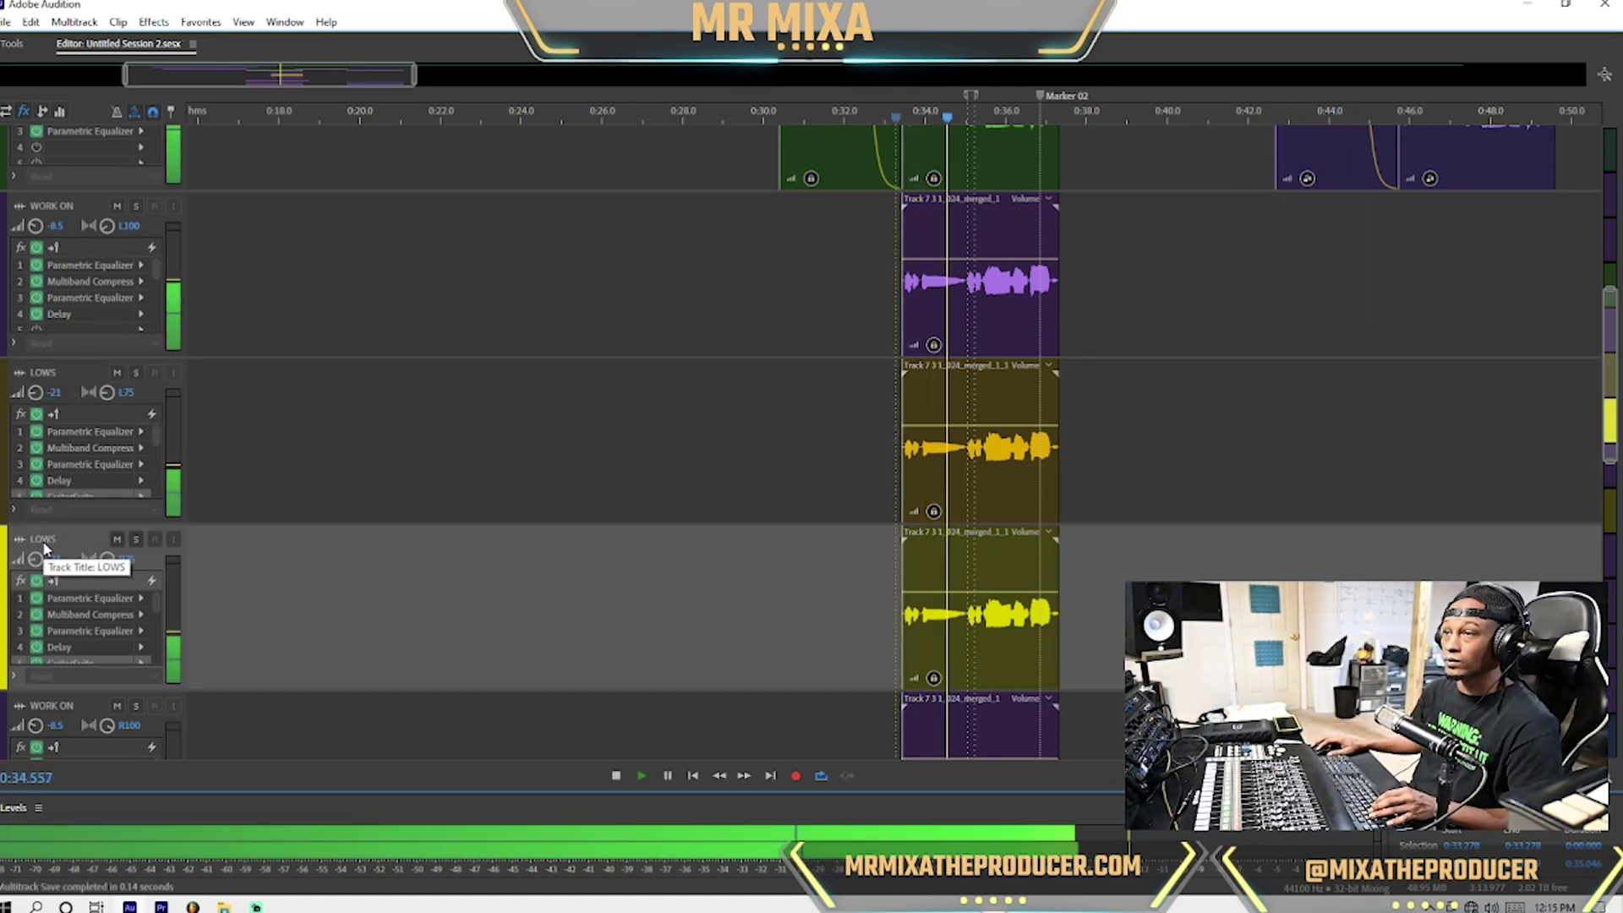
left_click(780, 363)
key("space")
key("space")
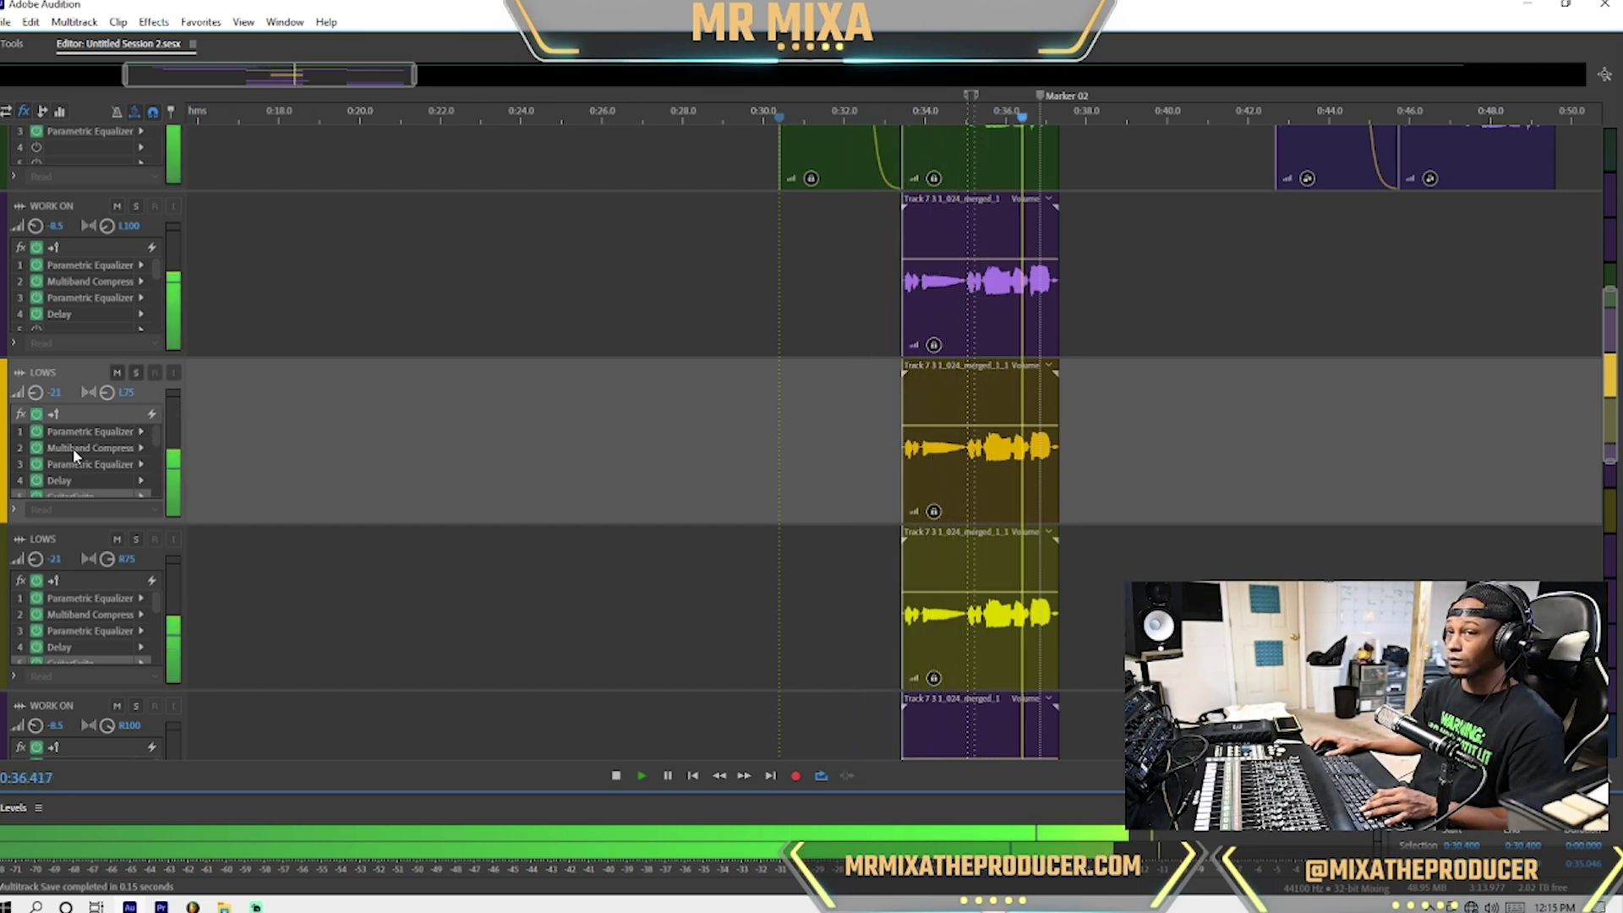
scroll(80, 449, "up", 2)
Review the Delay settings on both LOWS tracks while listening to playback.
key("space")
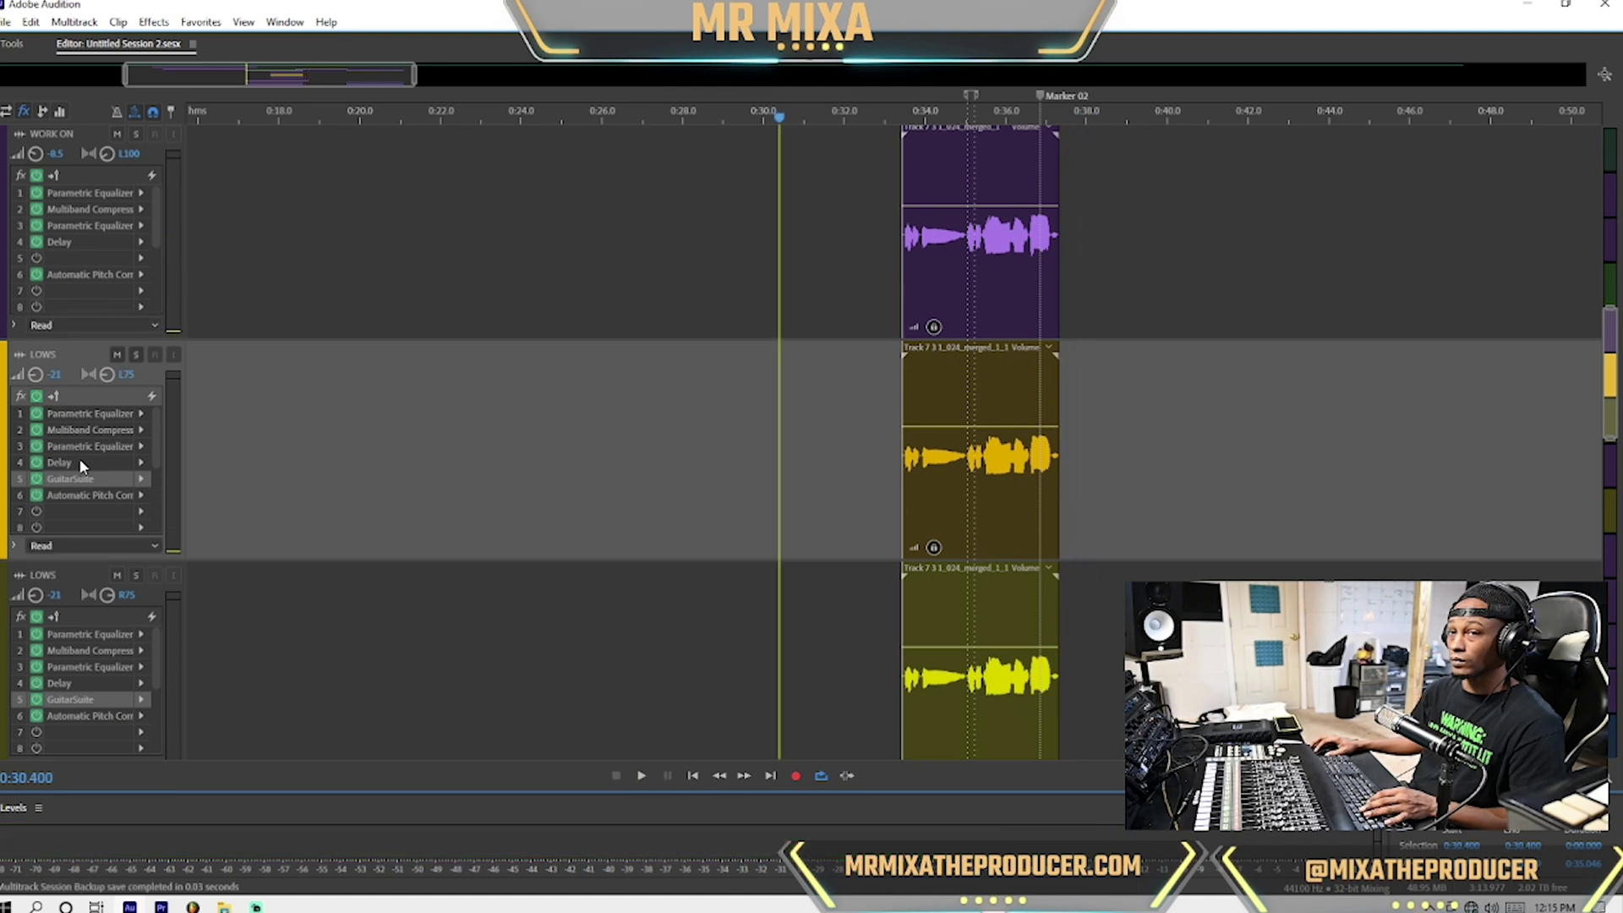
double_click(82, 463)
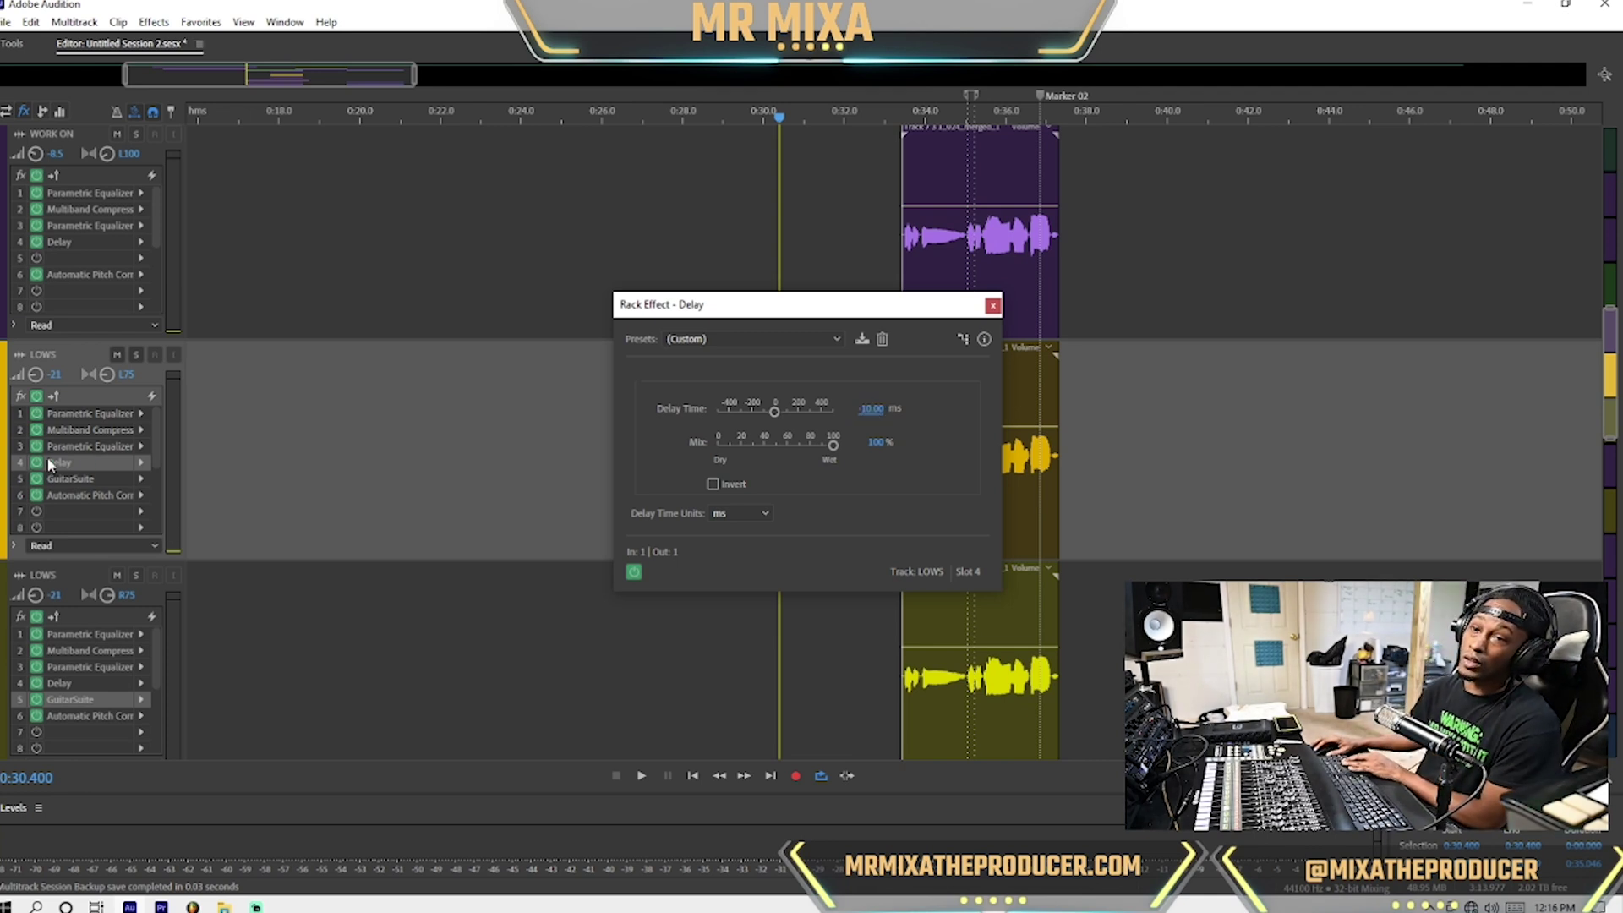
double_click(78, 683)
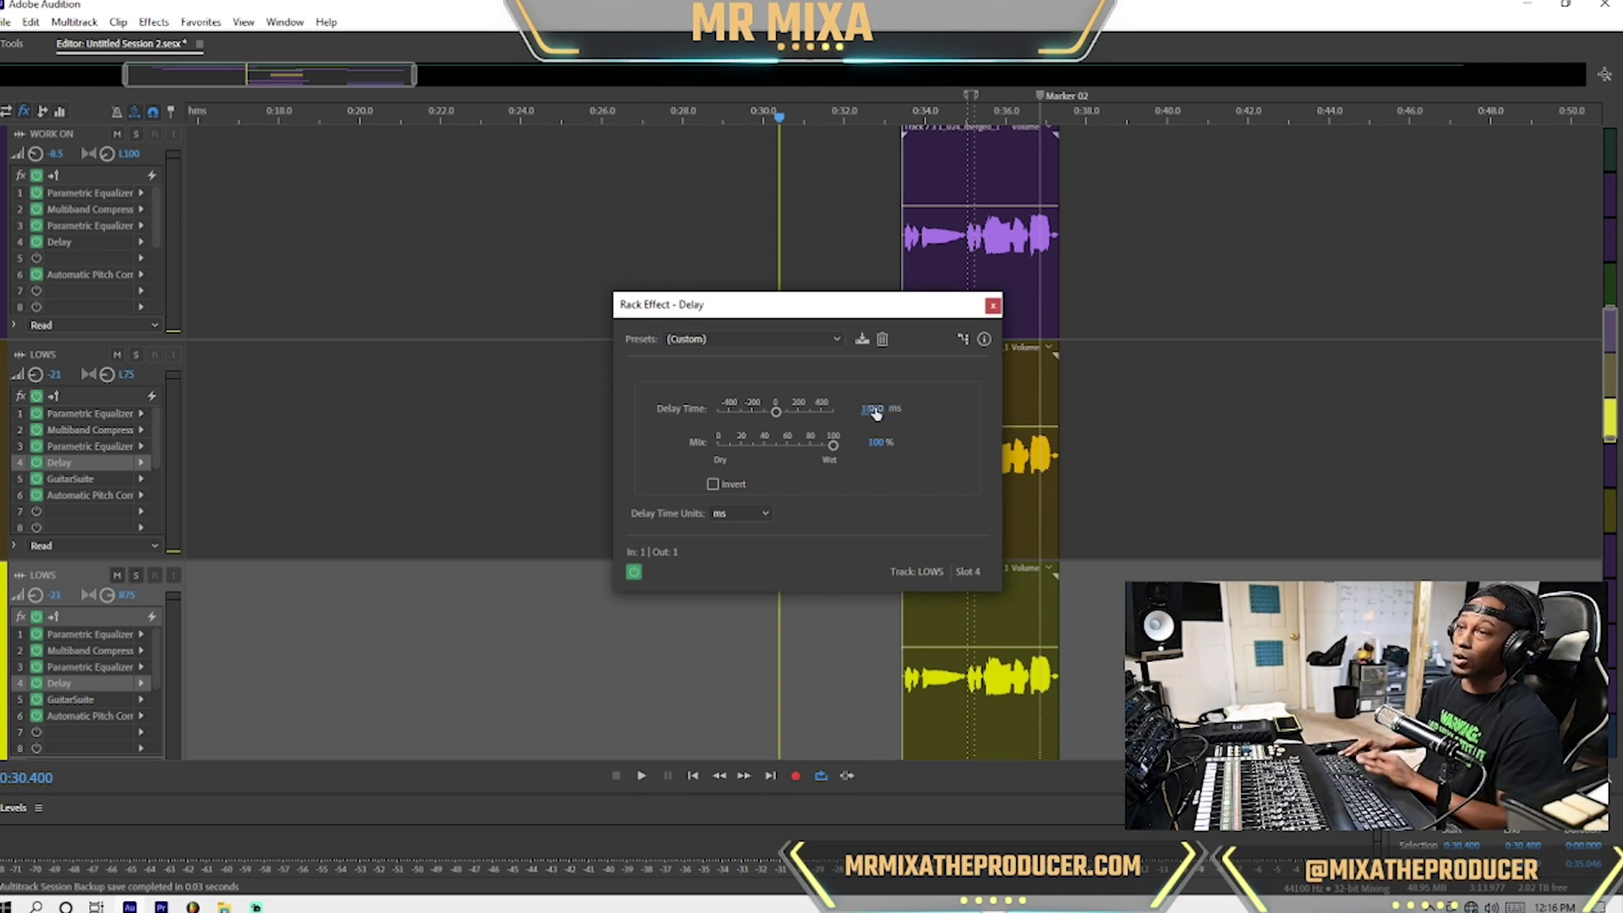
key("space")
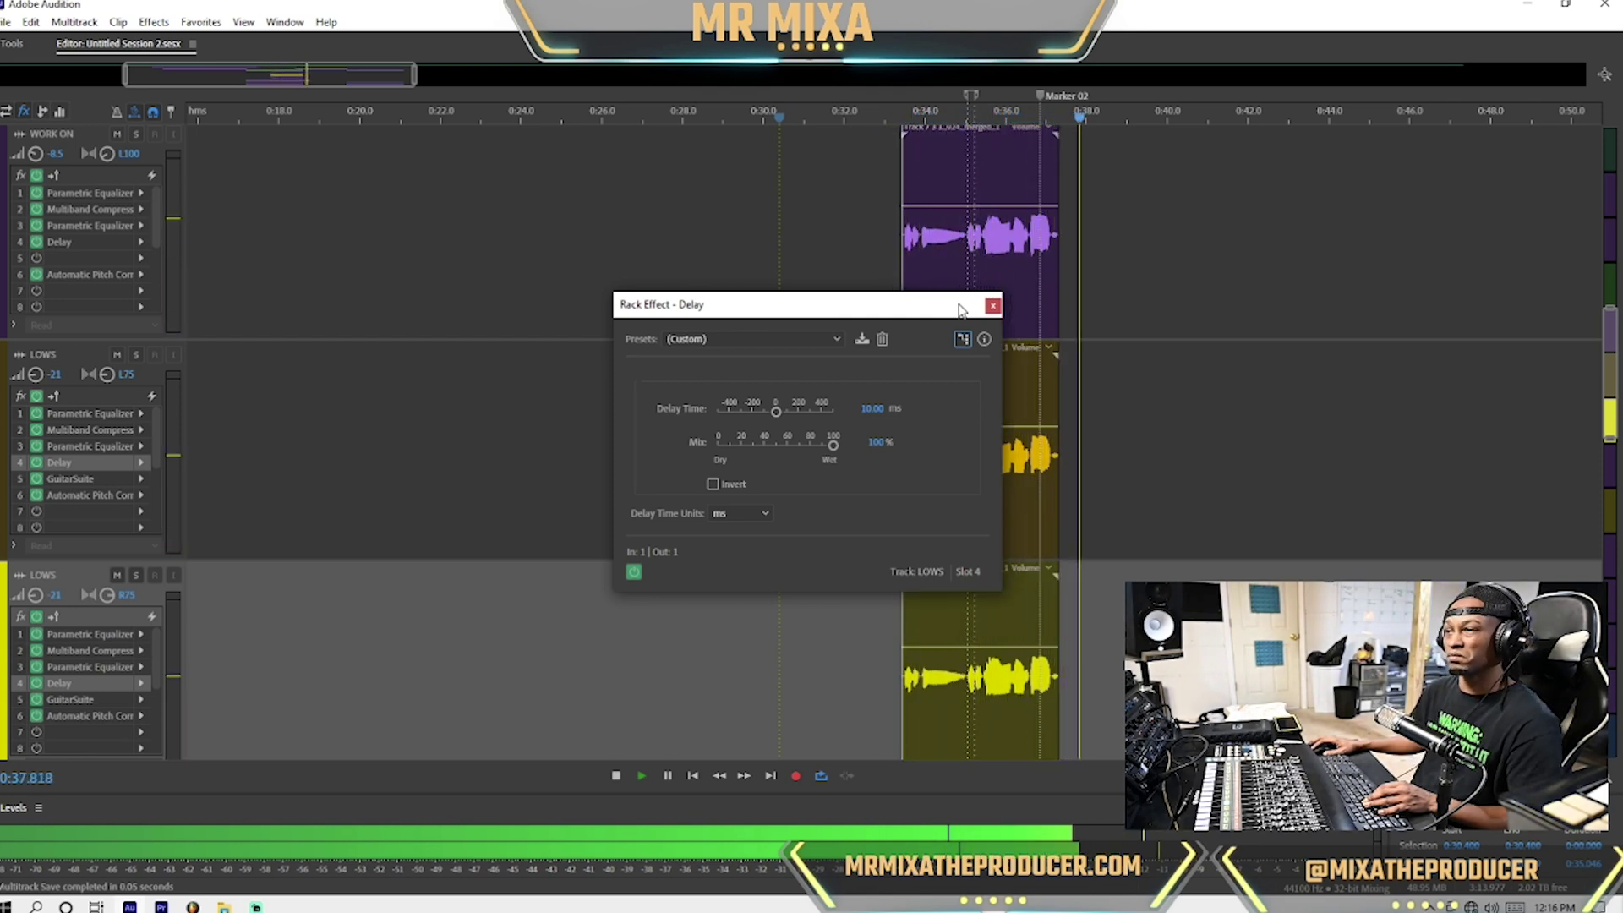
key("space")
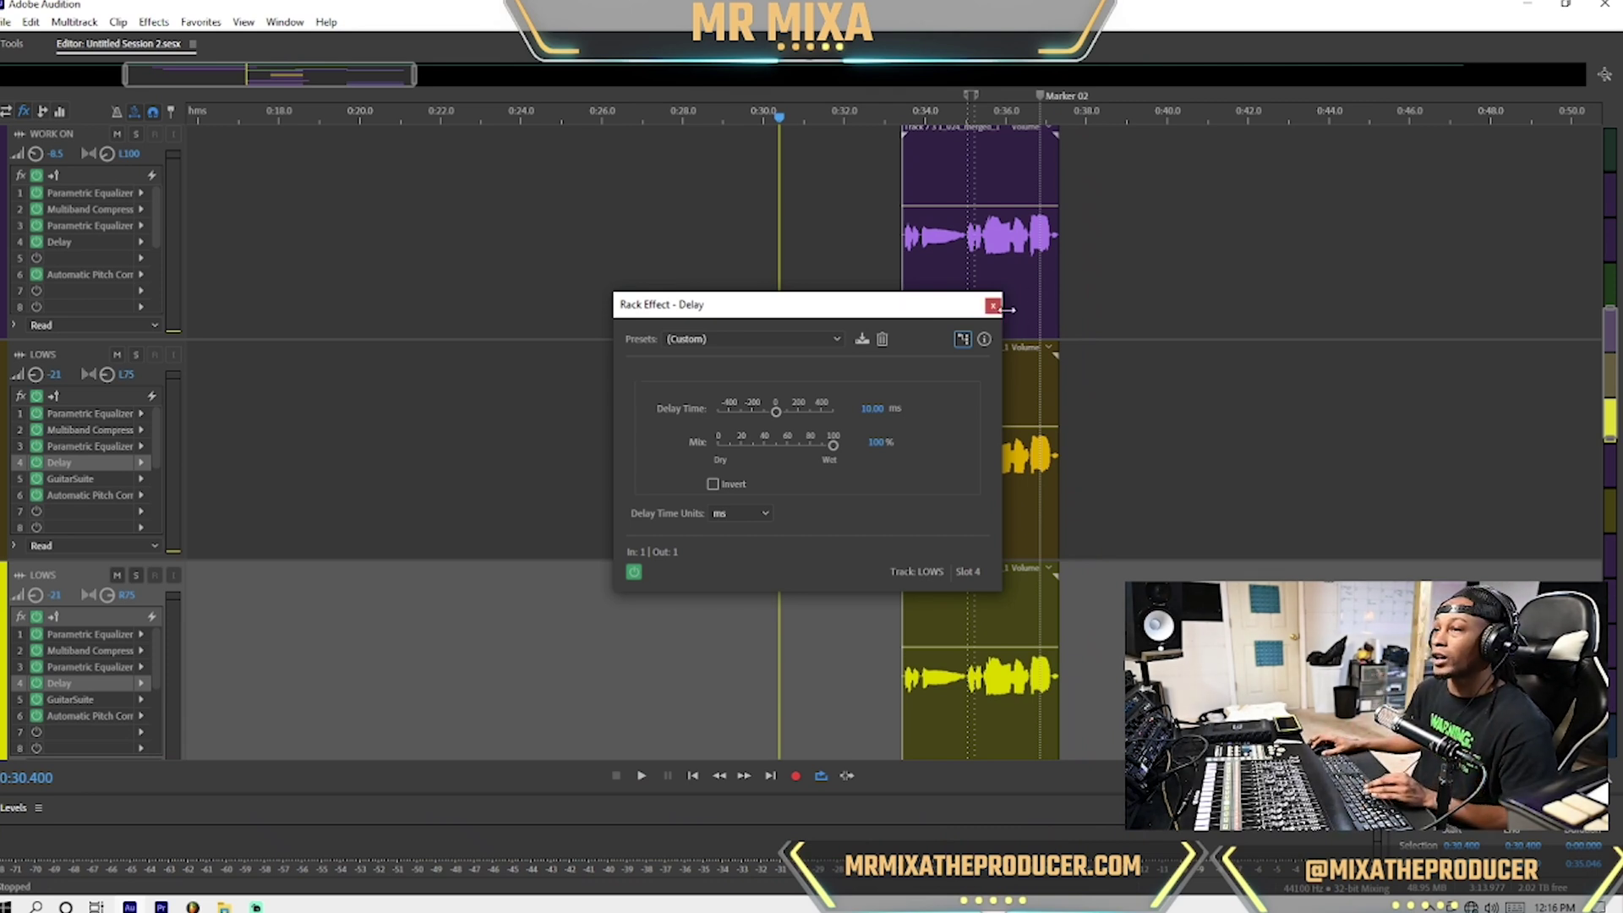
key("space")
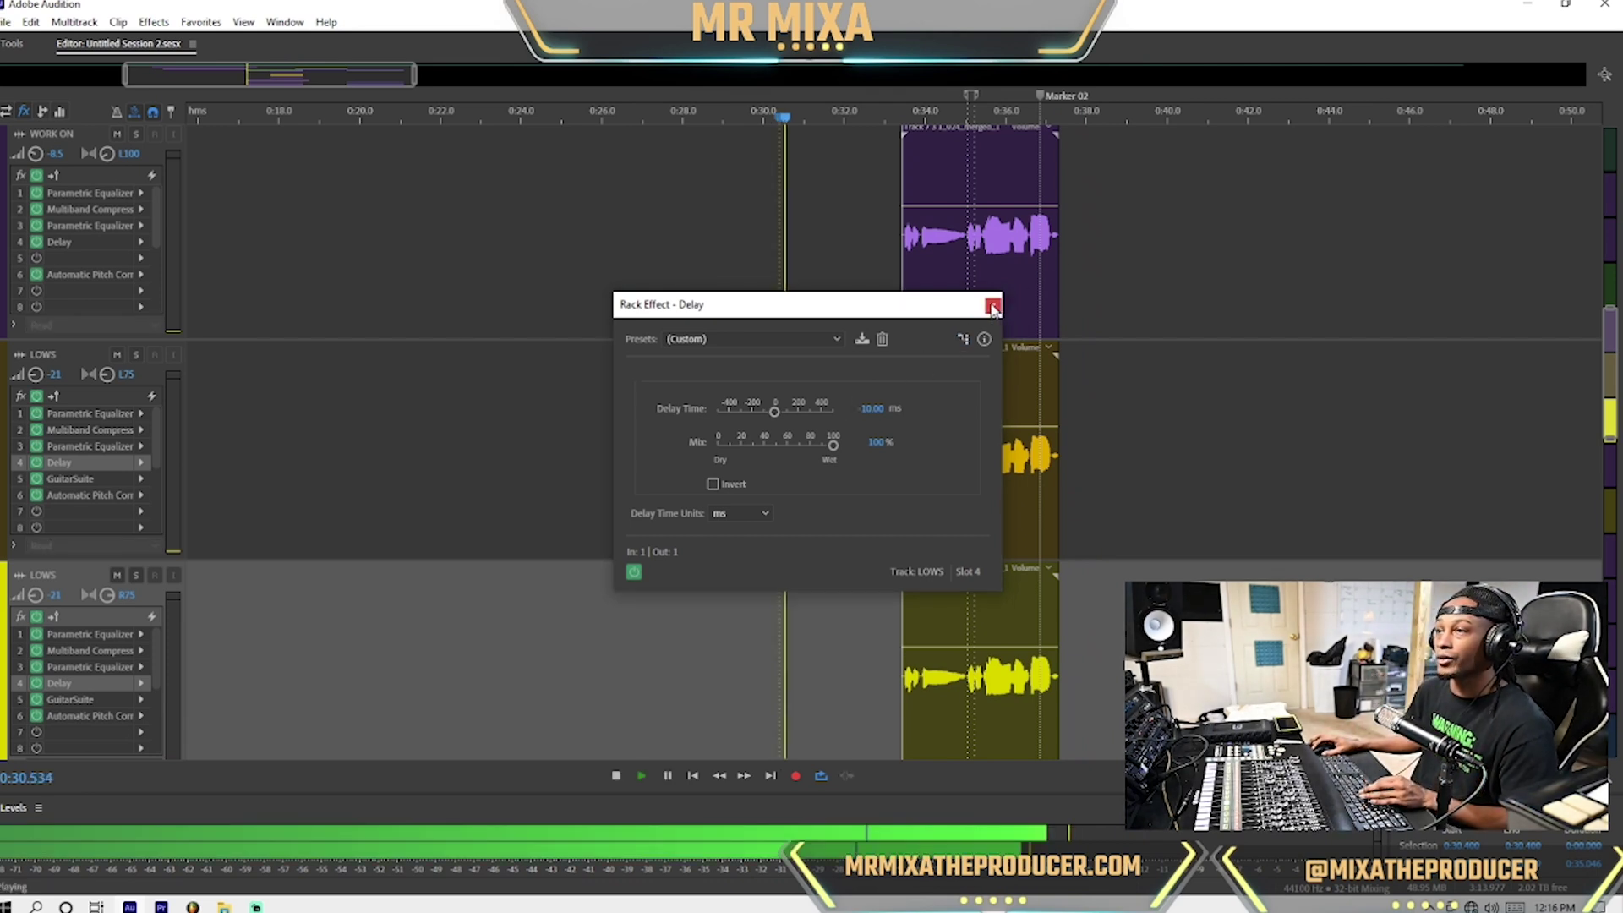
left_click(992, 305)
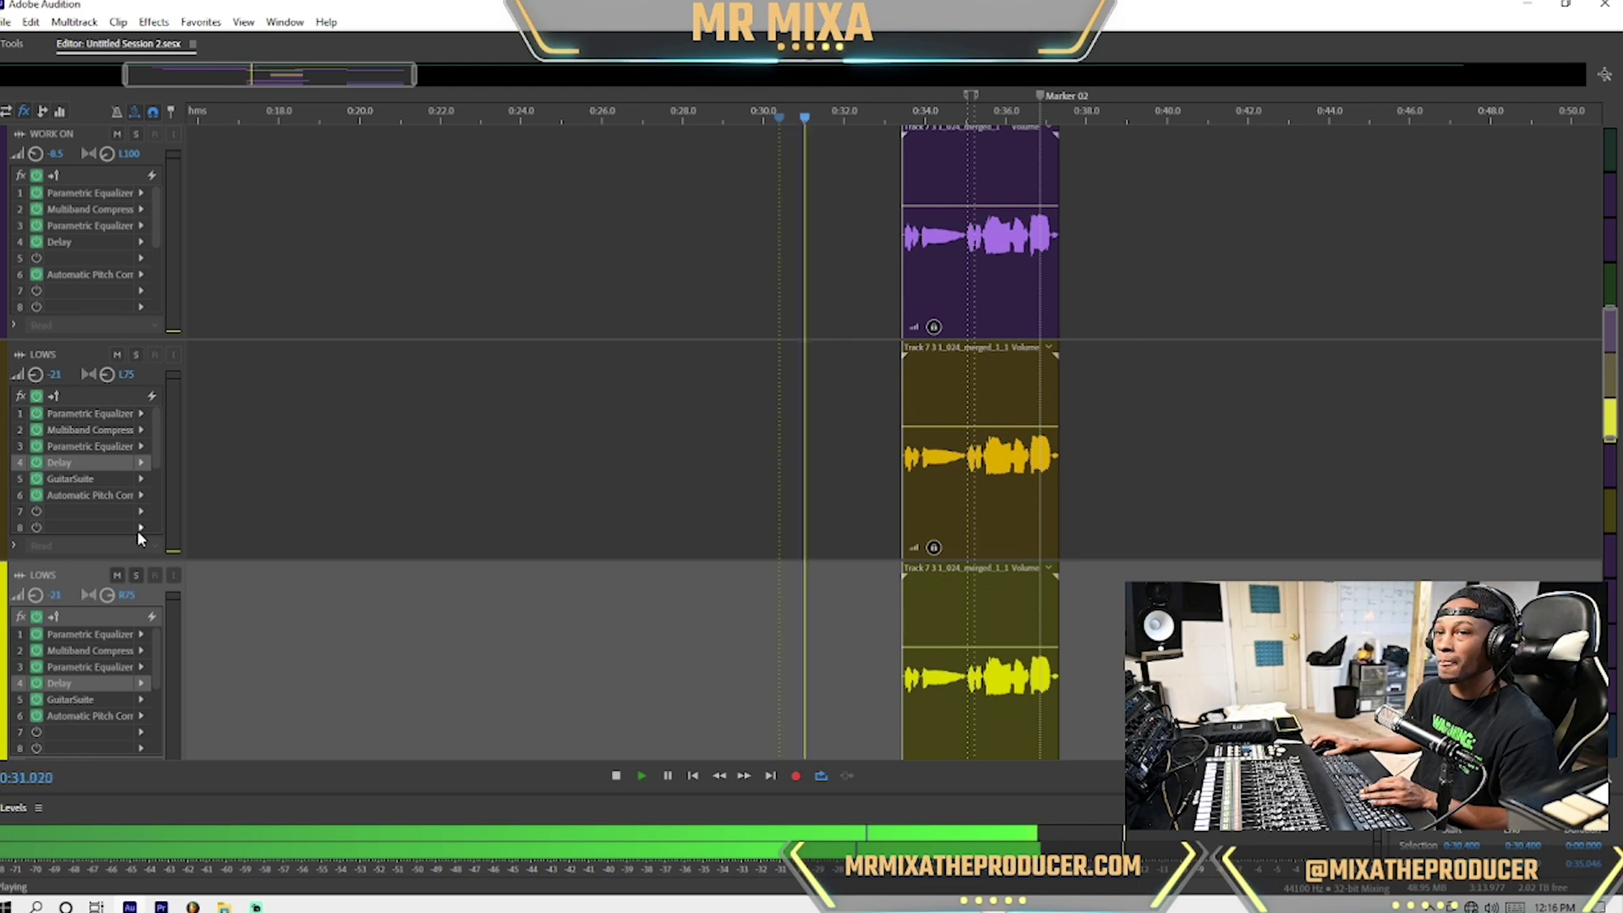
Set both LOWS track volumes down to -25 dB.
left_click(56, 376)
type("0")
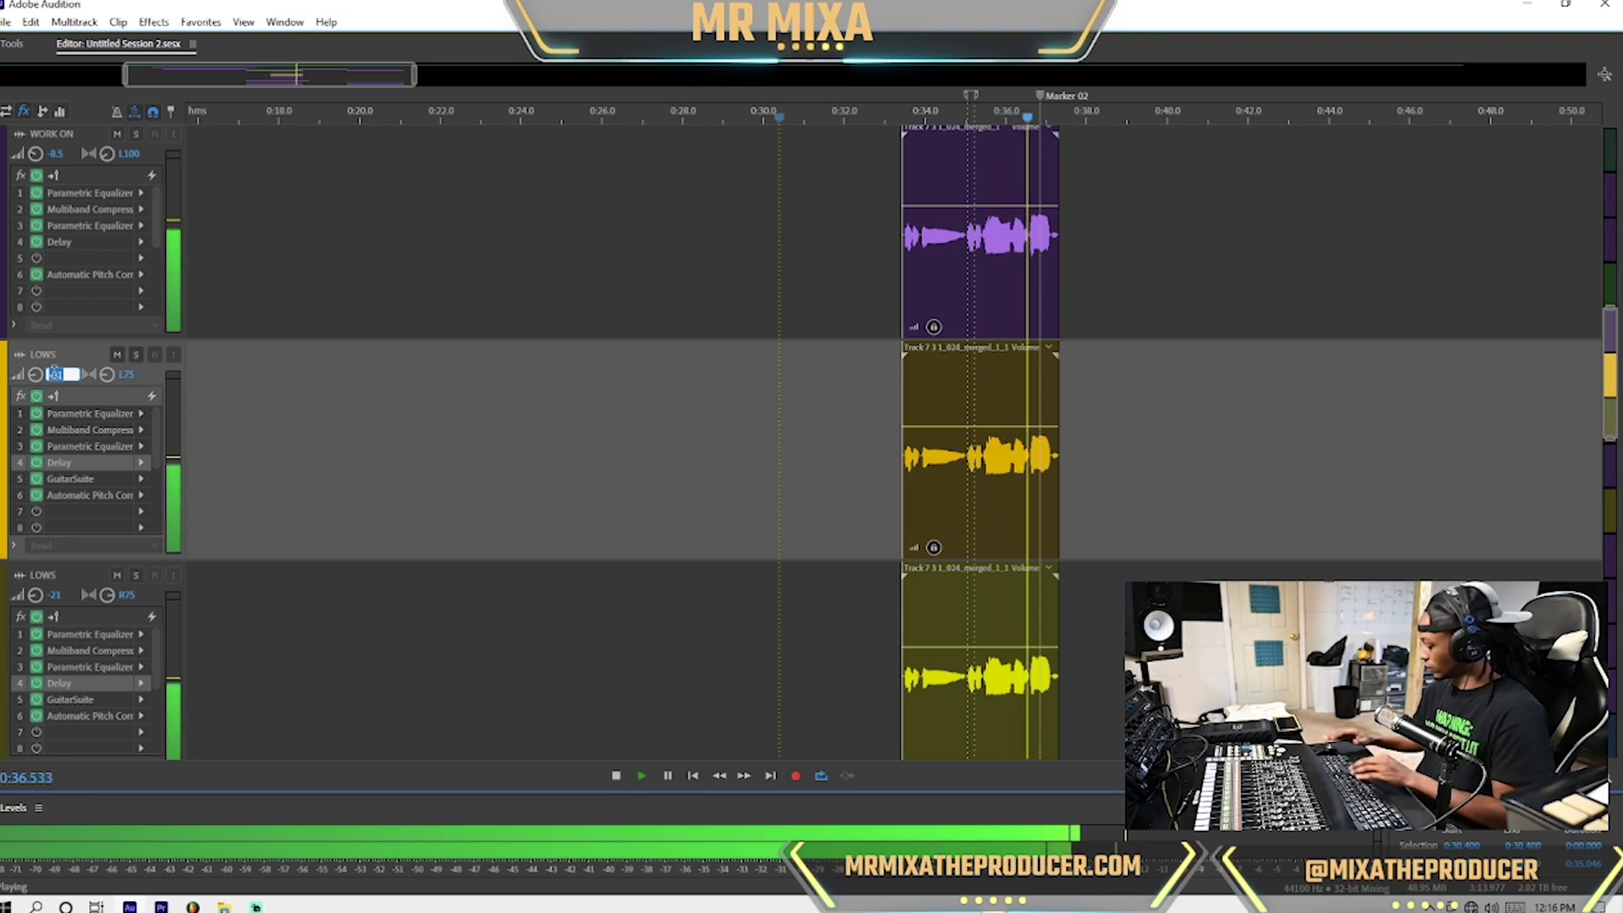
key("Return")
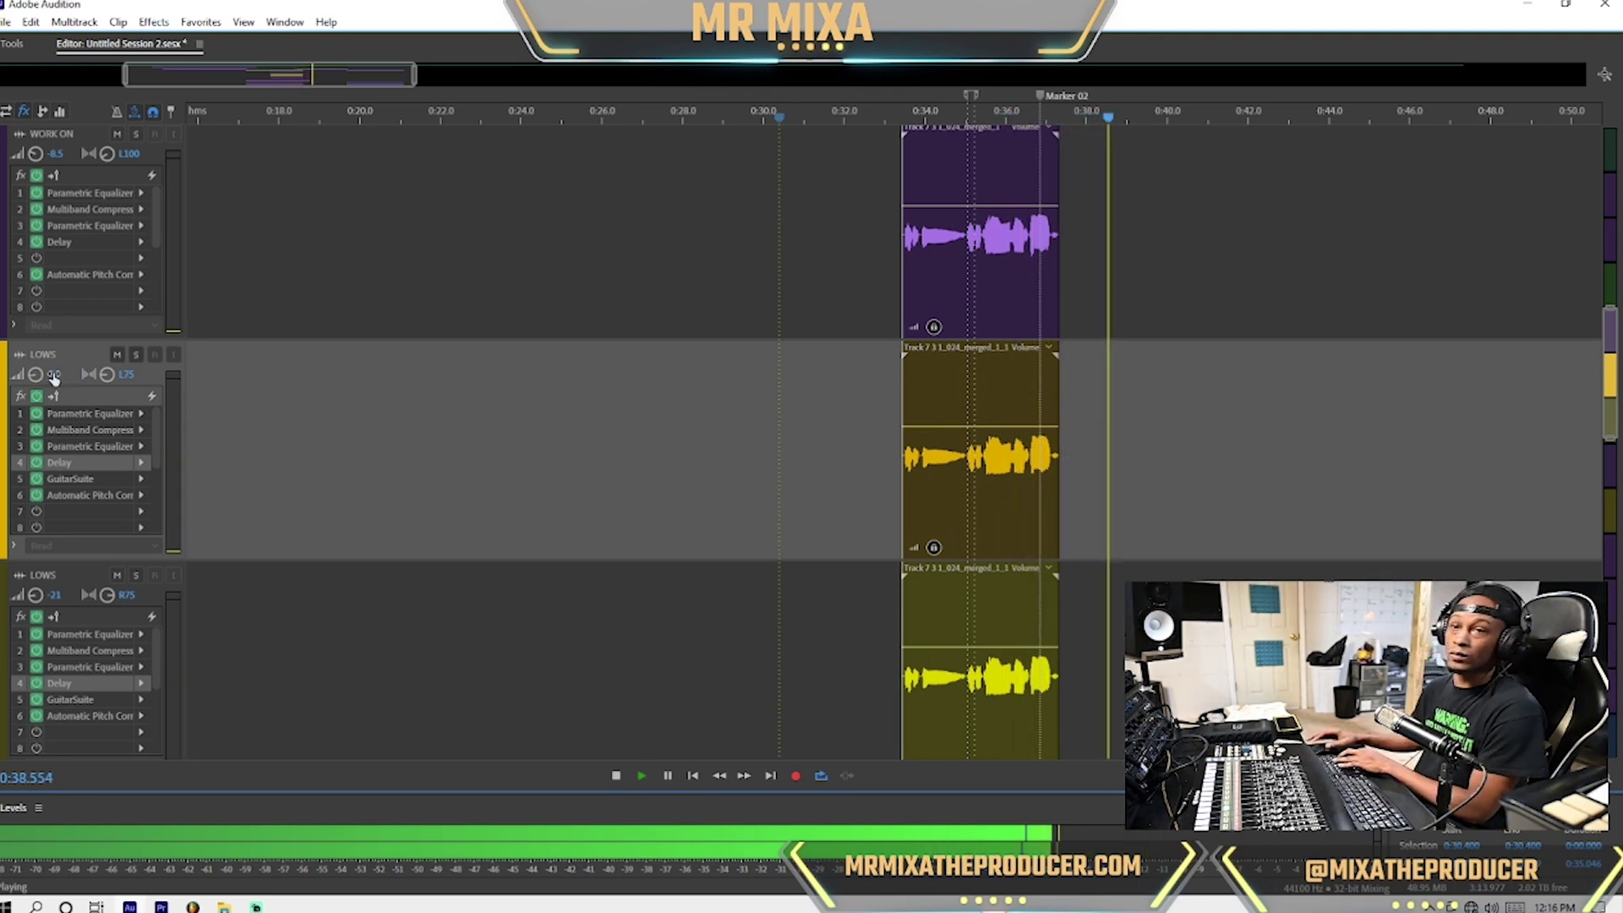
left_click(54, 594)
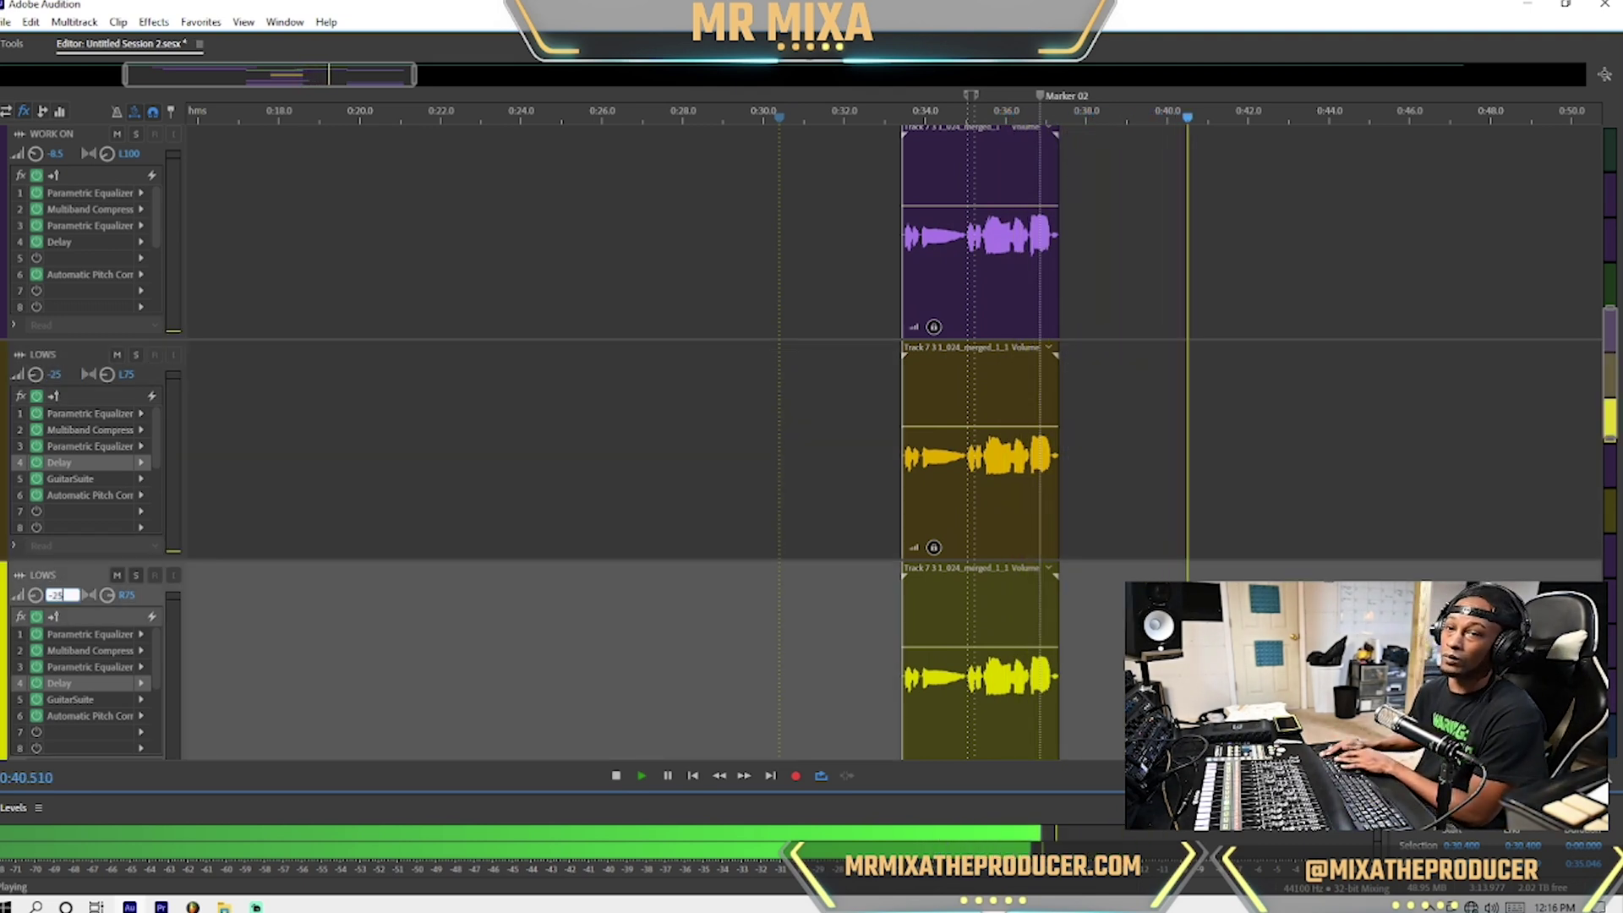
scroll(70, 467, "down", 3)
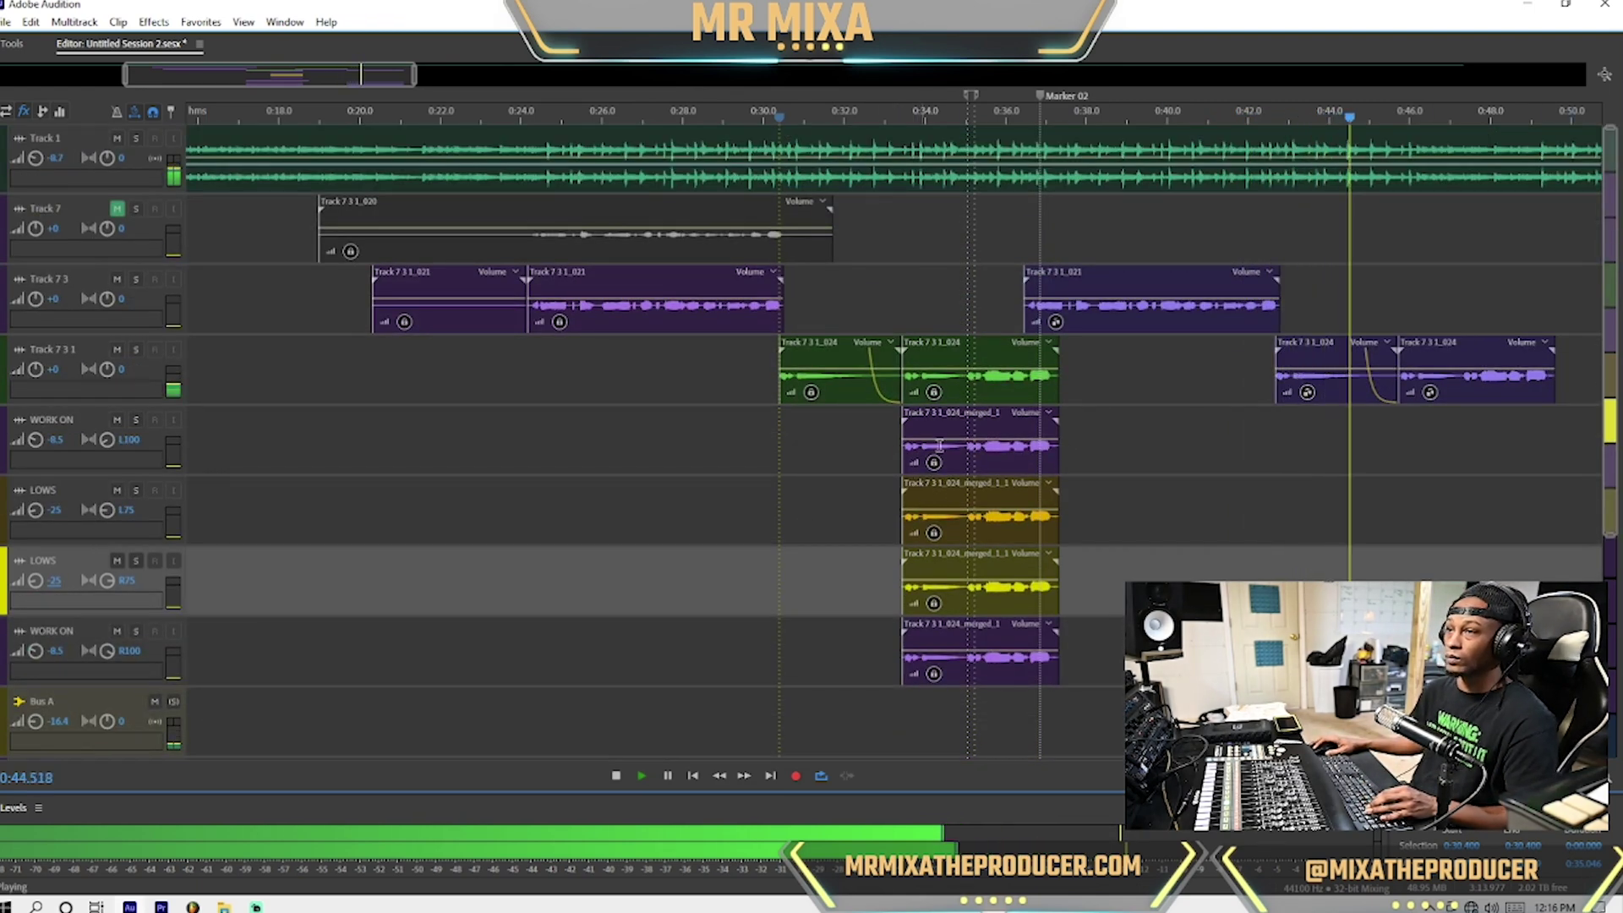
Group the four merged vocal-layer clips together.
left_click(982, 458)
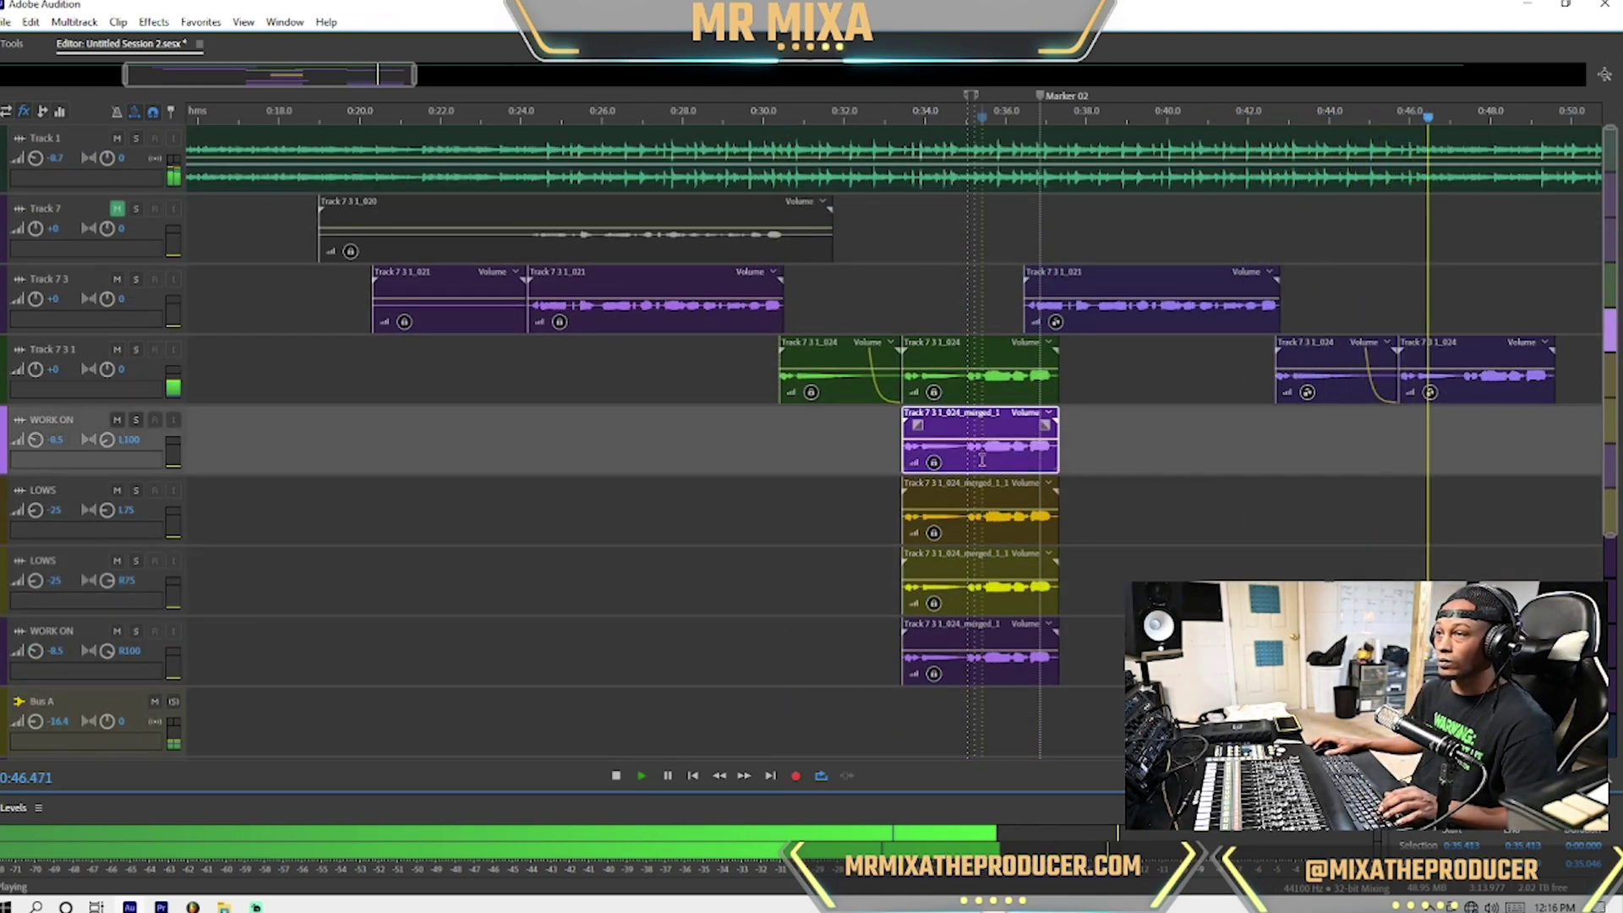
left_click(980, 651, "ctrl")
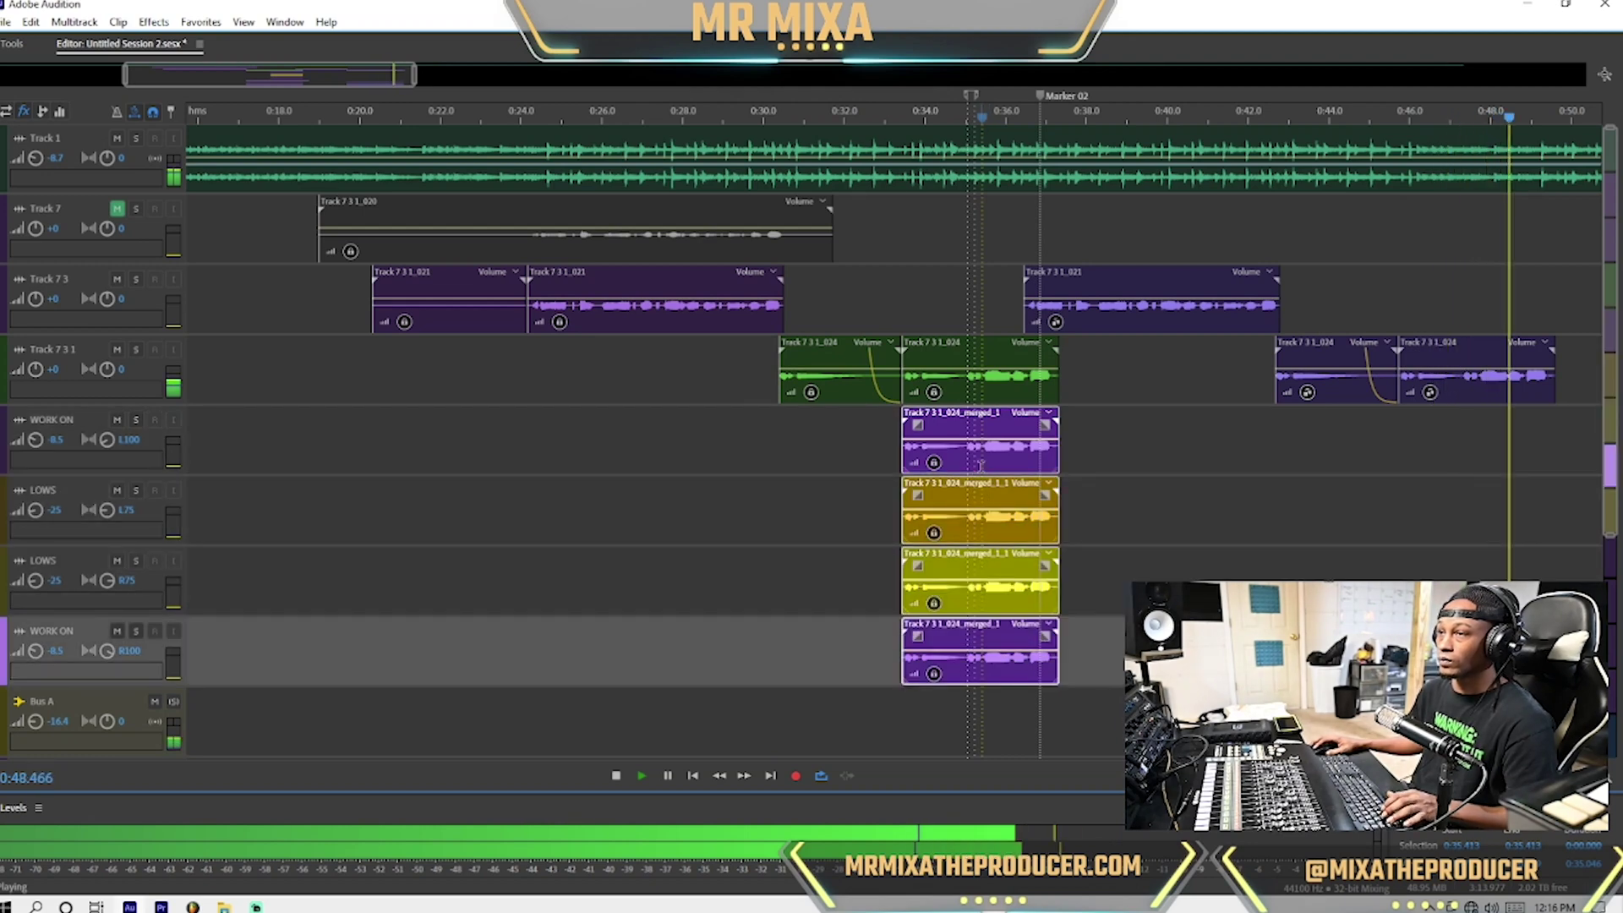
right_click(1000, 503)
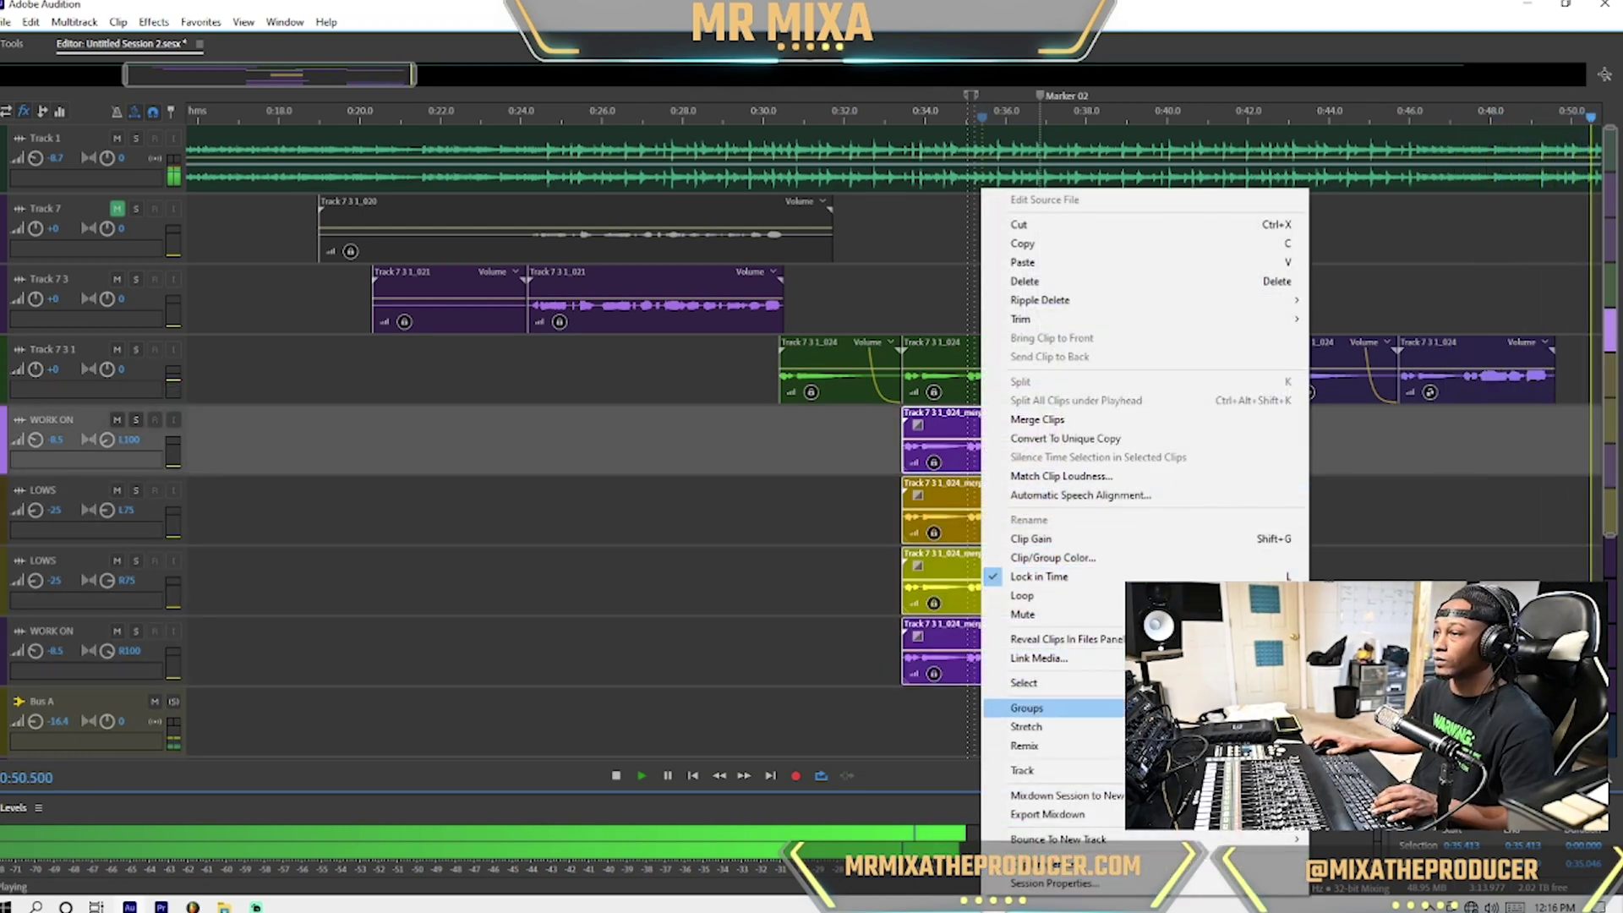
left_click(1352, 707)
key("space")
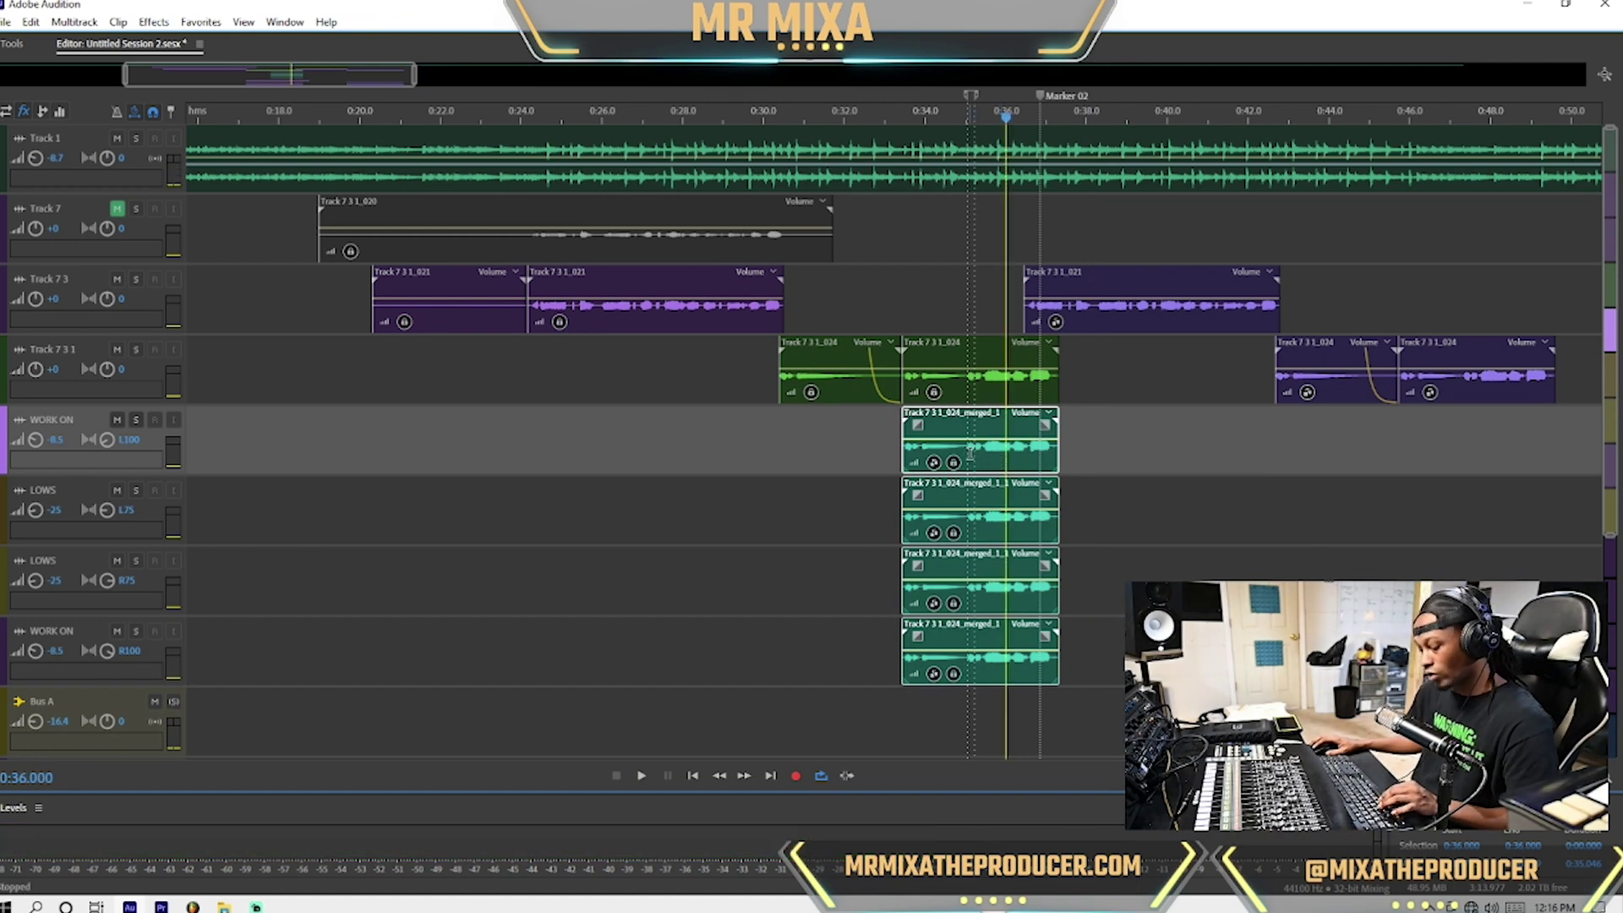
Copy the clip group onto the next phrase at about 0:46 and play it back.
left_click(971, 453)
left_click_drag(983, 455, 1484, 430)
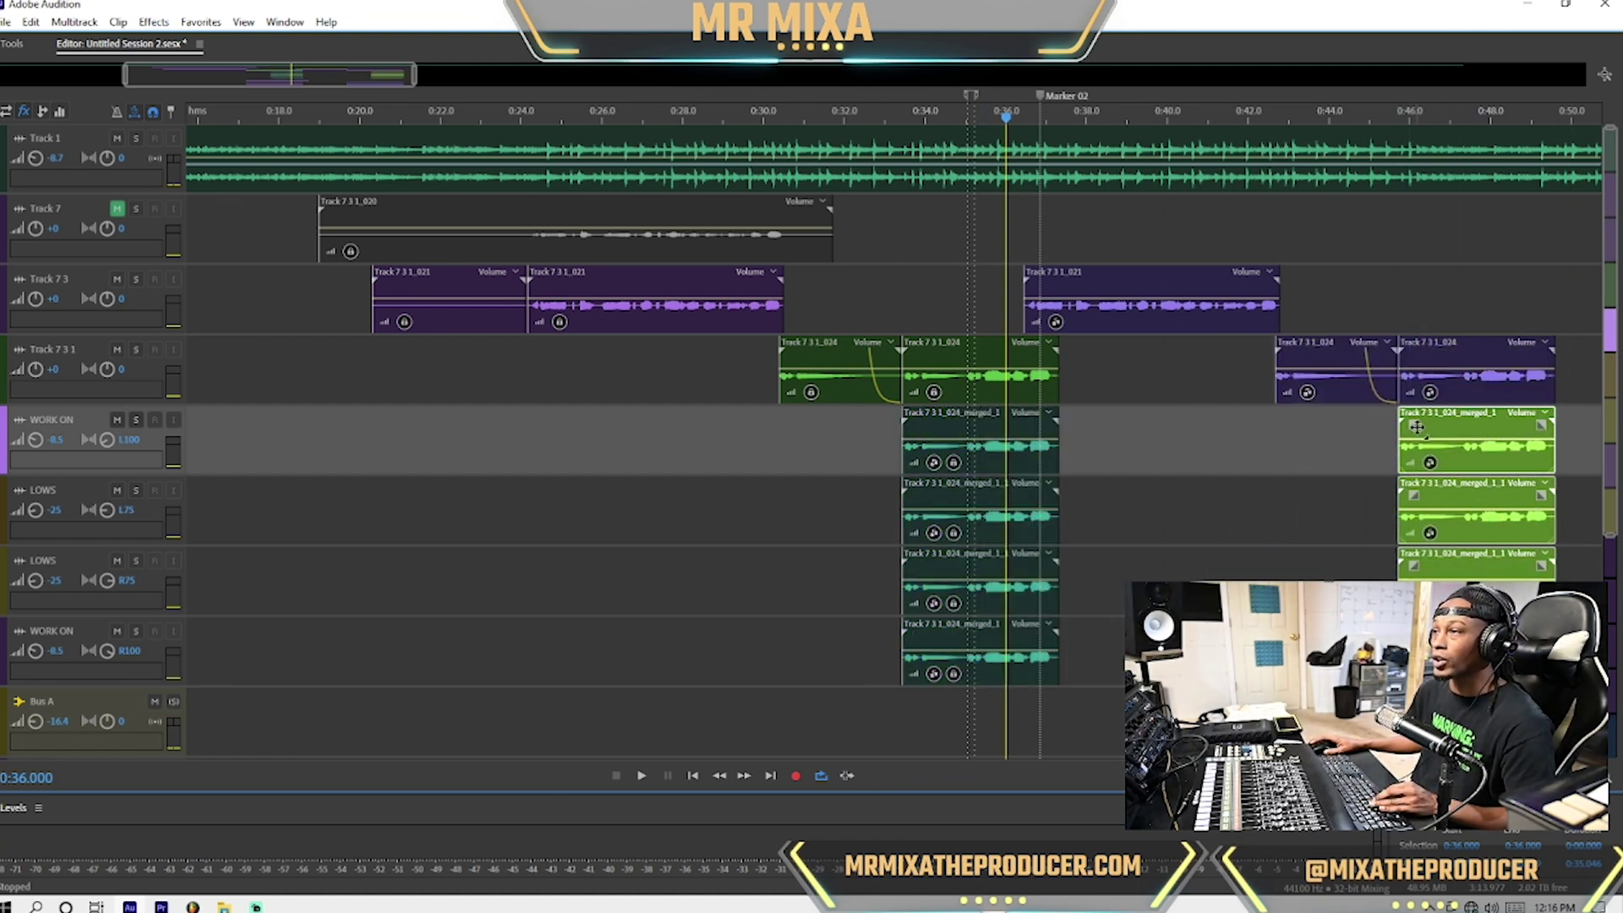
left_click(1371, 427)
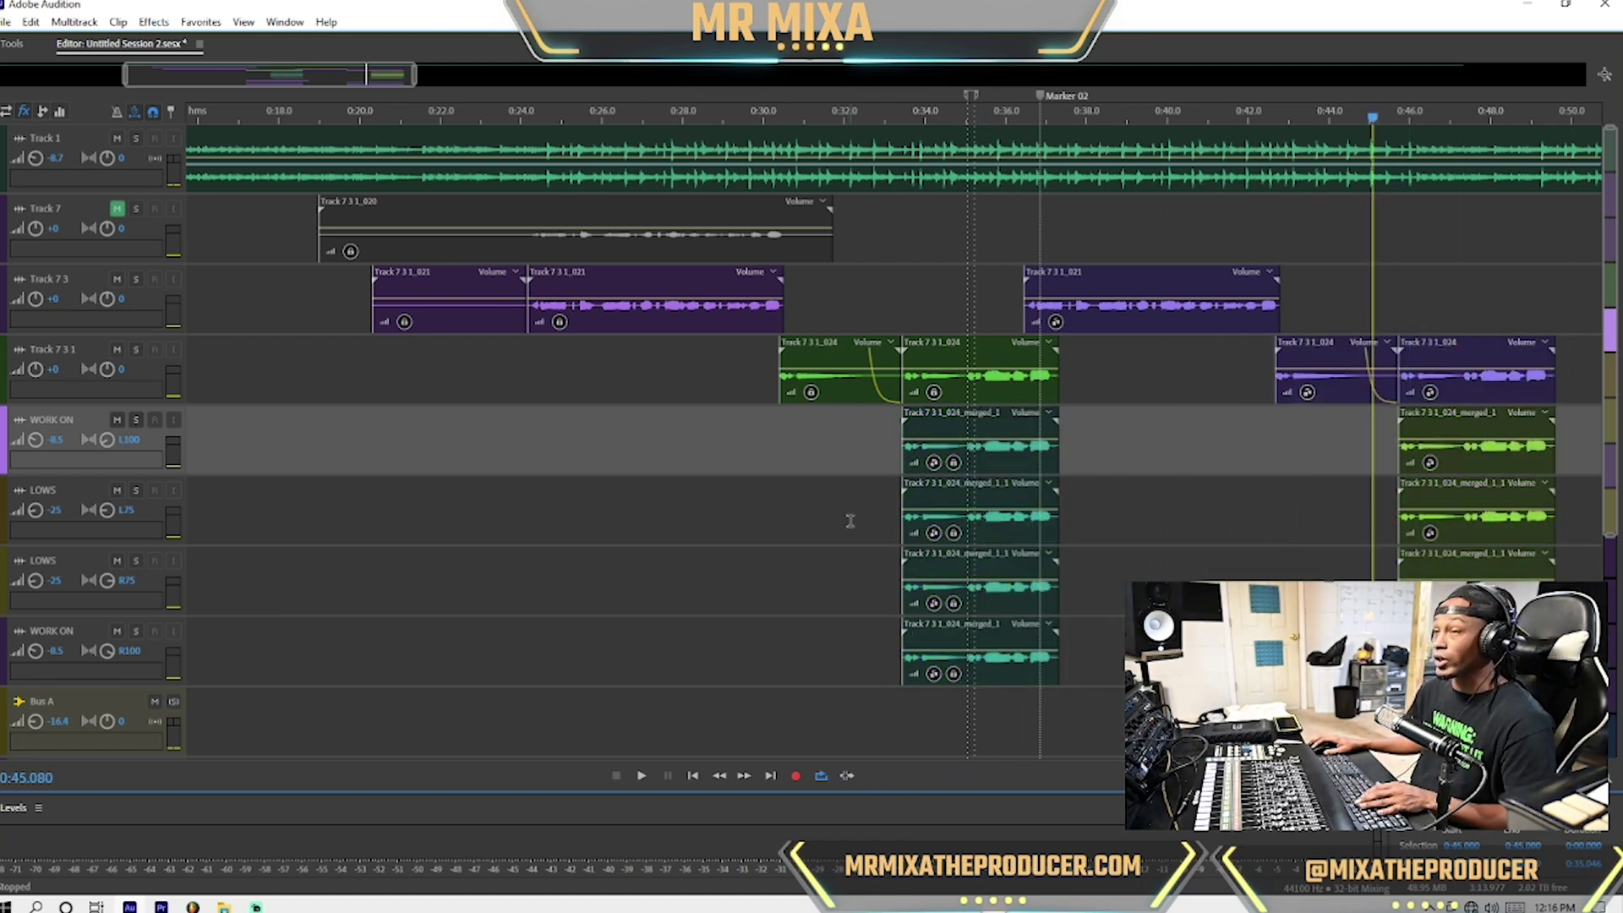
key("space")
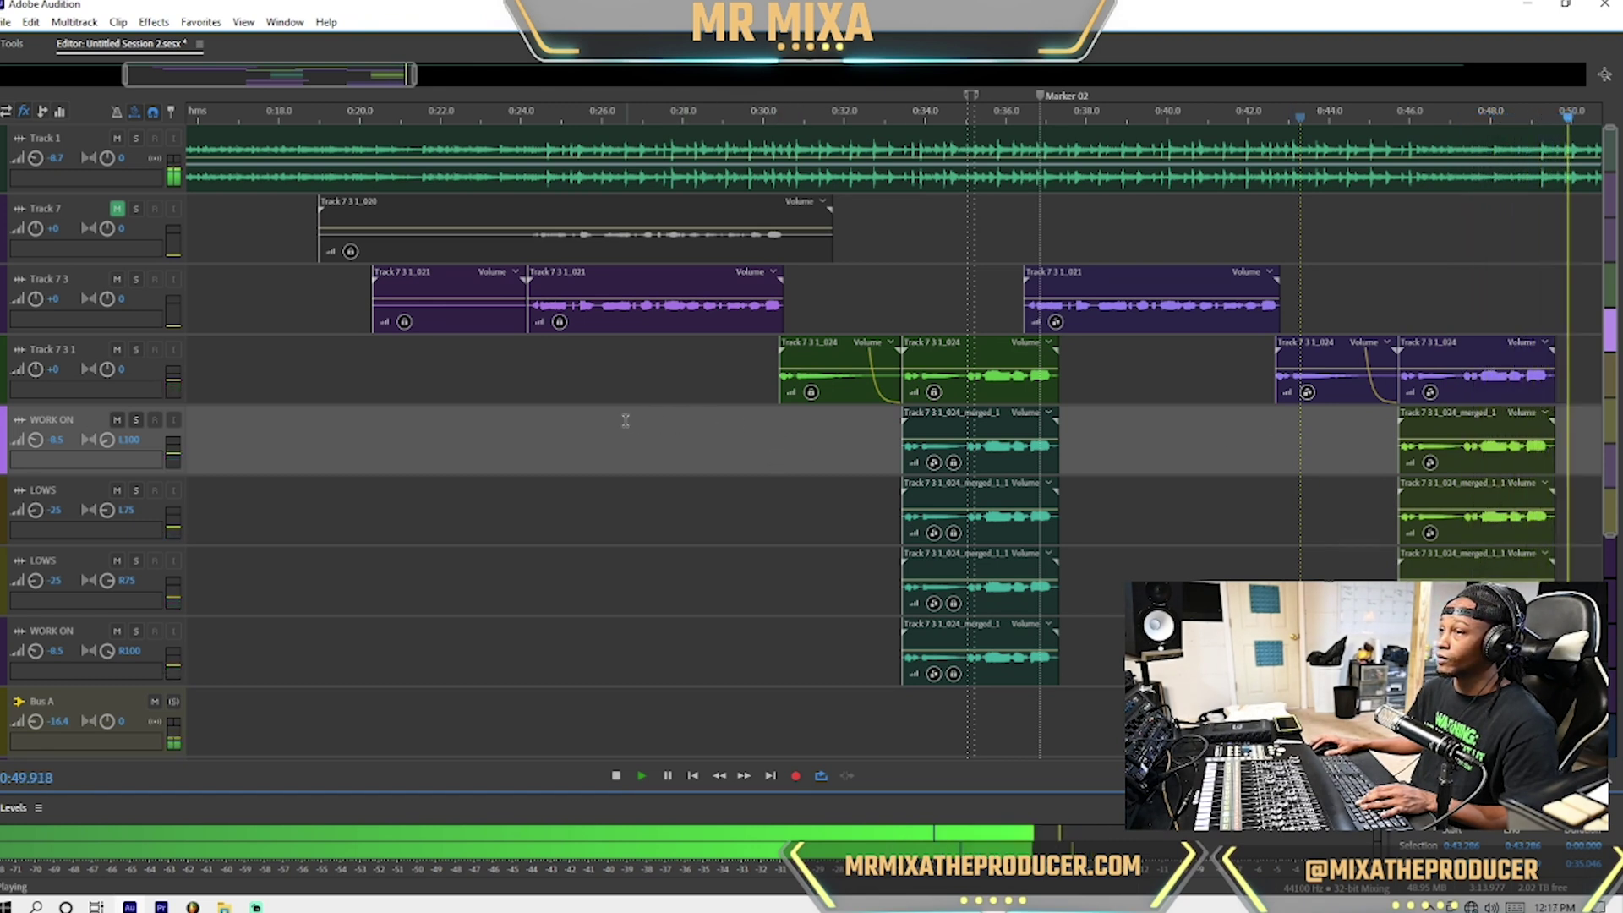
key("space")
left_click(522, 345)
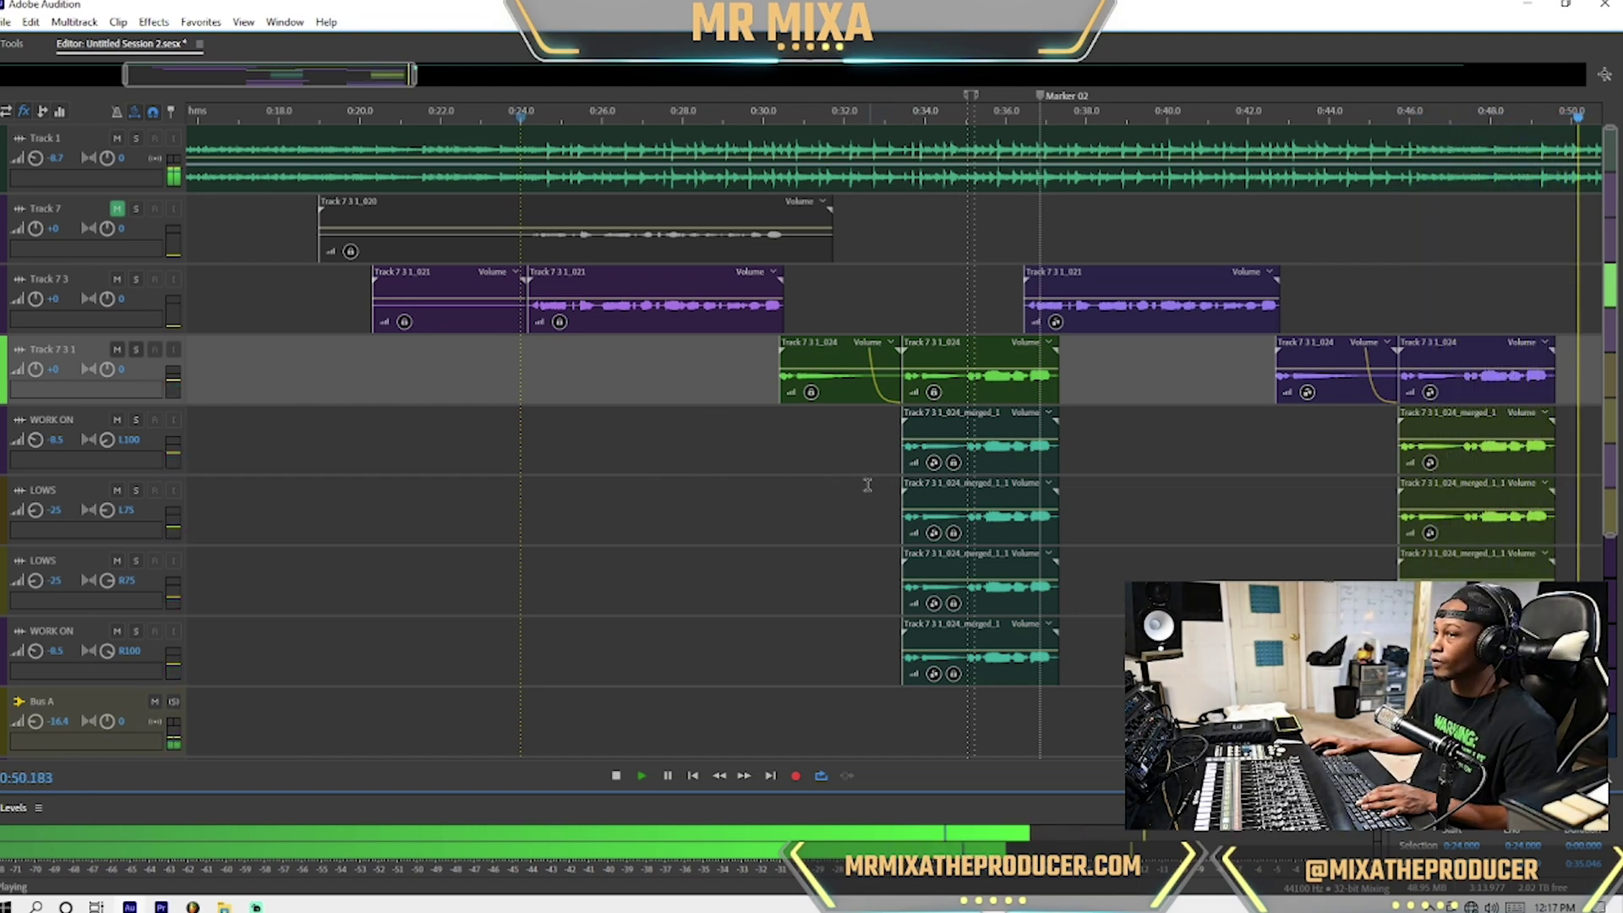
key("space")
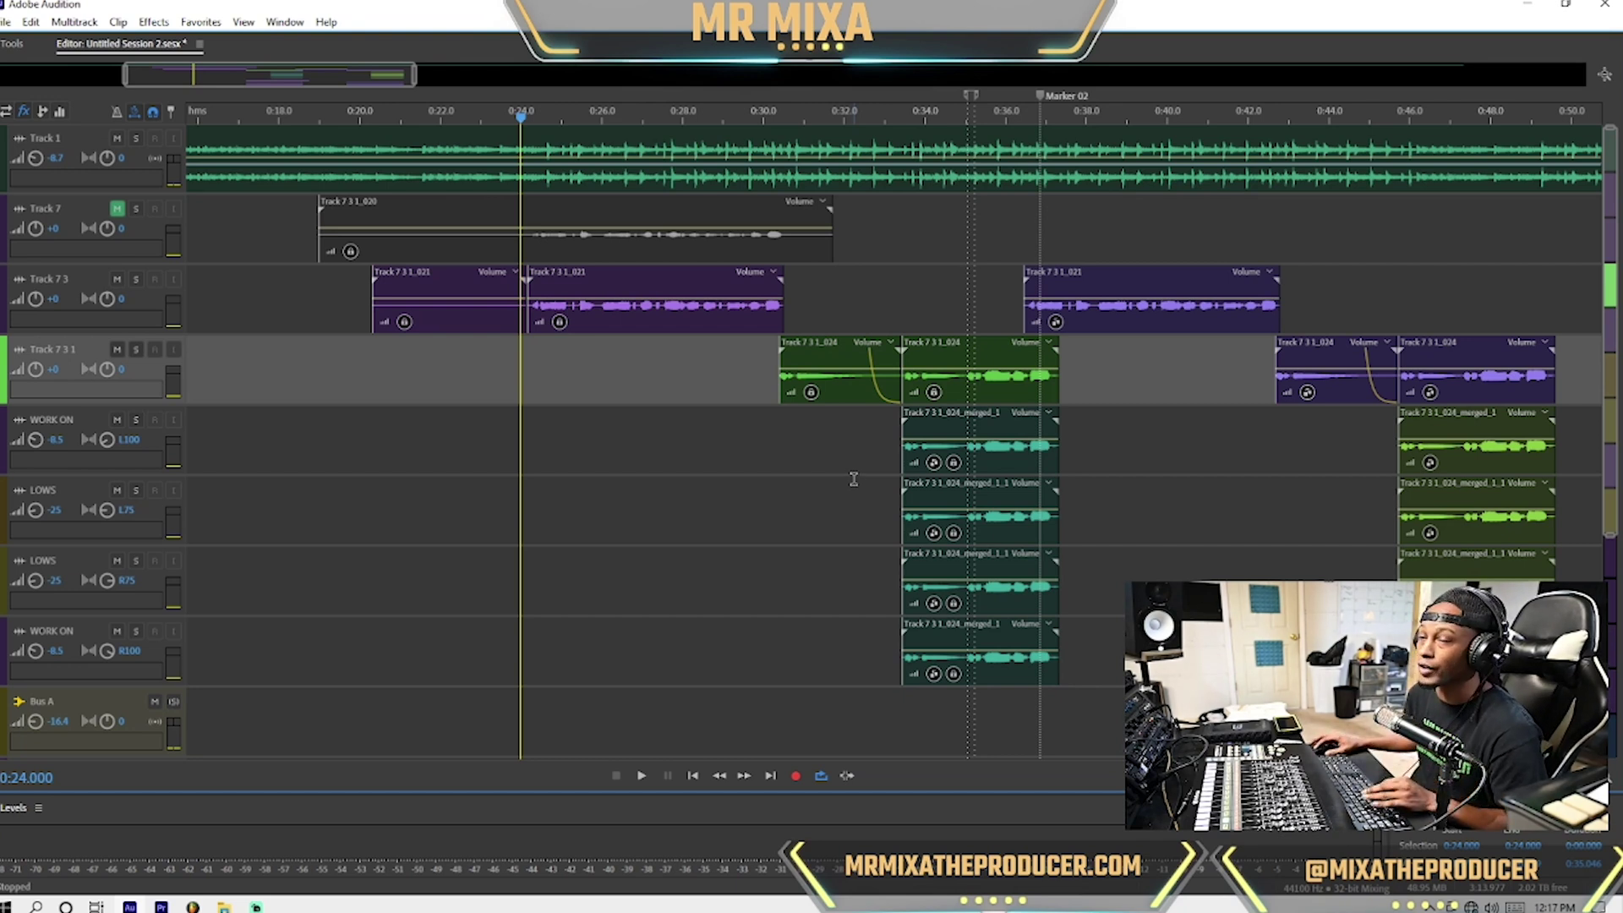
Move the second WORK ON track directly below the first, above both LOWS tracks.
left_click(861, 447)
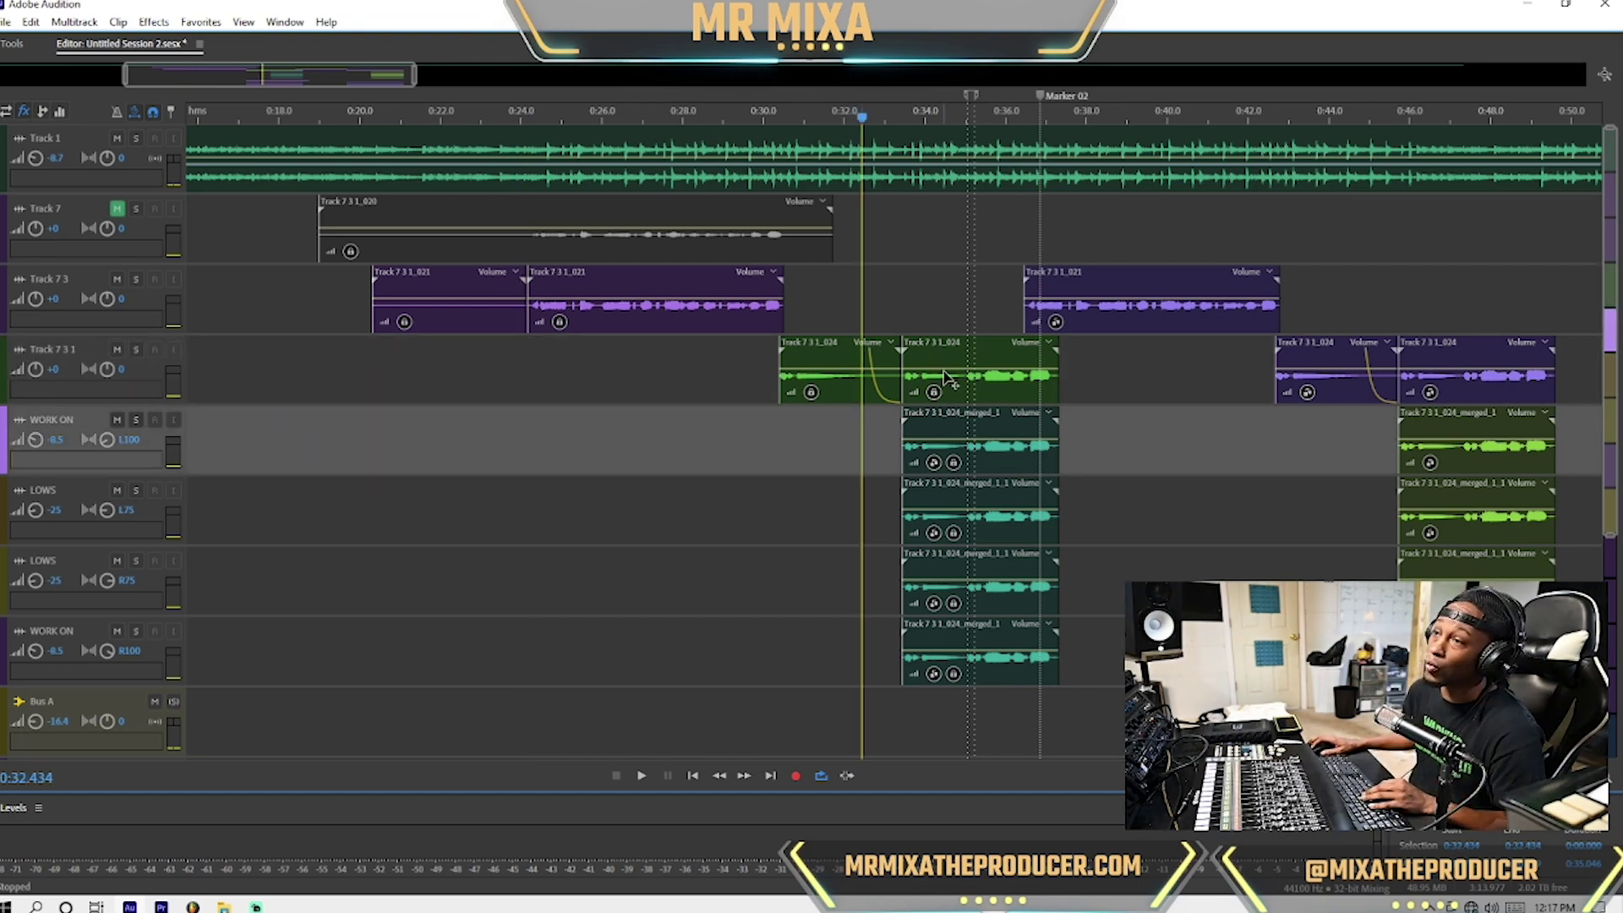
left_click(944, 375)
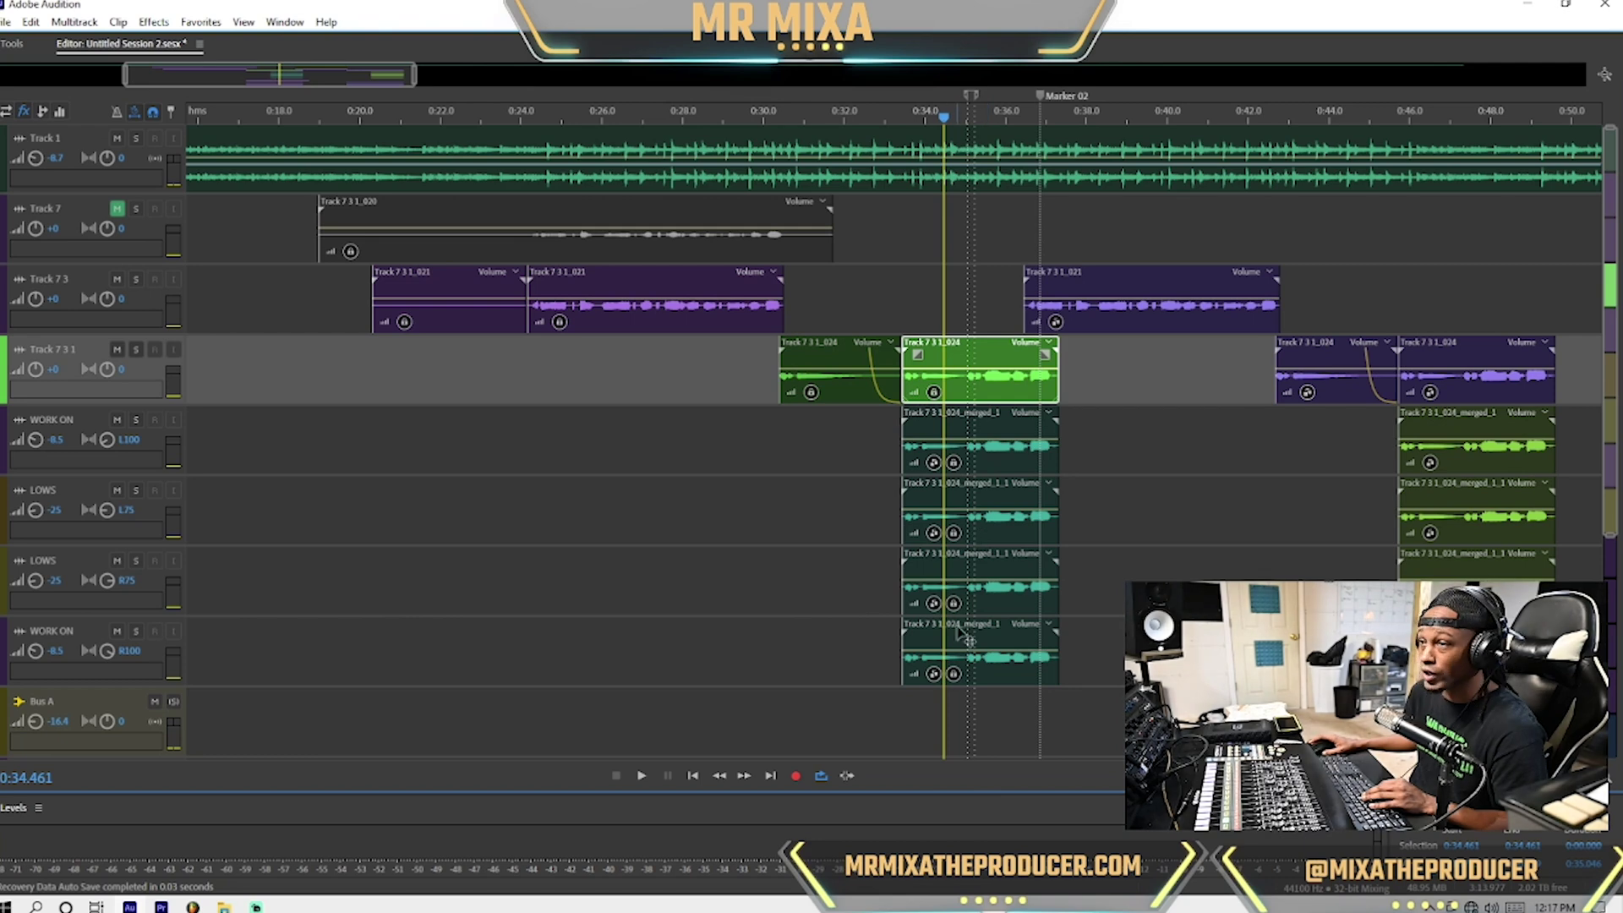
left_click(892, 436)
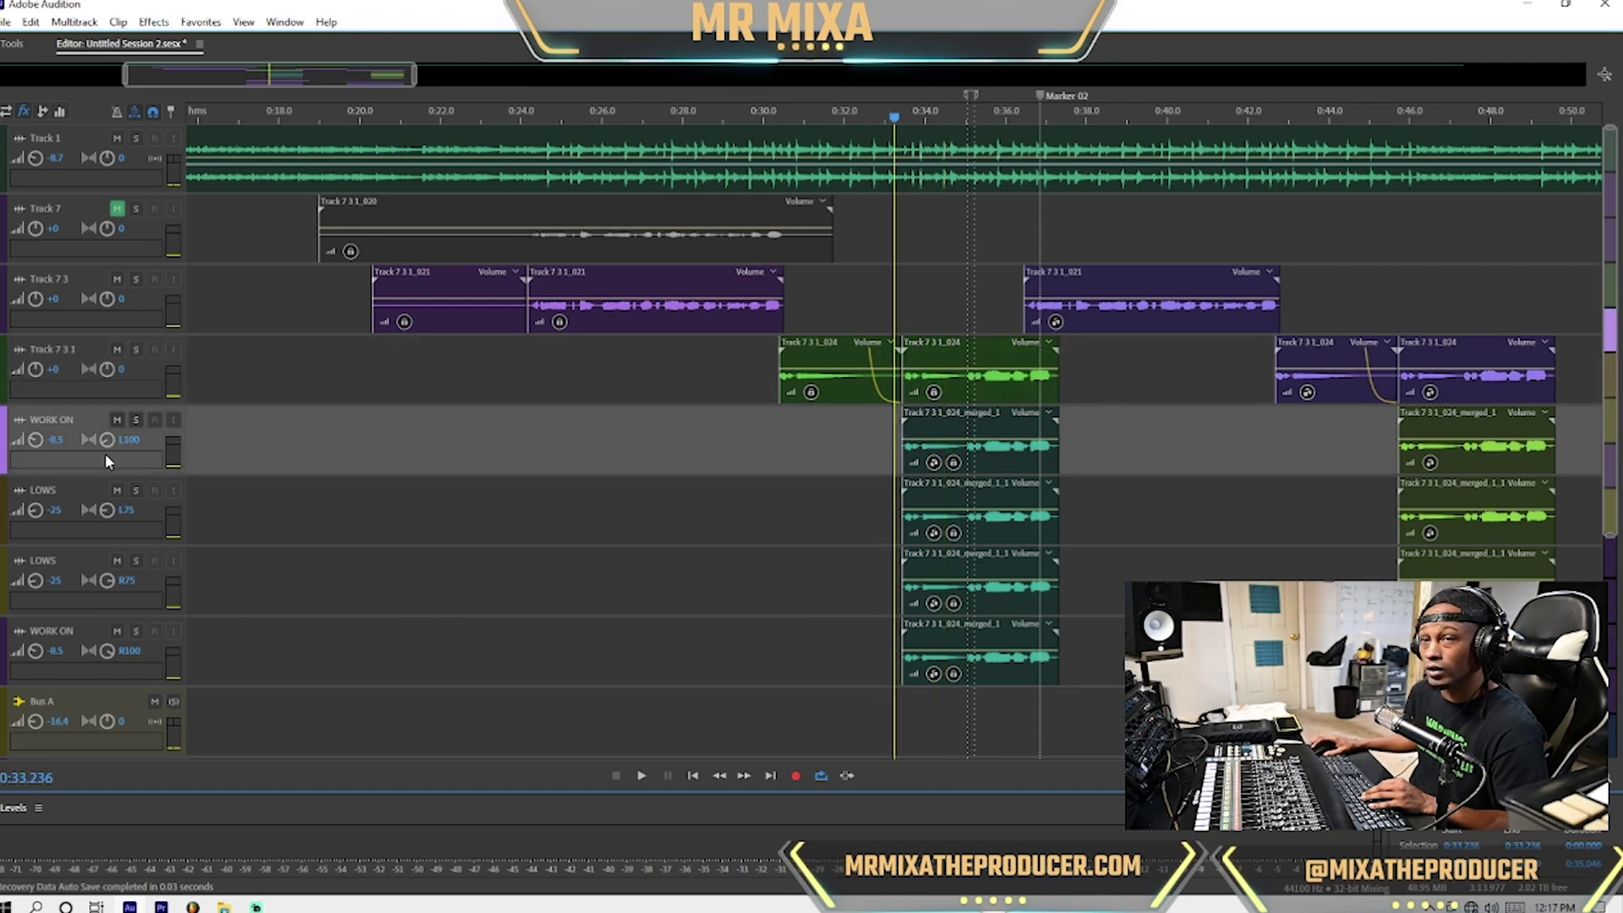
scroll(106, 461, "up", 2)
scroll(822, 453, "down", 2)
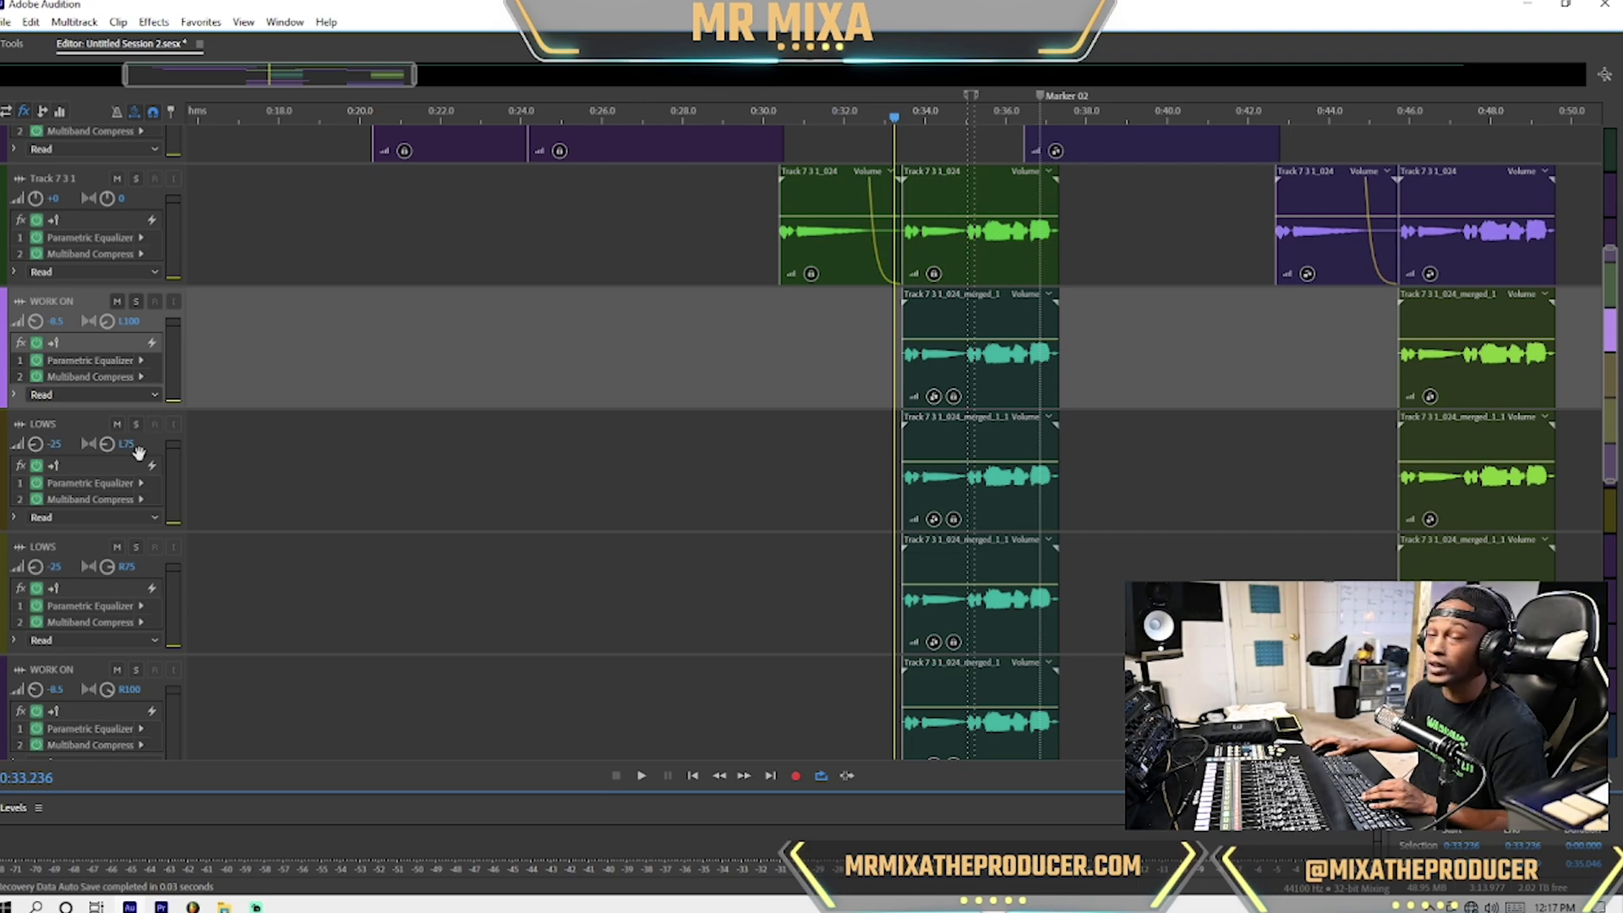
scroll(119, 530, "down", 2)
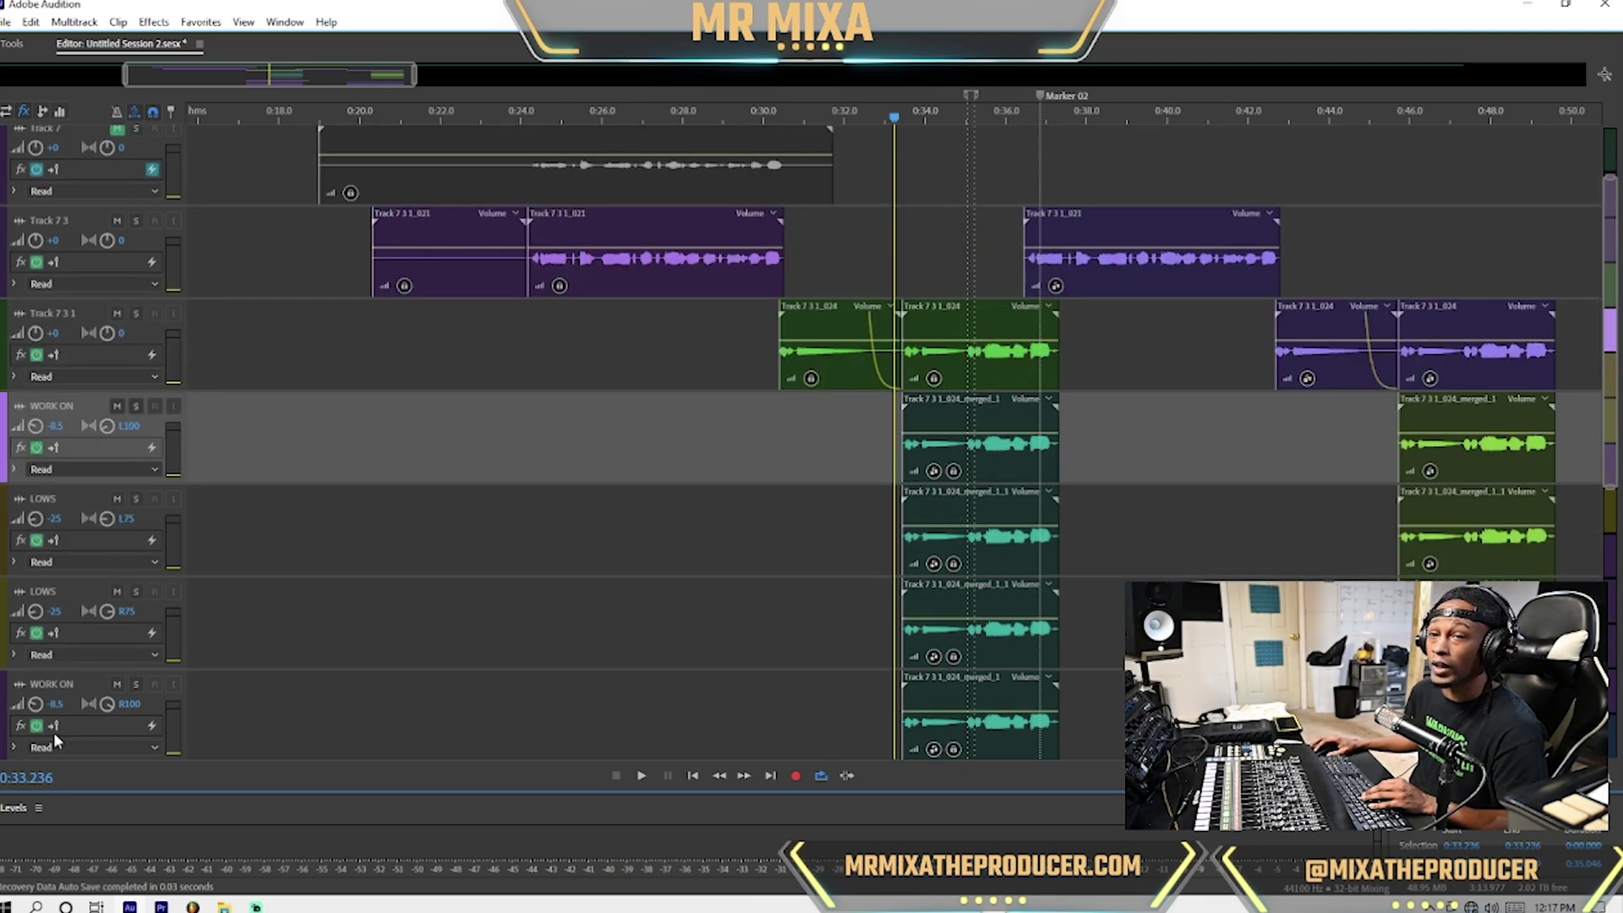
left_click_drag(7, 700, 378, 514)
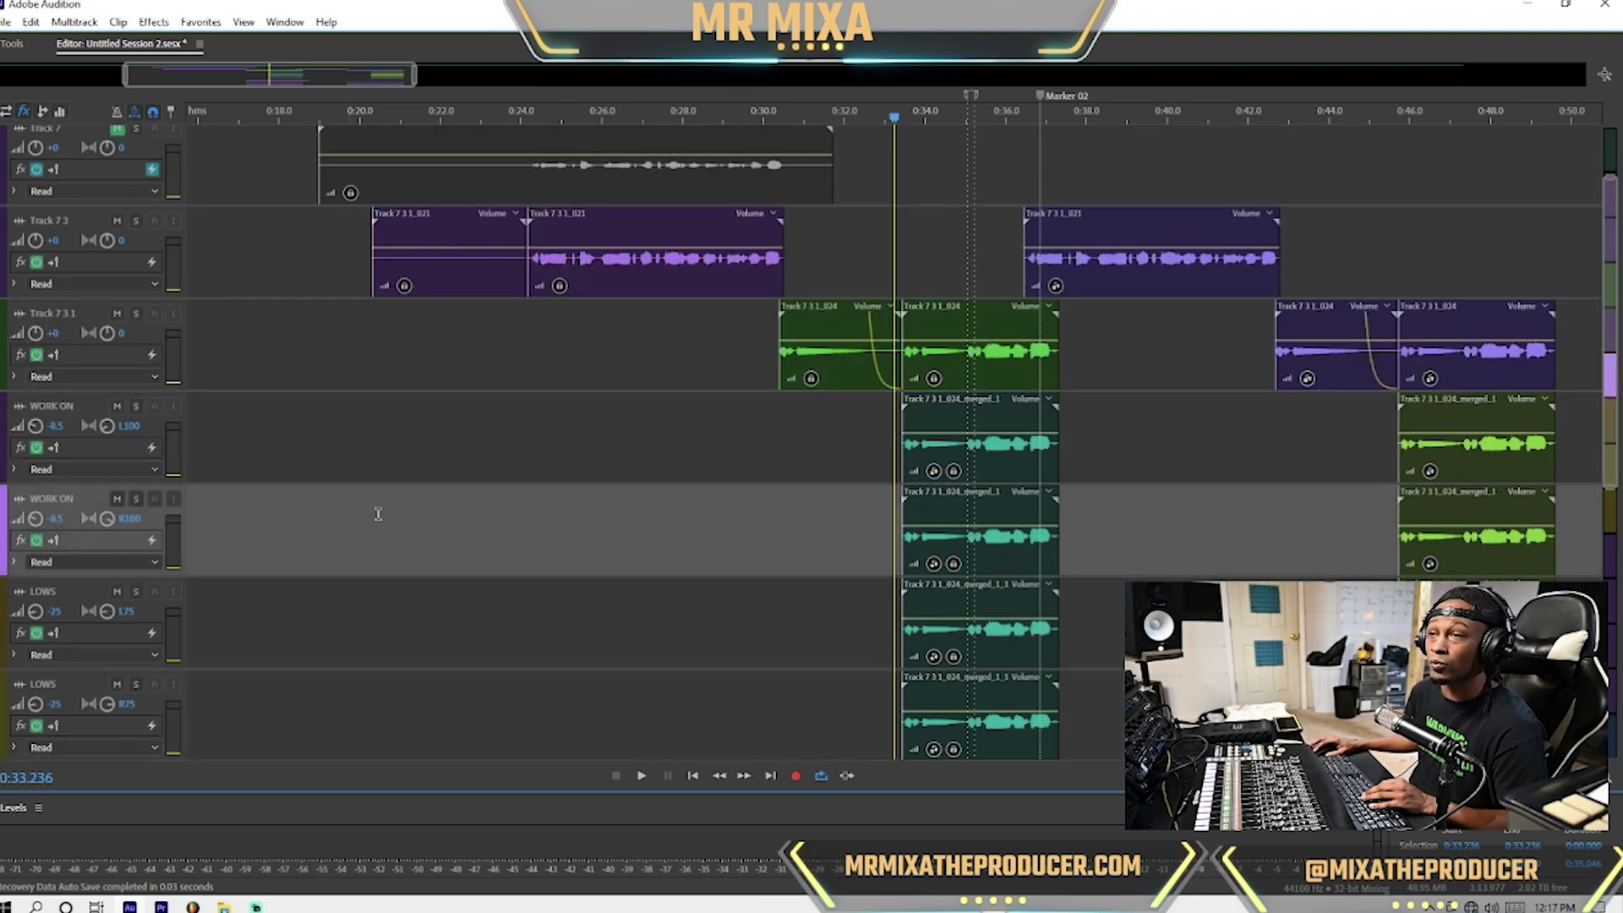
left_click(882, 421)
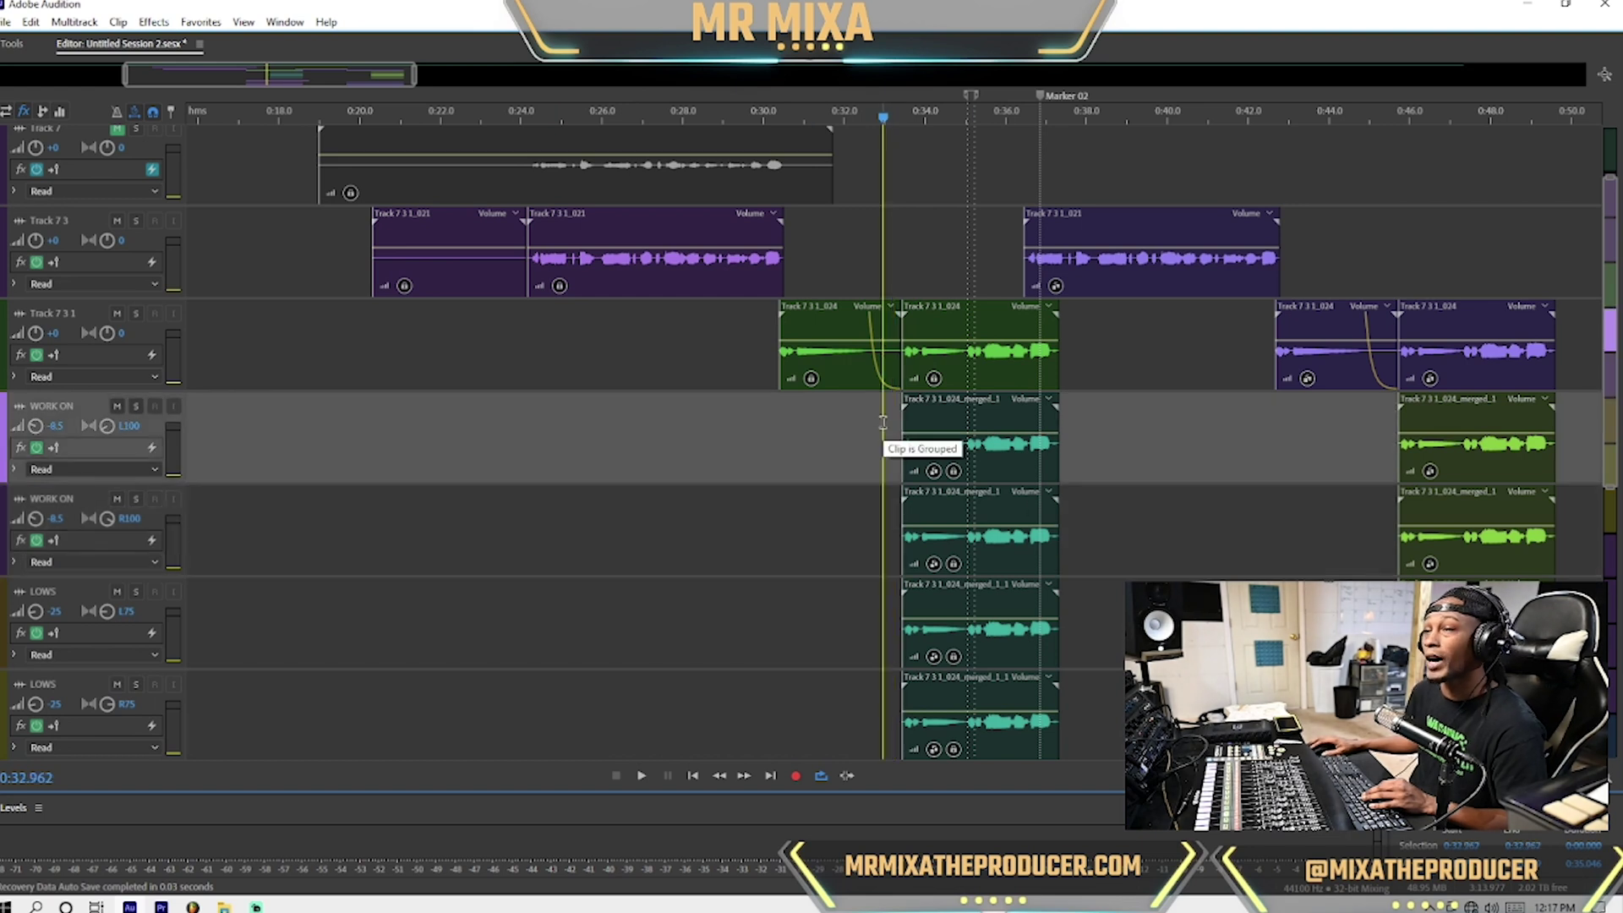